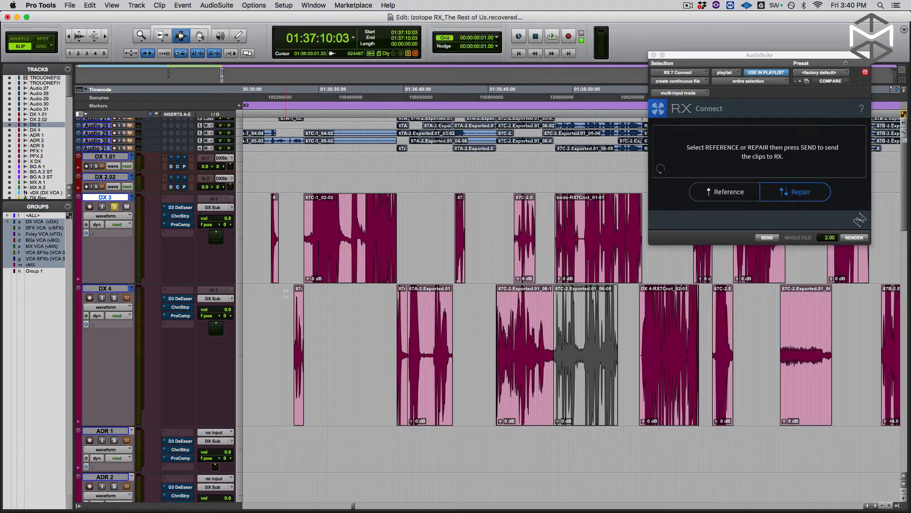
Play the dialogue on the DX 3 track starting just before its first short clip.
left_click(269, 229)
key("space")
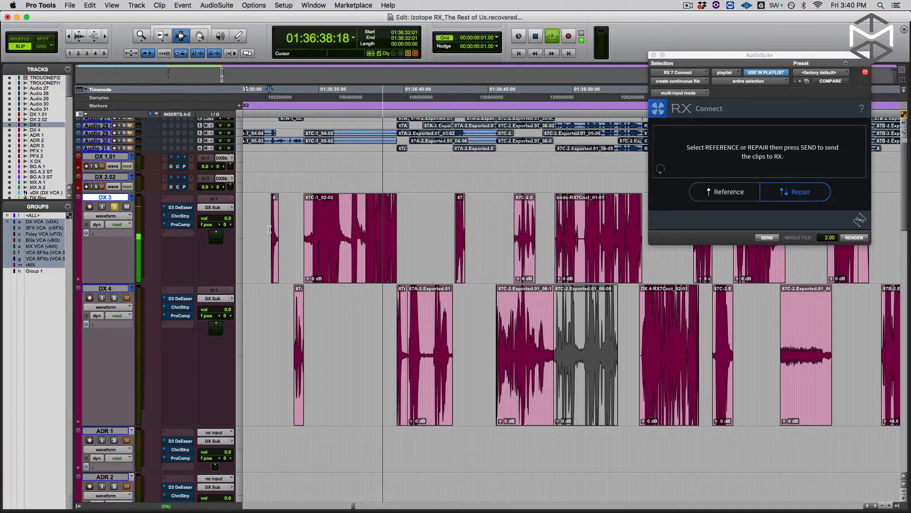
key("space")
Zoom in on the first short DX 3 clip and extend its edges to expose the background noise around the word.
double_click(274, 232)
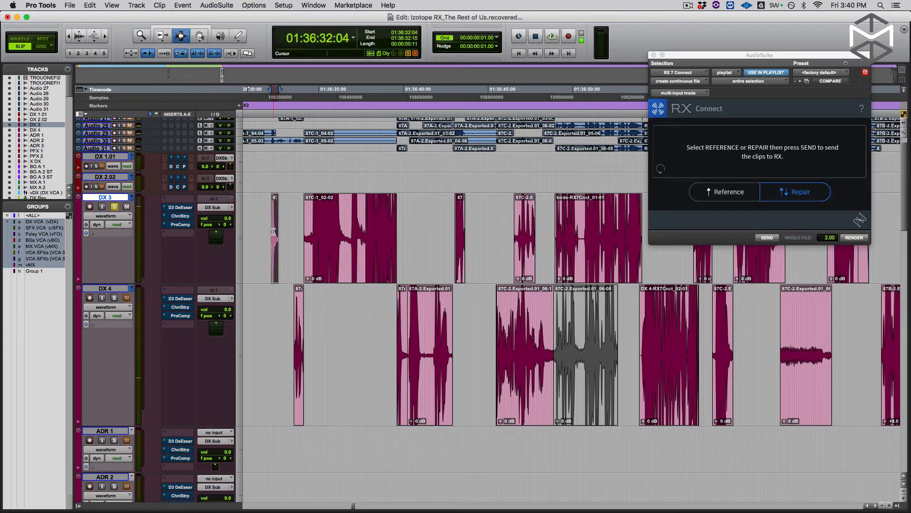
key("e")
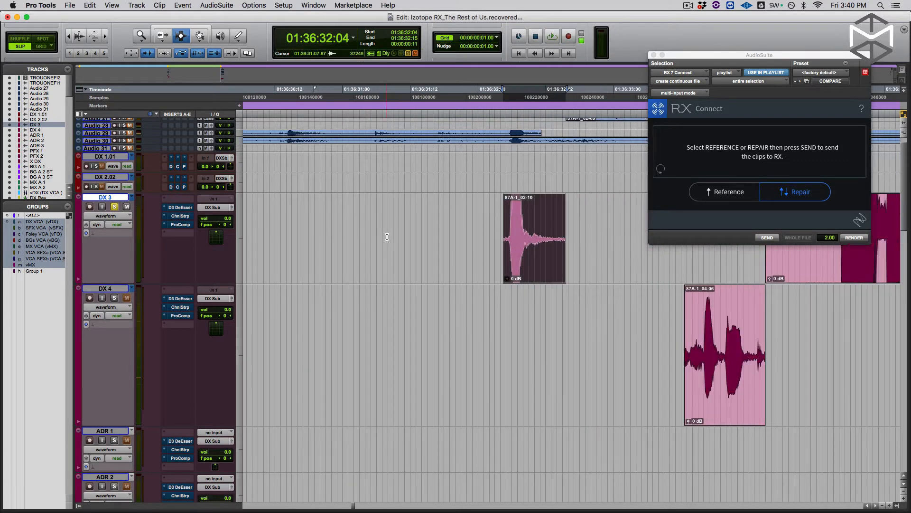
left_click_drag(553, 231, 492, 233)
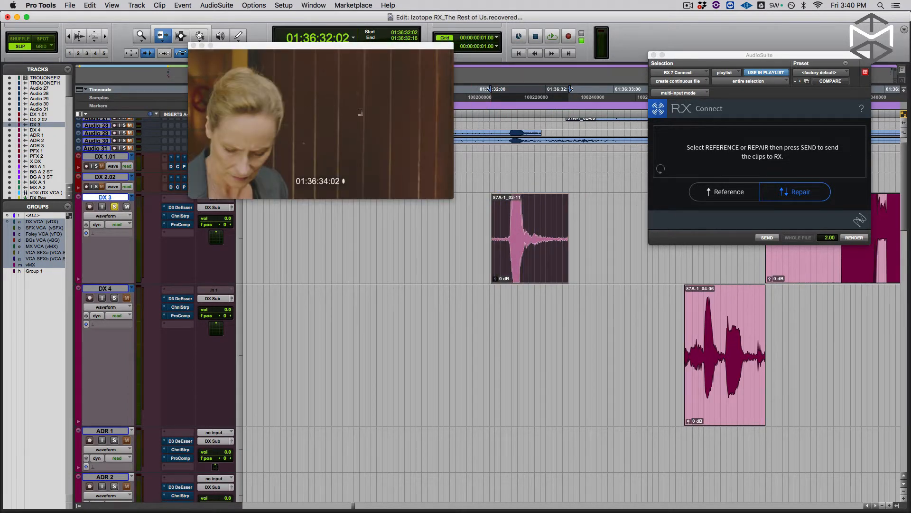
key("F7")
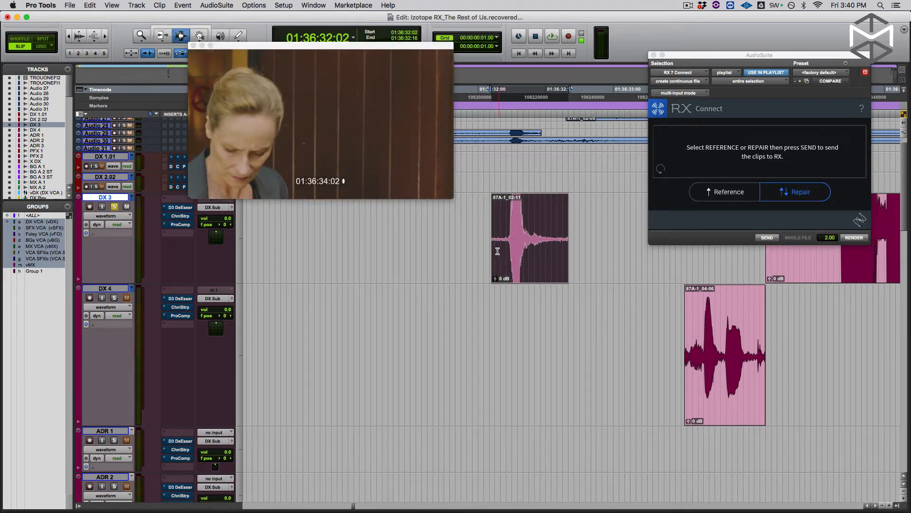
Audition the extended DX 3 clip and the stretch of background noise just before its word.
left_click(463, 234)
key("space")
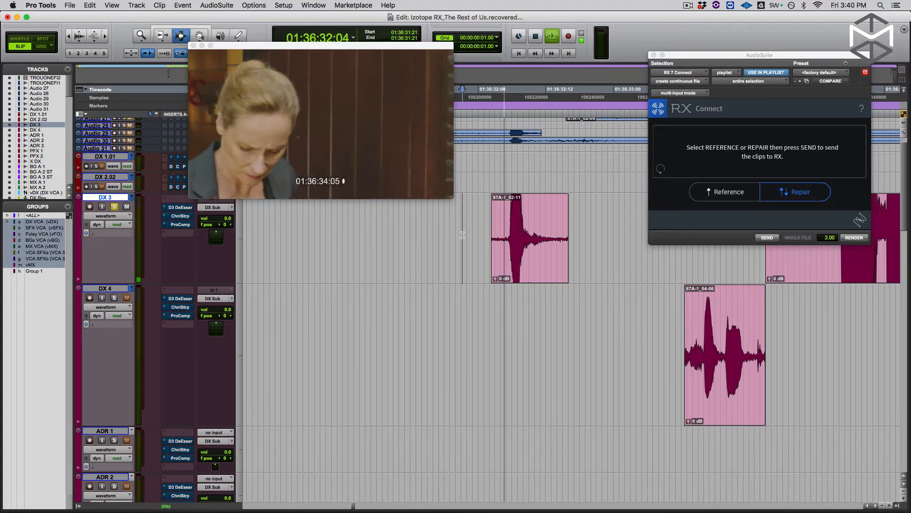
key("space")
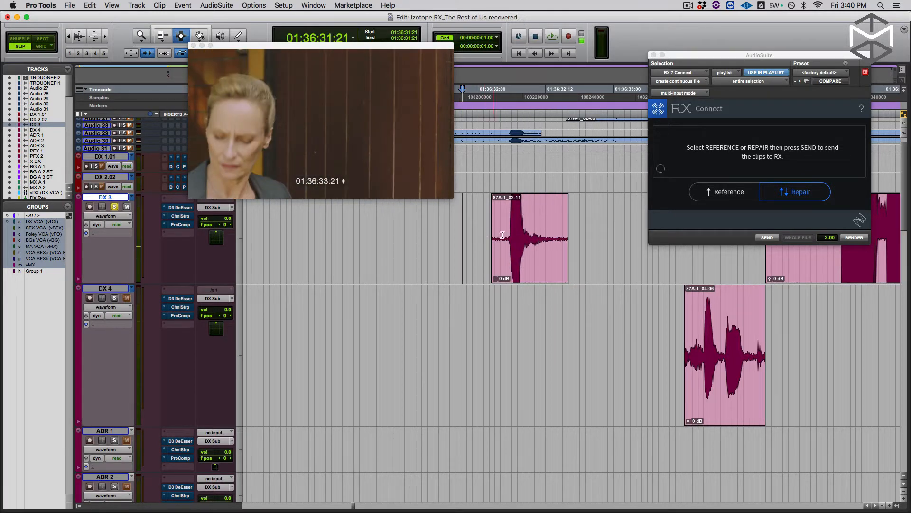
key("F6+F7")
left_click(565, 240)
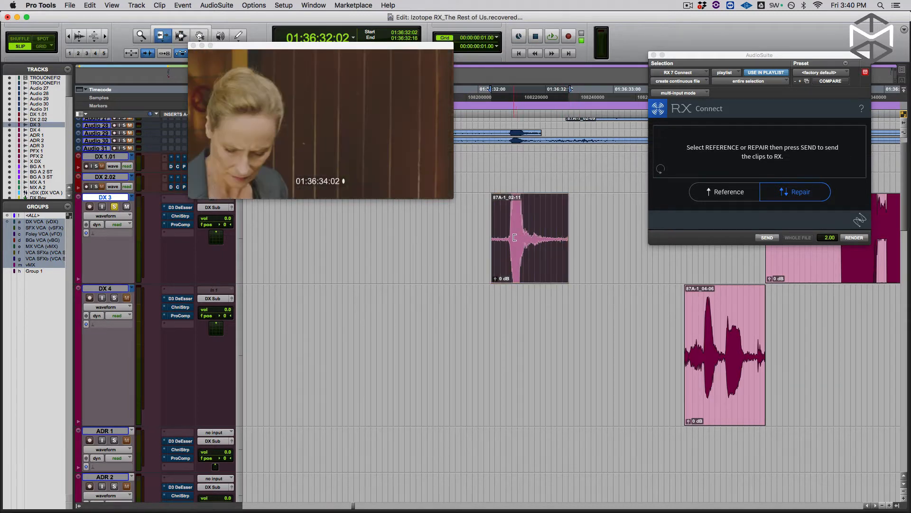
key("F7")
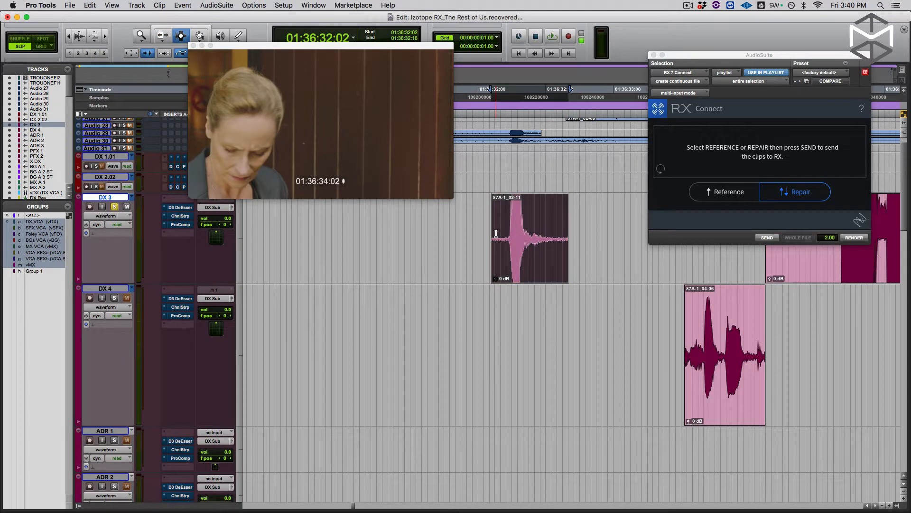
left_click_drag(496, 234, 505, 234)
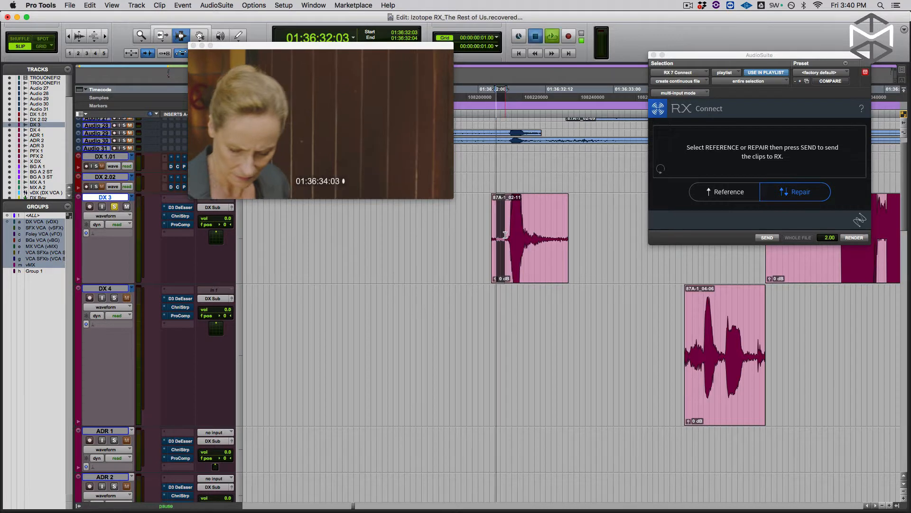
left_click_drag(508, 234, 459, 231)
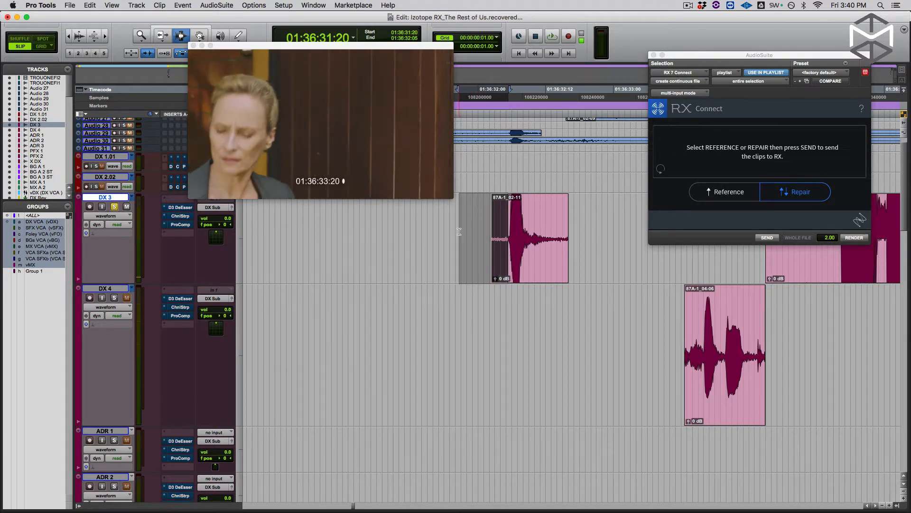
key("space")
Send the whole extended DX 3 clip to iZotope RX 7 through RX Connect in Repair mode.
double_click(529, 234)
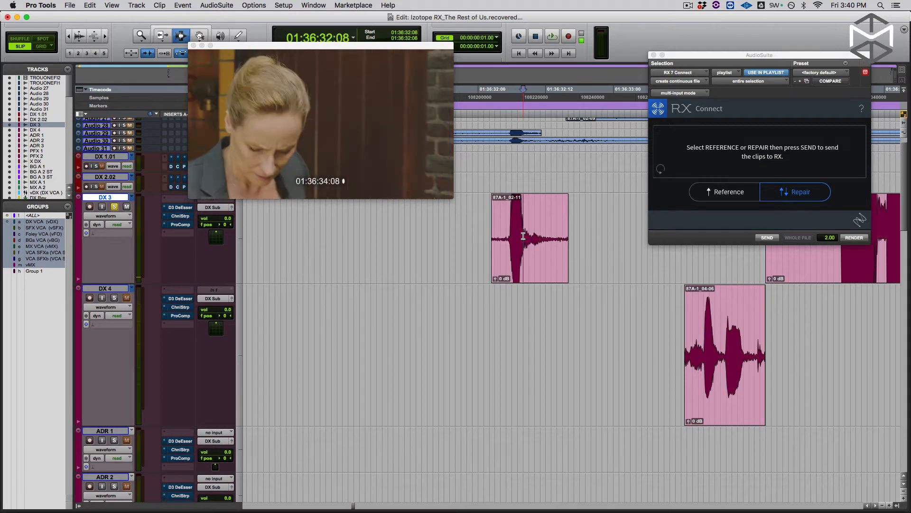
left_click(821, 196)
left_click(768, 238)
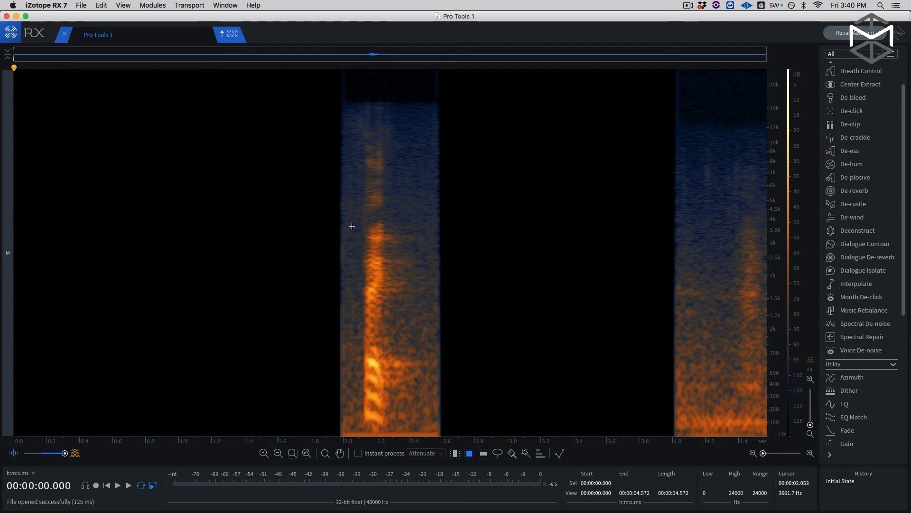
Learn a Spectral De-noise profile from the background noise between about 2.009 and 2.117 s, just before the word.
scroll(351, 226, "up", 5)
scroll(351, 226, "up", 1)
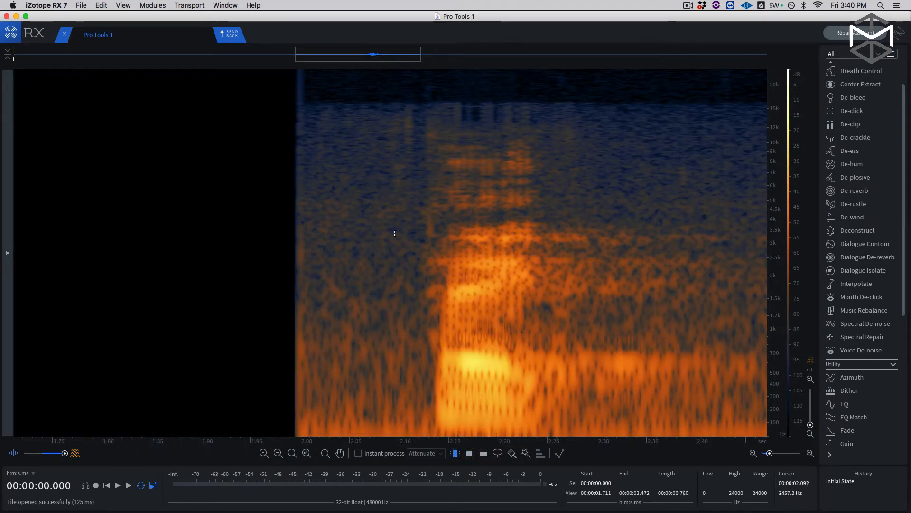
left_click_drag(416, 229, 308, 228)
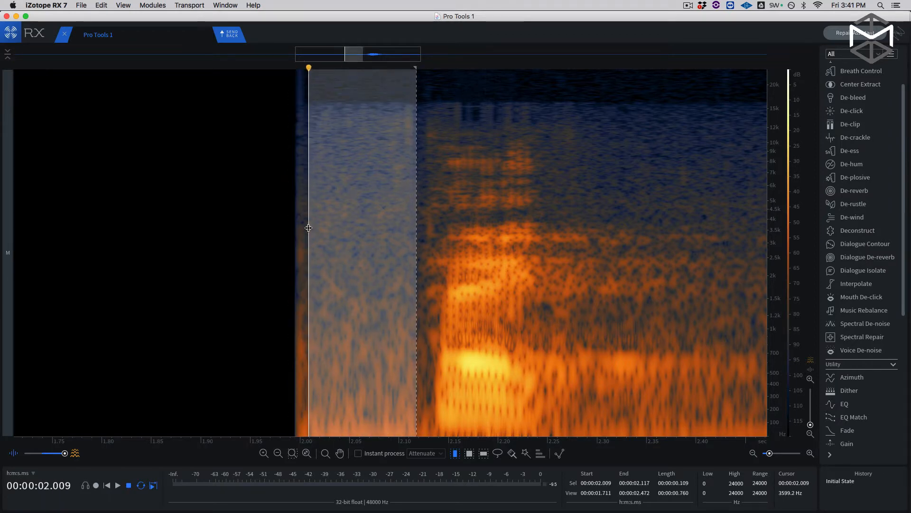
key("space")
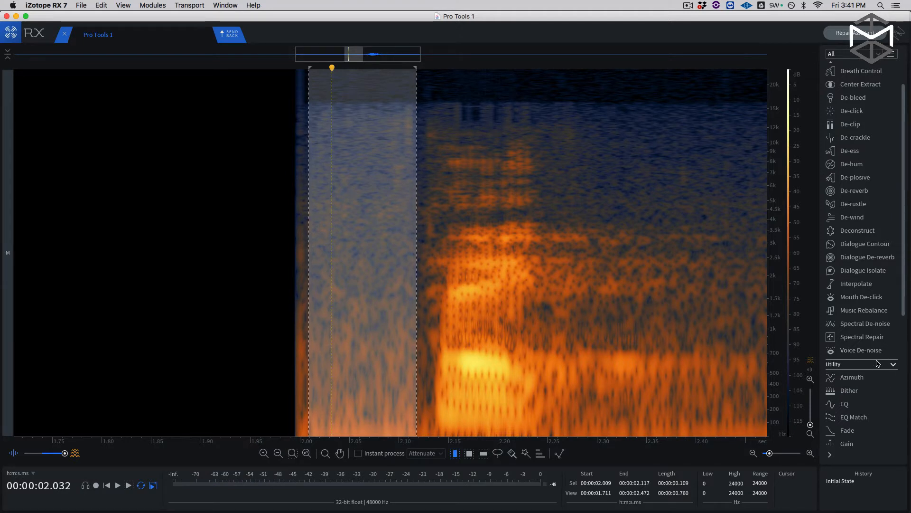
left_click(885, 325)
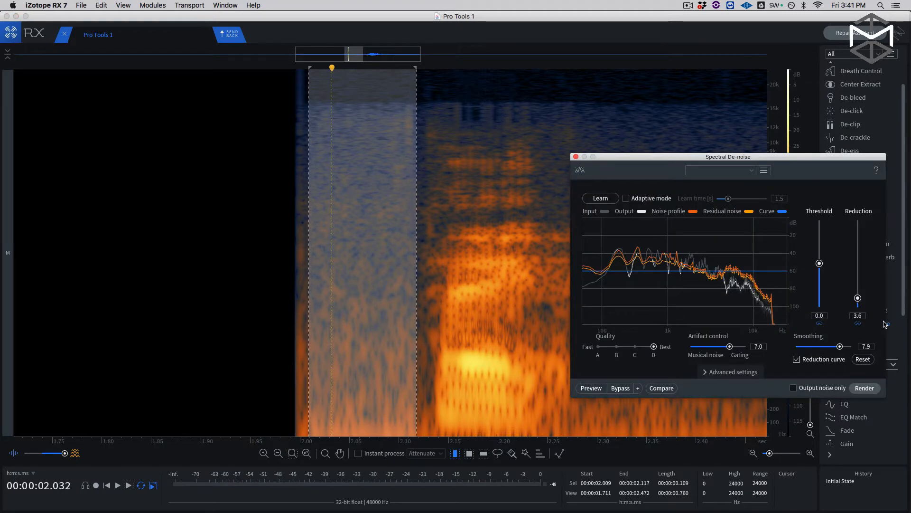
left_click(601, 199)
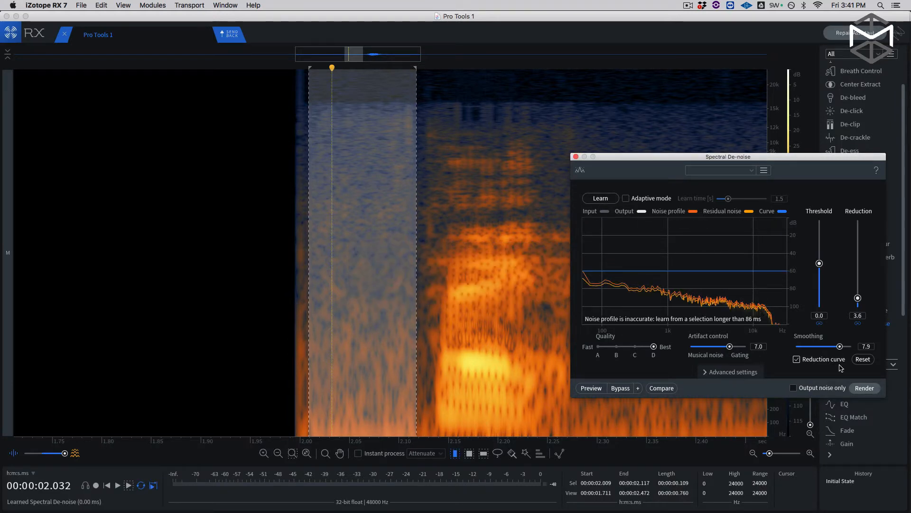
Render Spectral De-noise over the entire file with the learned profile and play back the cleaned word.
key("super+a")
left_click(865, 388)
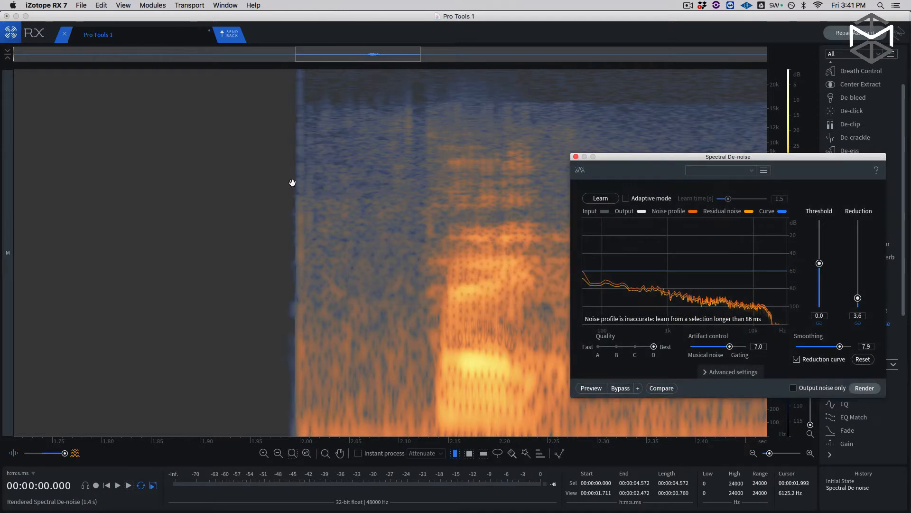
left_click(270, 74)
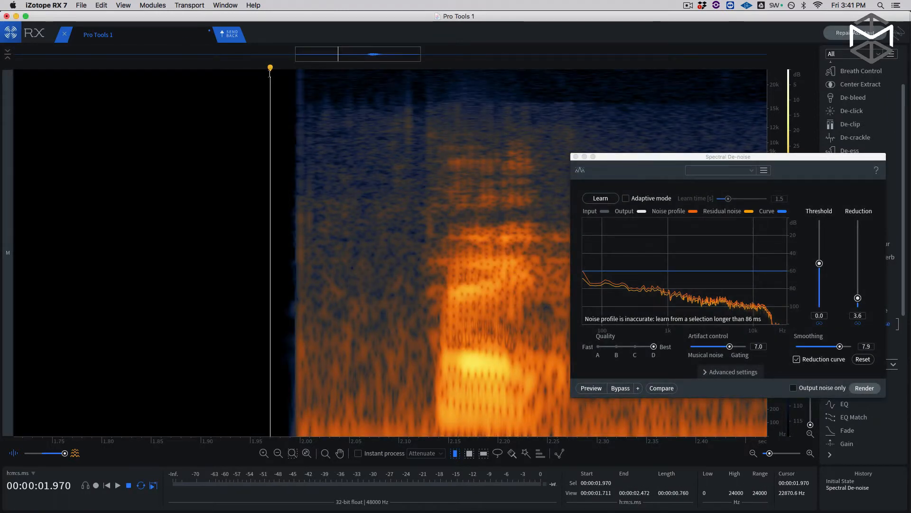
key("space")
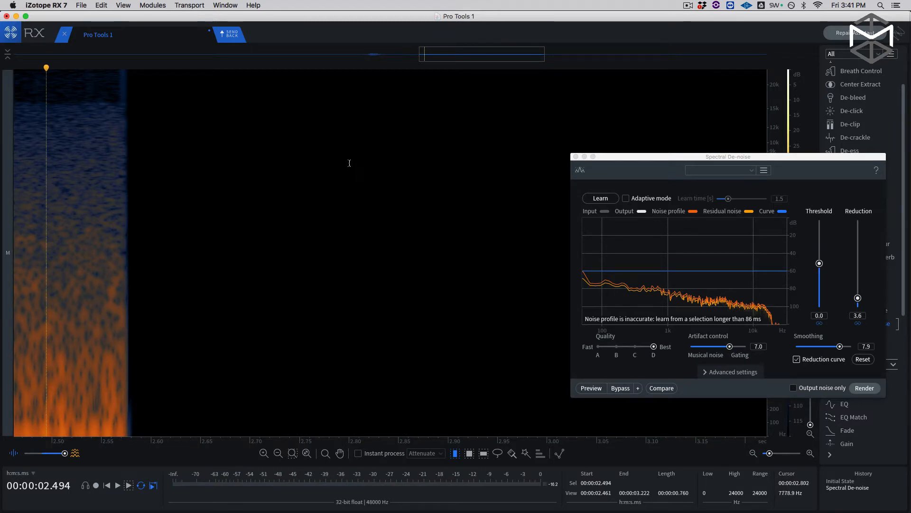
left_click_drag(489, 59, 395, 67)
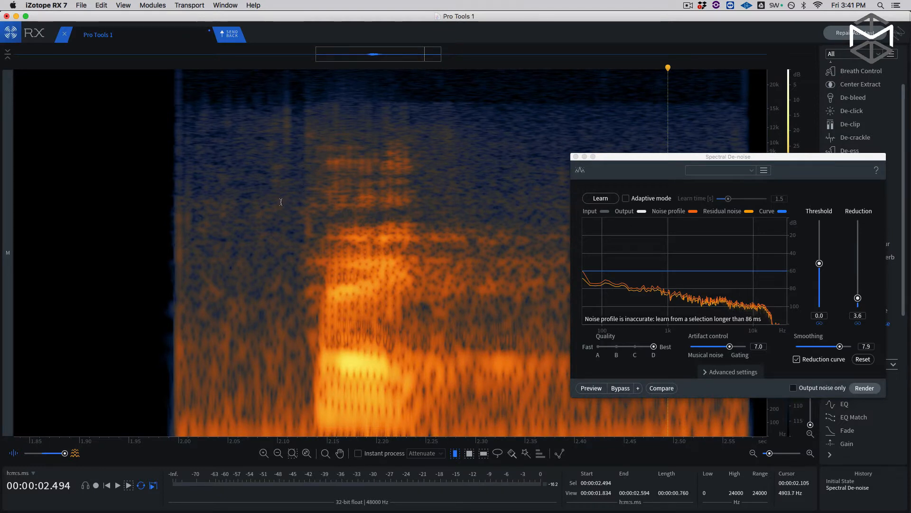
Render a second Spectral De-noise pass over the entire file, then a third with Reduction at 10.6, and listen to the result.
key("super+a")
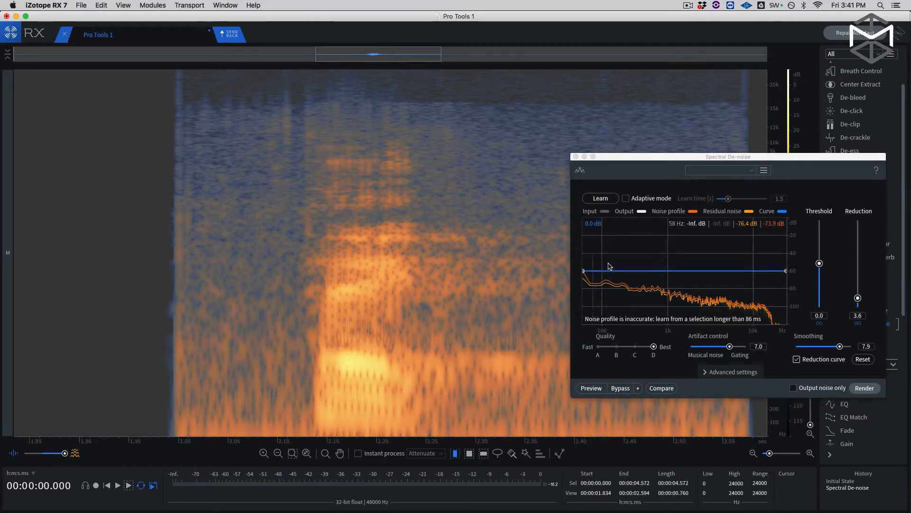
left_click(863, 389)
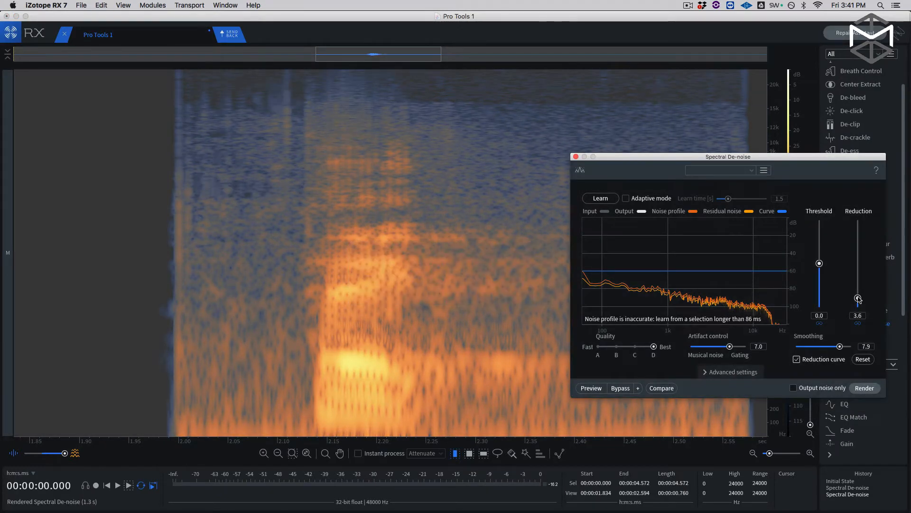
left_click_drag(858, 298, 857, 283)
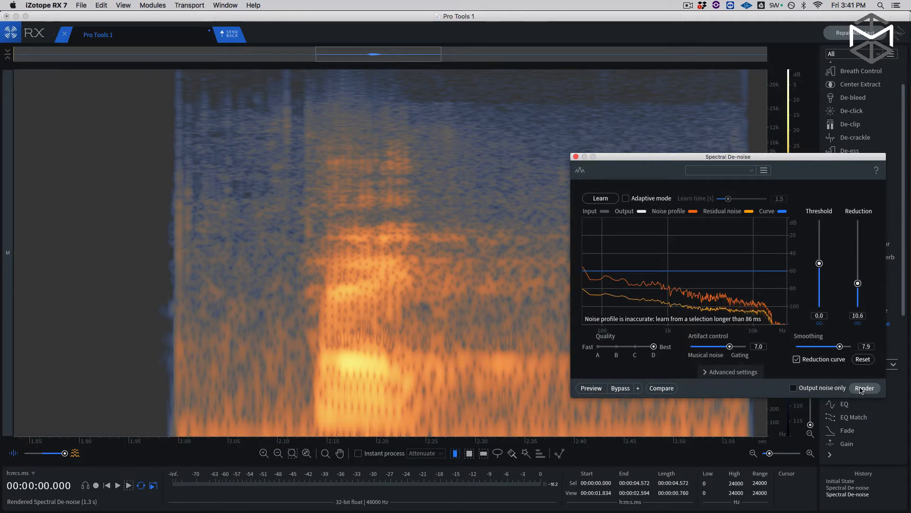
left_click(863, 388)
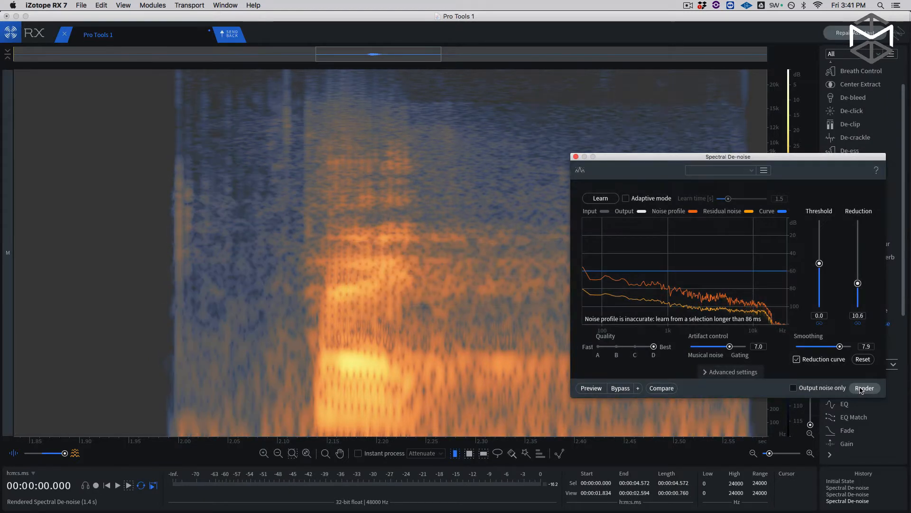
key("space")
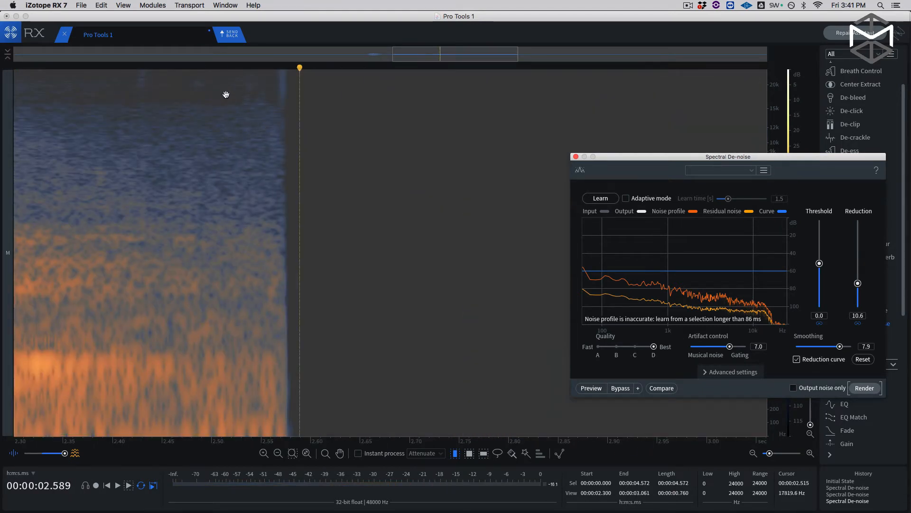
scroll(226, 94, "down", 5)
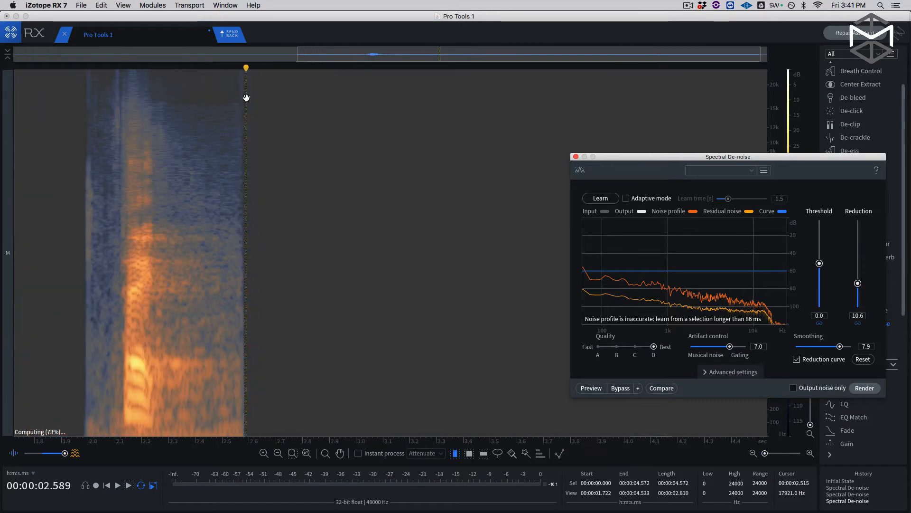
Raise the Spectral De-noise Reduction to 15.4, preview it, and render another pass over the entire file.
left_click_drag(859, 285, 858, 274)
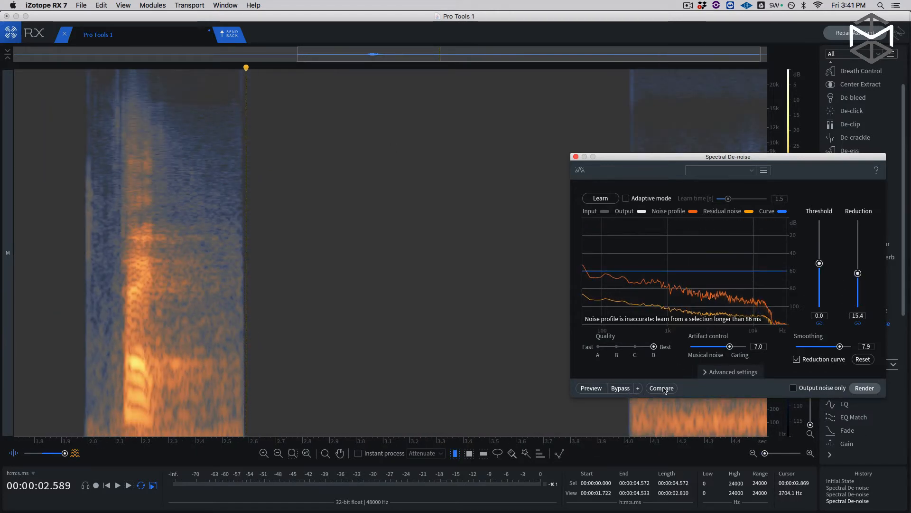
left_click(595, 390)
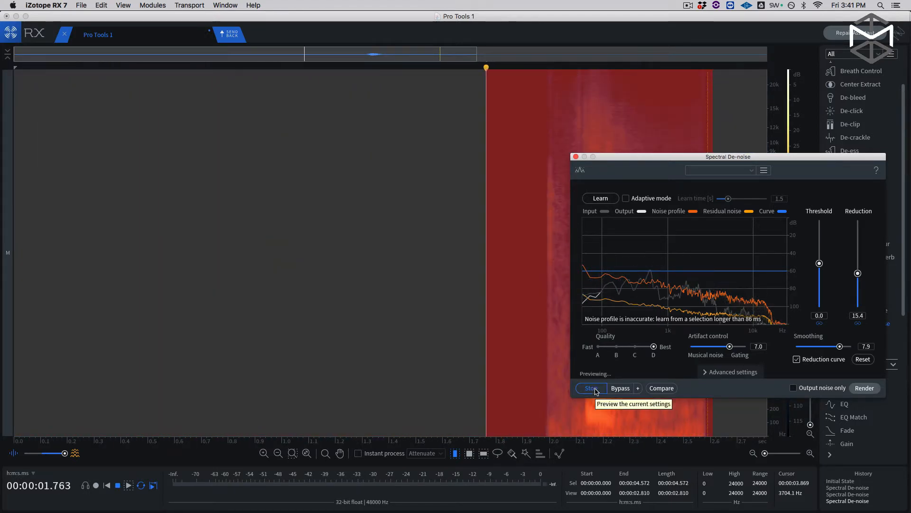
left_click(592, 389)
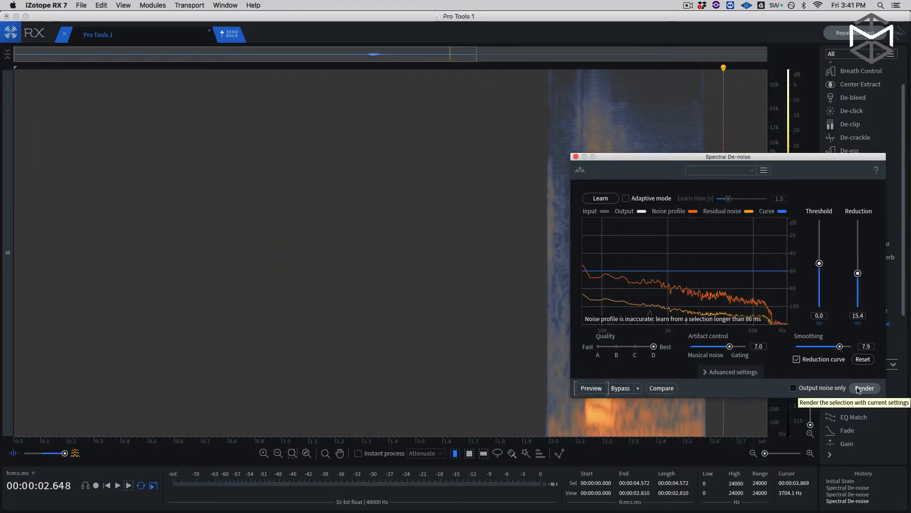
left_click(878, 389)
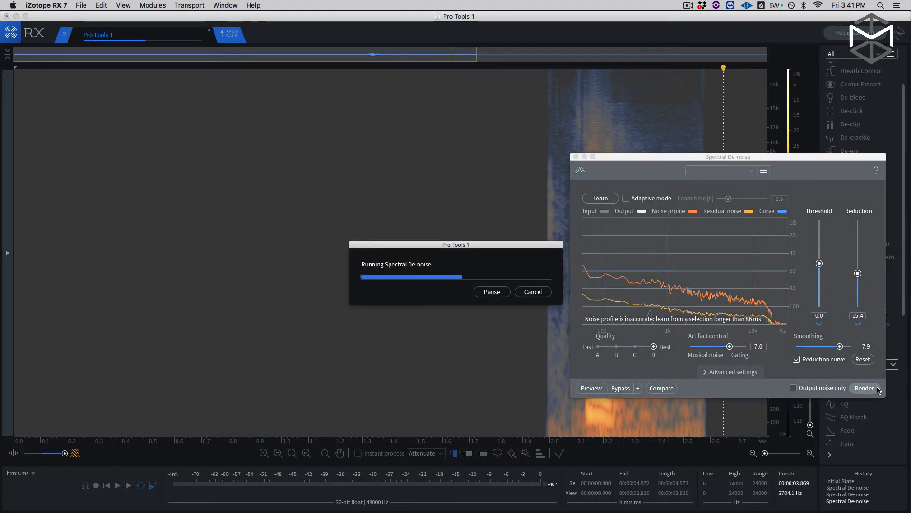
Close Spectral De-noise and send the repaired audio back to Pro Tools.
left_click_drag(669, 158, 219, 119)
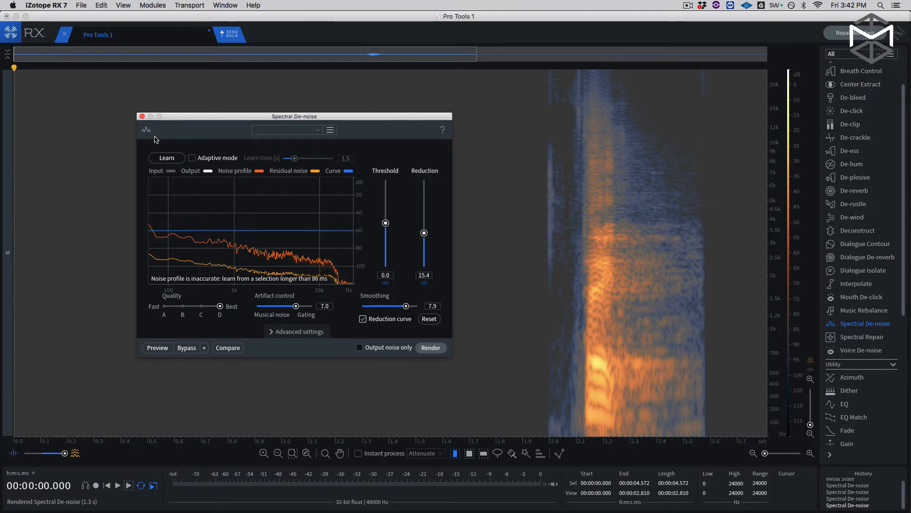
left_click(142, 116)
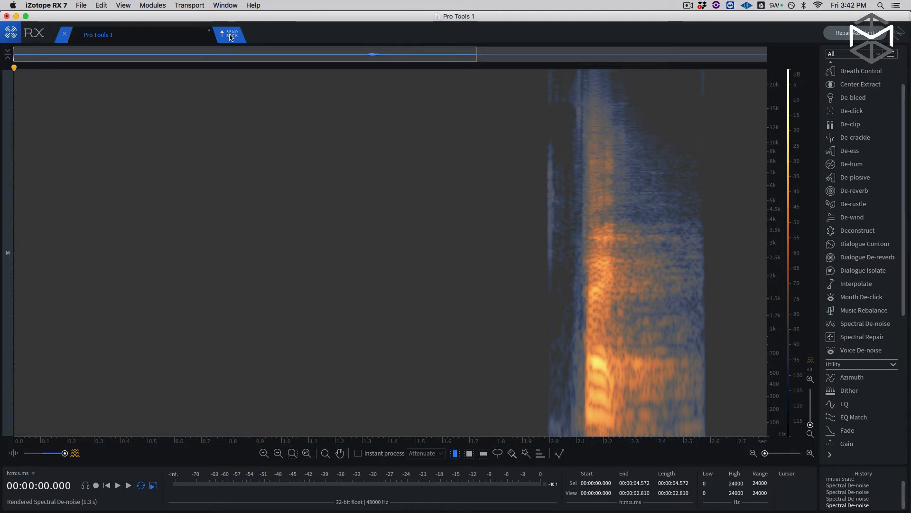
left_click(230, 36)
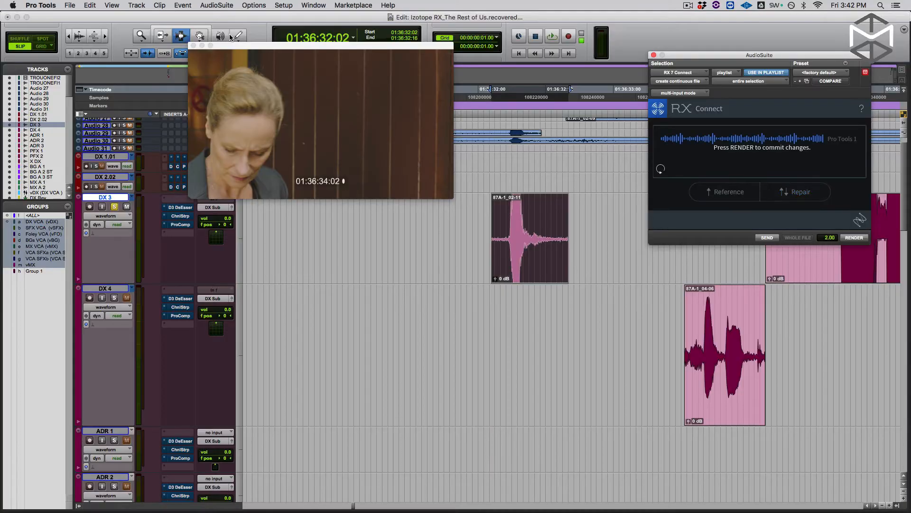
Commit the repaired audio to the DX 3 clip, add a fade-in and fade-out at its edges, and play it back.
left_click(853, 238)
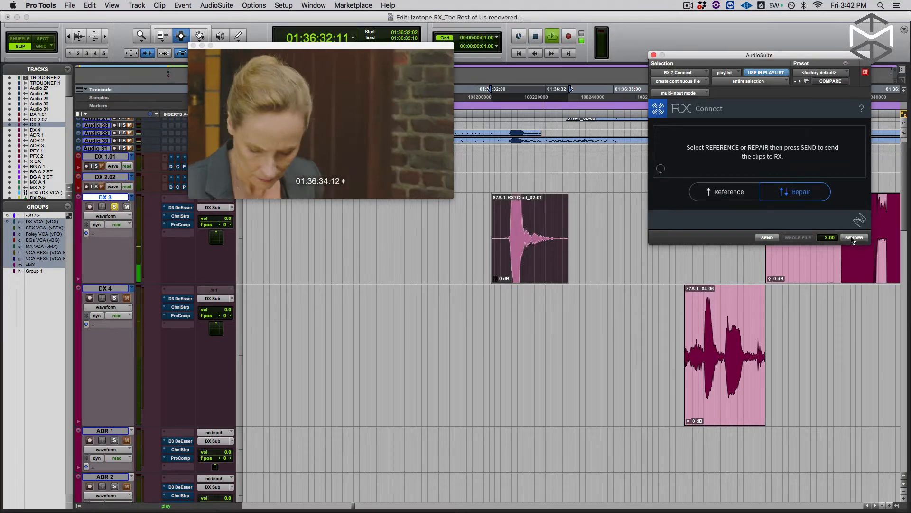
scroll(540, 257, "right", 5)
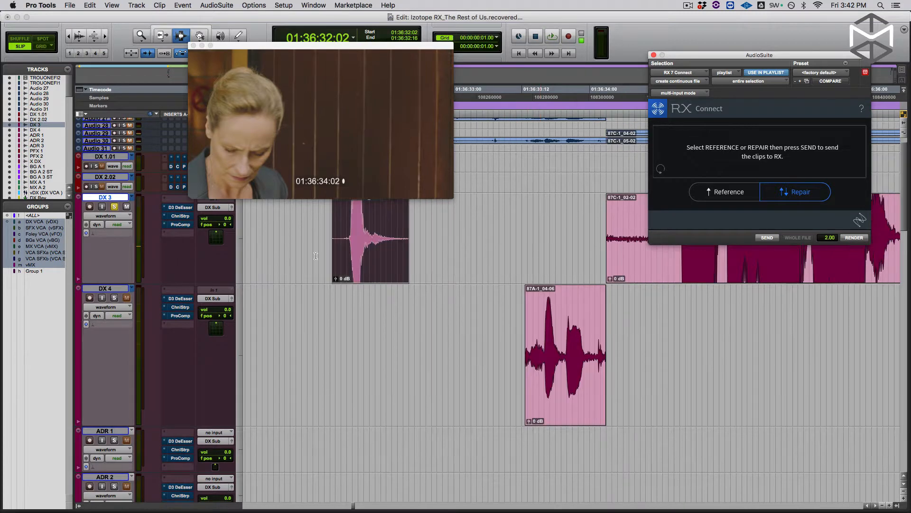
left_click(343, 242)
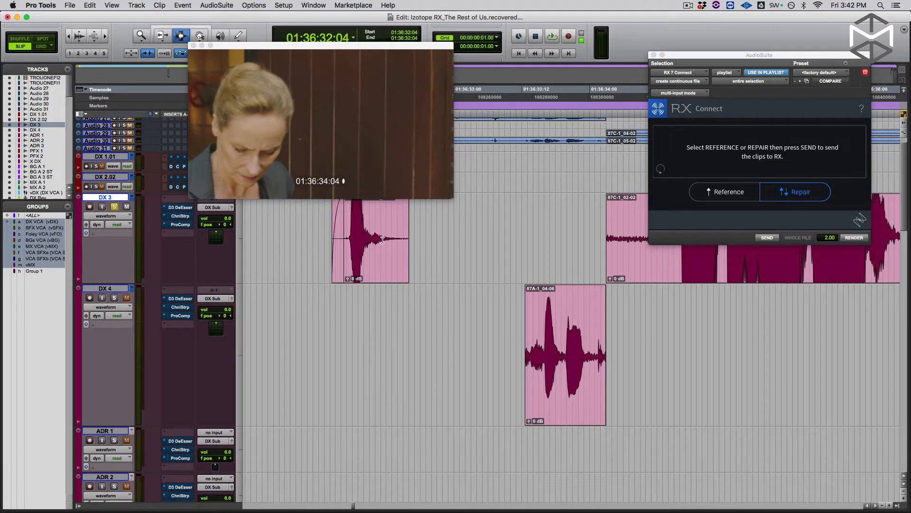
left_click(328, 236)
key("space")
key("space")
Enlarge the DX 3 track height and reduce the waveform amplitude zoom around the next dialogue clip.
scroll(466, 278, "right", 3)
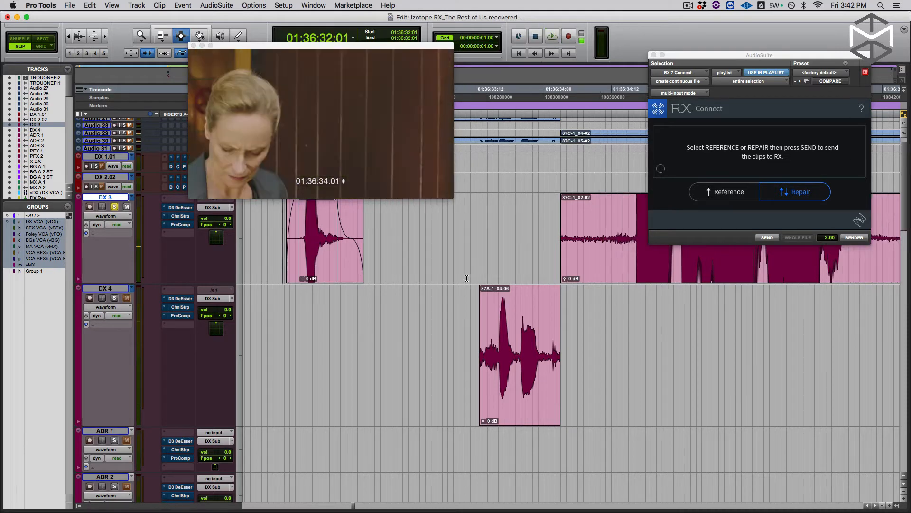
scroll(466, 279, "right", 3)
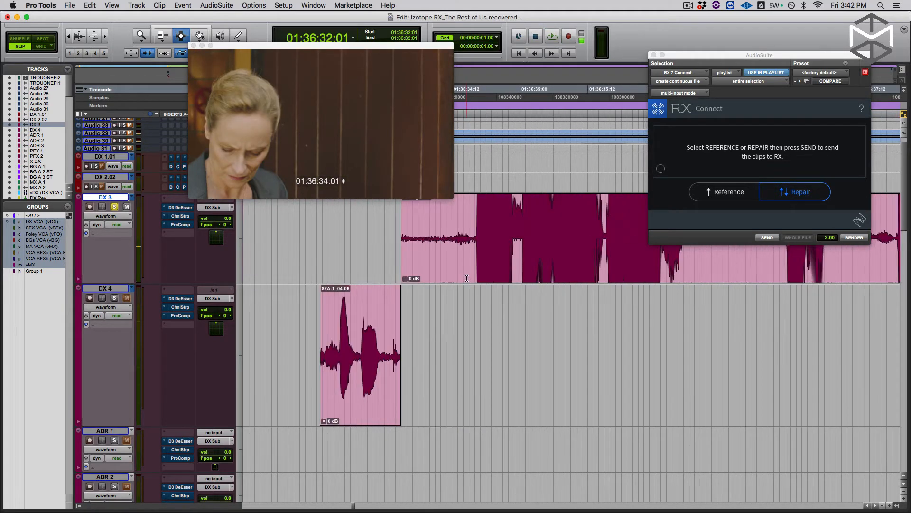
left_click(478, 254)
key("ctrl+Up")
scroll(466, 304, "right", 3)
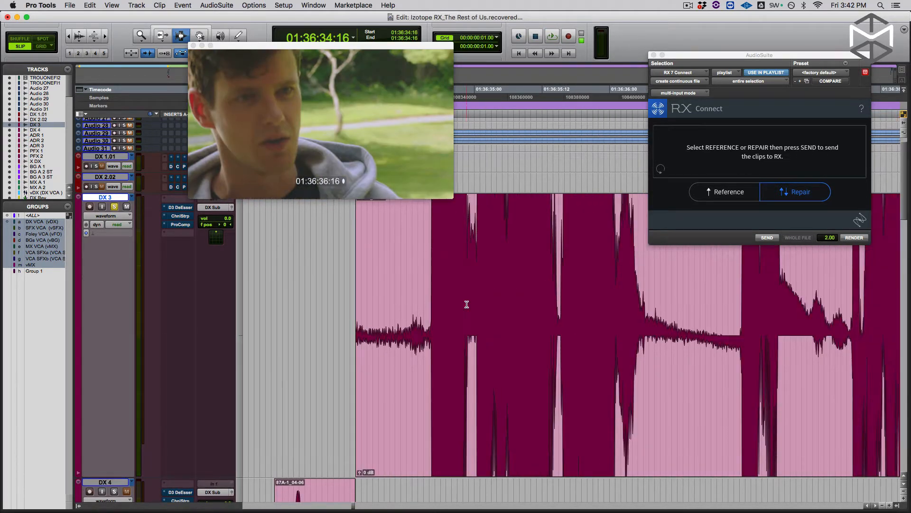
key("r")
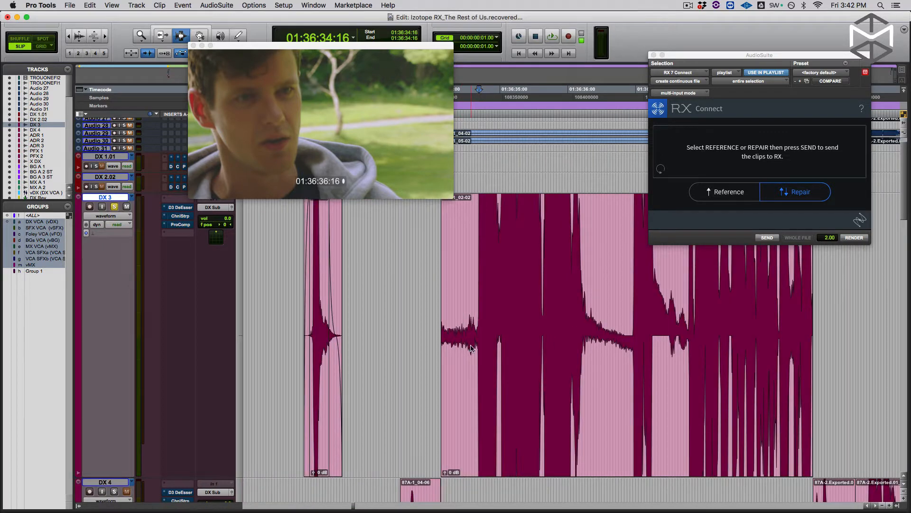
key("super+alt+bracketleft")
scroll(484, 397, "right", 2)
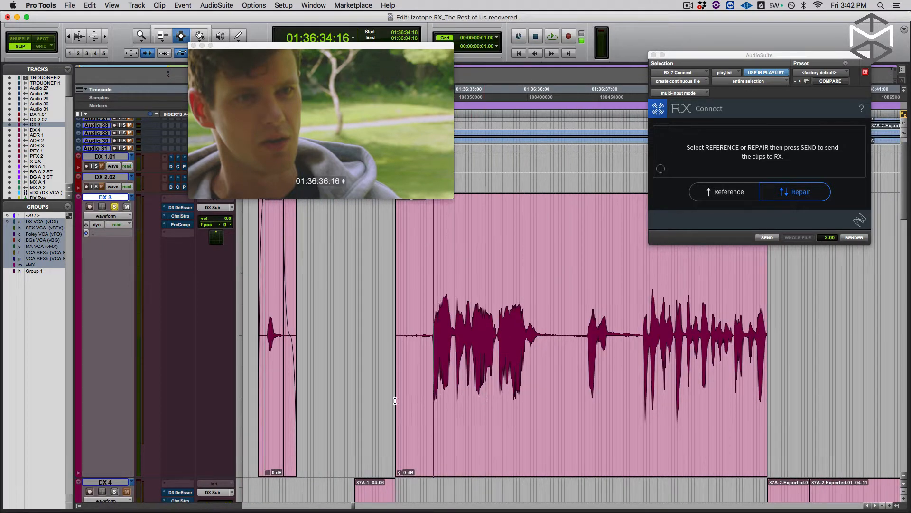
Select the entire next dialogue clip on DX 3 and listen to its background noise.
double_click(427, 393)
key("space")
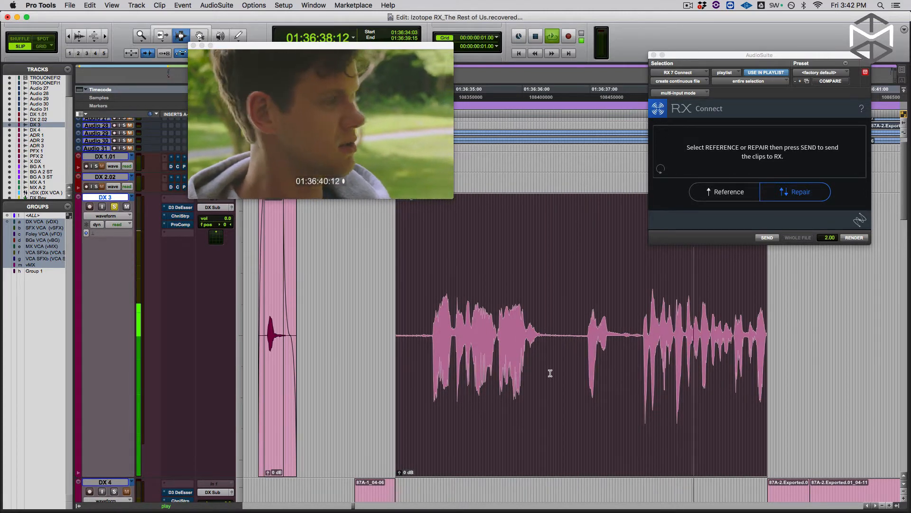
key("space")
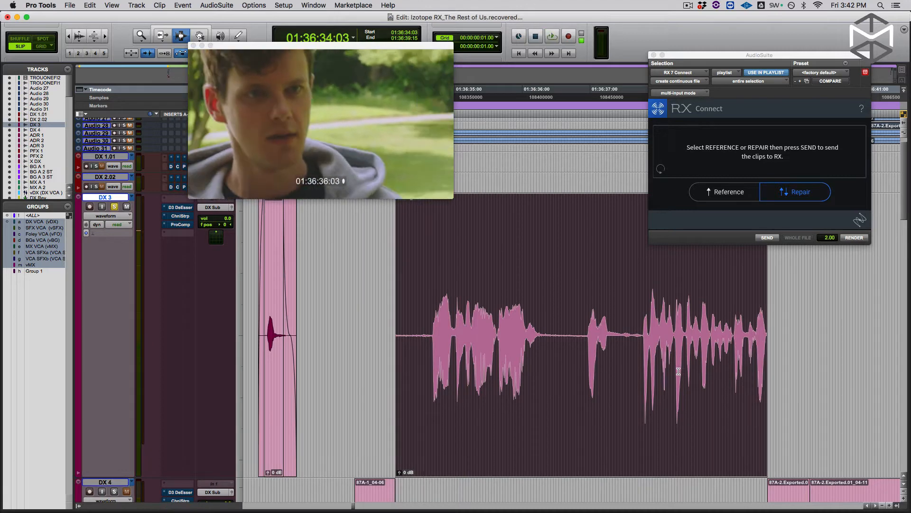
Extend the dialogue clip's end, audition the tail, and trim the clip to end at 01:36:39:16.
key("F6")
left_click_drag(763, 336, 774, 339)
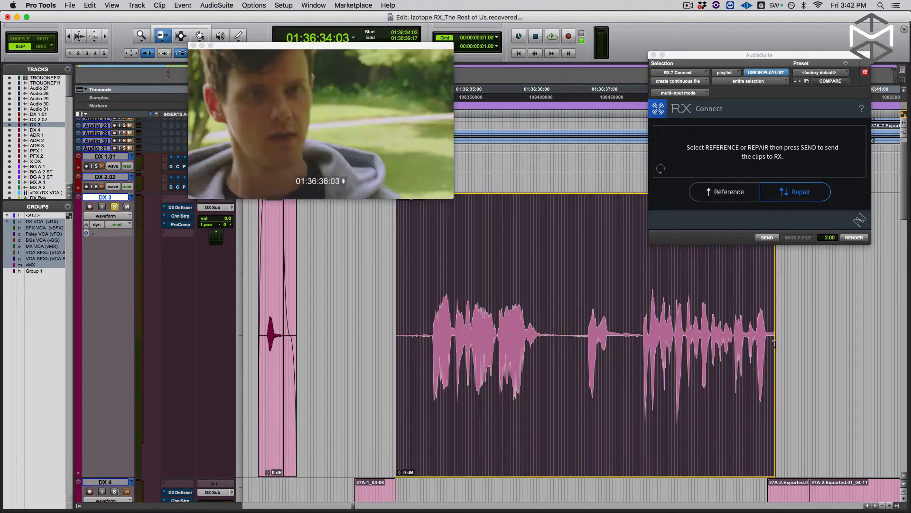
key("F7")
left_click(747, 326)
key("space")
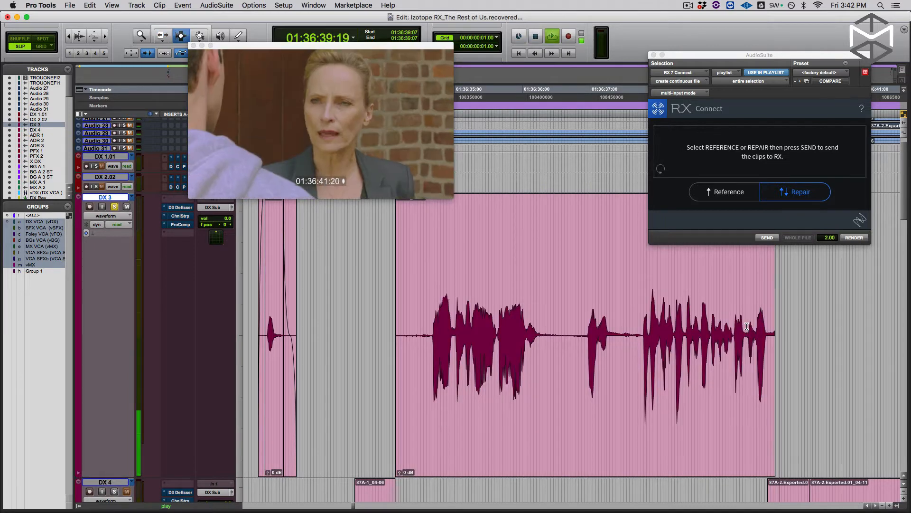
key("space")
left_click(773, 331)
left_click(745, 329)
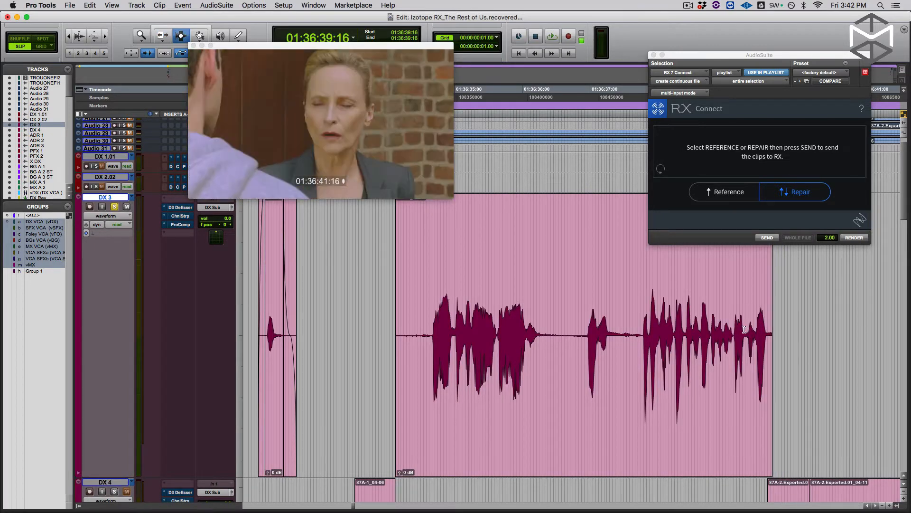
key("space")
key("space")
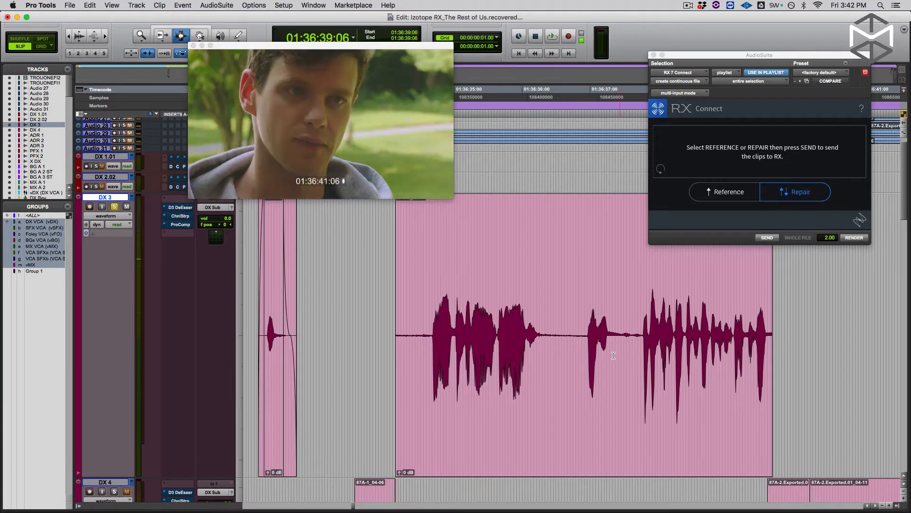
Select the whole trimmed dialogue clip and send it to RX for repair through RX Connect.
double_click(595, 358)
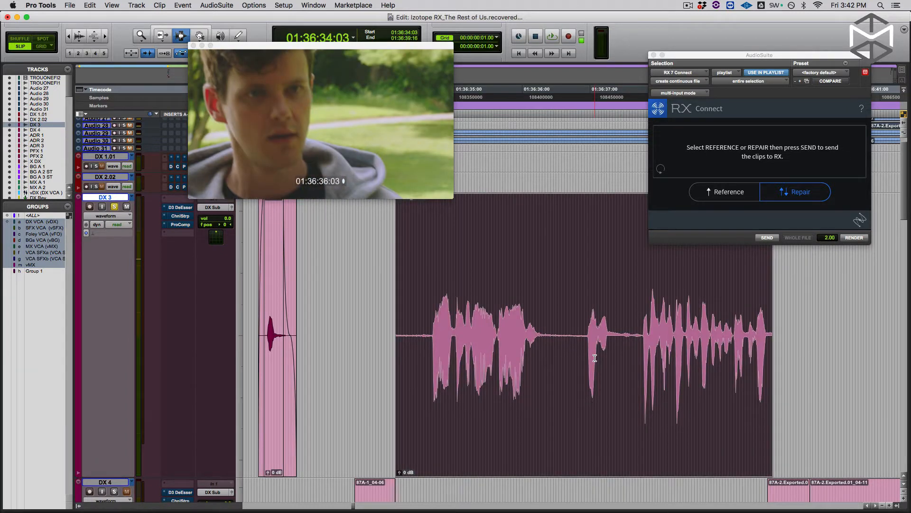
left_click(789, 192)
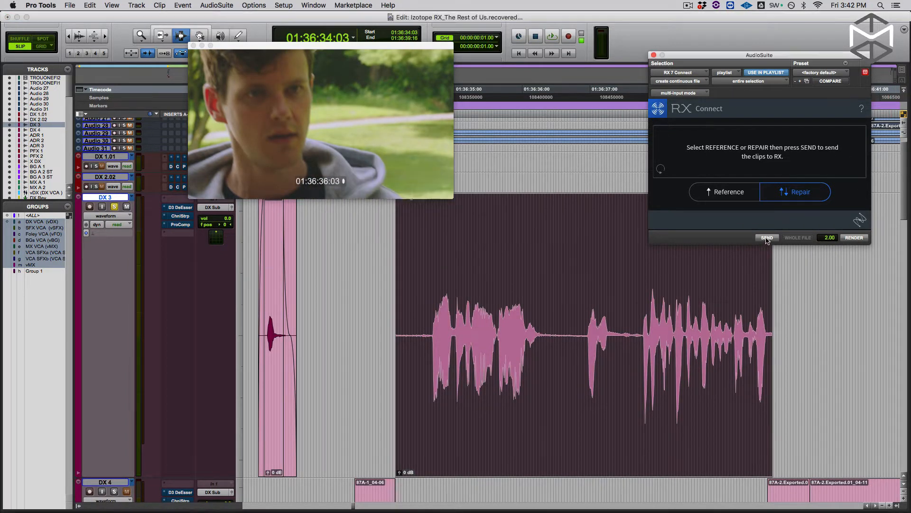
left_click(767, 238)
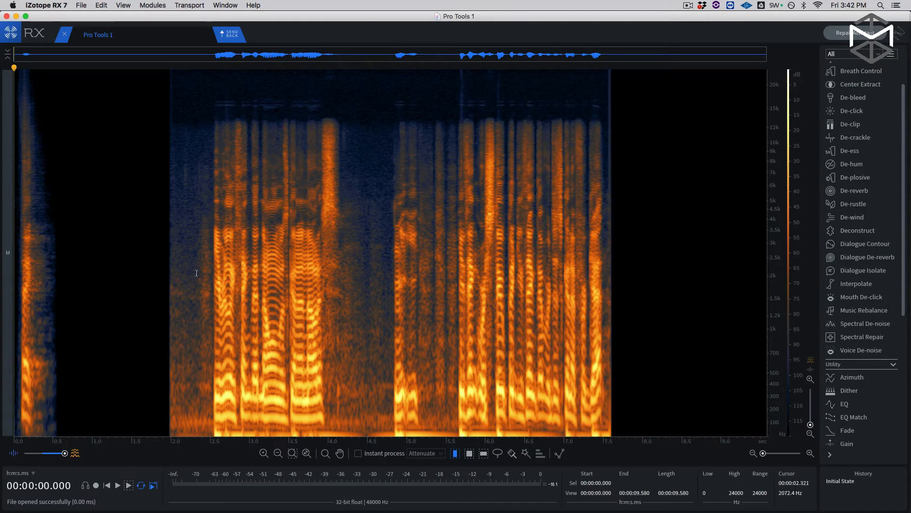
Open Spectral De-noise and learn the noise profile from the speech-free section between 2.053 and 2.375 s, auditioning it first.
left_click(866, 324)
left_click_drag(260, 129, 512, 131)
left_click_drag(211, 210, 175, 216)
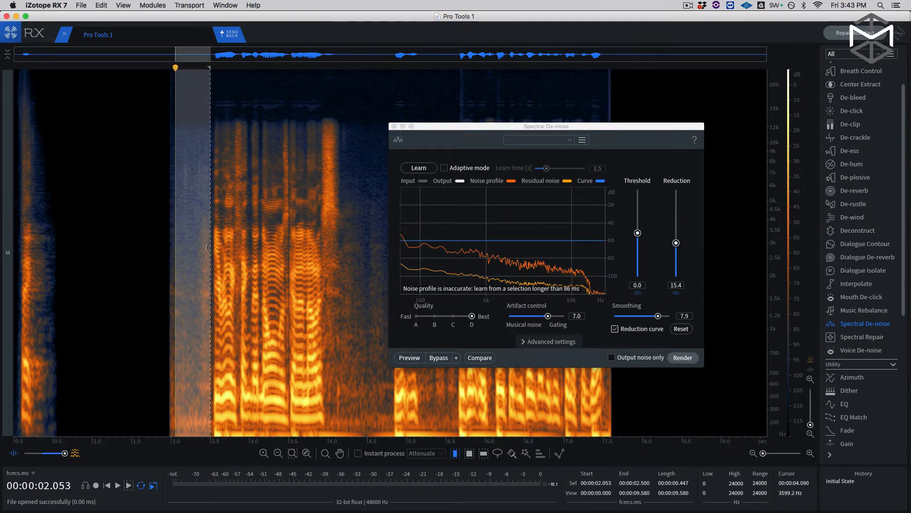
key("space")
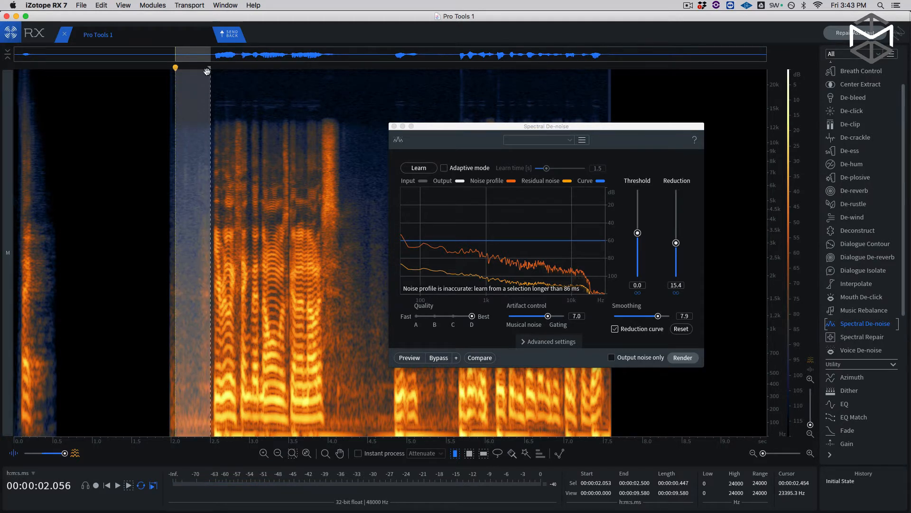
left_click_drag(208, 71, 200, 73)
key("space")
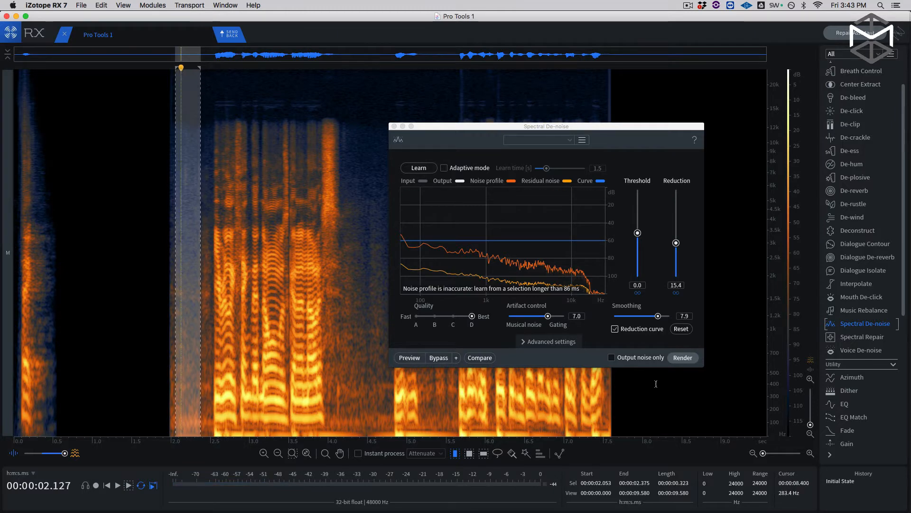
left_click(418, 172)
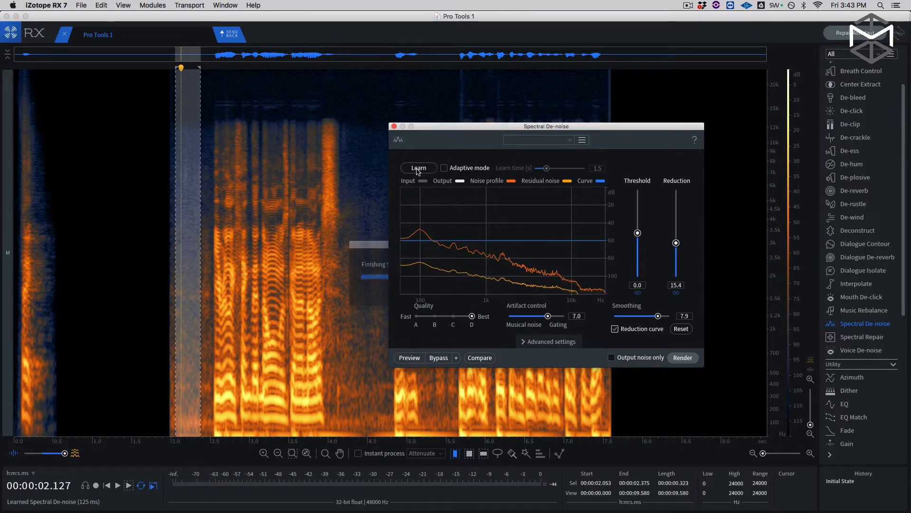
Render Spectral De-noise over the entire file, play the result from before the first phrase, and close the module.
key("super+a")
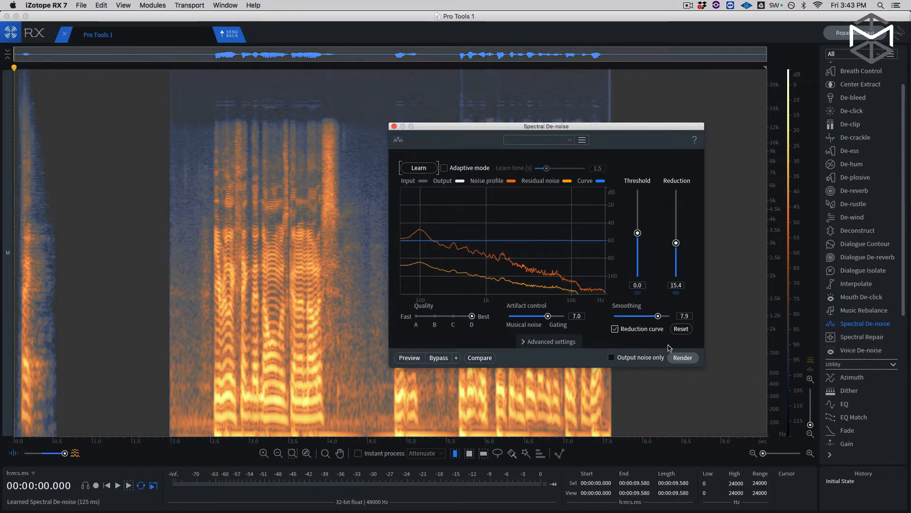
left_click(682, 359)
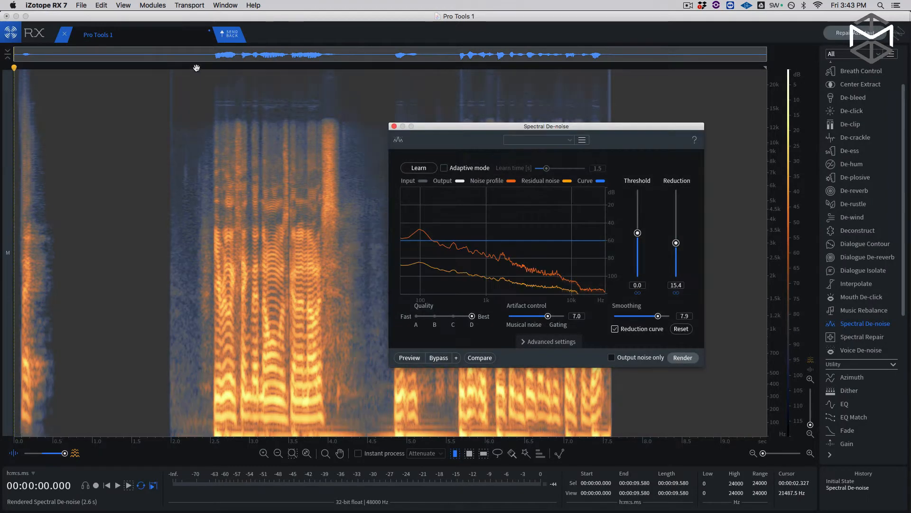
left_click(167, 68)
key("space")
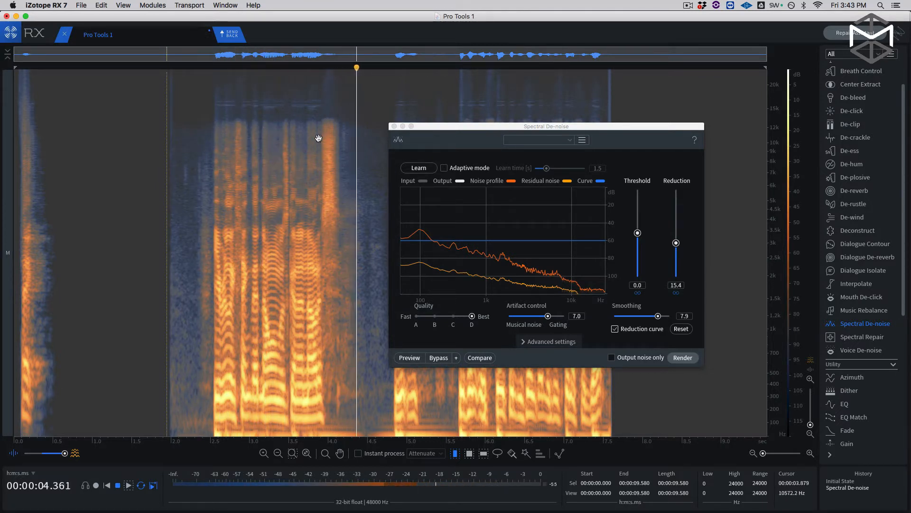
left_click(394, 126)
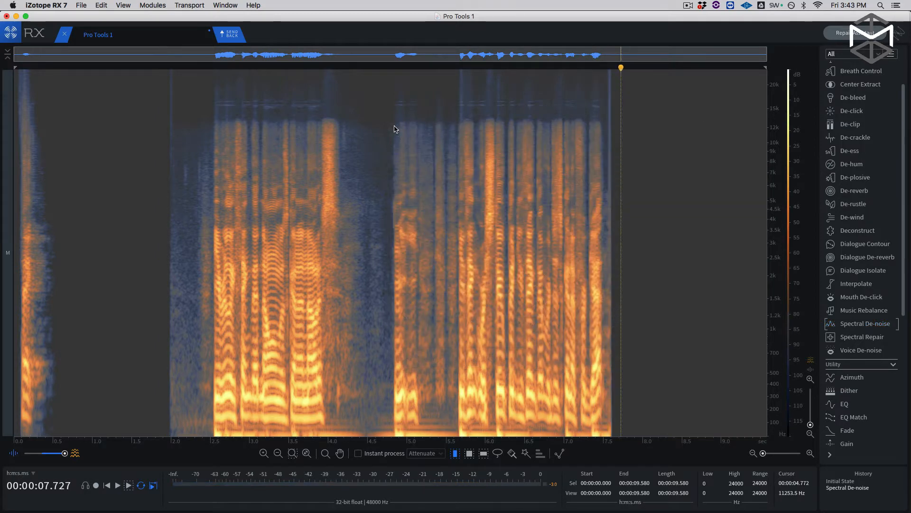
Change the spectrogram's frequency scale to expand the low frequencies and zoom in on the dialogue.
right_click(776, 231)
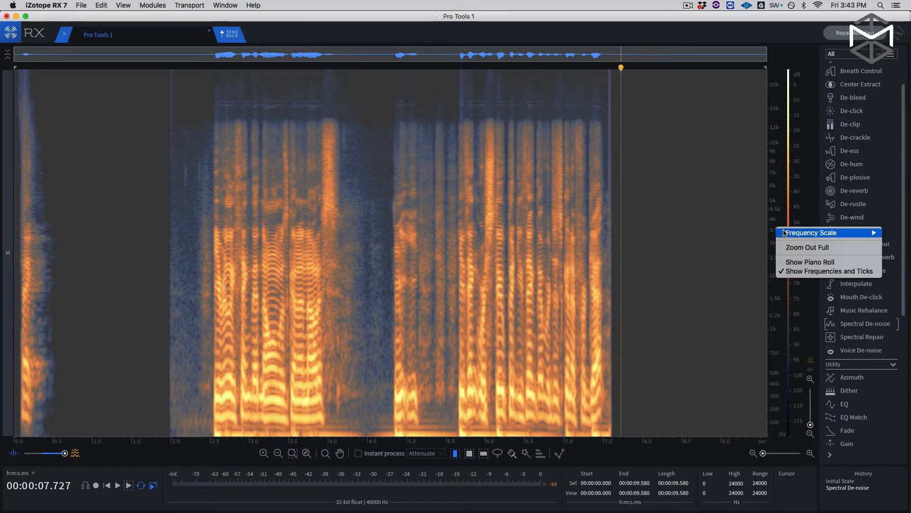
mouse_move(779, 233)
left_click(754, 267)
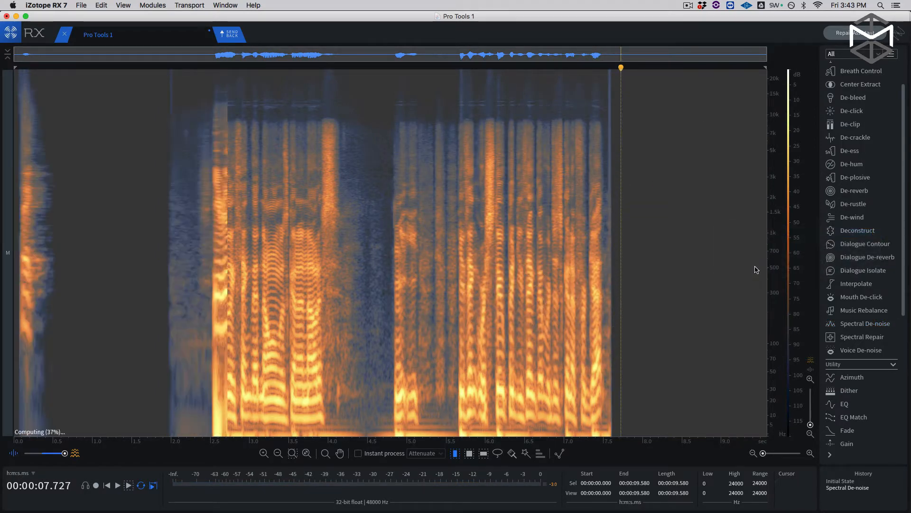
scroll(542, 300, "up", 3)
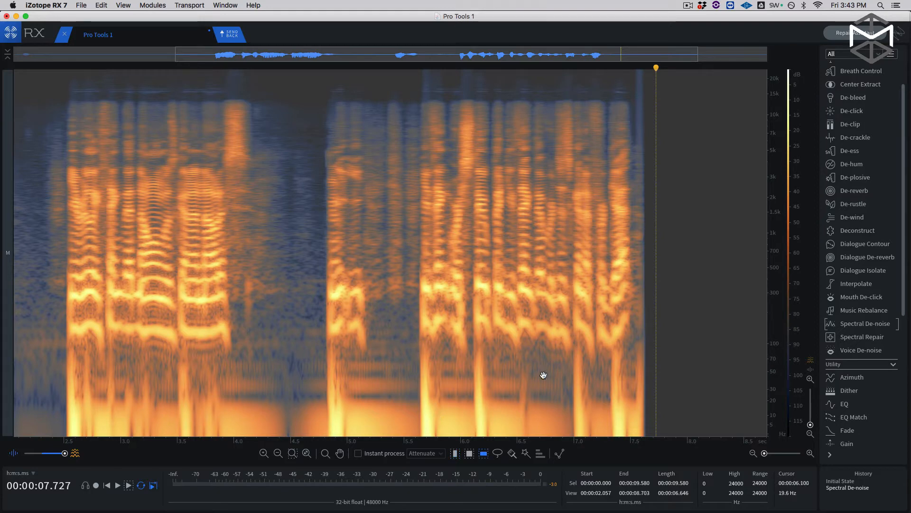
Replace the full selection with a frequency selection below 68.80 Hz across the whole file and listen to it.
key("super+d")
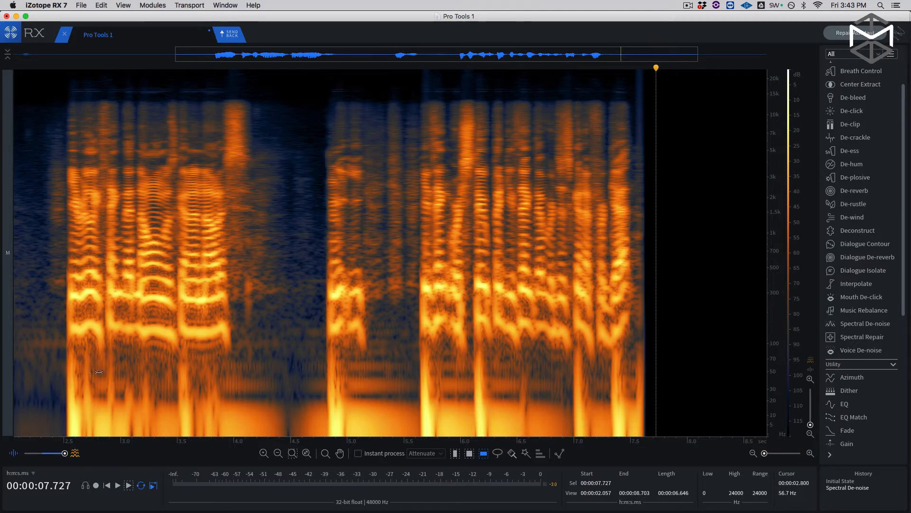
left_click_drag(79, 360, 79, 443)
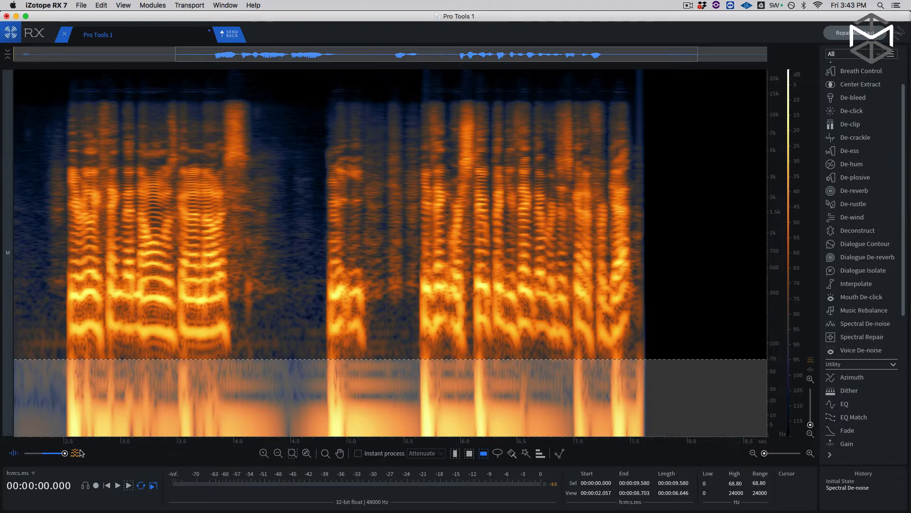
left_click(129, 486)
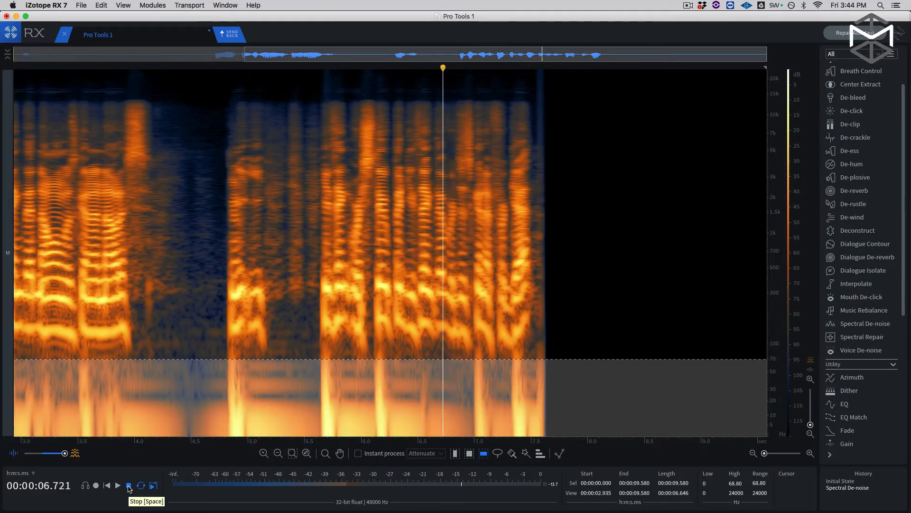
left_click(129, 486)
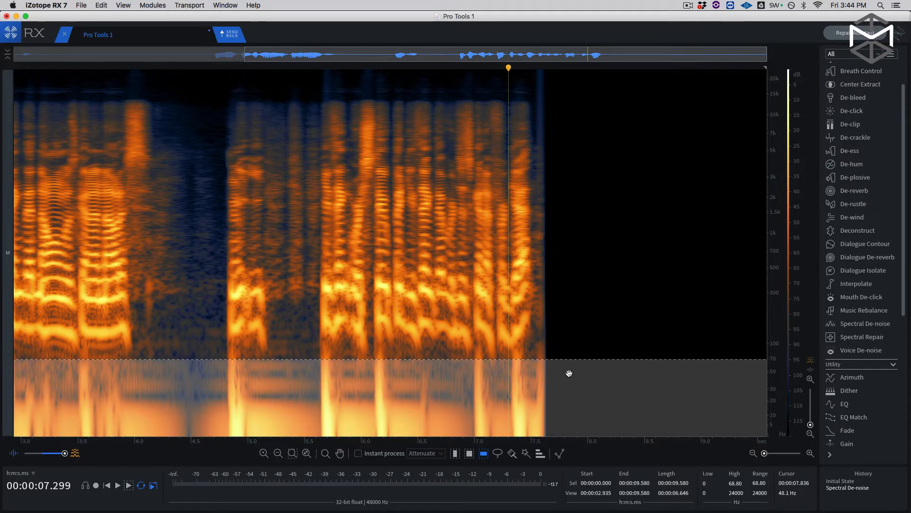
Set Spectral Repair's Attenuate mode to vertical interpolation with a surrounding region length of 25%.
left_click(869, 337)
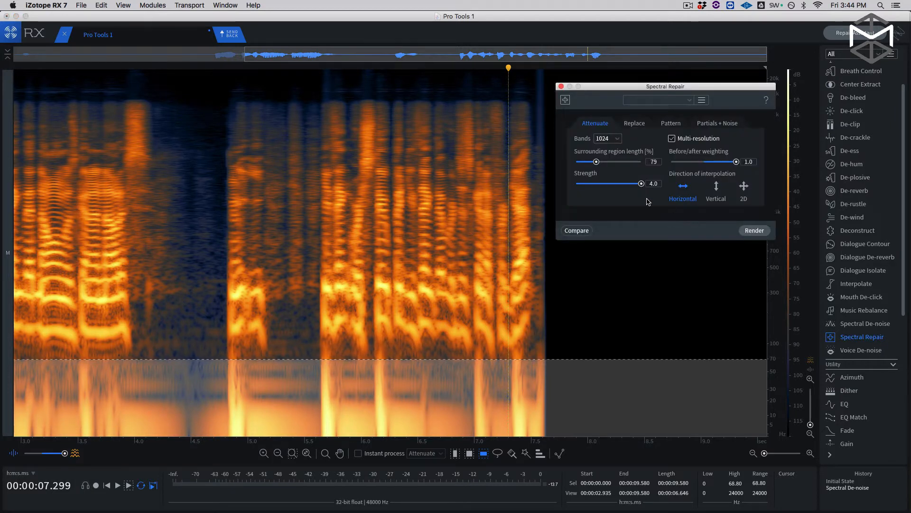
left_click(717, 187)
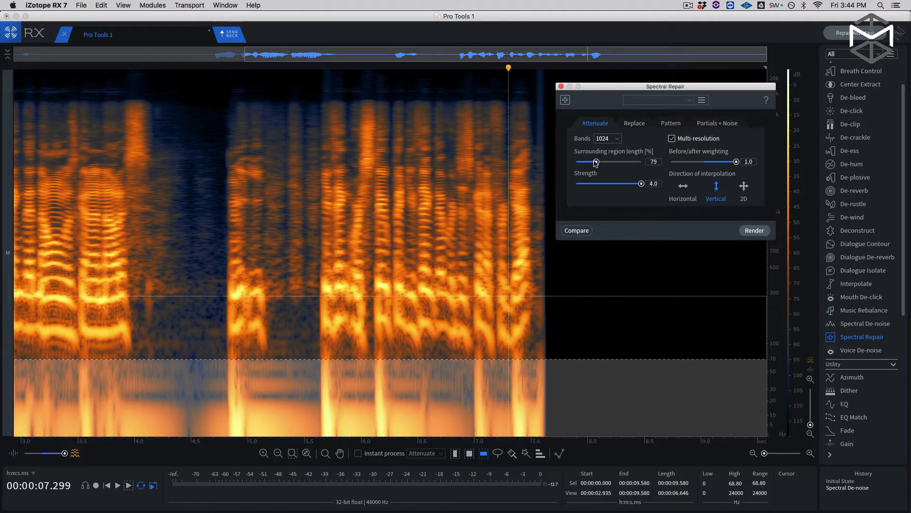
left_click_drag(596, 162, 577, 163)
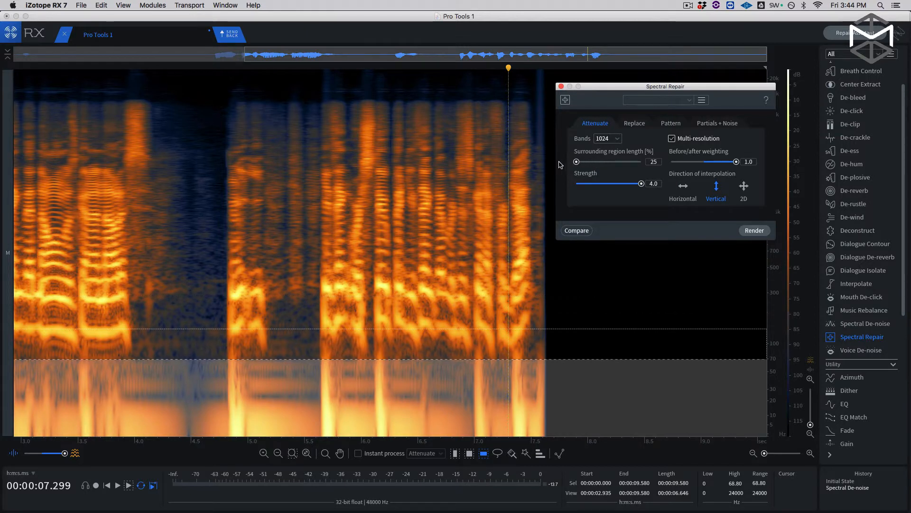
Set Spectral Repair's Attenuate to 512 bands with before/after weighting of -1.0 and render it on the selected low frequencies.
left_click(601, 138)
left_click(611, 169)
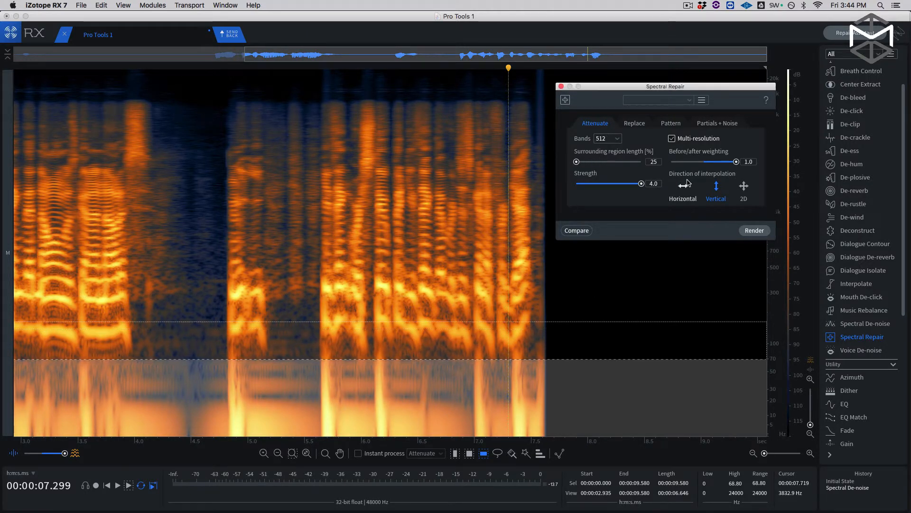
left_click_drag(736, 162, 717, 162)
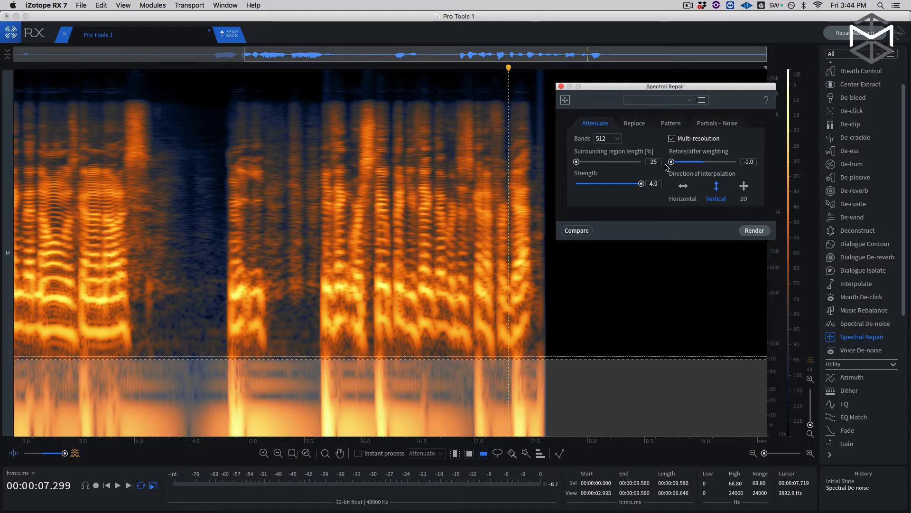
left_click(755, 231)
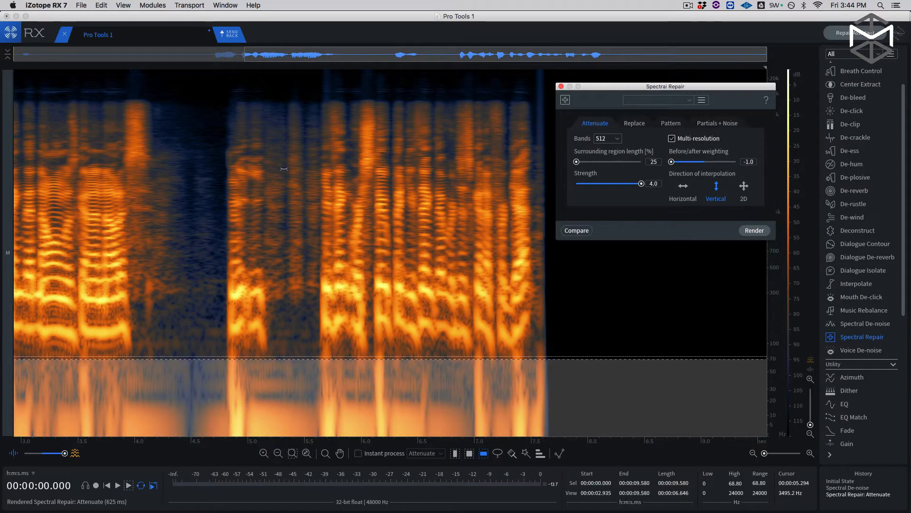
Play the repaired file from 2.0 s, just before the first phrase.
scroll(284, 169, "down", 3)
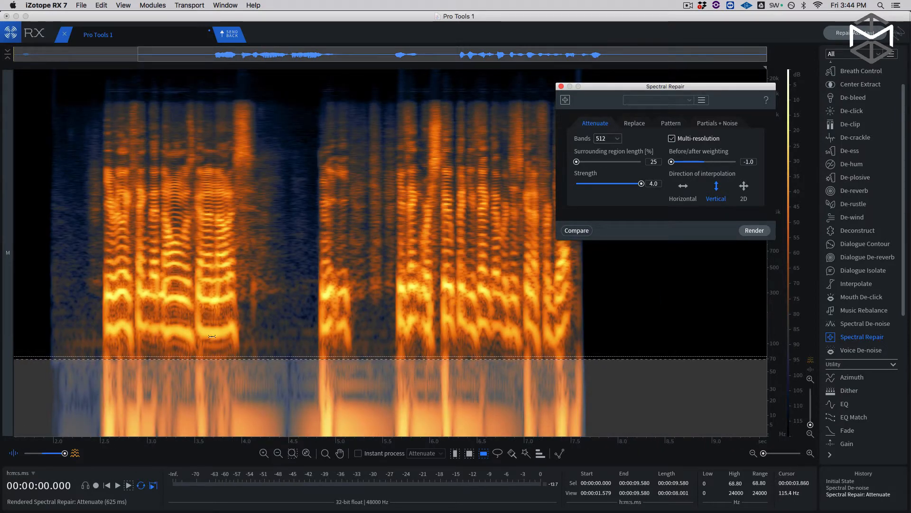
left_click(78, 153)
left_click(54, 112)
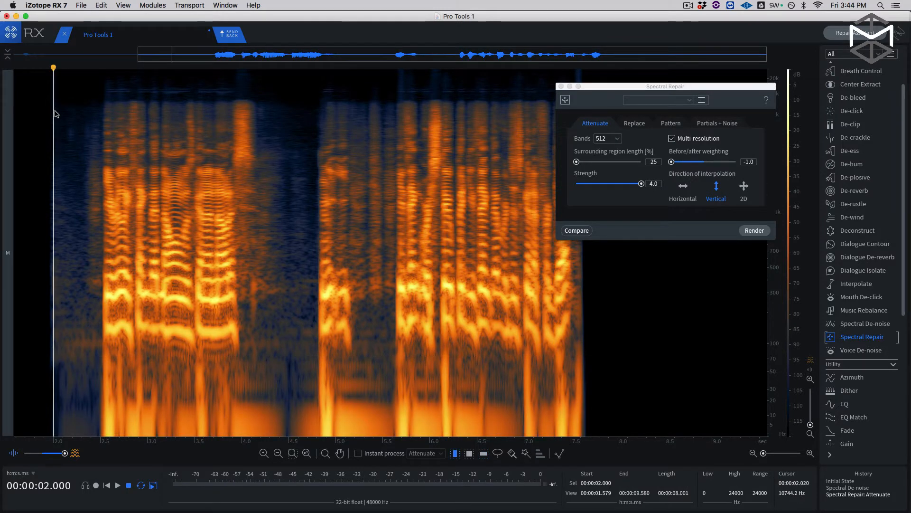
key("space")
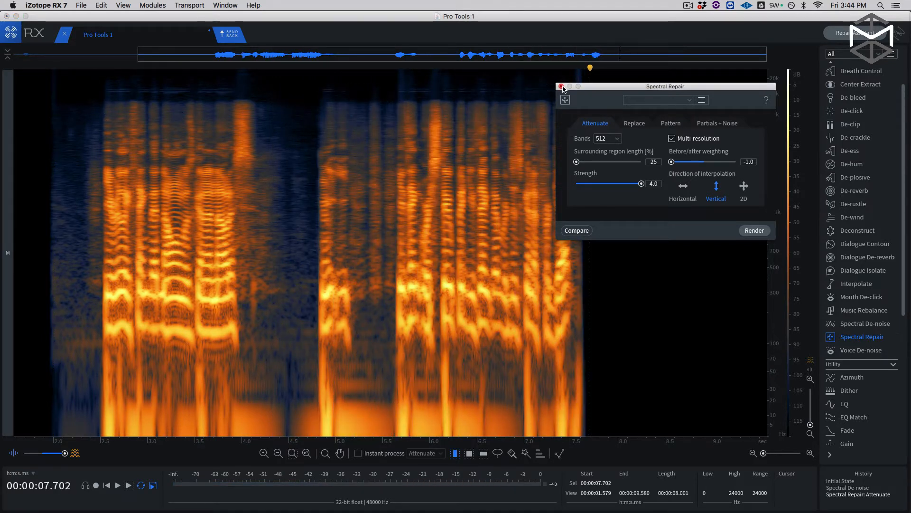
Send the repaired audio back to Pro Tools, render it into the selected DX 3 clip and play the result.
left_click(221, 37)
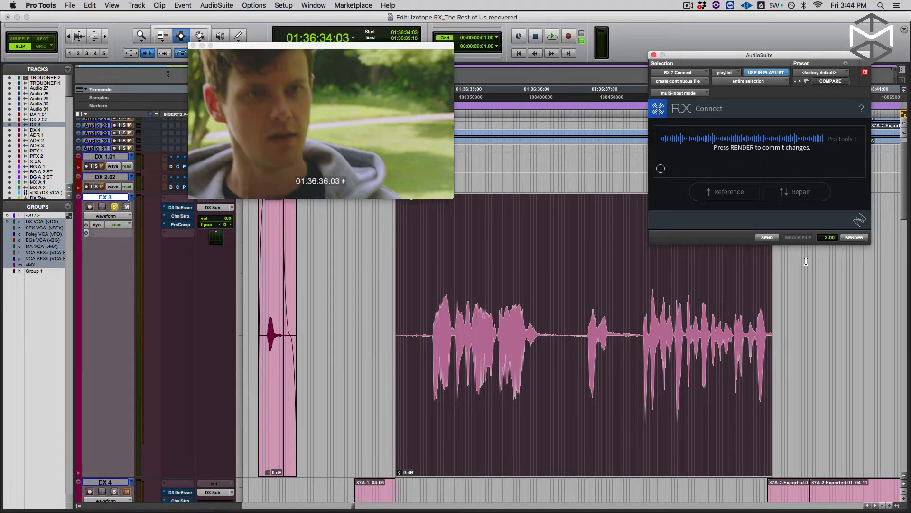
left_click(855, 237)
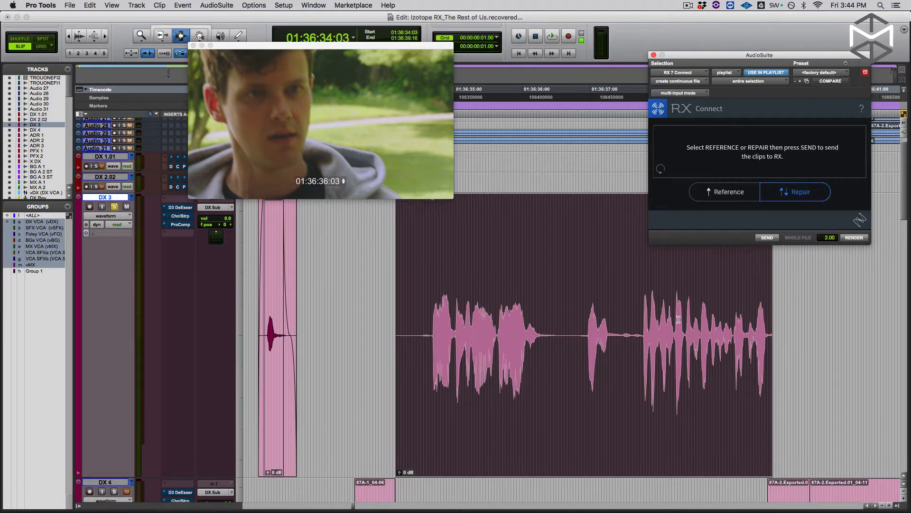
key("space")
Add a fade-out from 01:36:39:13 to the end of the cleaned DX 3 clip, after listening to its last words.
left_click(767, 340)
key("super+bracketright")
key("super+bracketright")
key("super+bracketright")
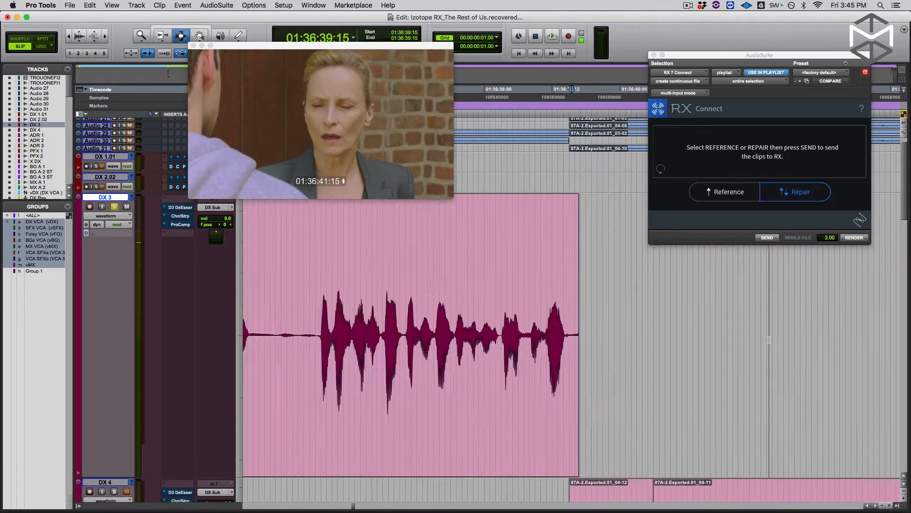
left_click(524, 331)
key("space")
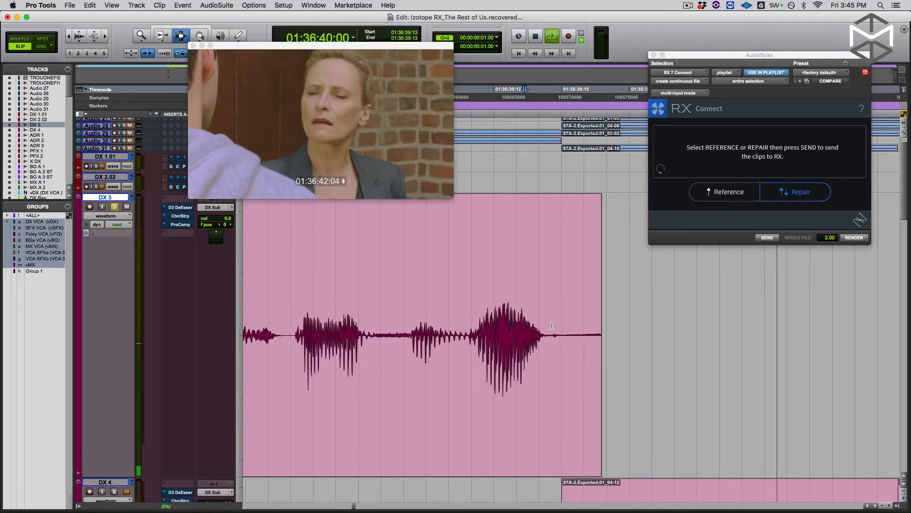
key("space")
key("g")
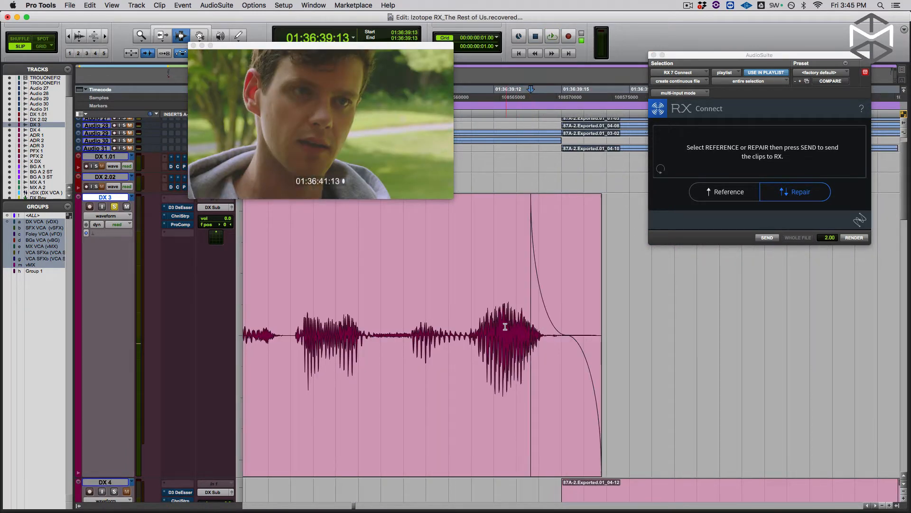
Add a fade-in at the start of the cleaned DX 3 clip, ending before the first phrase.
double_click(504, 326)
key("Left")
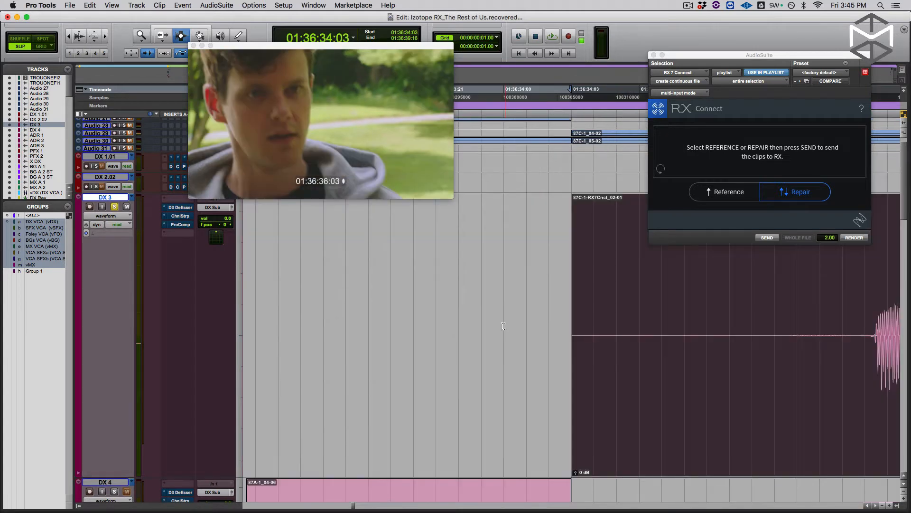
left_click(749, 317)
key("d")
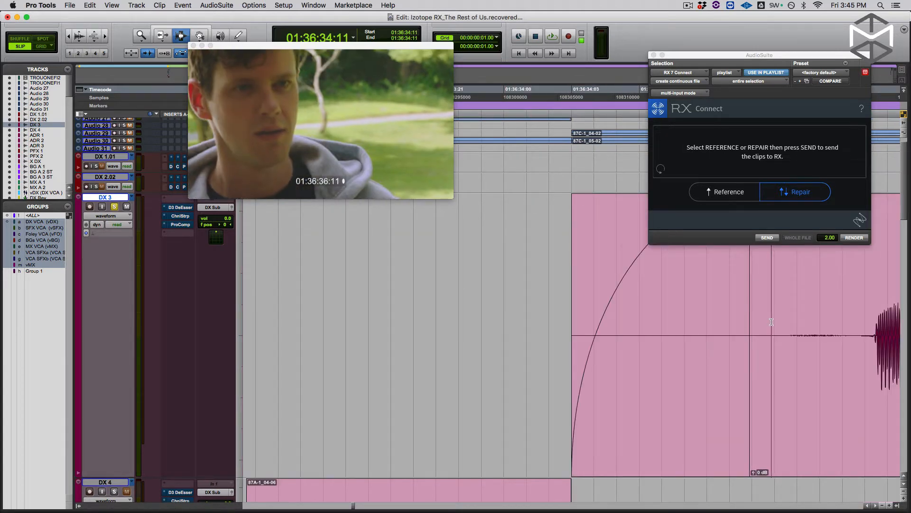
Play the timeline from 01:36:42:22 to hear the next dialogue clip on DX 3.
double_click(771, 322)
key("Right")
key("r")
key("r")
key("r")
key("r")
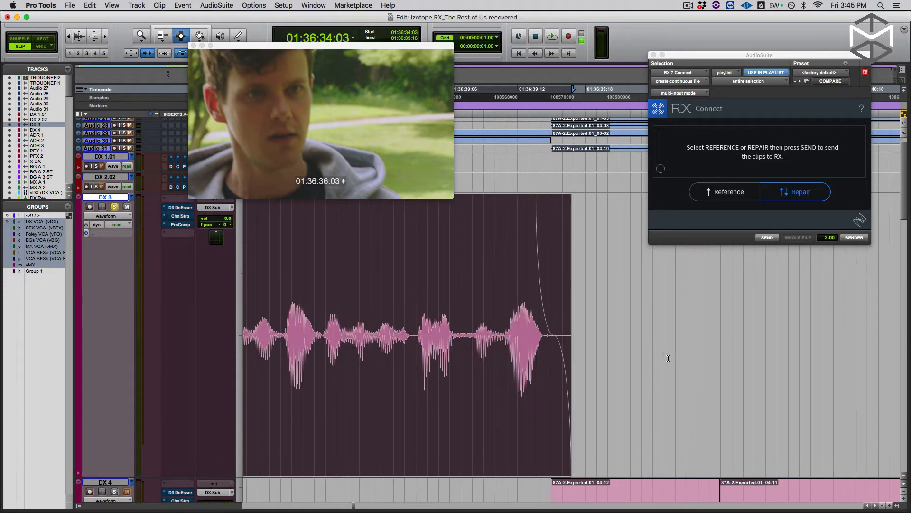
left_click(682, 334)
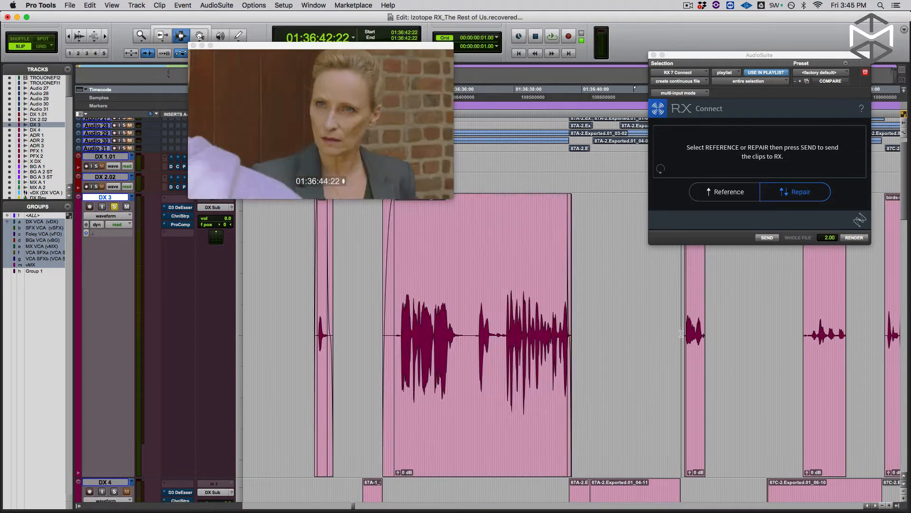
key("space")
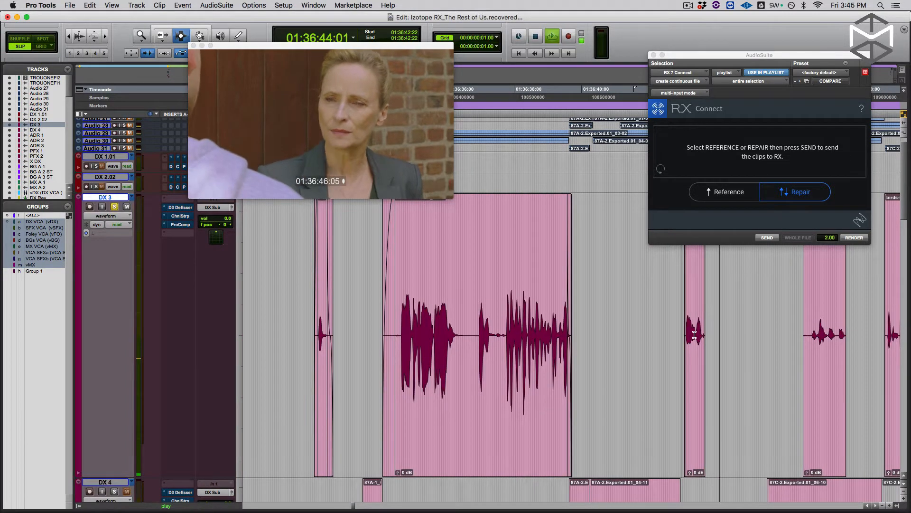
key("space")
Extend the start of the next DX 3 dialogue clip earlier over the short piece before it and select the noise ahead of its phrase.
left_click(695, 334)
key("t")
key("t")
key("t")
key("t")
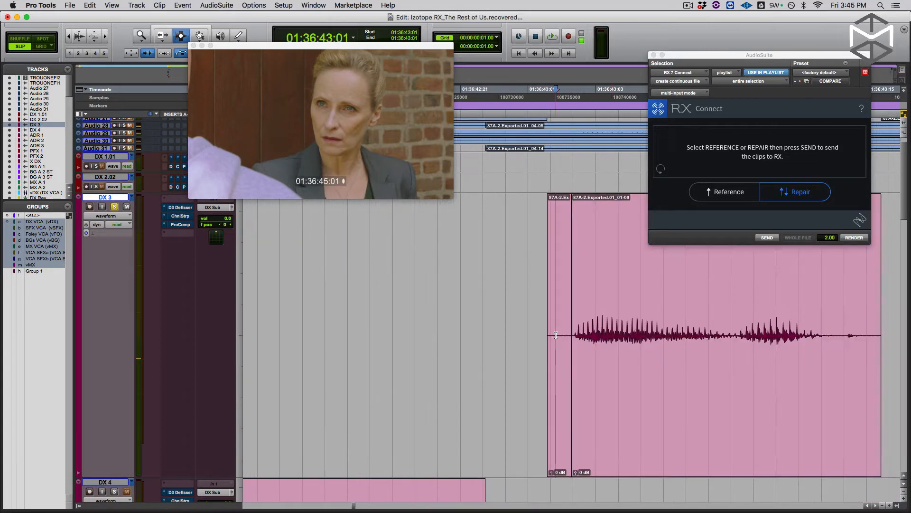
left_click(526, 329)
key("space")
key("space")
key("F6")
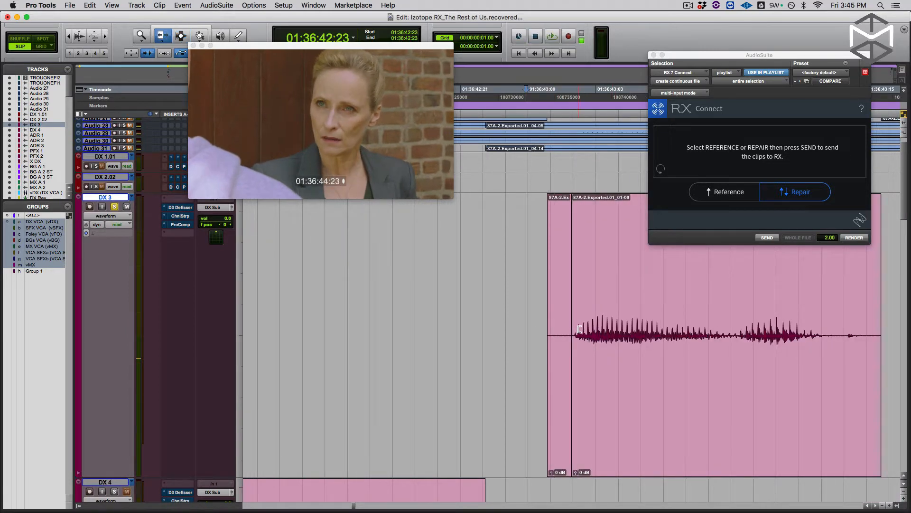
mouse_move(578, 328)
left_mouse_down()
mouse_move(531, 328)
mouse_move(581, 317)
left_mouse_up()
key("F7")
double_click(546, 324)
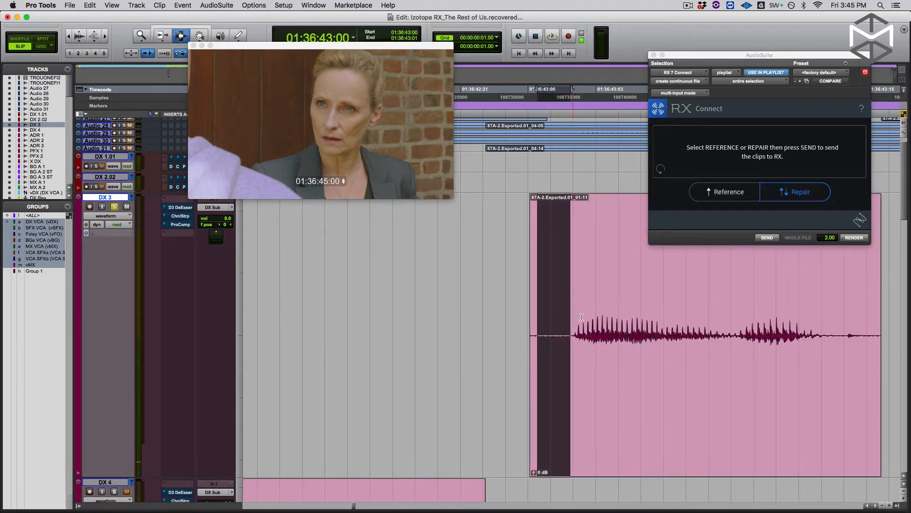
Select the whole extended clip and send it to iZotope RX through RX Connect in Repair mode.
double_click(683, 315)
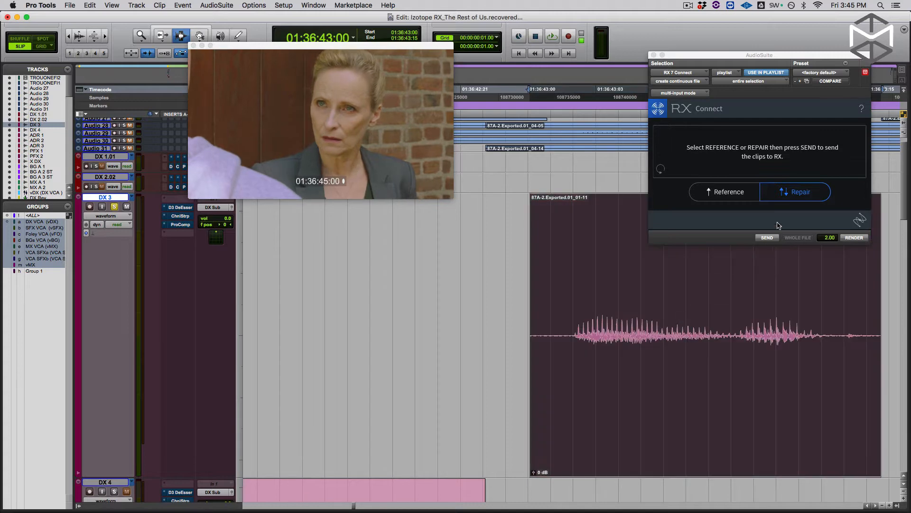
left_click(790, 196)
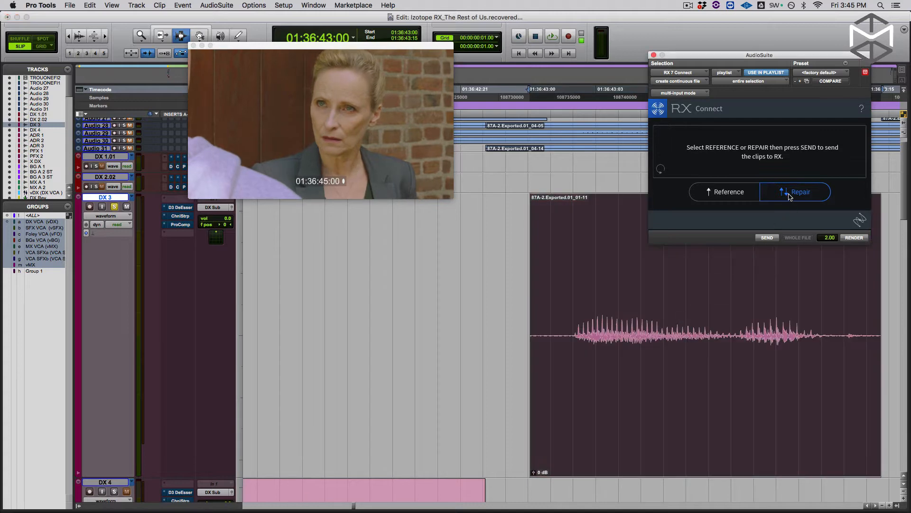
left_click(767, 238)
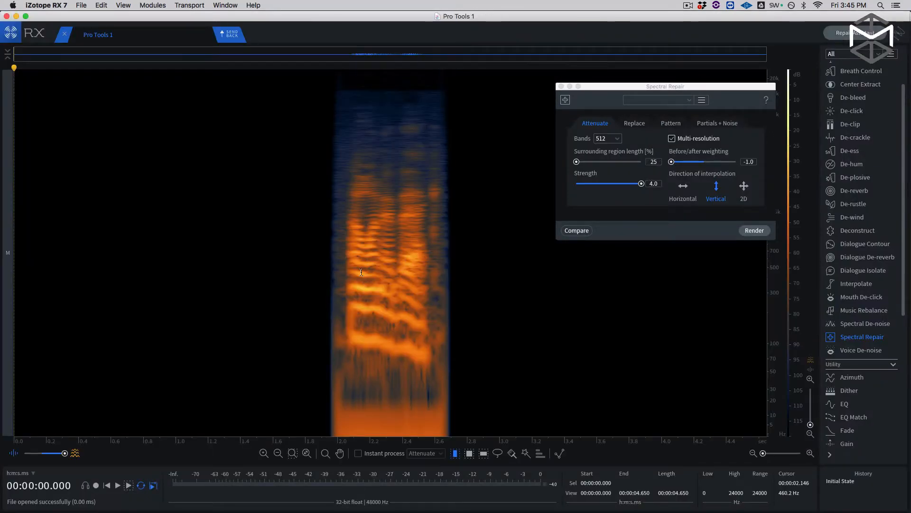
Select the noise before the phrase from 1.986 s to 2.062 s and listen to it.
scroll(361, 272, "up", 5)
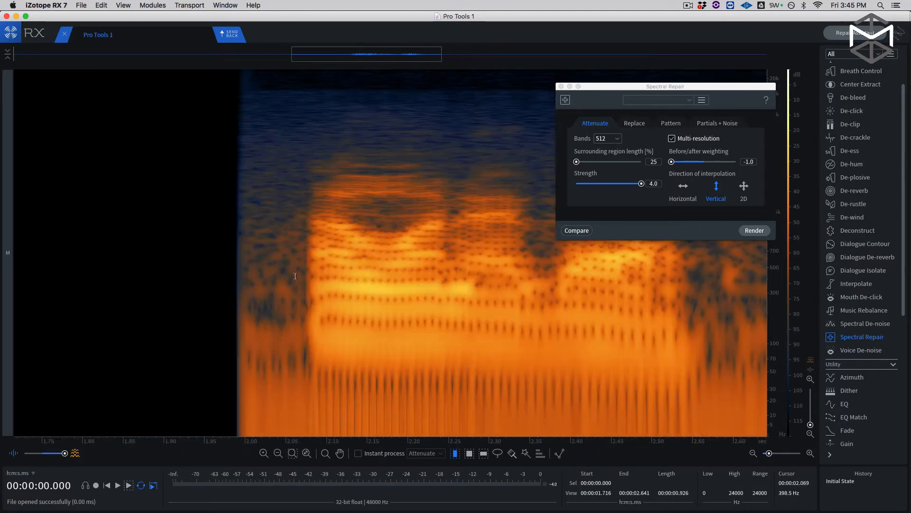
scroll(283, 265, "down", 2)
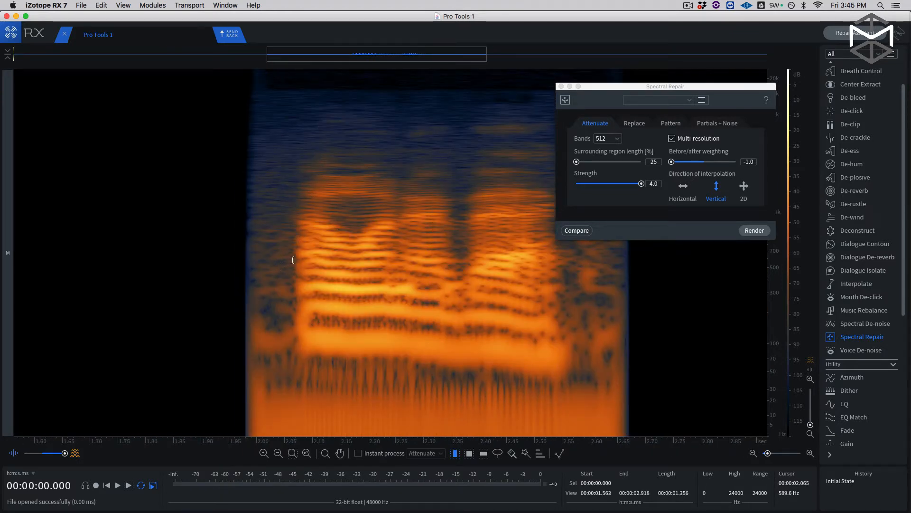
left_click_drag(293, 260, 248, 262)
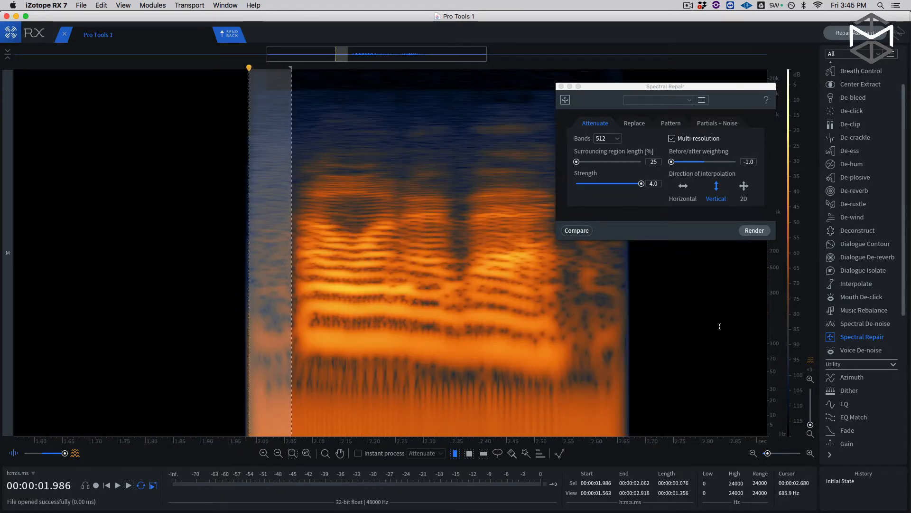
key("space")
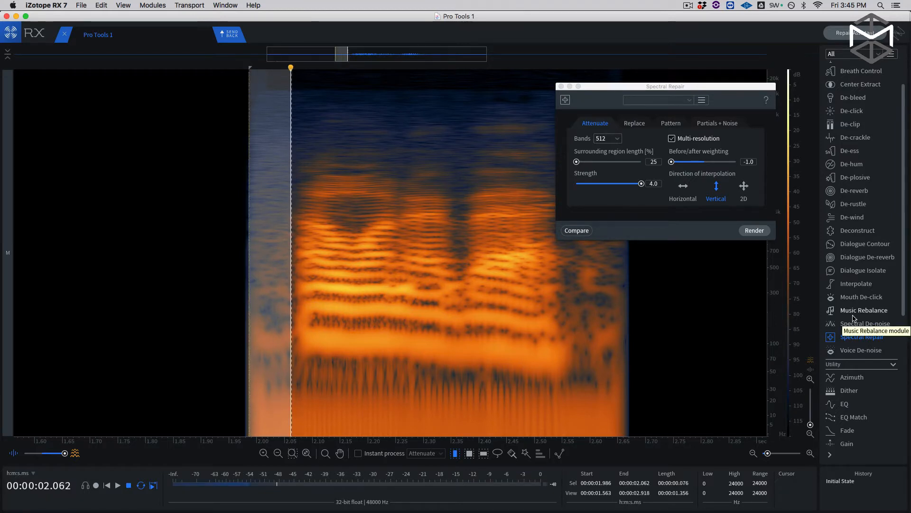
Learn a Spectral De-noise profile from the selected noise and render the noise reduction across the whole file.
left_click(865, 324)
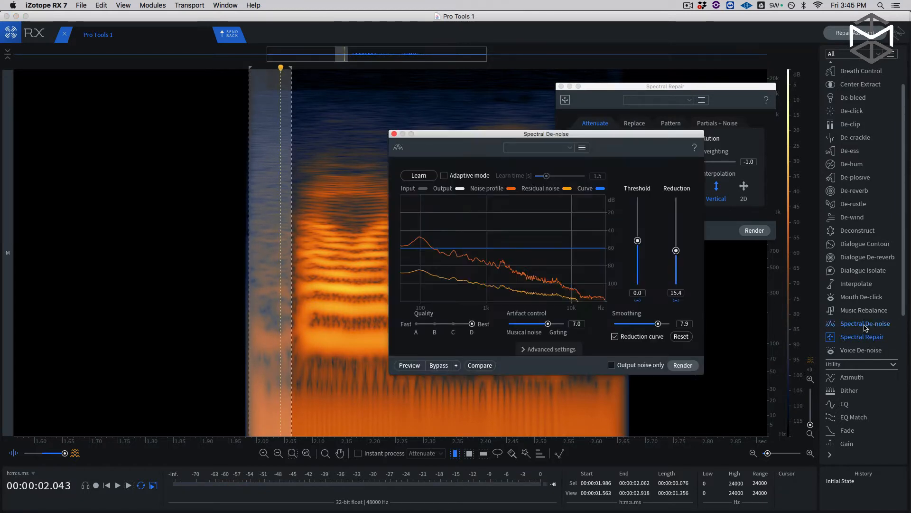
left_click(683, 365)
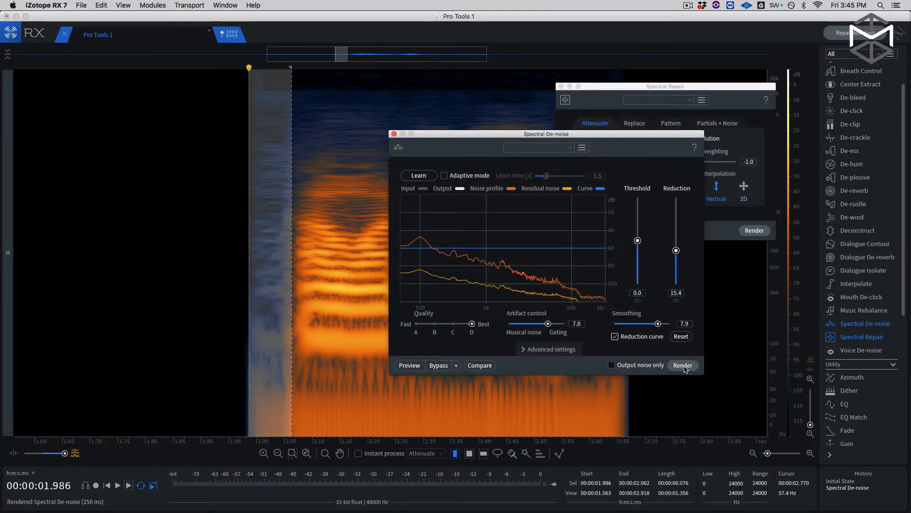
left_click(419, 175)
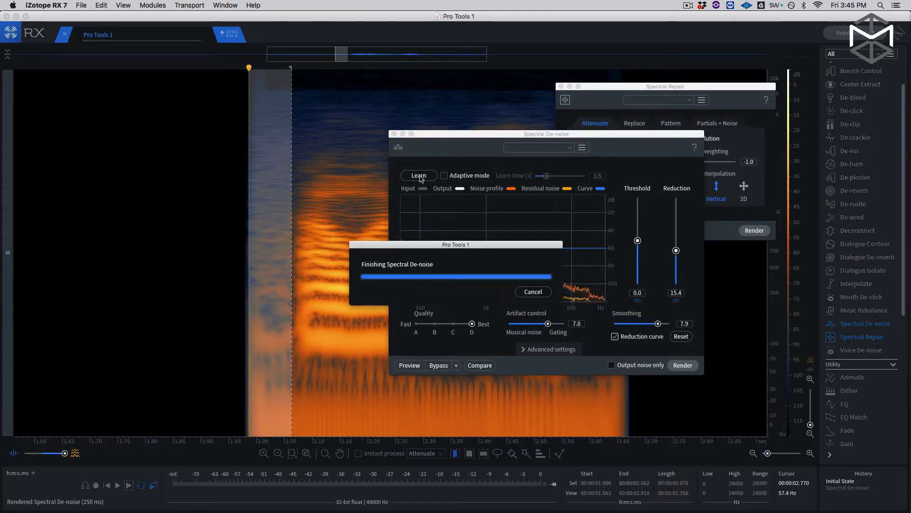
key("super+a")
left_click(681, 365)
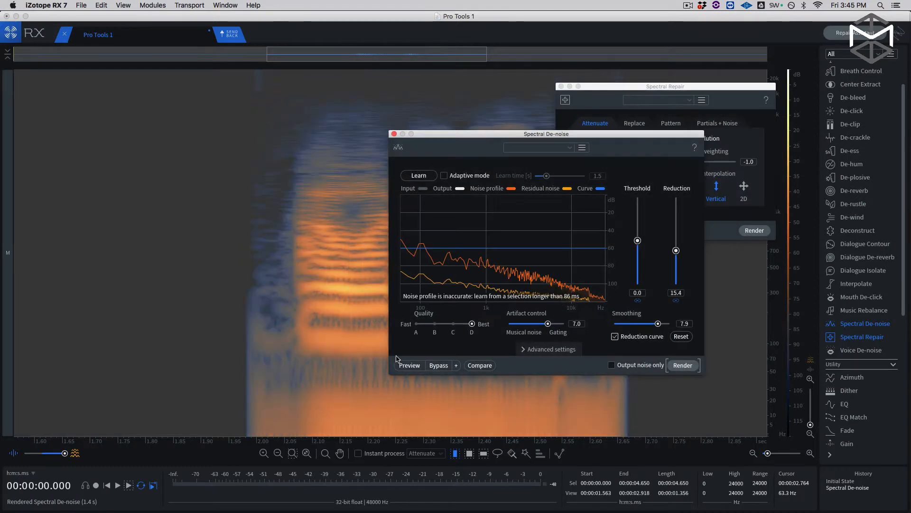
Select the frequencies below 45.61 Hz across the whole file and render Spectral Repair's Attenuate on them.
key("r")
left_click(278, 373)
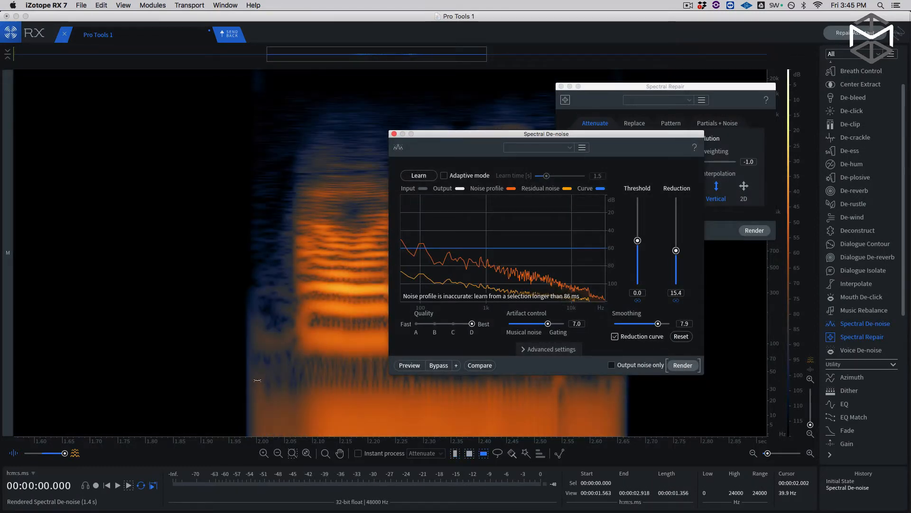
left_click_drag(257, 373, 252, 450)
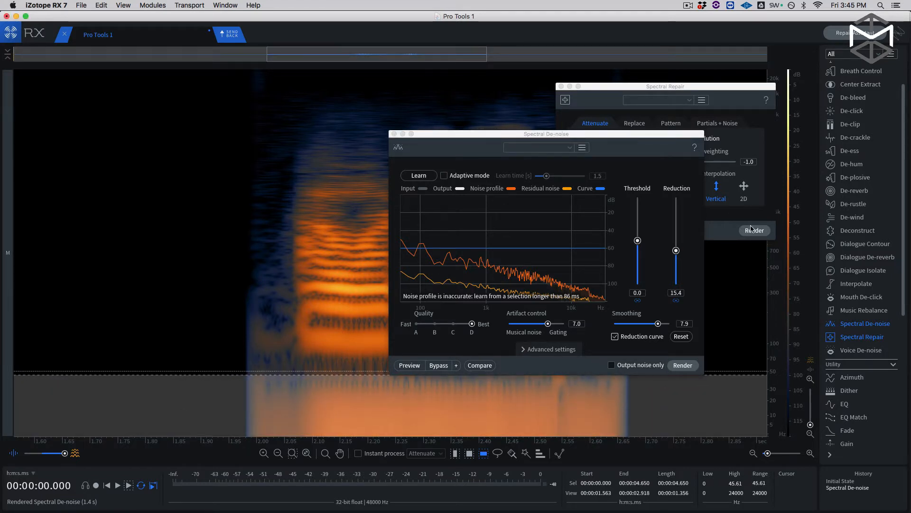
left_click(748, 140)
left_click(755, 230)
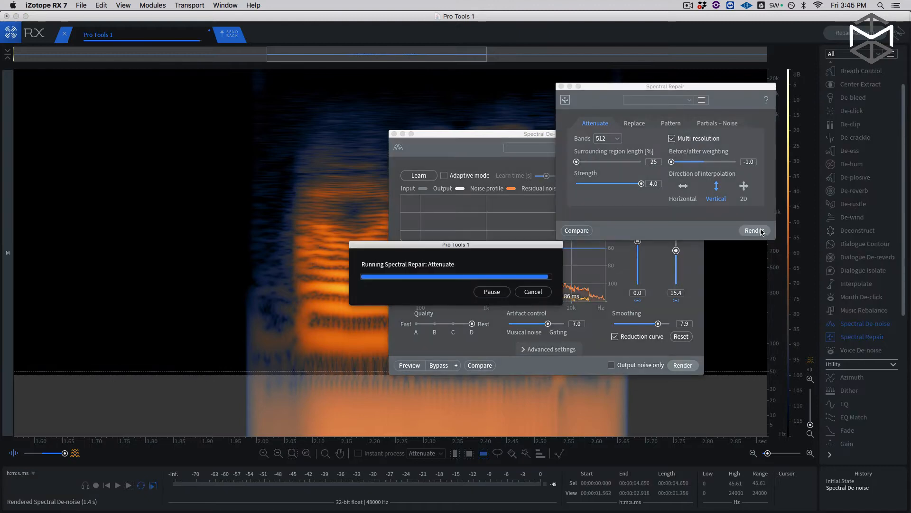
Play the result from before the phrase, undo the Spectral Repair attenuation and listen again to compare.
left_click(225, 75)
key("space")
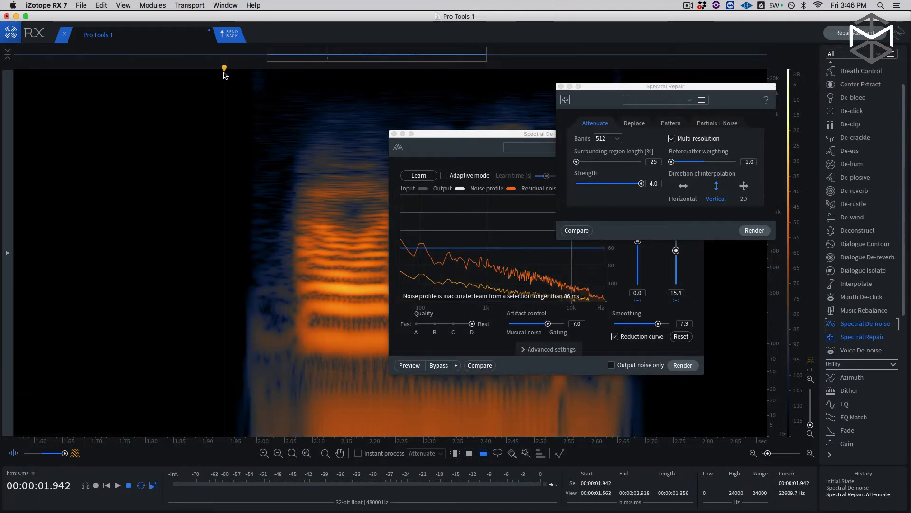
key("super+z")
key("space")
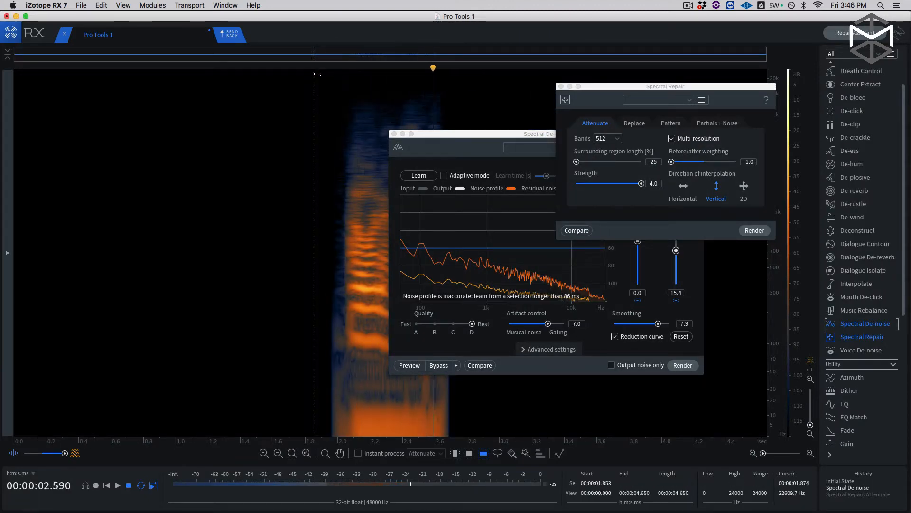
Restore the undone Spectral Repair attenuation and listen to the phrase again from 2.000 s.
key("space")
key("super+shift+z")
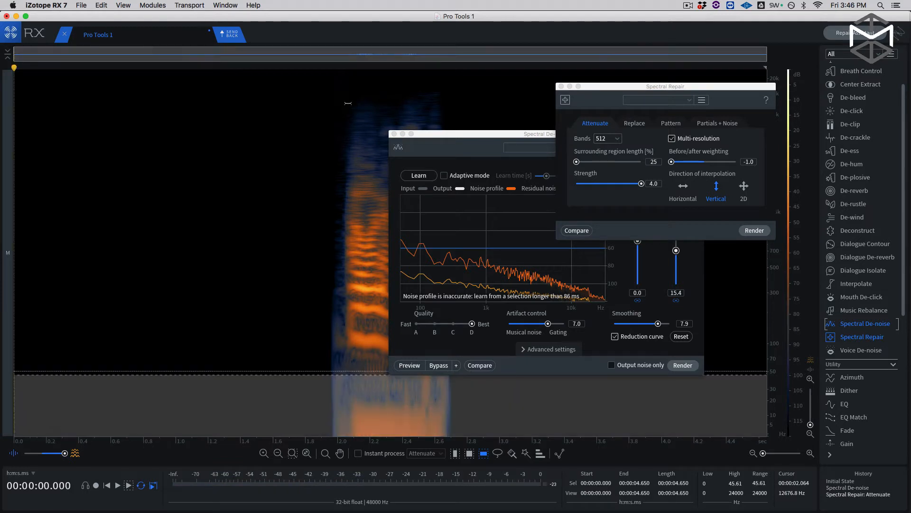
left_click(338, 71)
key("space")
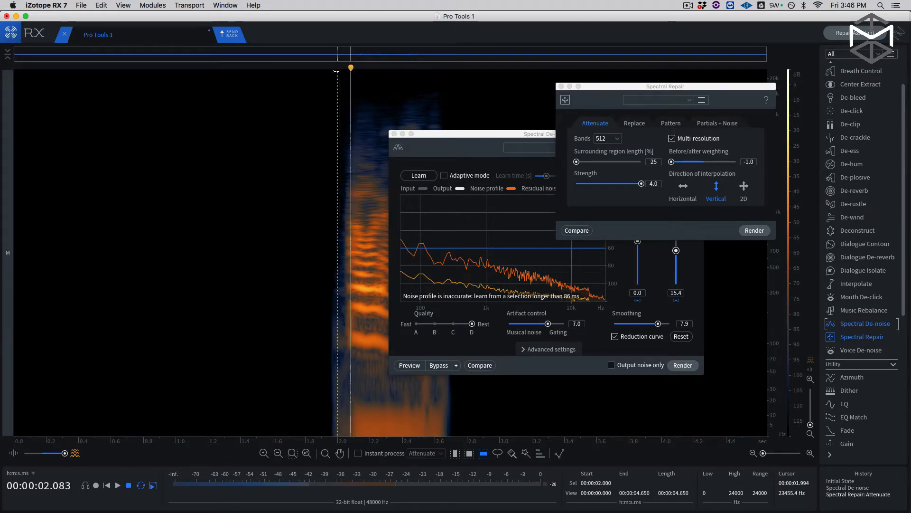
key("space")
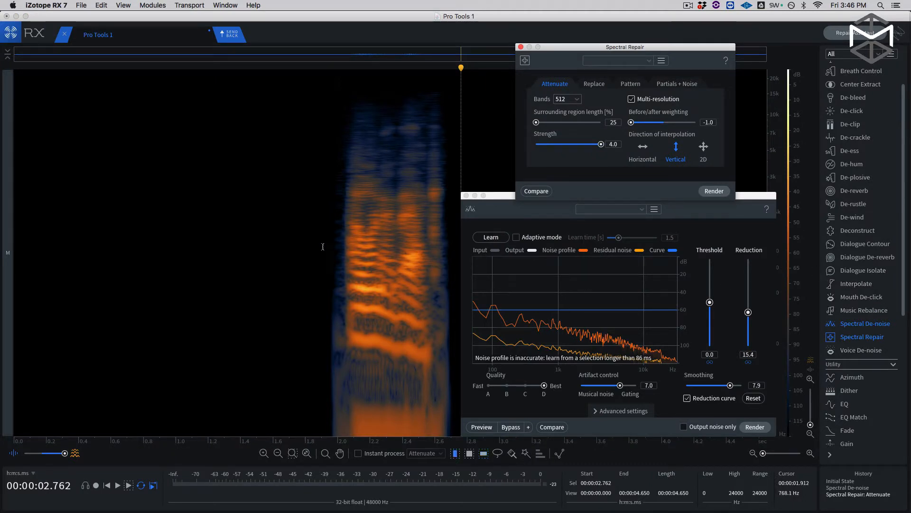
Select the phrase from 1.903 s to 2.711 s, render Dialogue Isolate with the Moderate Noise Reduction preset and play it.
left_click_drag(322, 247, 453, 246)
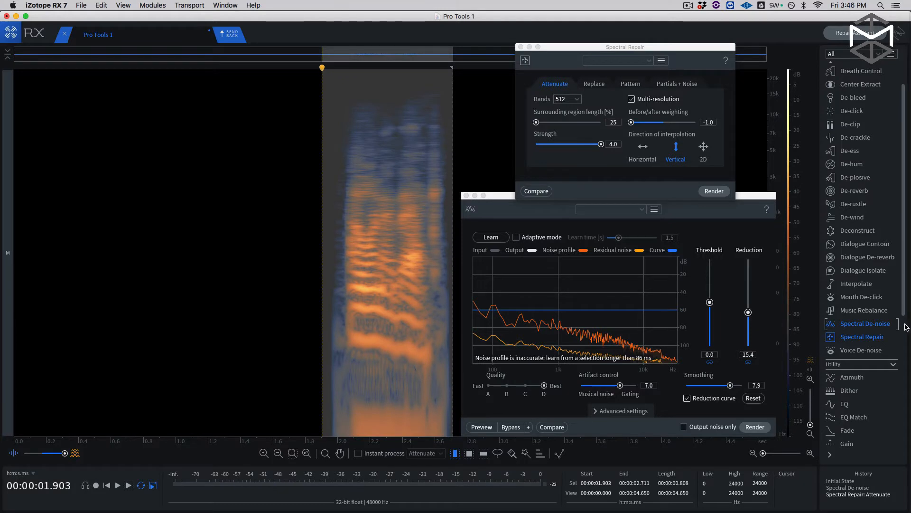
left_click(863, 270)
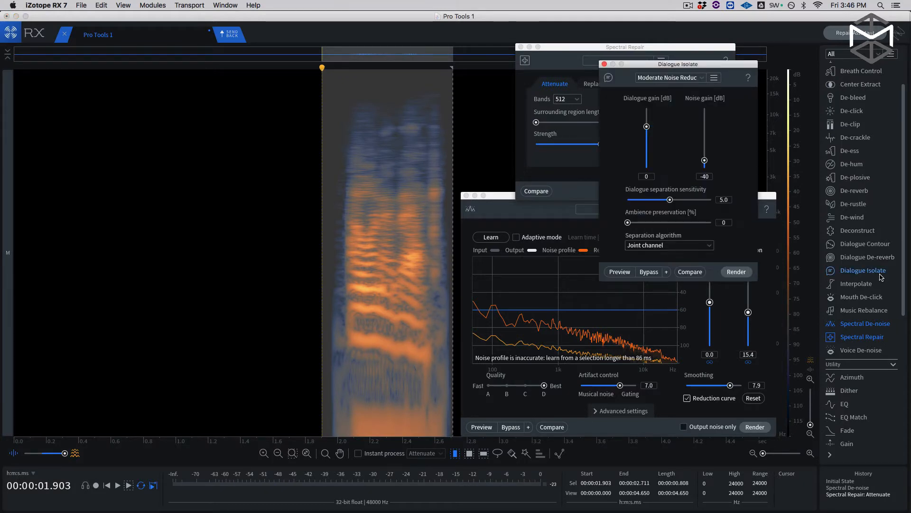
left_click(731, 272)
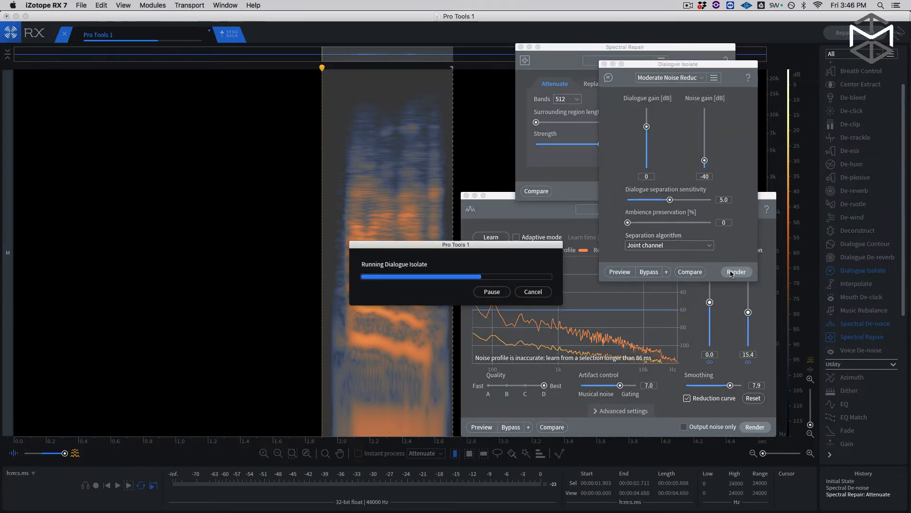
key("space")
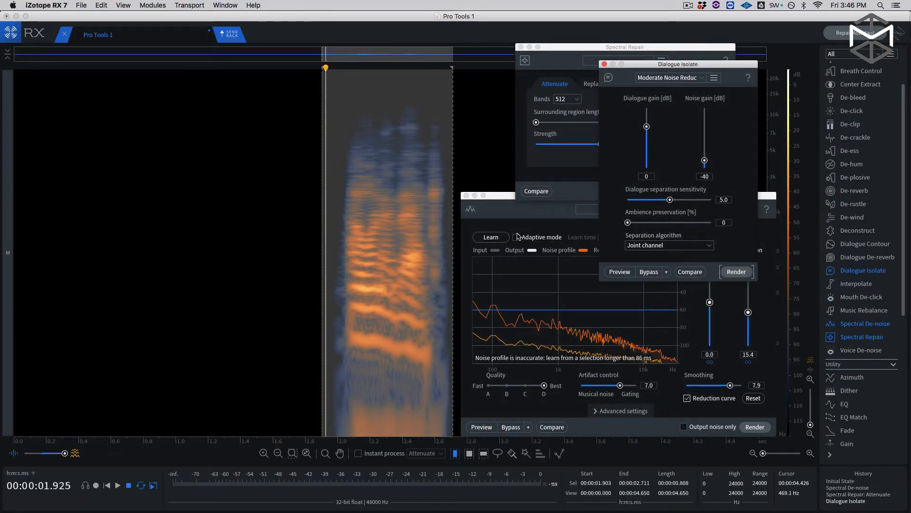
Blend the waveform into the spectrogram display and render a 4.00 dB Gain twice on the selected phrase.
left_click(847, 443)
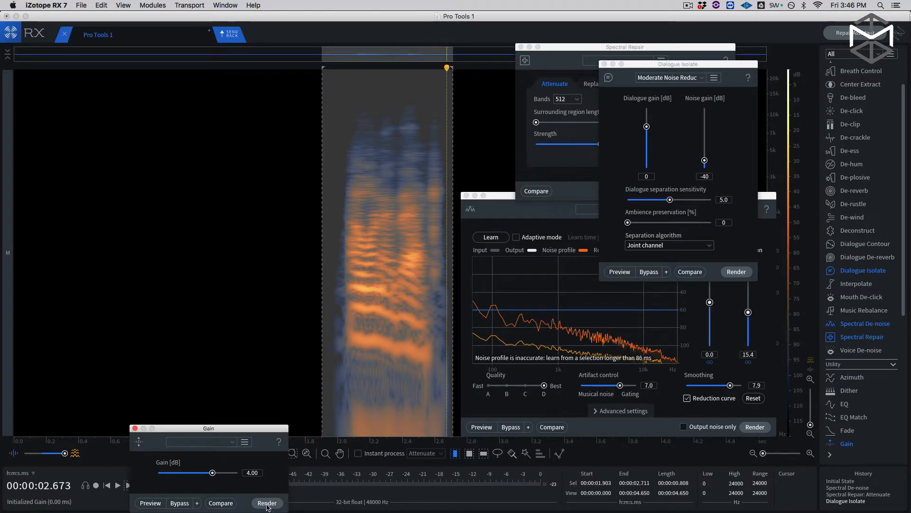
left_click_drag(64, 454, 45, 456)
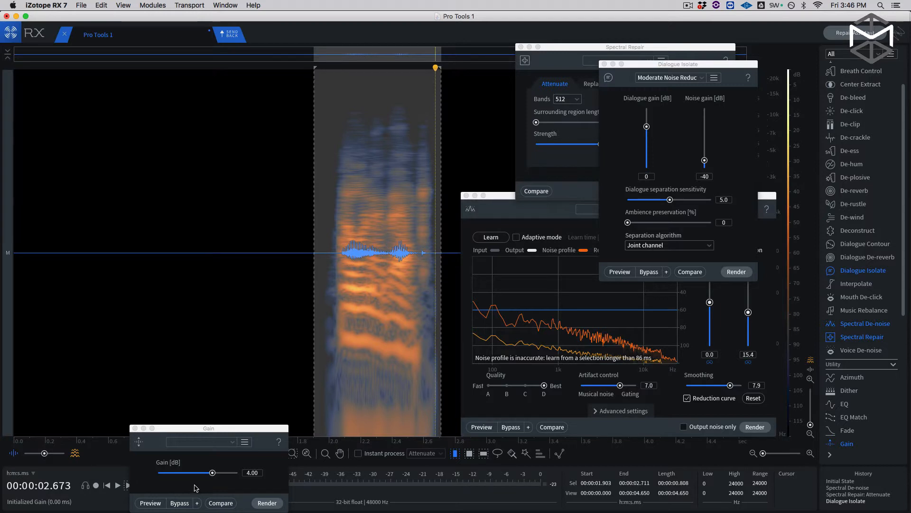
left_click(273, 504)
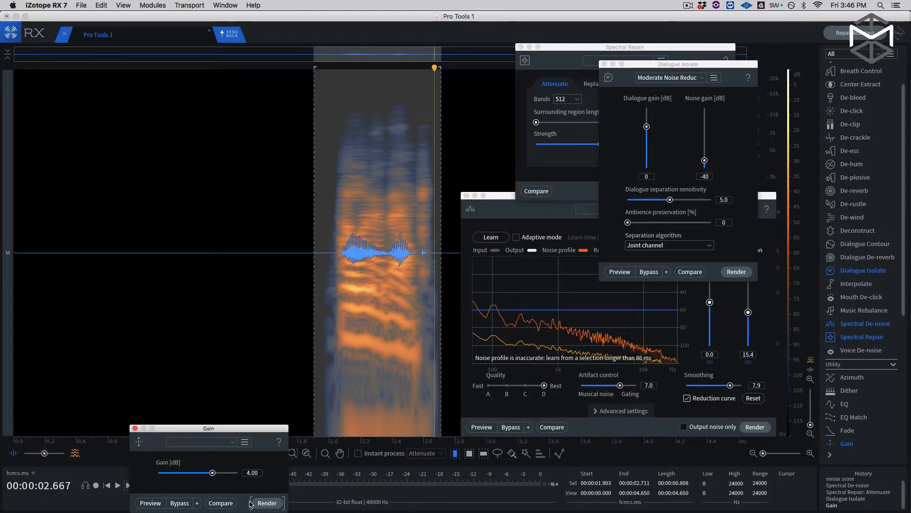
left_click(264, 505)
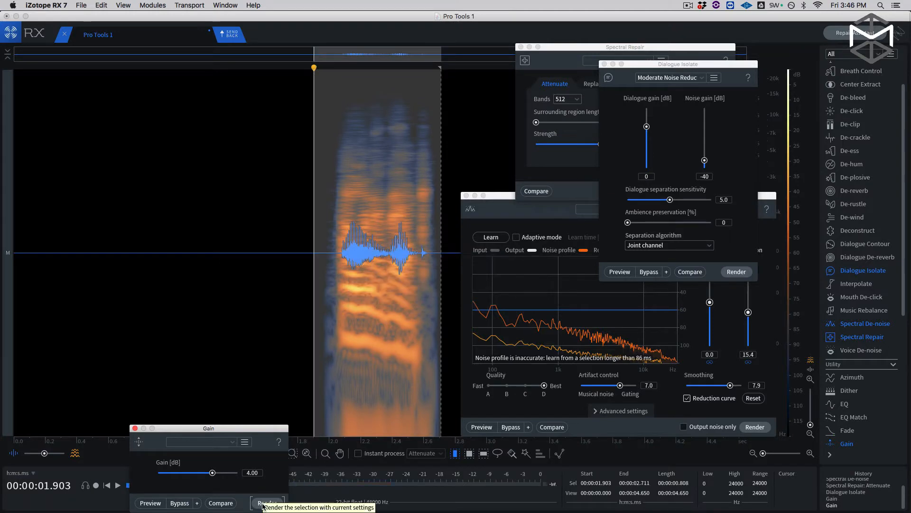
Listen to the boosted phrase, then send it back to Pro Tools and render it into the DX 3 clip with RX Connect.
key("space")
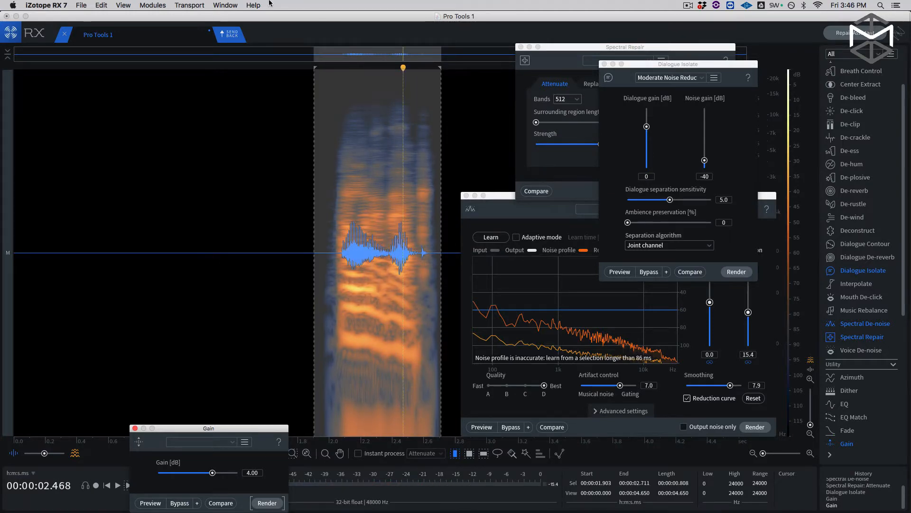
left_click(232, 35)
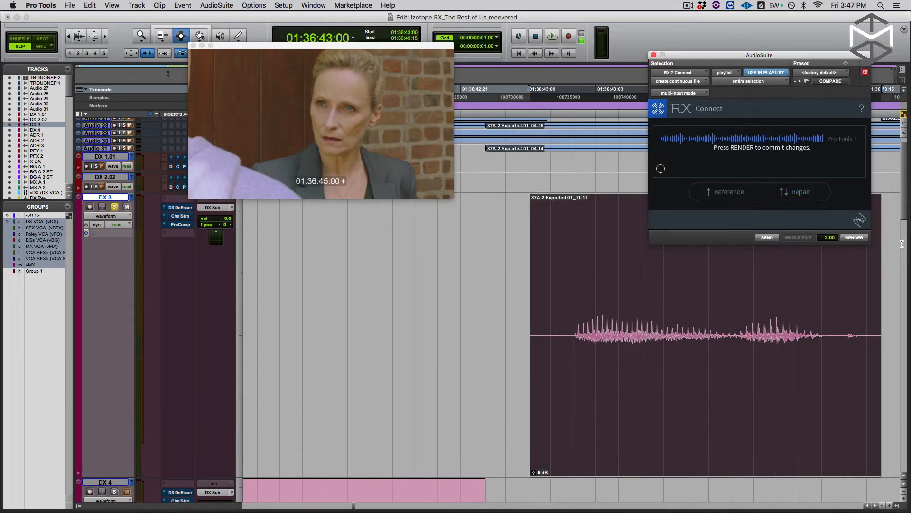
left_click(855, 237)
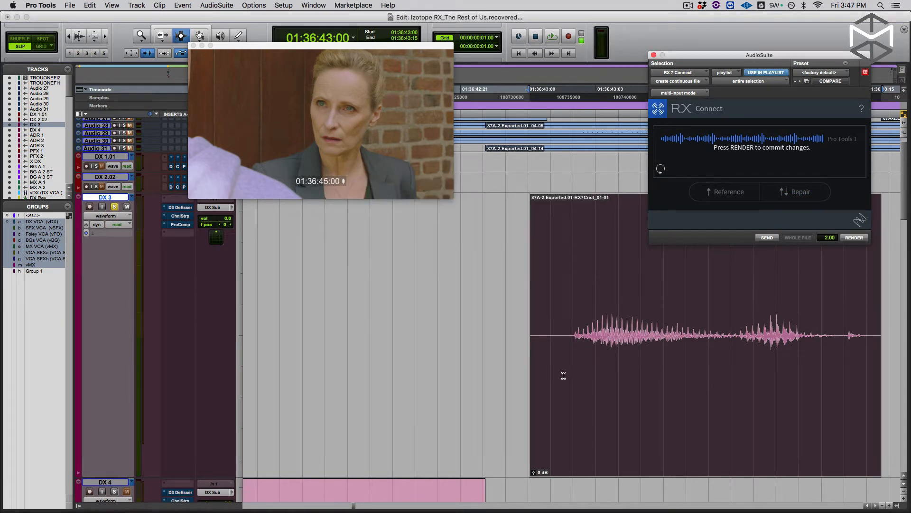
Add a fade-in over the silence before the phrase and a fade-out over the clip's tail, and play from 01:36:43:04.
left_click_drag(511, 349, 575, 345)
key("ctrl+f")
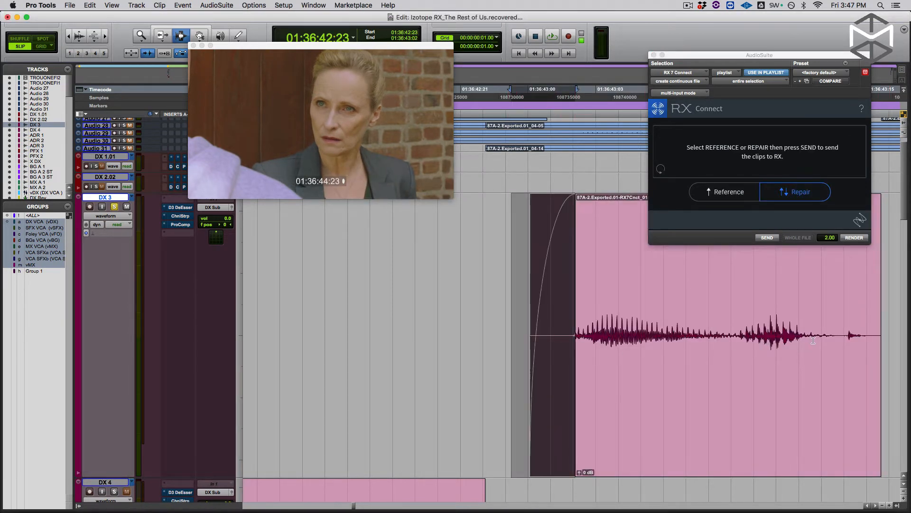
left_click_drag(812, 337, 883, 338)
key("ctrl+f")
left_click(636, 338)
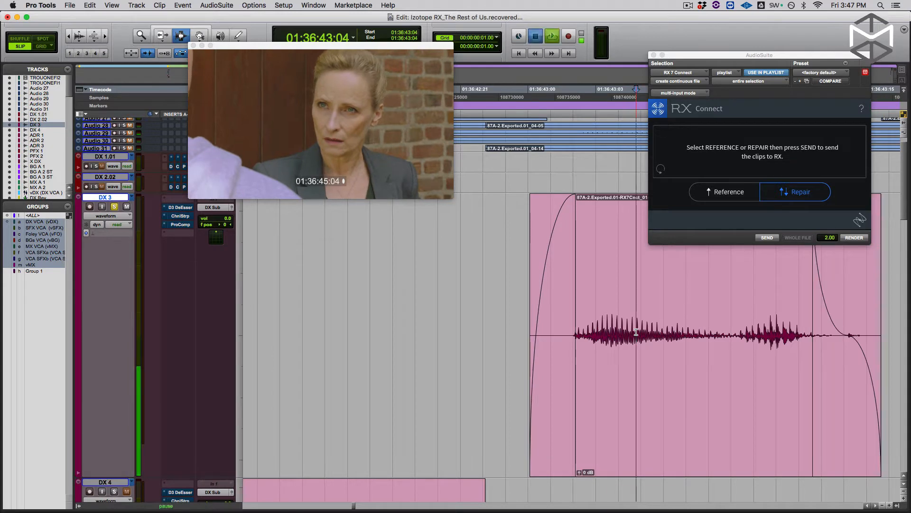
key("space")
key("space")
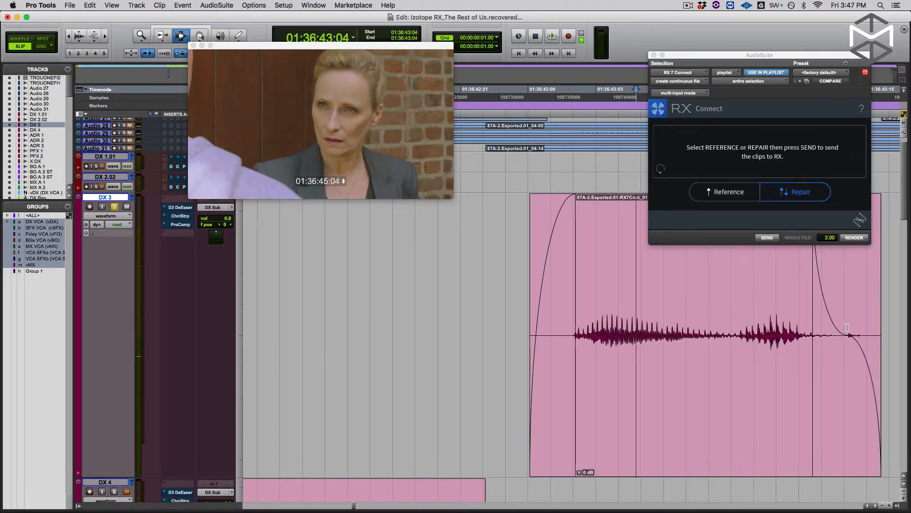
Shorten the clip's fade-out so it starts at the small sound in the tail after the phrase.
left_click(848, 328)
key("g")
left_click(788, 316)
Go to the next DX 3 clip on the timeline and listen to its dialogue and background noise.
key("r")
scroll(731, 333, "right", 10)
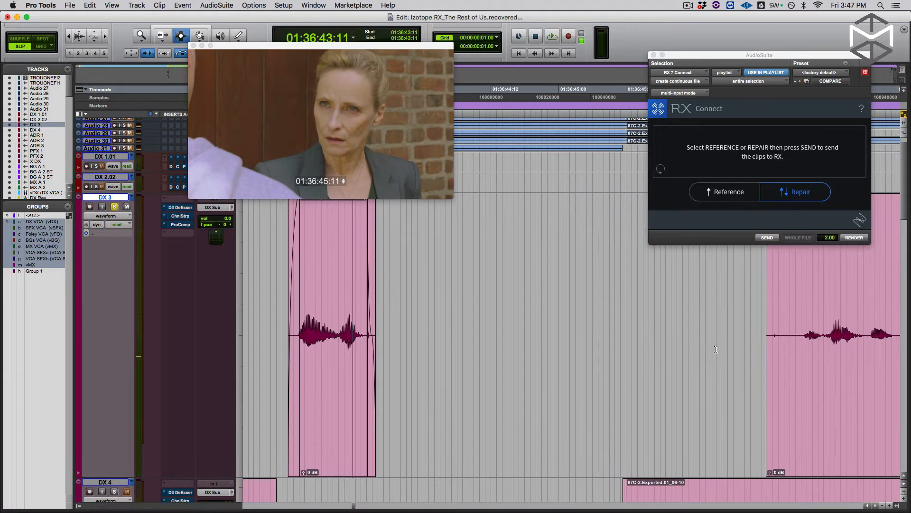
left_click(675, 347)
key("space")
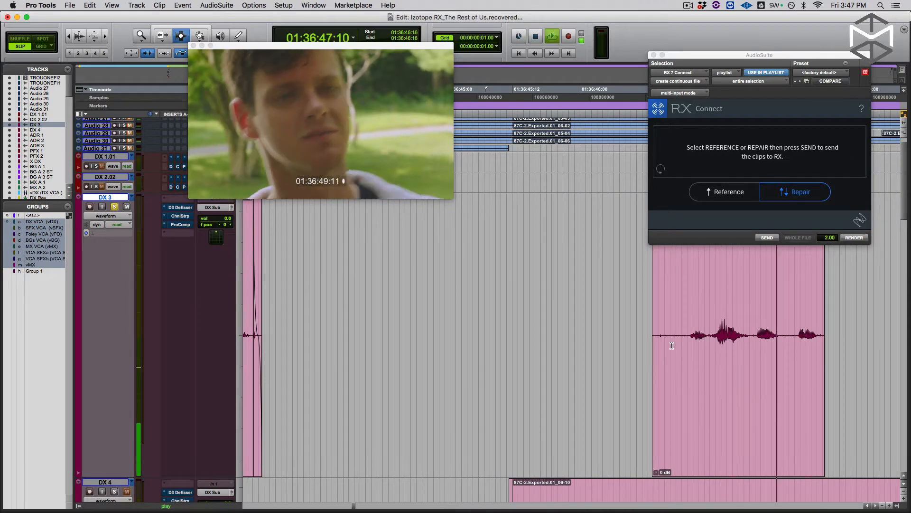
key("space")
double_click(671, 344)
key("space")
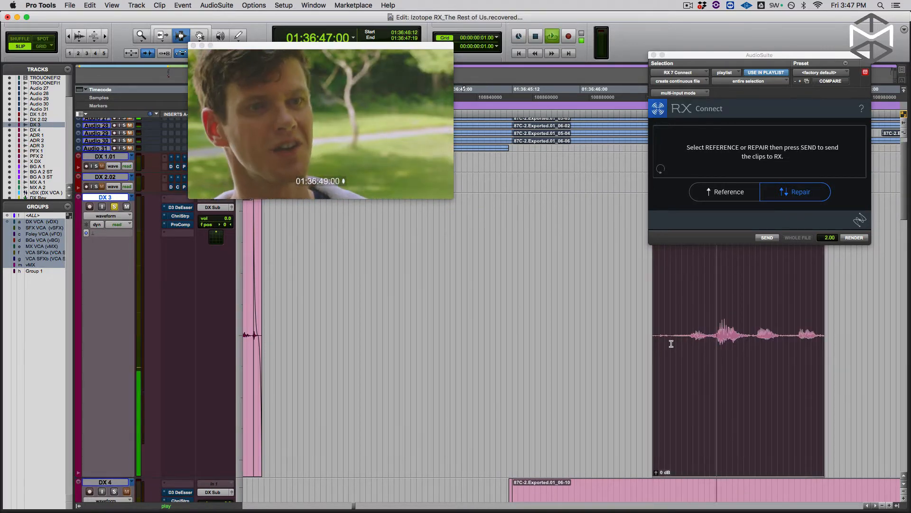
left_click(672, 344)
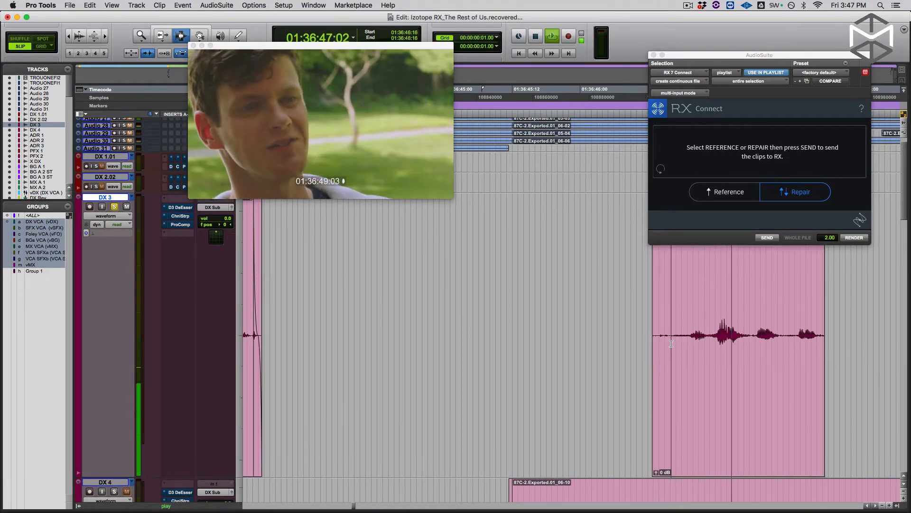
key("space")
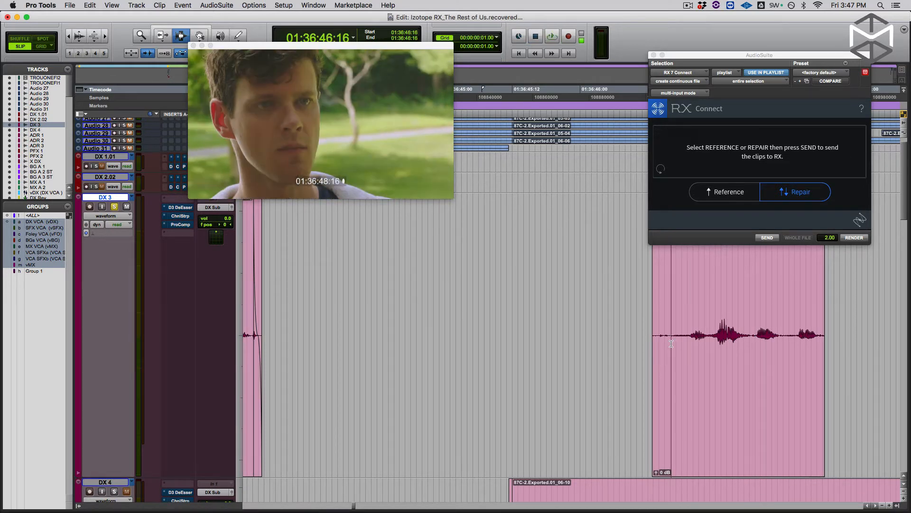
Zoom in on the clip starting at 01:36:46:12 and play it from just after its start.
double_click(671, 344)
key("t")
key("t")
key("t")
key("t")
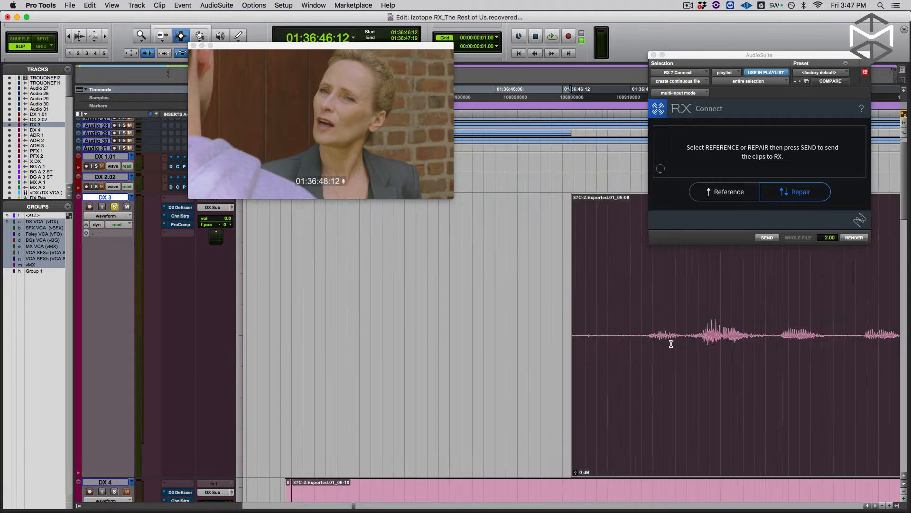
scroll(629, 324, "right", 3)
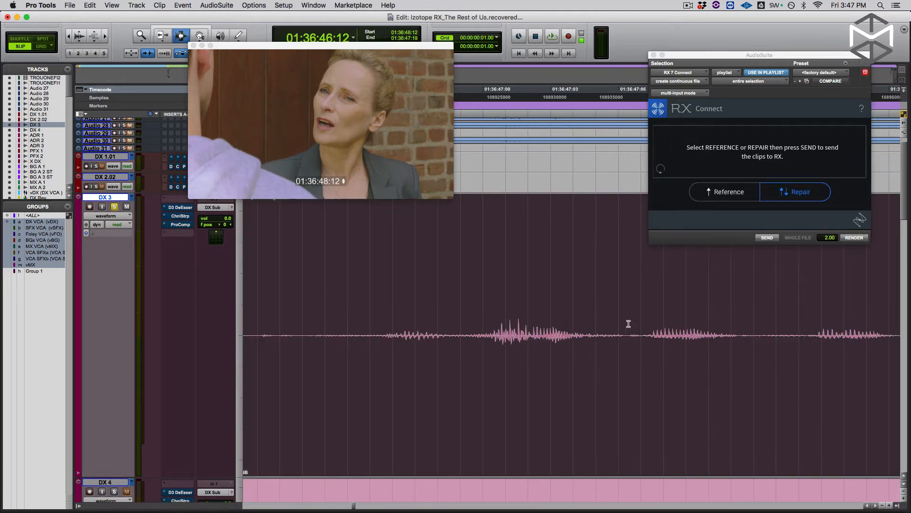
key("r")
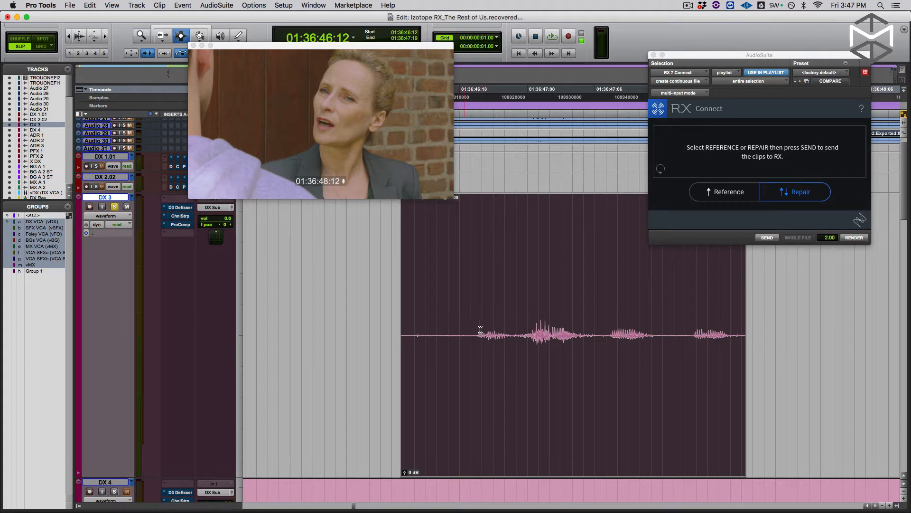
left_click(407, 323)
key("space")
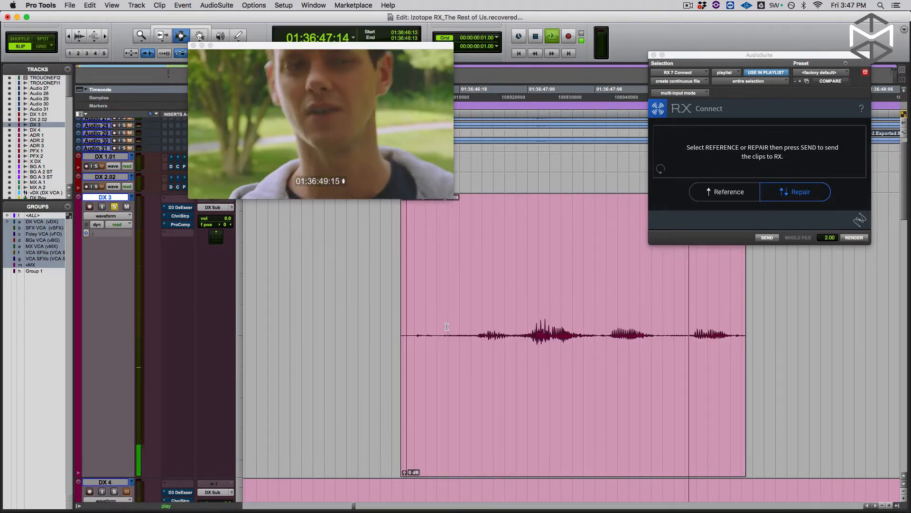
key("space")
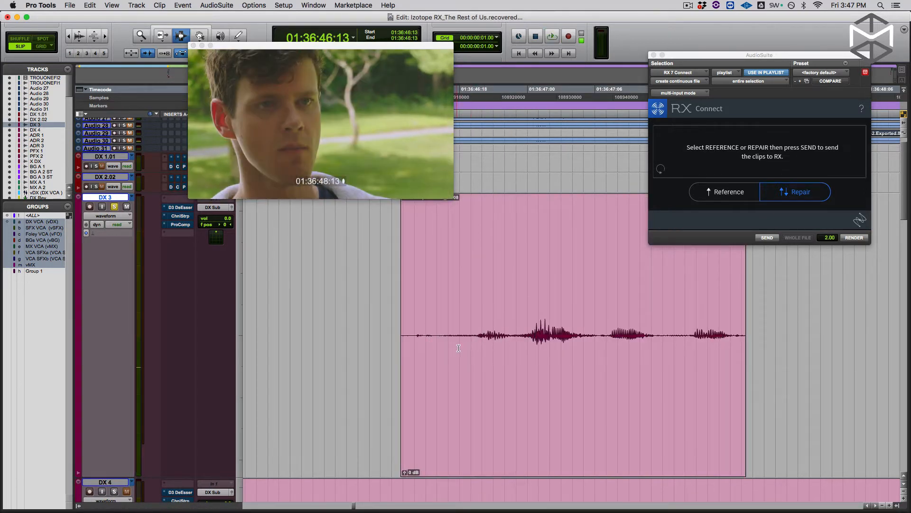
Select the whole clip starting at 01:36:46:12 and send it to iZotope RX 7 with RX Connect in Repair mode.
left_click(488, 337)
double_click(487, 337)
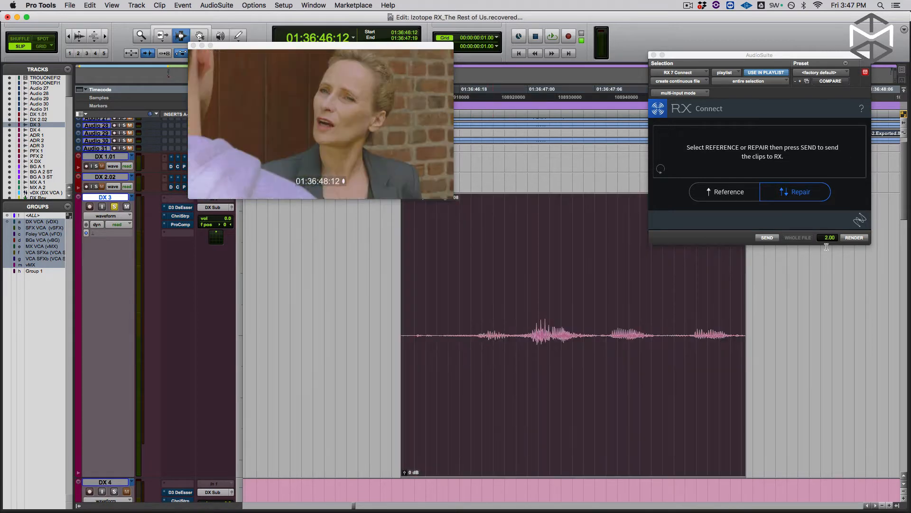
left_click(790, 193)
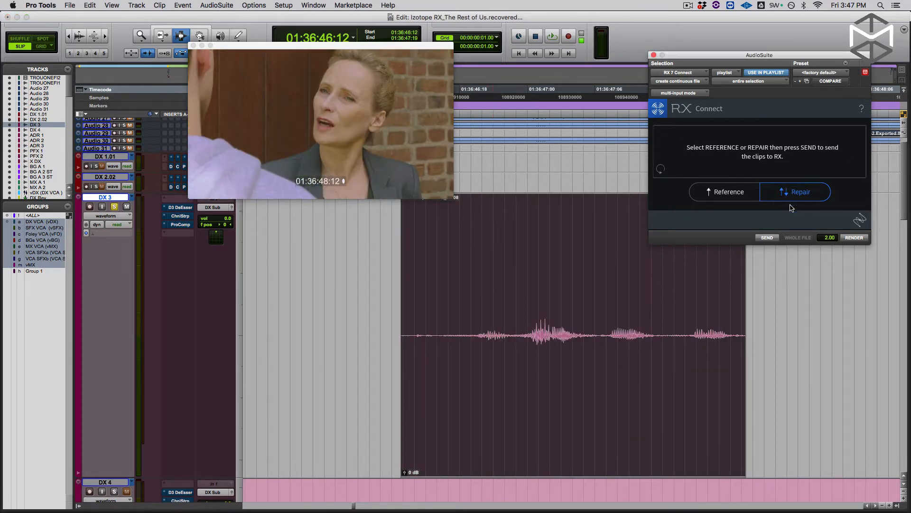
left_click(773, 240)
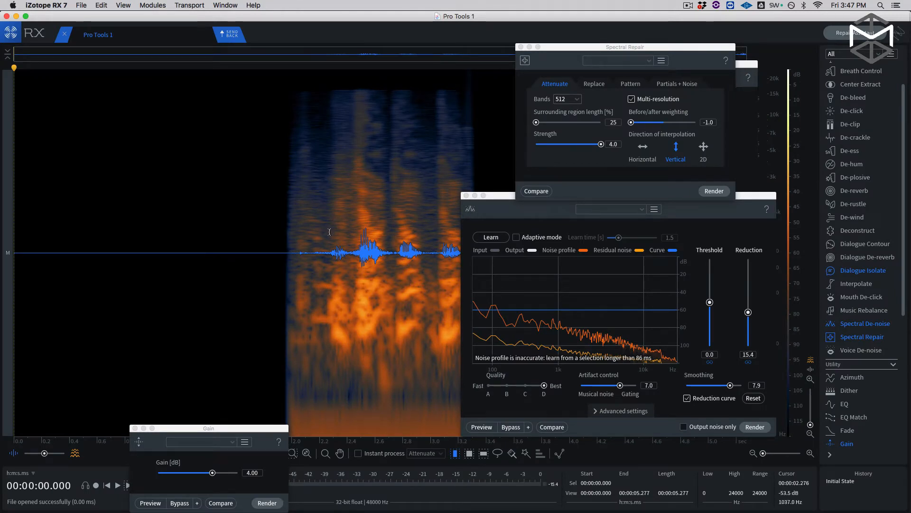
Close the Gain, Spectral Repair, Spectral De-noise and Dialogue Isolate module windows.
left_click(135, 429)
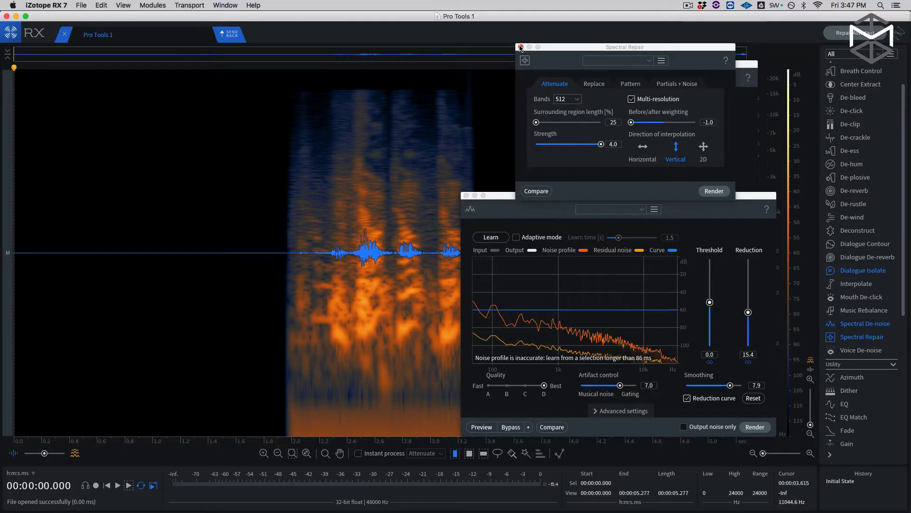
left_click(521, 47)
left_click(466, 195)
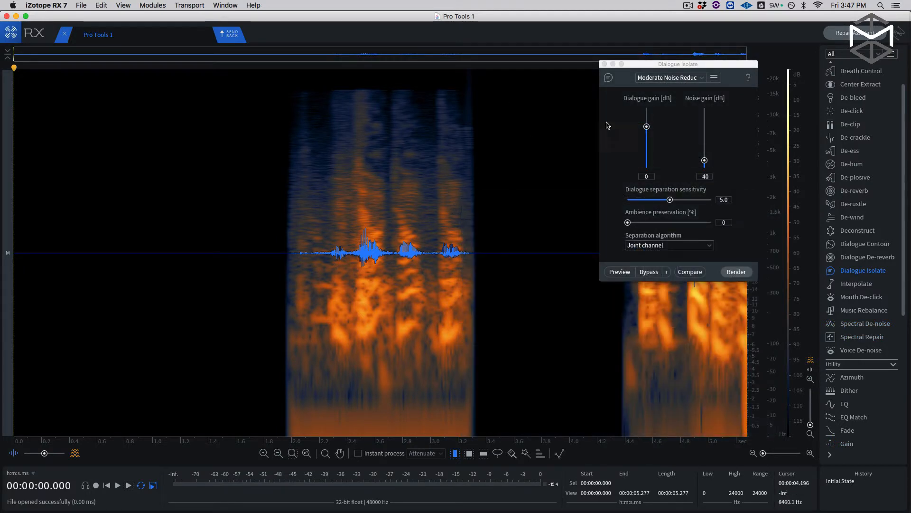
left_click(604, 64)
Zoom in on the dialogue in the spectrogram and play it from its start at 2.000 s.
scroll(436, 189, "up", 3)
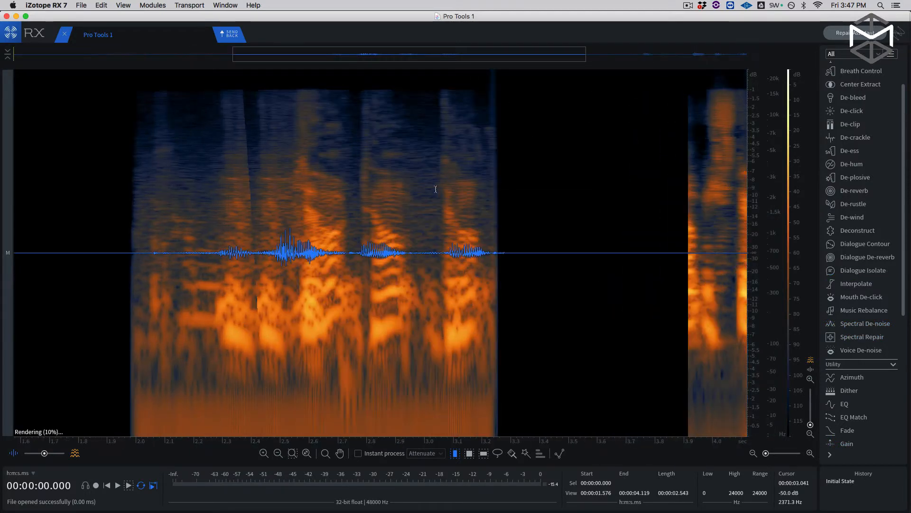
left_click(135, 250)
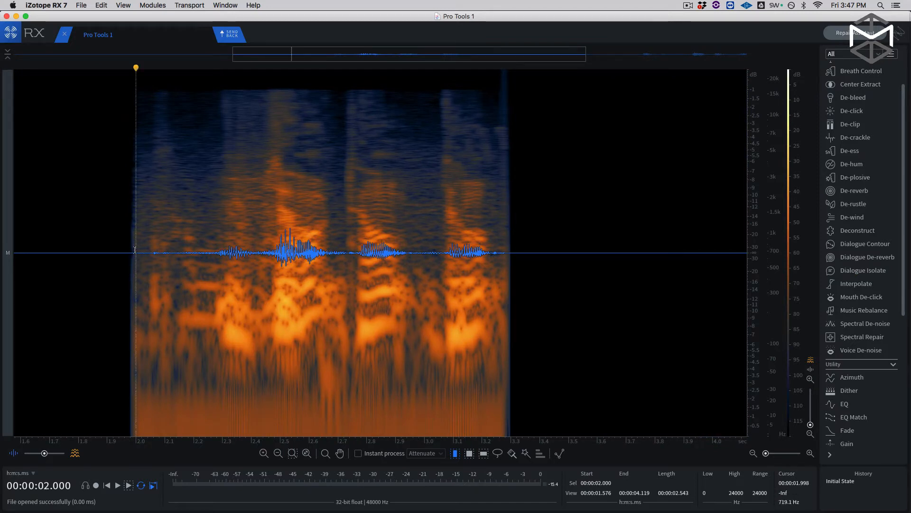
key("space")
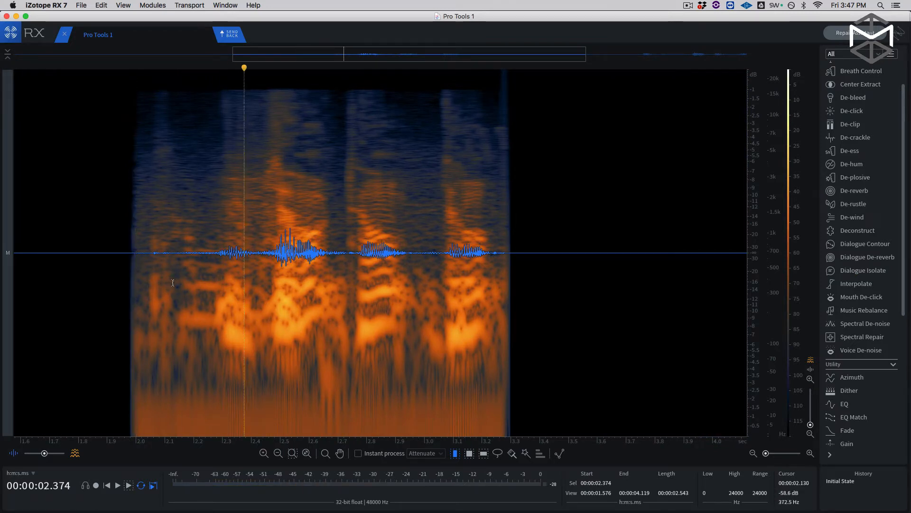
scroll(196, 295, "up", 3)
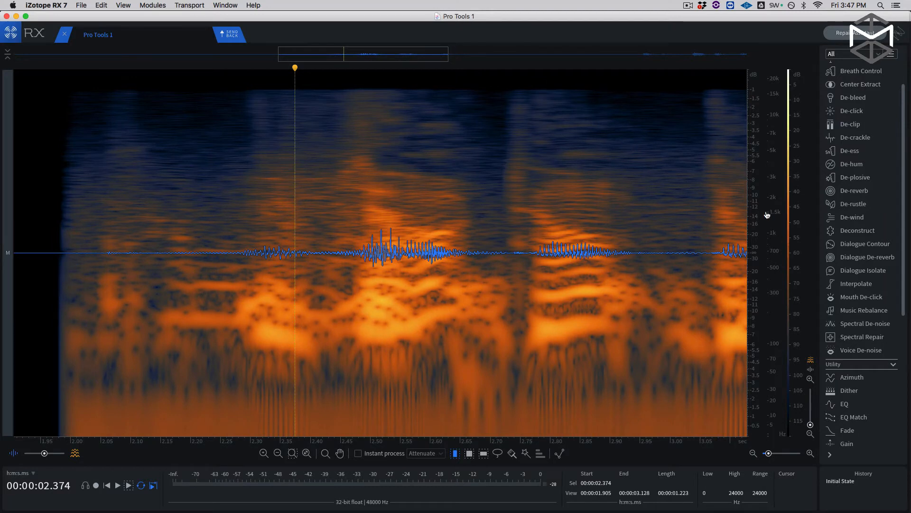
right_click(755, 208)
mouse_move(769, 212)
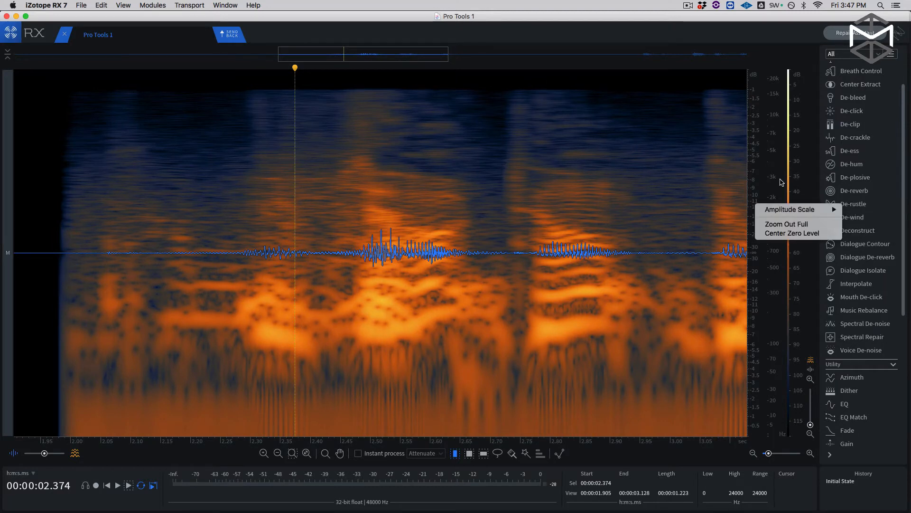
right_click(757, 152)
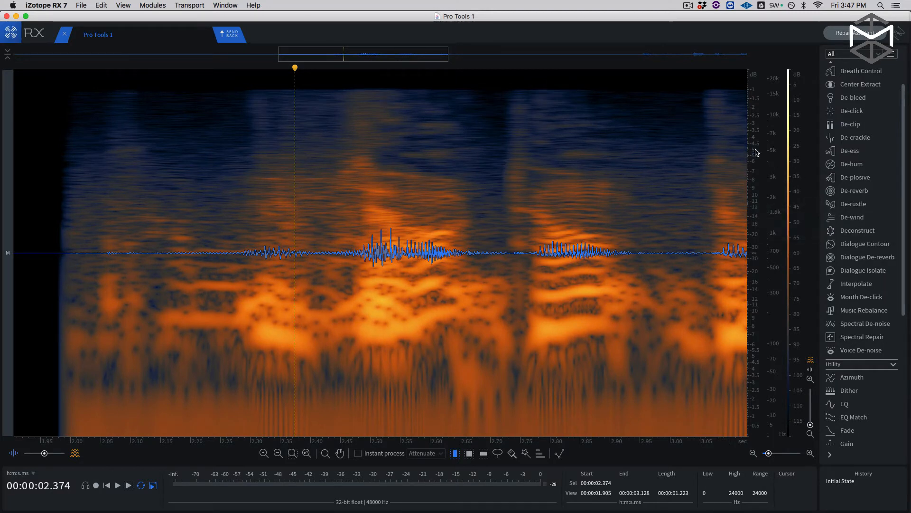
right_click(756, 152)
mouse_move(773, 157)
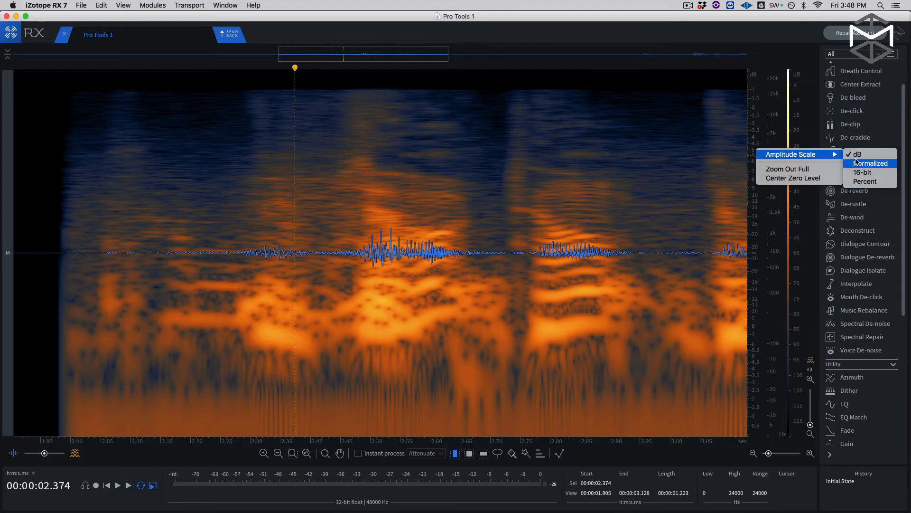
left_click(754, 124)
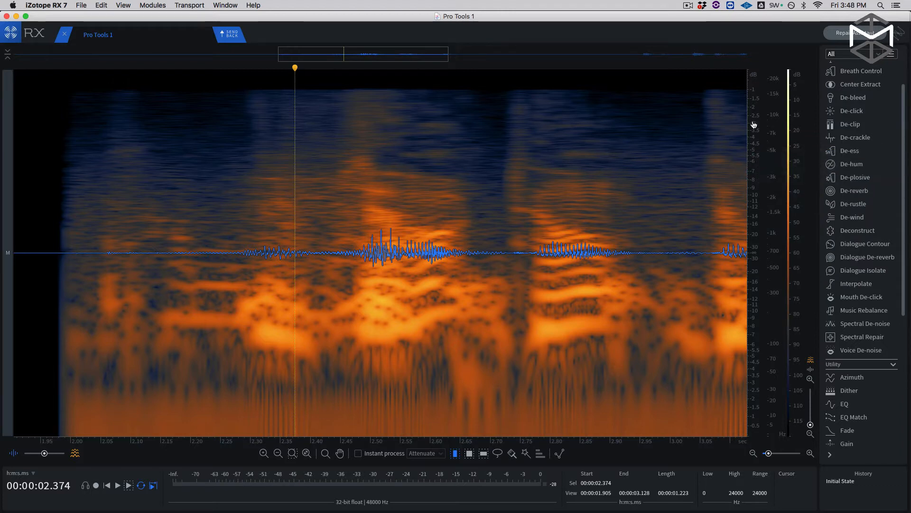
Set the spectrogram's frequency scale to Bark and fade the waveform overlay out so only the spectrogram is shown.
right_click(774, 136)
mouse_move(789, 139)
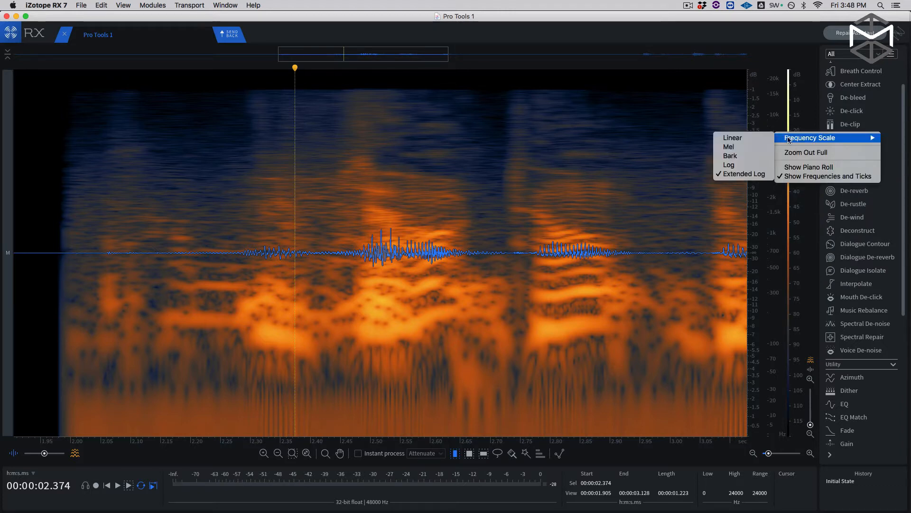
left_click(754, 156)
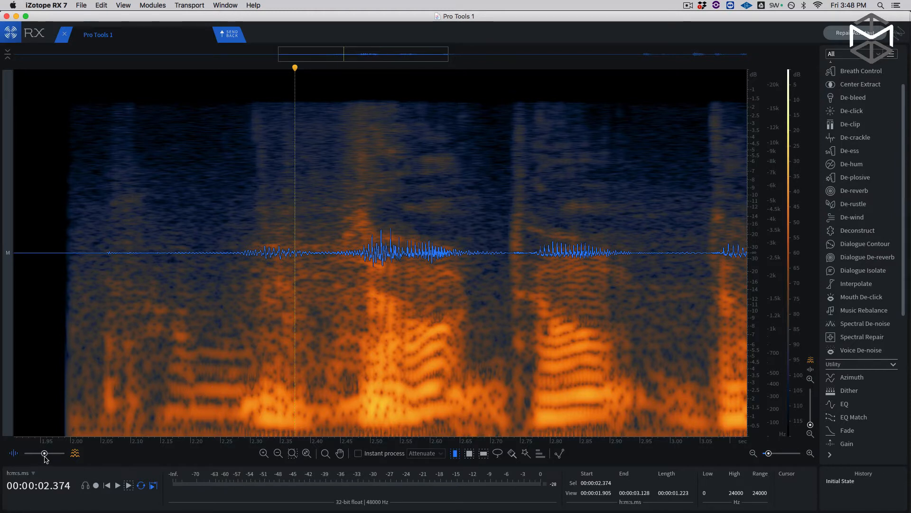
left_click_drag(44, 453, 70, 455)
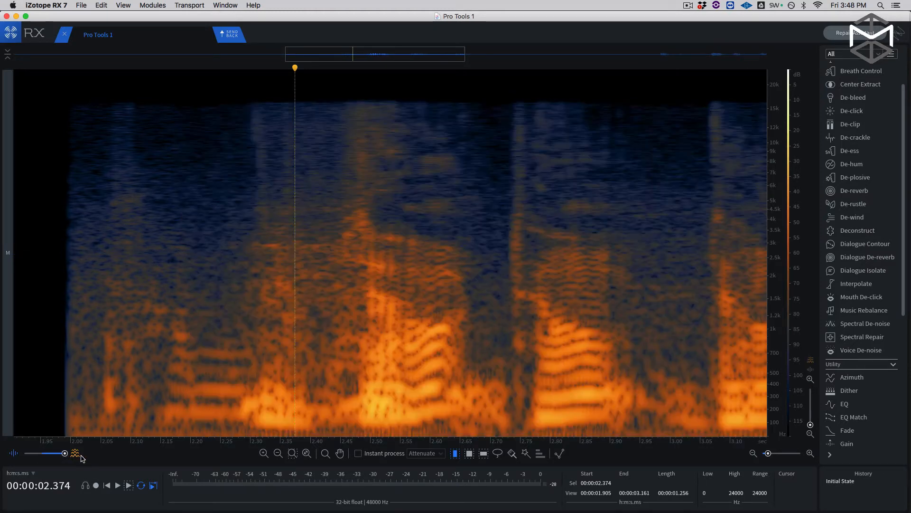
Brush-select the low harmonic bands before the dialogue, about 2.134 to 2.317 s and up to about 880 Hz, and play the selection.
scroll(270, 377, "up", 2)
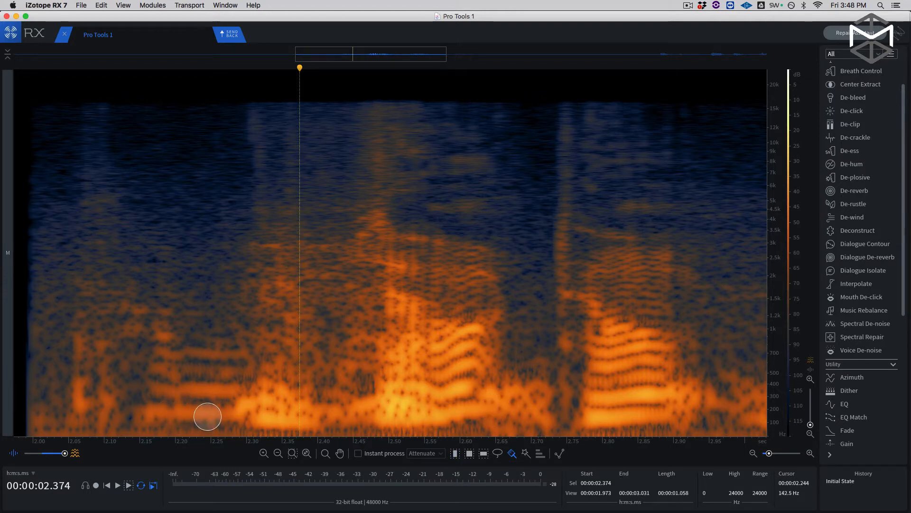
left_click(513, 454)
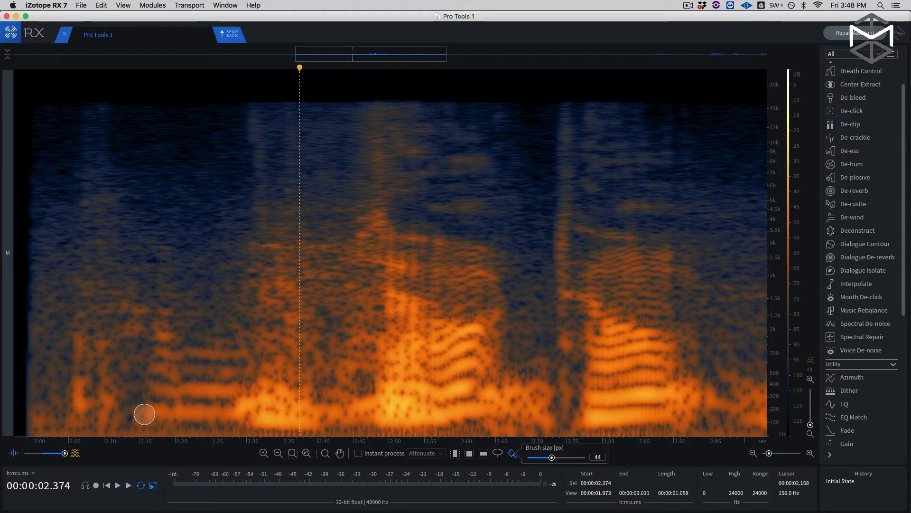
scroll(141, 417, "up", 2)
scroll(136, 428, "down", 1)
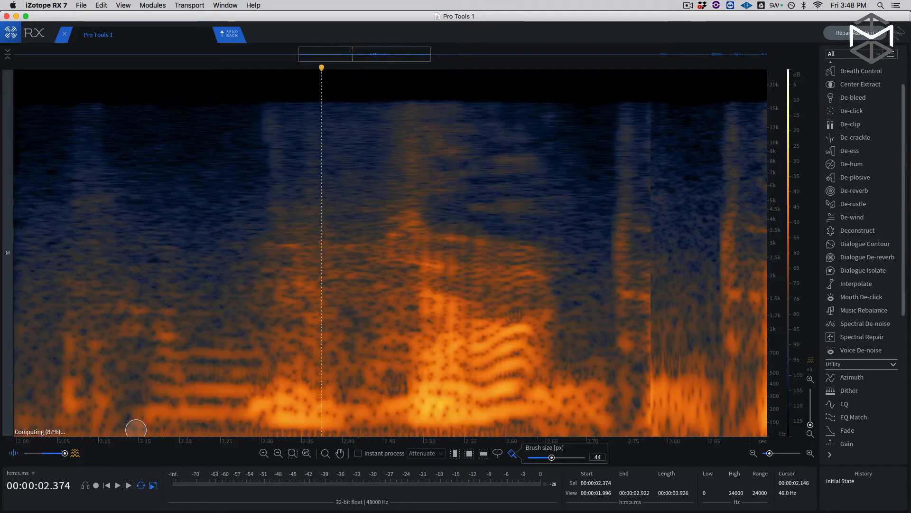
left_click(136, 420)
left_click_drag(140, 413, 244, 410)
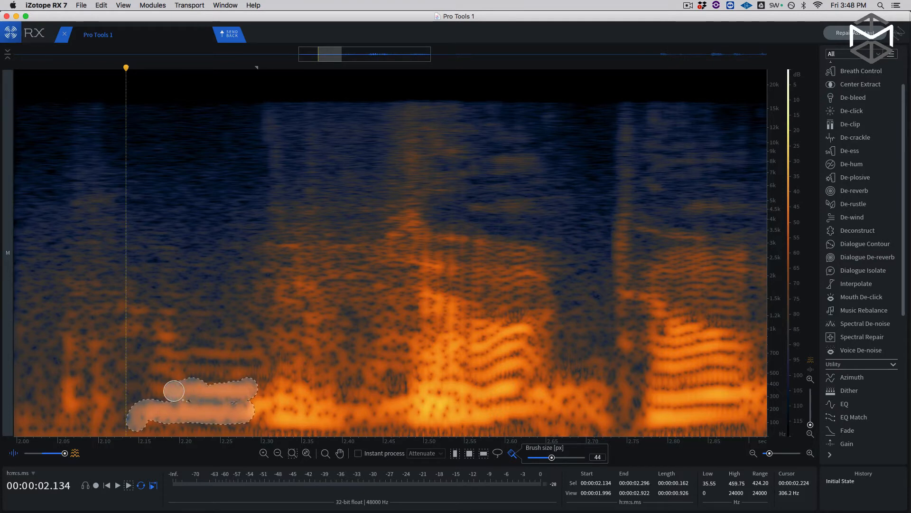
mouse_move(147, 383)
left_mouse_down()
mouse_move(169, 368)
mouse_move(238, 371)
mouse_move(179, 350)
mouse_move(151, 351)
left_mouse_up()
left_click(129, 485)
left_click(129, 485)
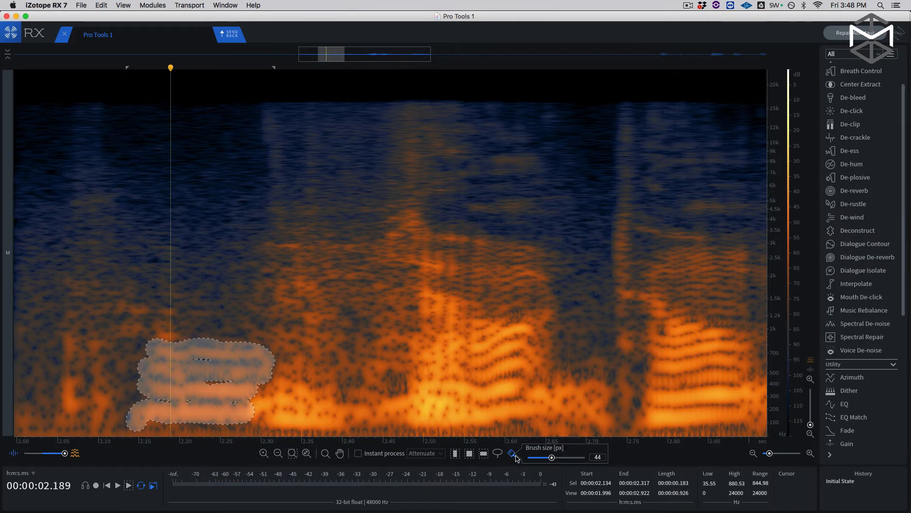
Extend the brushed selection to all ten harmonics and play it.
left_click(541, 456)
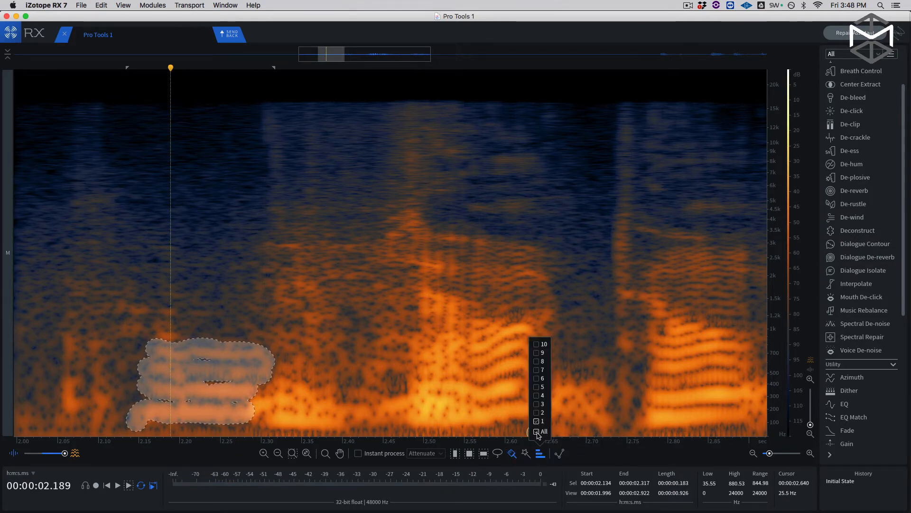
left_click(538, 432)
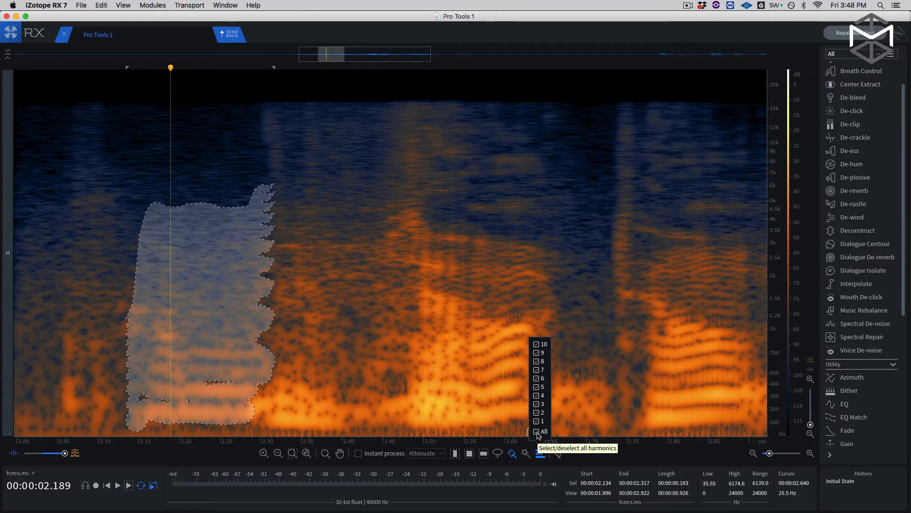
left_click(128, 485)
left_click(129, 487)
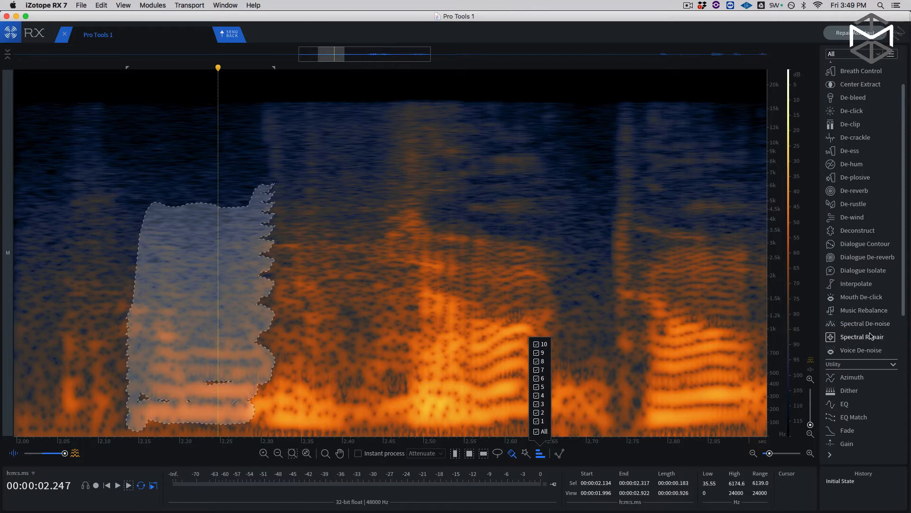
Attenuate the selected harmonics with Spectral Repair using horizontal interpolation, a 75% surrounding region length, 1024 bands and strength 4.0.
left_click(868, 337)
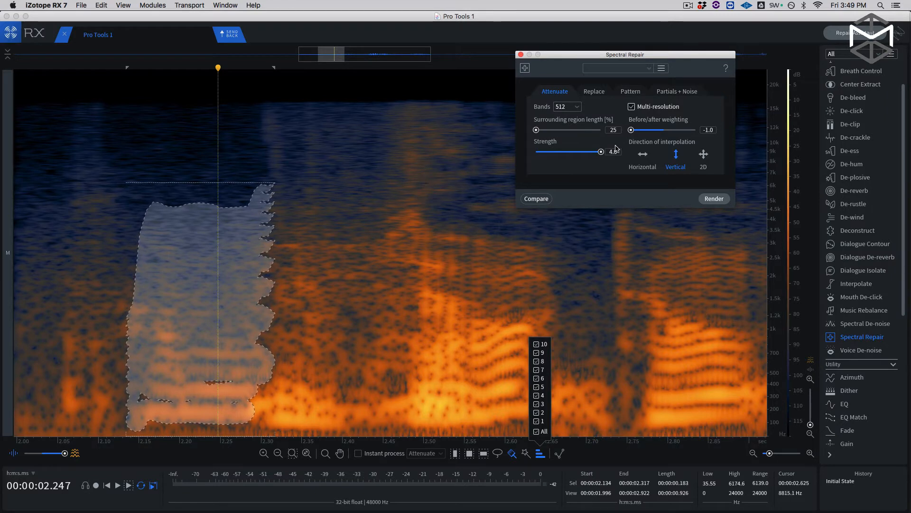
left_click(644, 156)
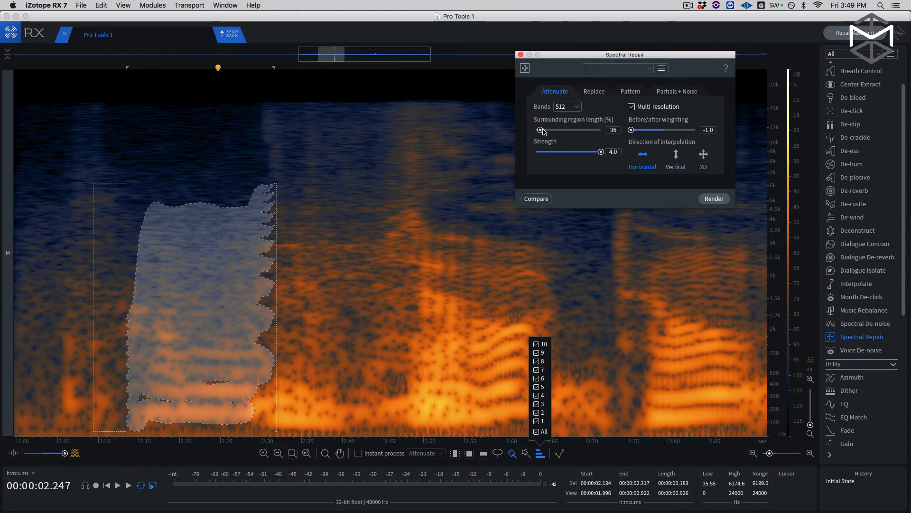
left_click_drag(543, 131, 556, 132)
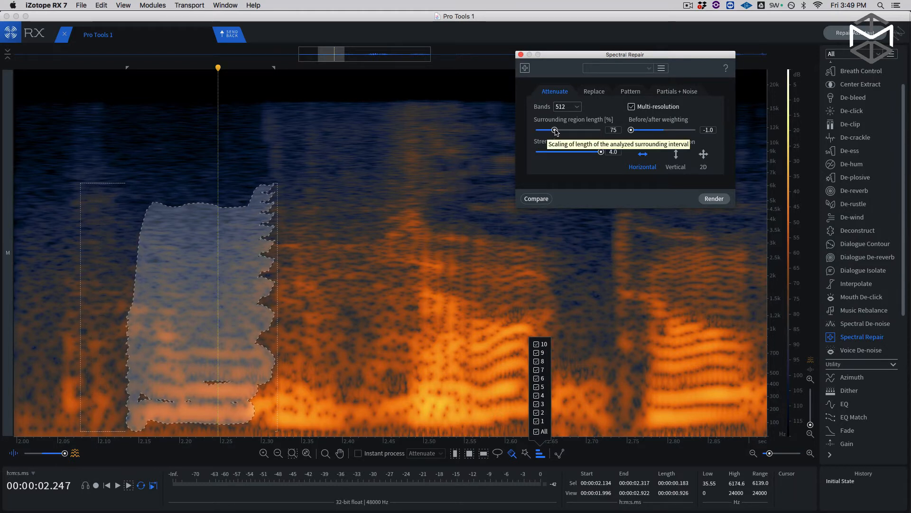
left_click(562, 109)
left_click(568, 148)
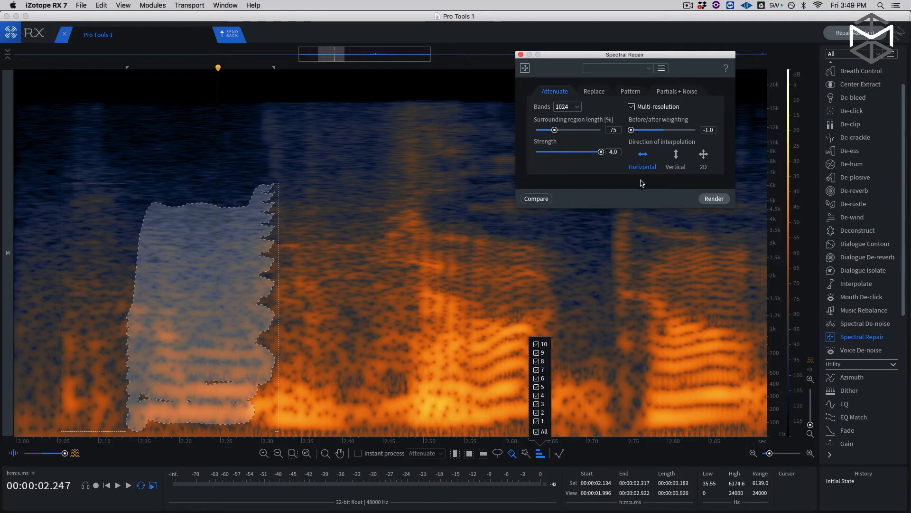
left_click(718, 199)
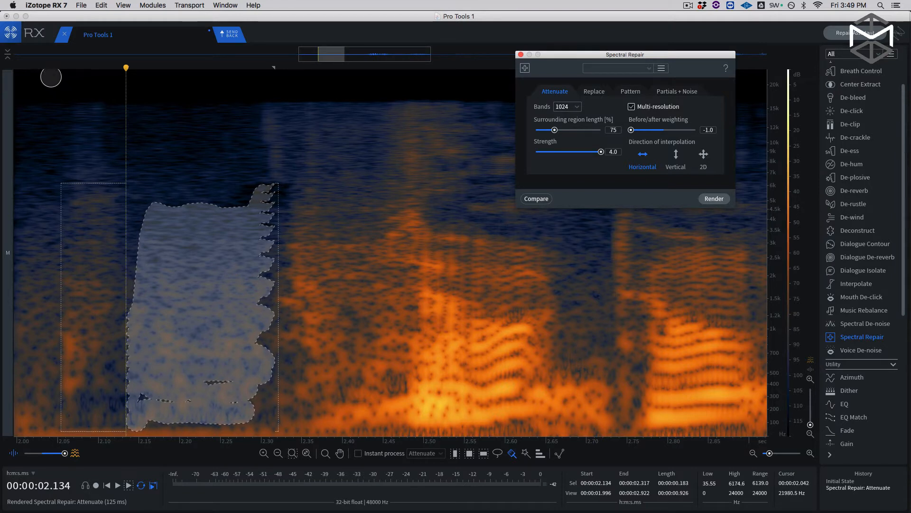
Switch to time selection and play the repaired dialogue from about 2.040 s.
left_click(49, 77)
key("space")
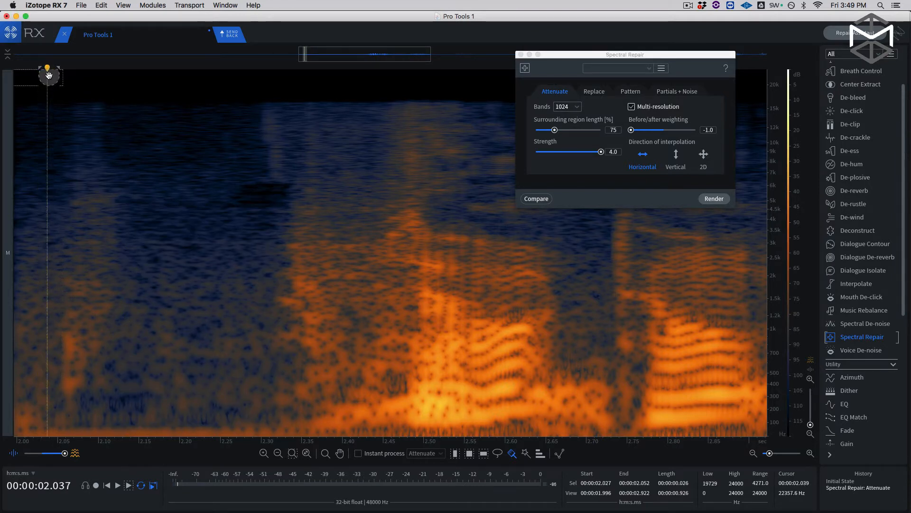
key("t")
left_click(49, 76)
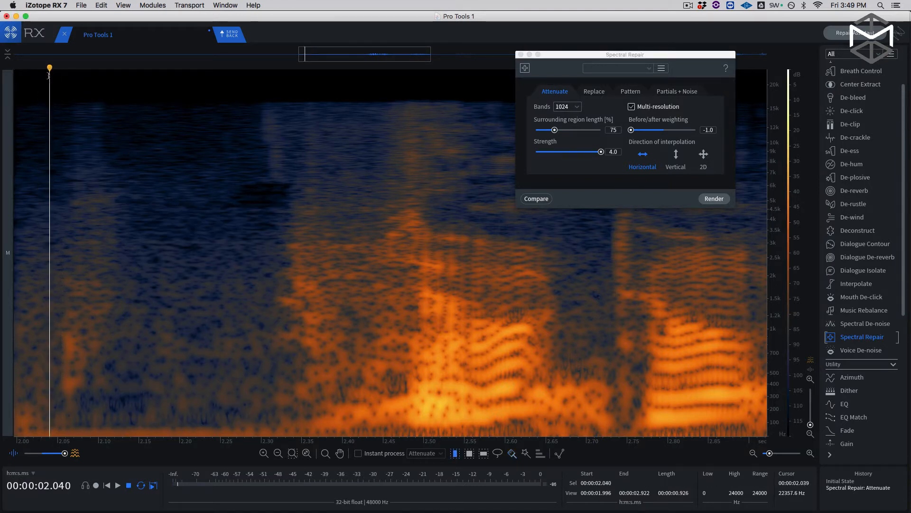
key("space")
key("space")
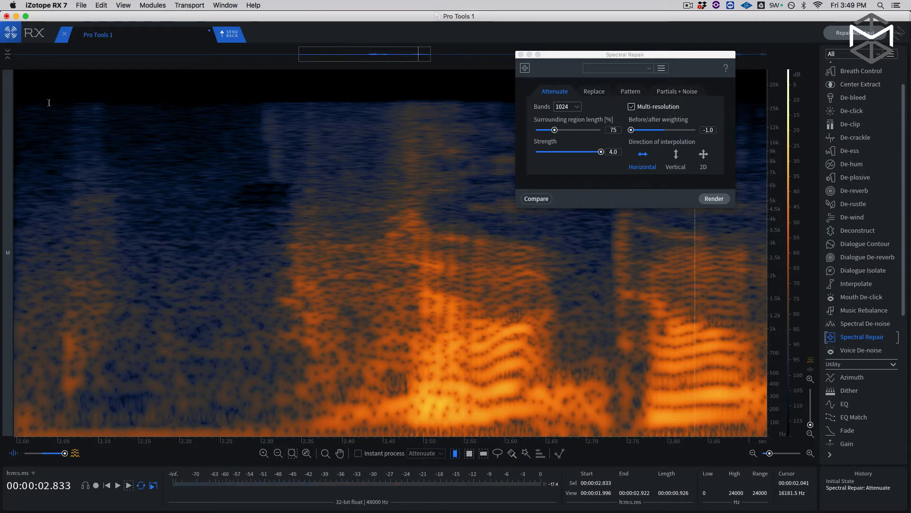
key("space")
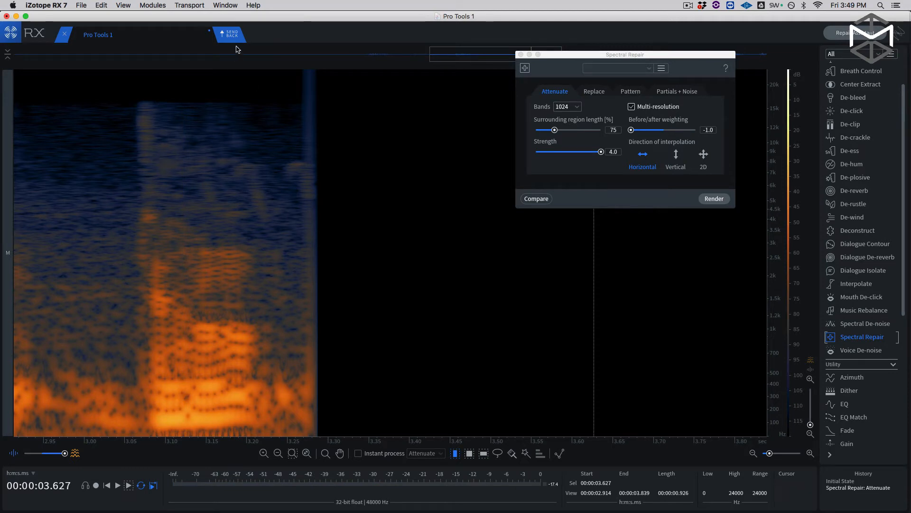
Audition the clip's opening from 2.000 to 2.400 s and the short region from 2.323 to 2.411 s.
left_click_drag(467, 59, 308, 59)
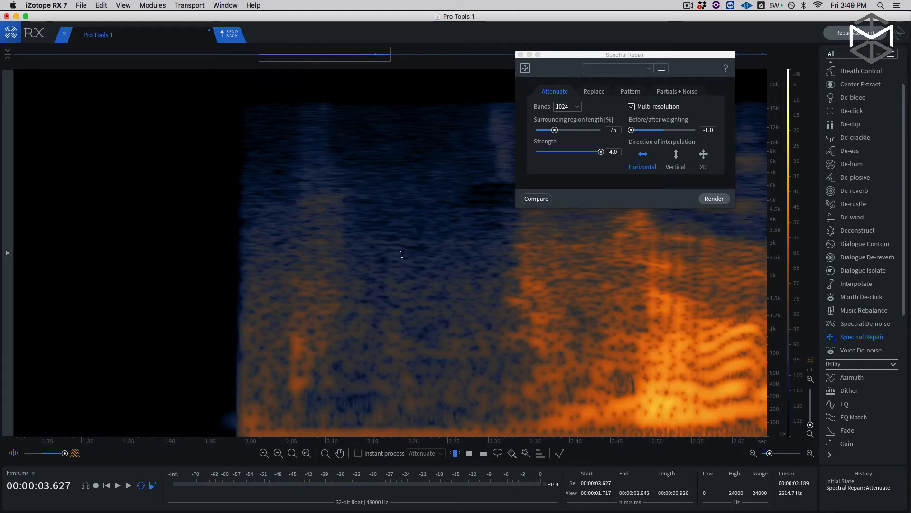
scroll(403, 254, "down", 4)
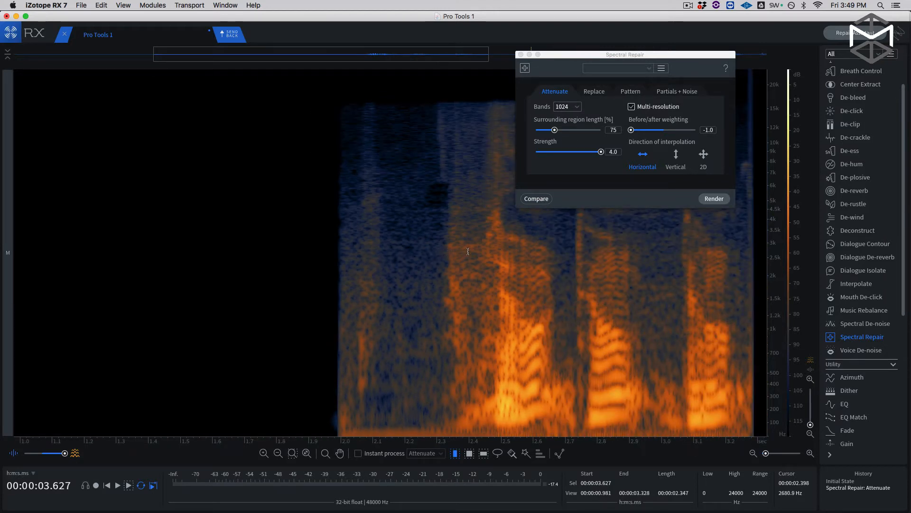
left_click_drag(468, 252, 342, 244)
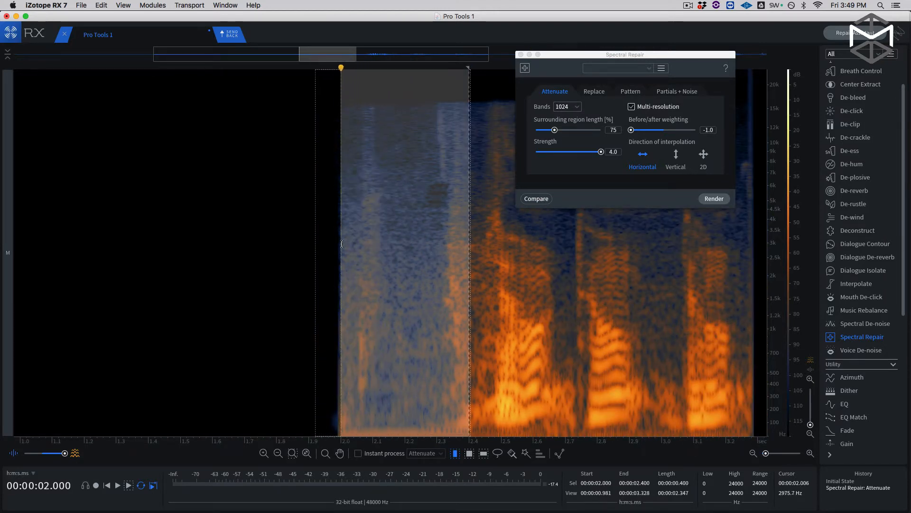
key("space")
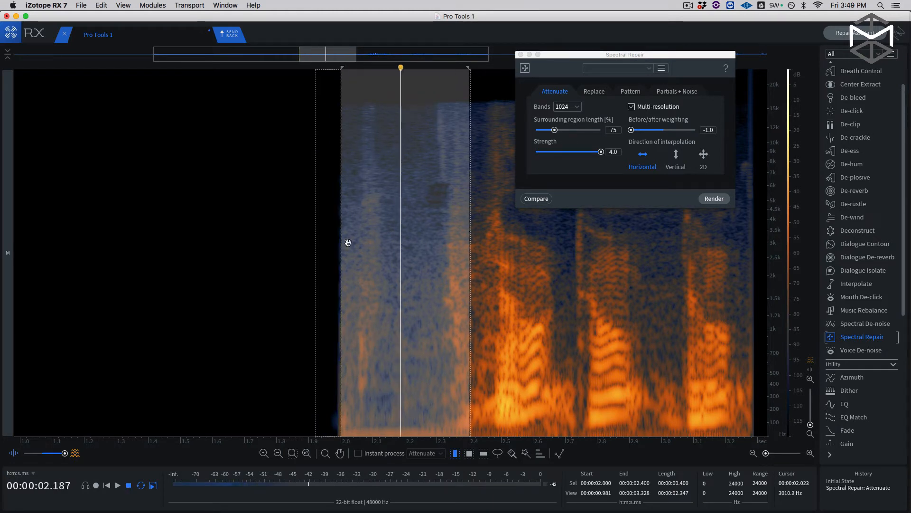
left_click(366, 129)
key("space")
key("space")
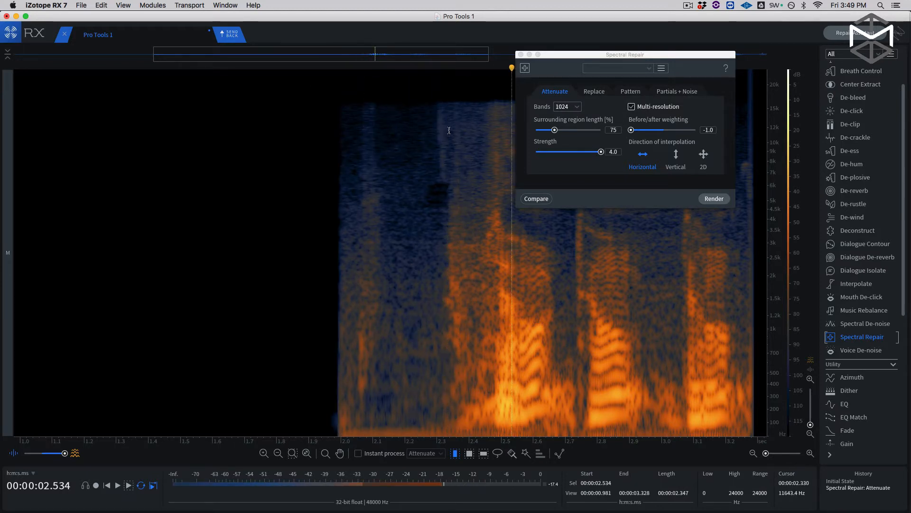
left_click_drag(419, 131, 473, 134)
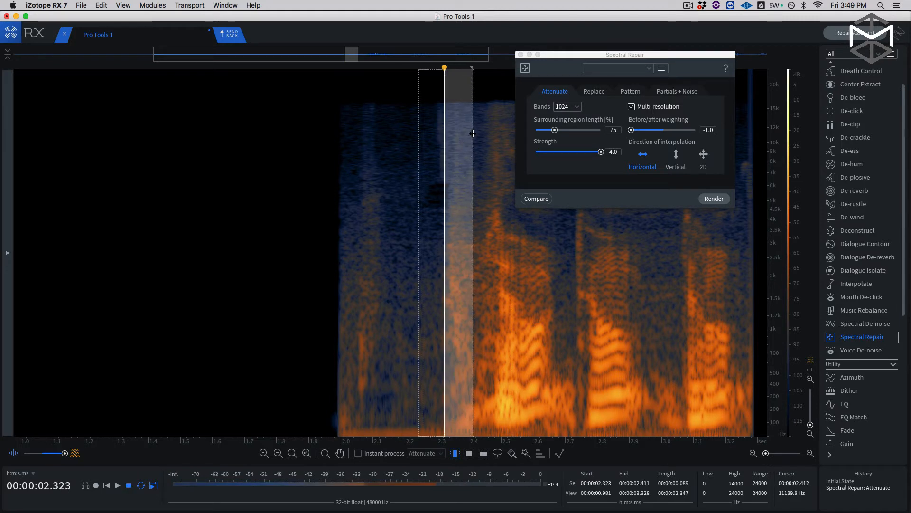
key("space")
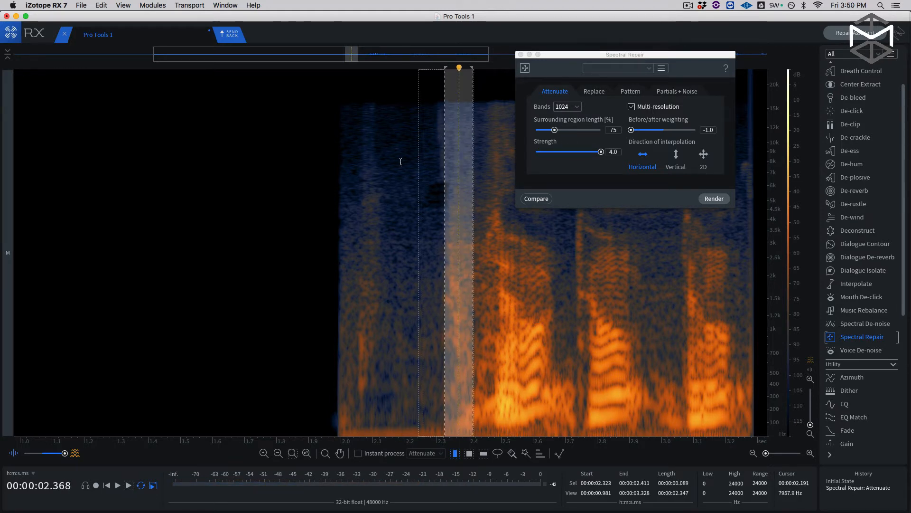
Select about 2.175 to 2.370 s, play it, learn a Spectral De-noise profile from it and clear the selection.
left_click_drag(398, 161, 445, 159)
key("space")
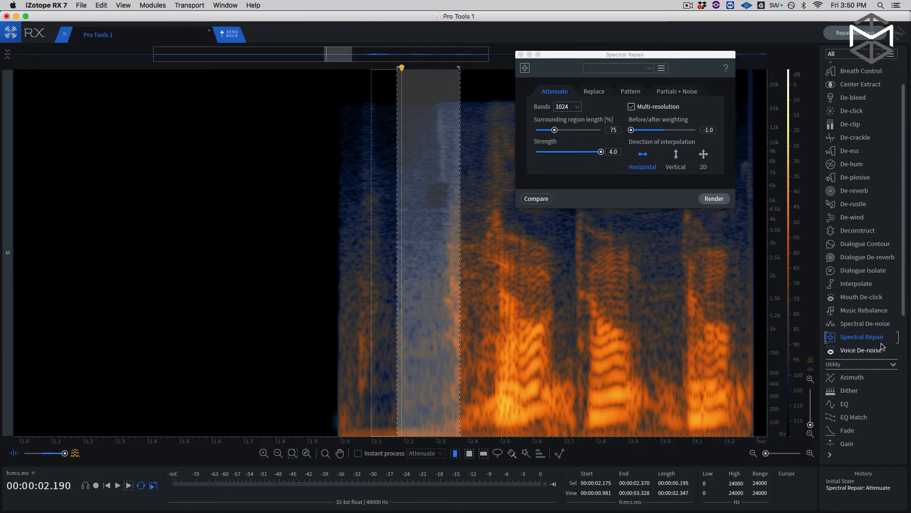
left_click(865, 323)
left_click(489, 244)
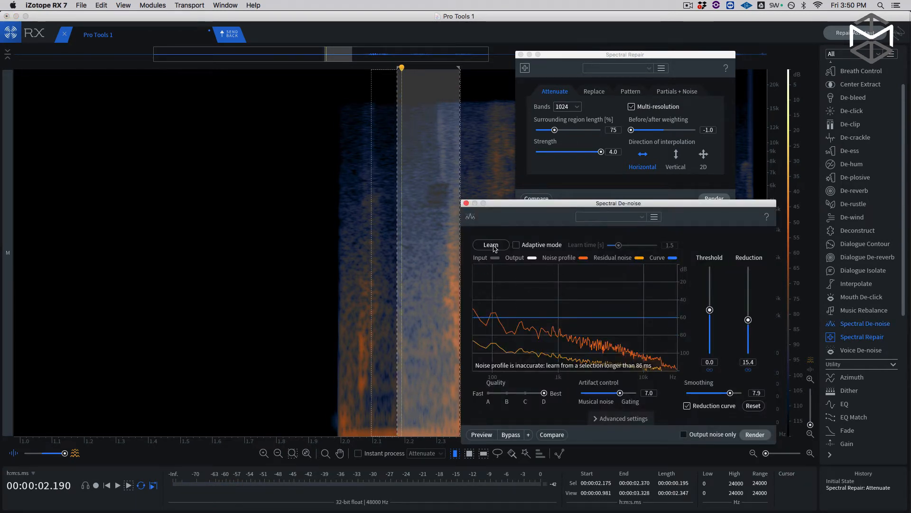
key("Escape")
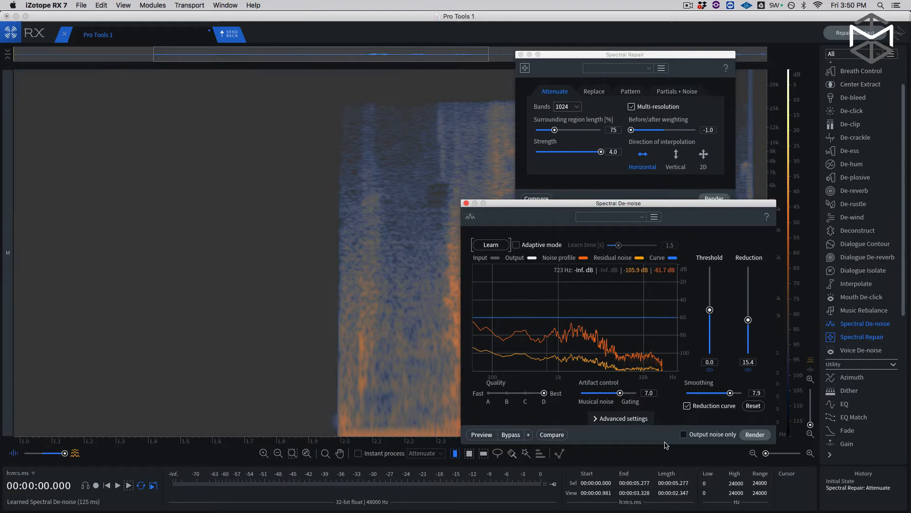
Render Spectral De-noise over the whole clip with threshold 0.0 and reduction 15.4, and play the dialogue from about 1.962 s.
left_click(754, 434)
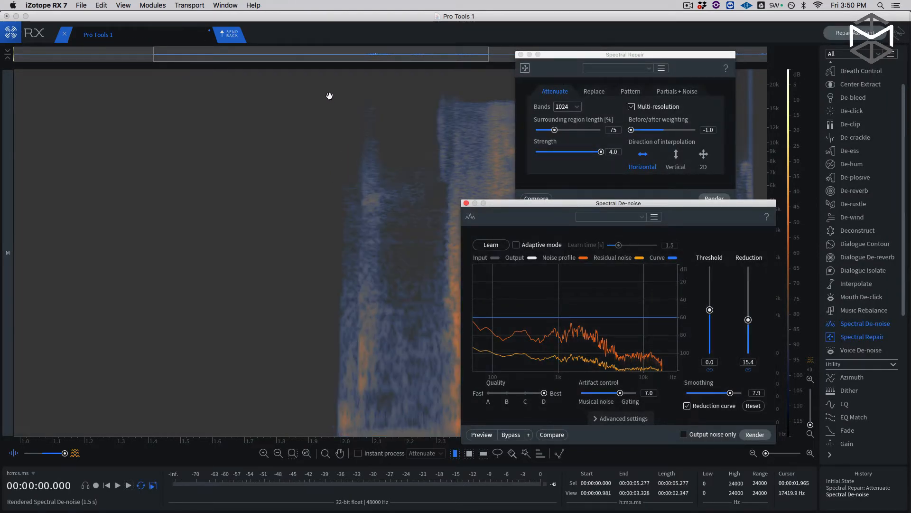
left_click(329, 86)
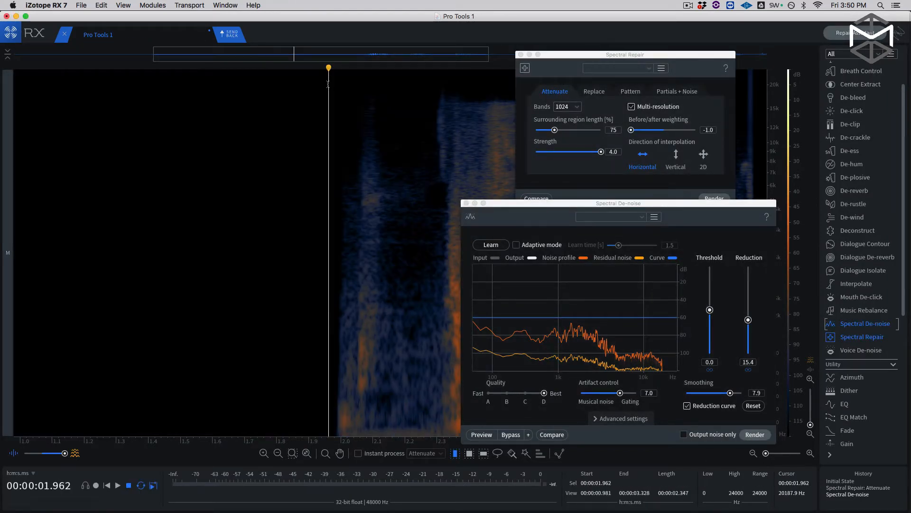
key("space")
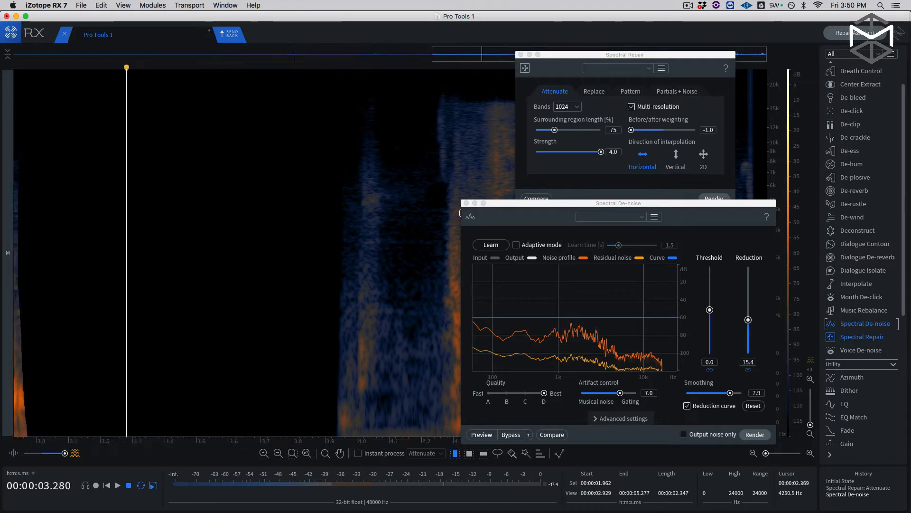
key("space")
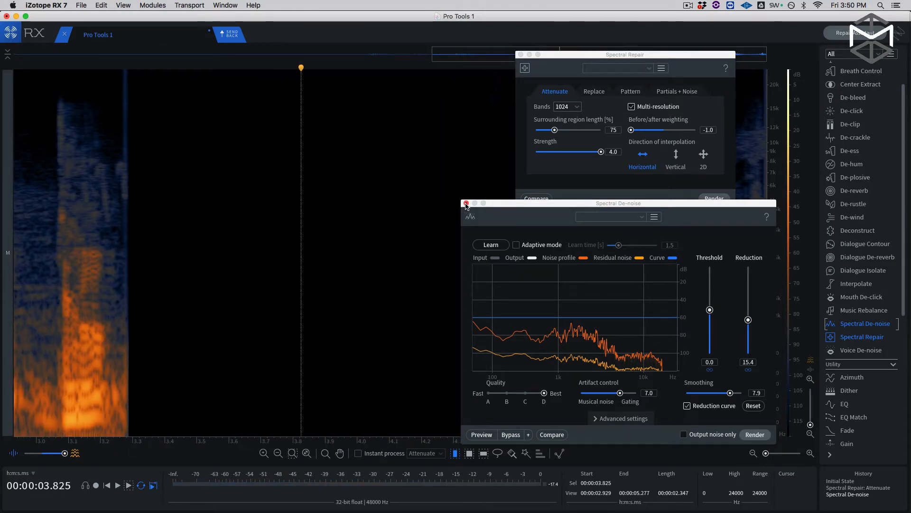
key("space")
key("space")
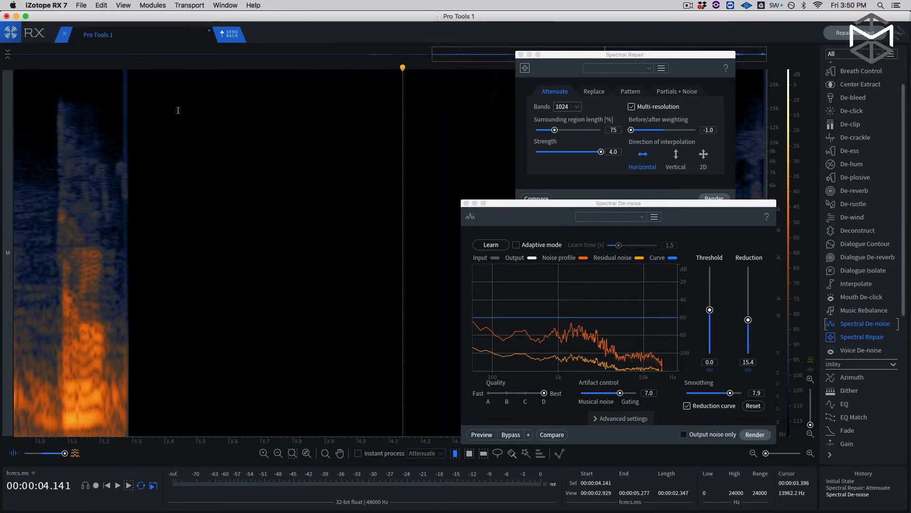
Close the Spectral De-noise and Spectral Repair modules and switch the spectrogram to a linear frequency scale around the ending near 3.28 s.
scroll(113, 170, "up", 3)
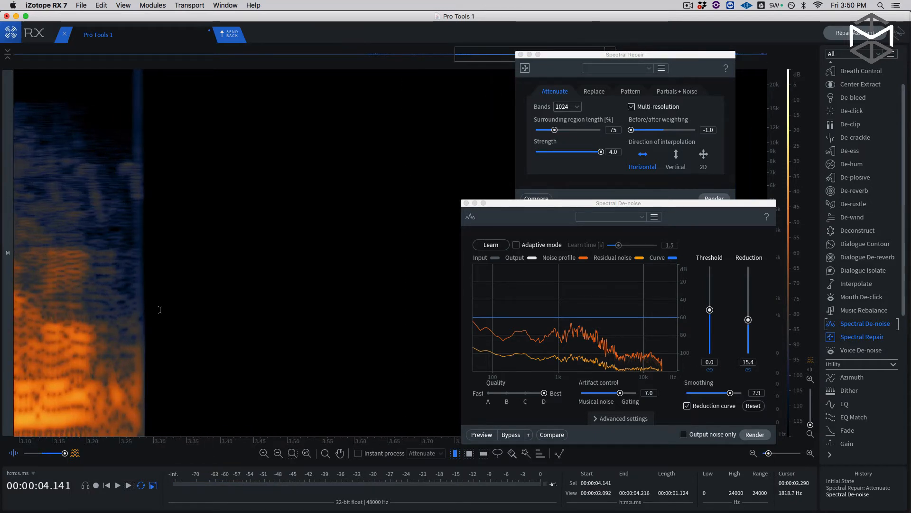
left_click(466, 203)
left_click(521, 55)
left_click_drag(555, 55, 485, 54)
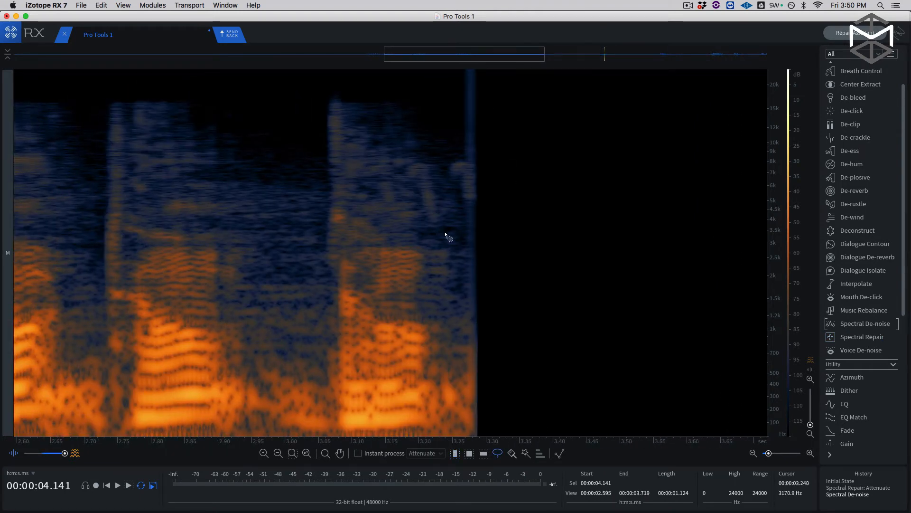
scroll(427, 209, "up", 2)
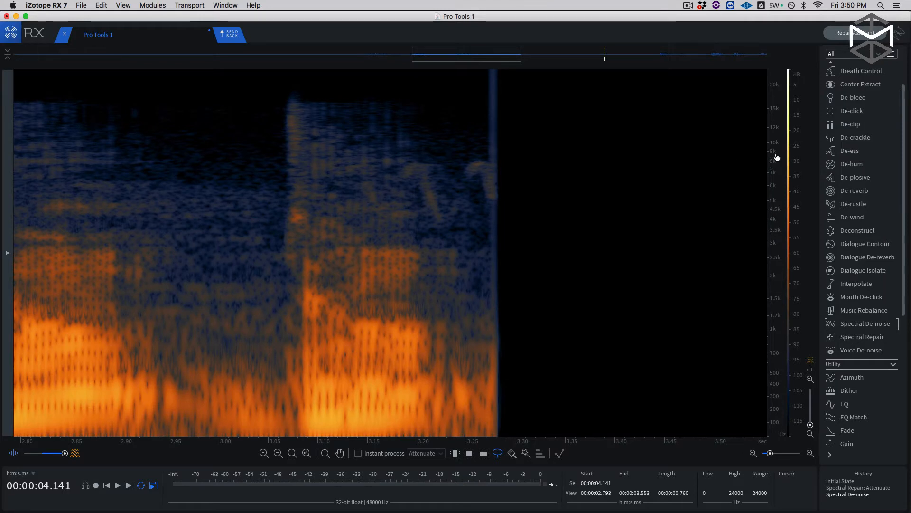
right_click(778, 157)
mouse_move(788, 158)
left_click(757, 159)
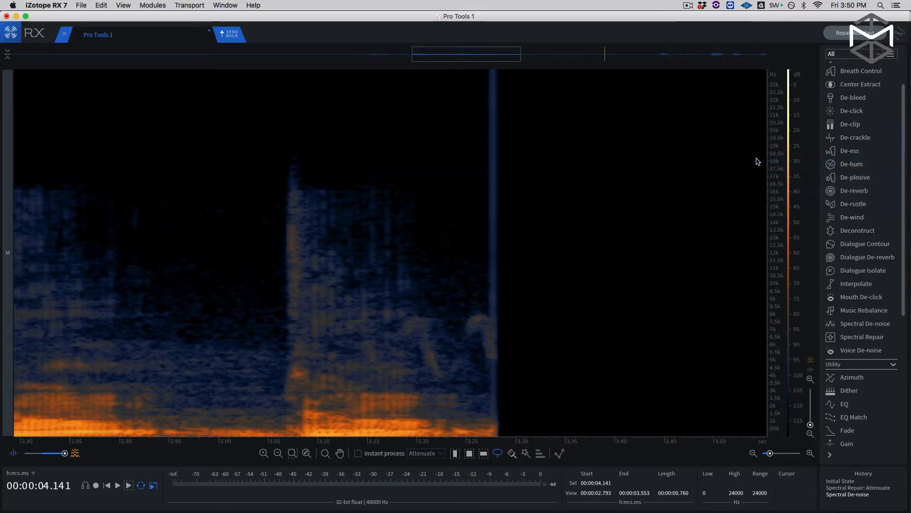
scroll(420, 352, "up", 3)
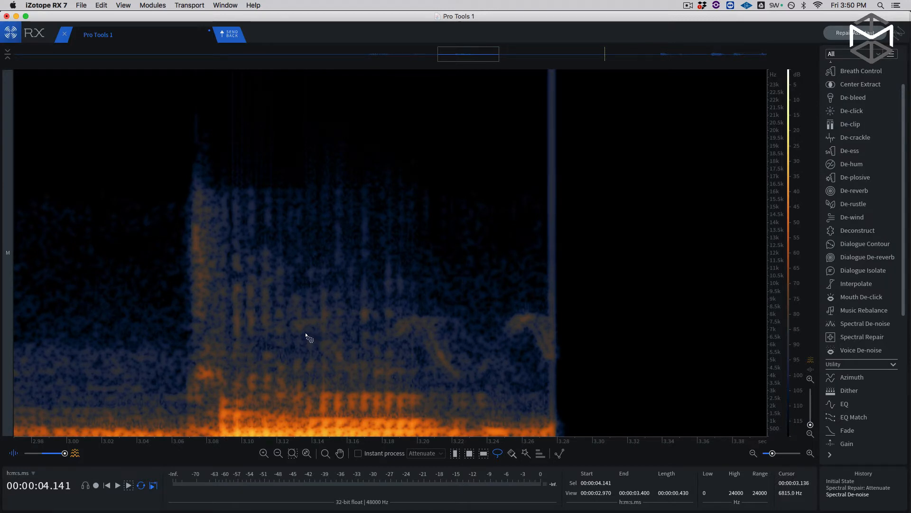
Lasso the three curved harmonics together between about 3.125 and 3.277 s, spanning roughly 3.15 to 8.3 kHz.
mouse_move(305, 334)
left_mouse_down()
mouse_move(291, 336)
mouse_move(299, 322)
mouse_move(328, 328)
mouse_move(366, 369)
mouse_move(368, 389)
mouse_move(320, 357)
mouse_move(307, 334)
left_mouse_up()
mouse_move(394, 345)
left_mouse_down()
mouse_move(416, 319)
mouse_move(446, 334)
mouse_move(449, 351)
left_mouse_up()
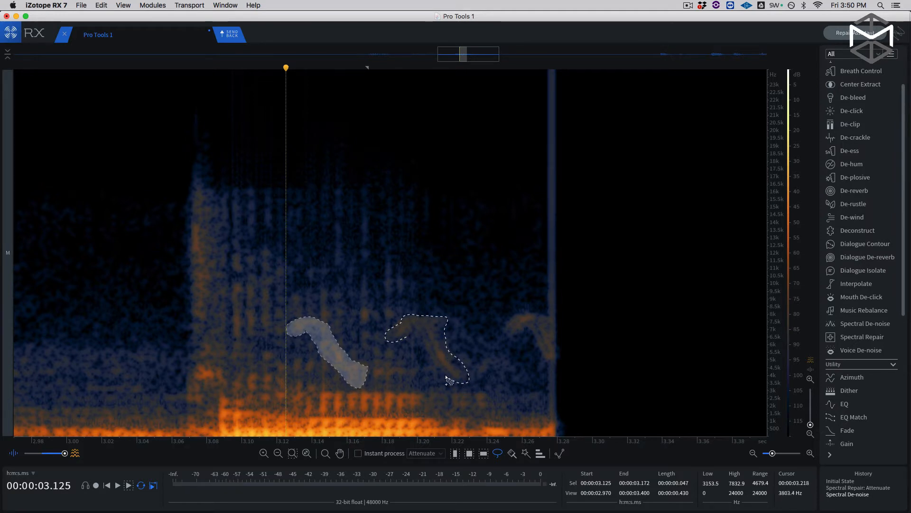
left_click_drag(405, 340, 406, 340)
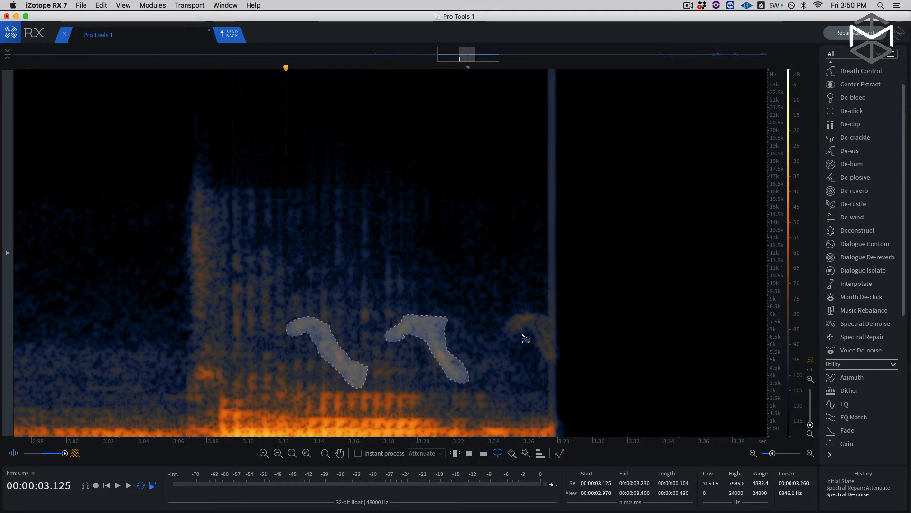
mouse_move(523, 333)
left_mouse_down()
mouse_move(501, 327)
mouse_move(553, 360)
mouse_move(533, 331)
left_mouse_up()
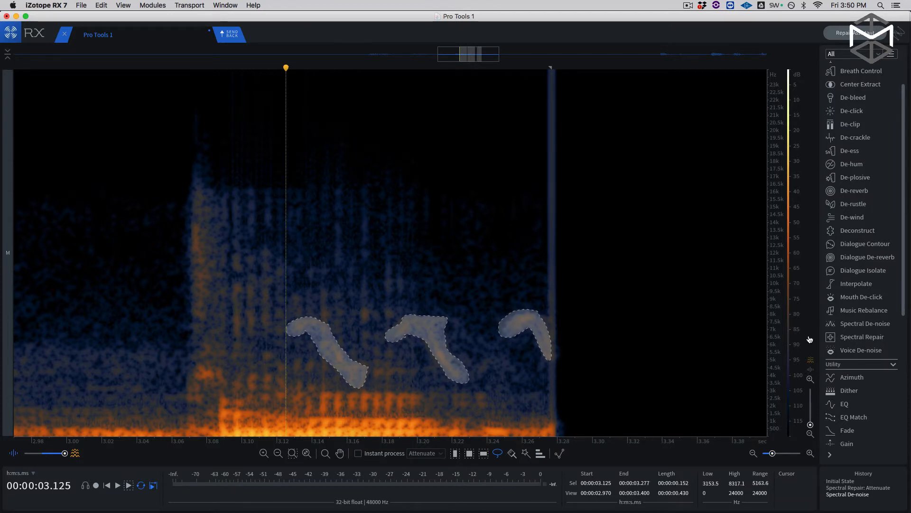
Attenuate the lassoed harmonics with Spectral Repair using horizontal interpolation, before/after weighting -0.5, a 75% surrounding region length and strength 4.0.
left_click(861, 337)
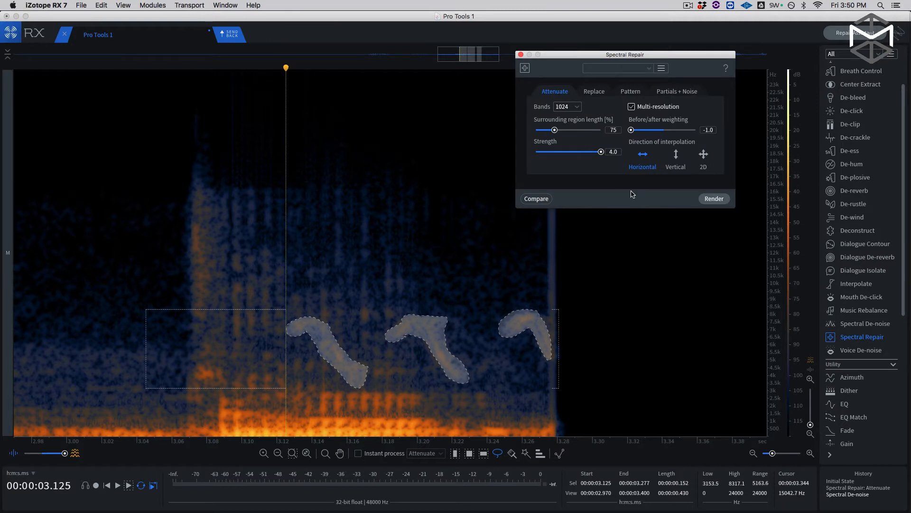
left_click(676, 159)
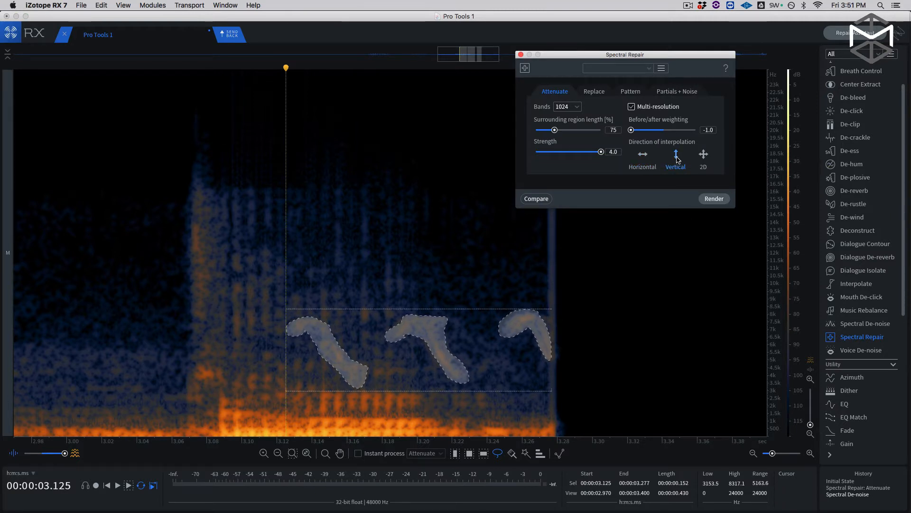
left_click(643, 156)
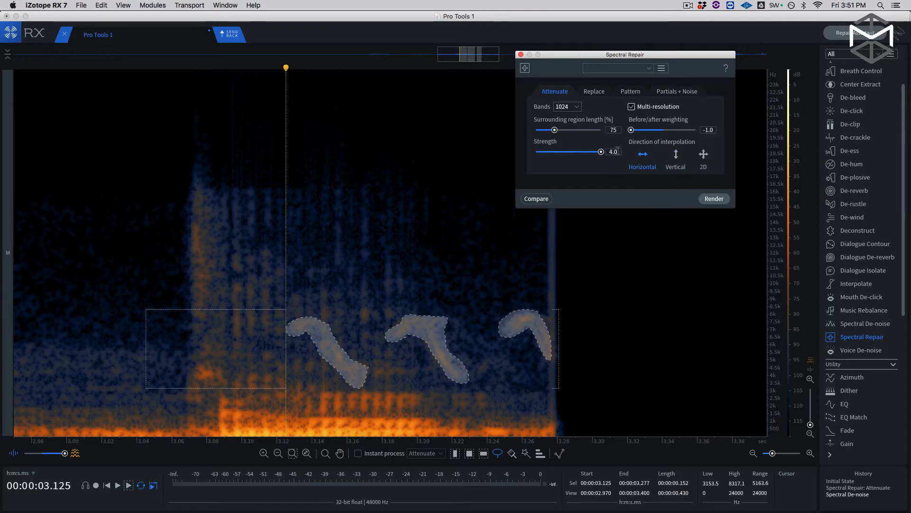
mouse_move(631, 130)
left_mouse_down()
mouse_move(657, 133)
mouse_move(648, 135)
left_mouse_up()
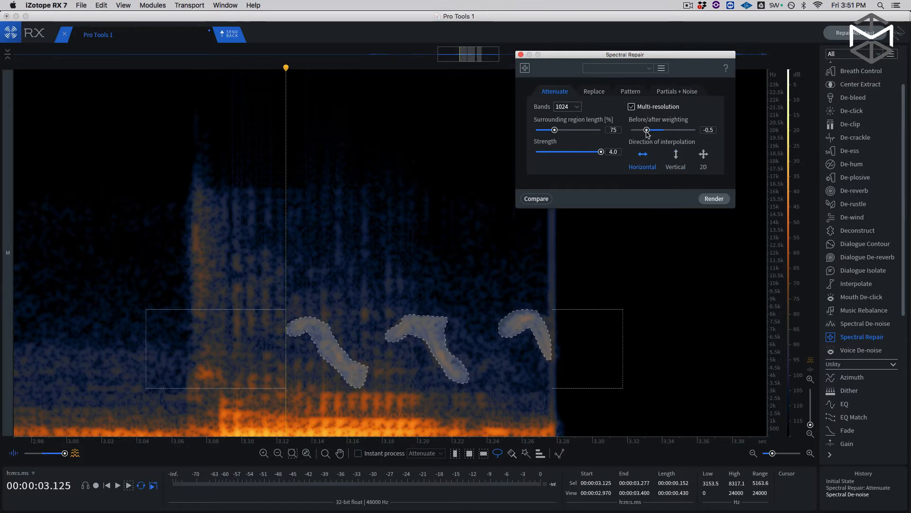
left_click(714, 199)
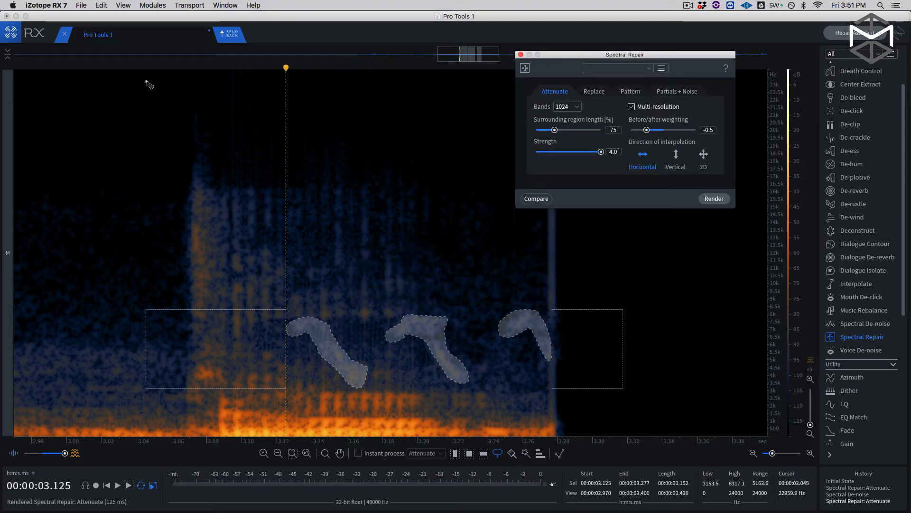
Audition the repaired ending from about 3.016 s, and play the first dialogue phrase from about 1.814 s.
left_click(144, 67)
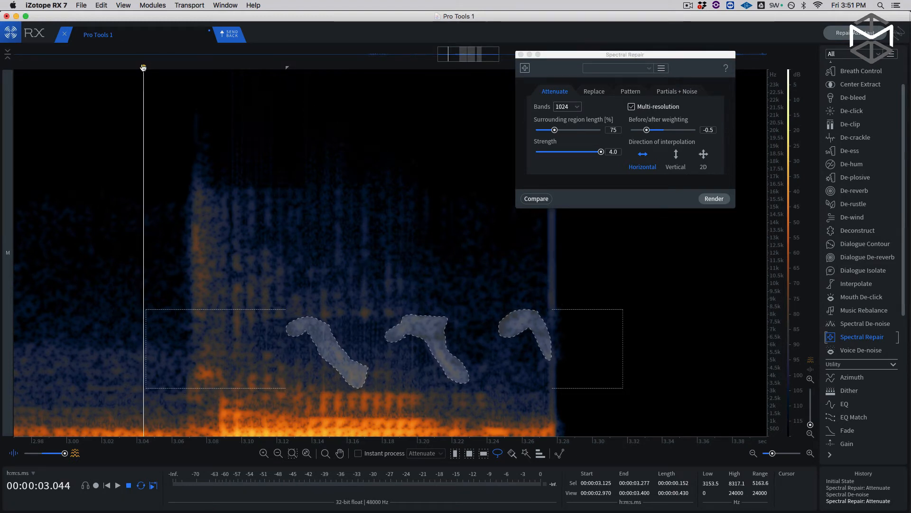
left_click(95, 71)
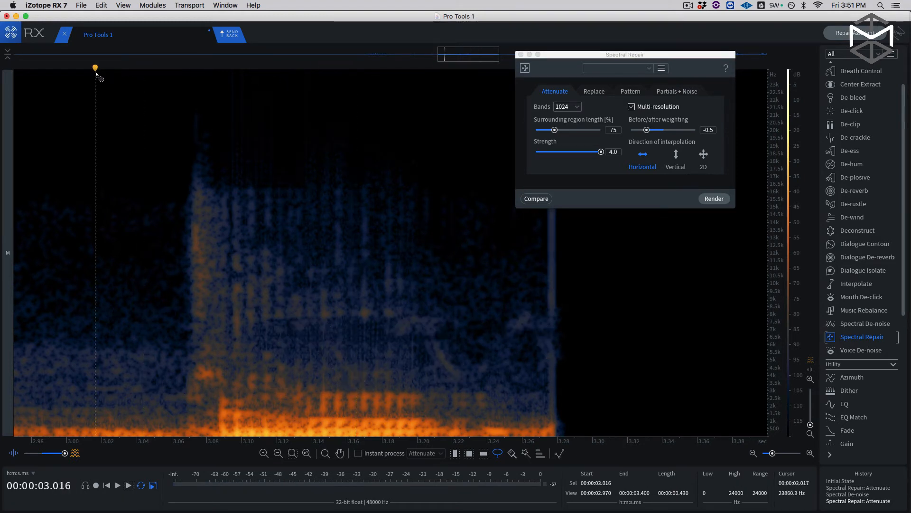
scroll(228, 110, "down", 10)
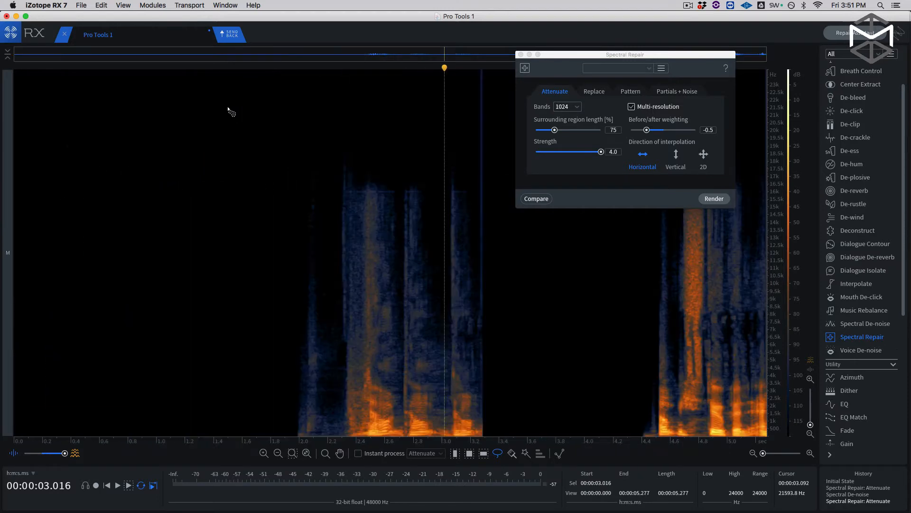
left_click(274, 68)
key("space")
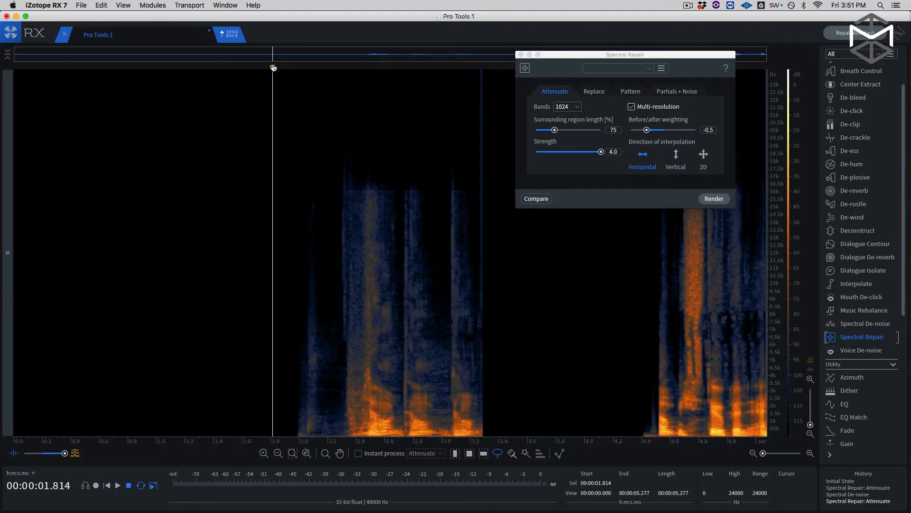
key("space")
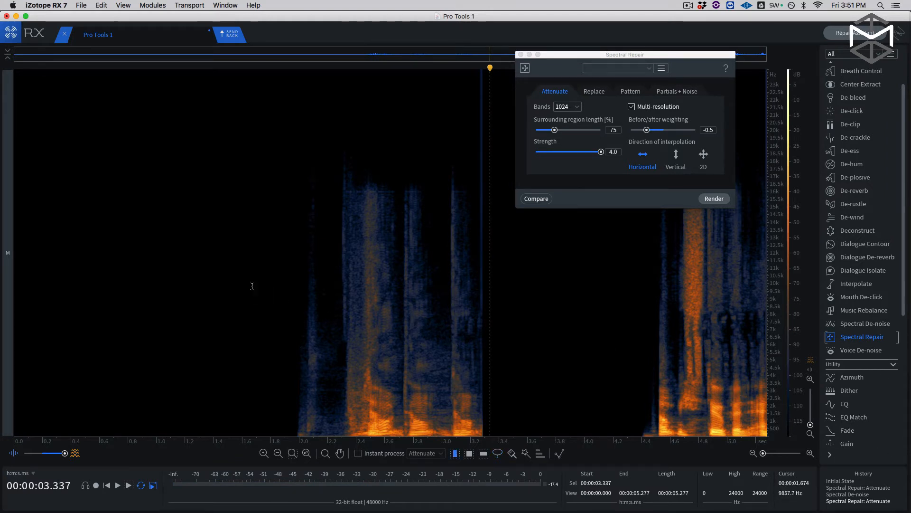
Select the first phrase from about 1.849 to 3.433 s, close Spectral Repair and render a 4.00 dB Gain on it twice.
left_click_drag(278, 281, 503, 285)
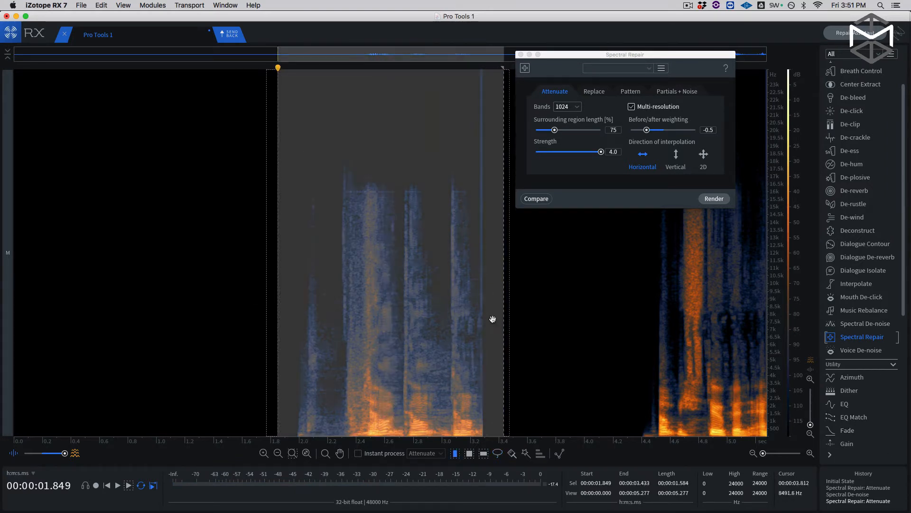
left_click(521, 54)
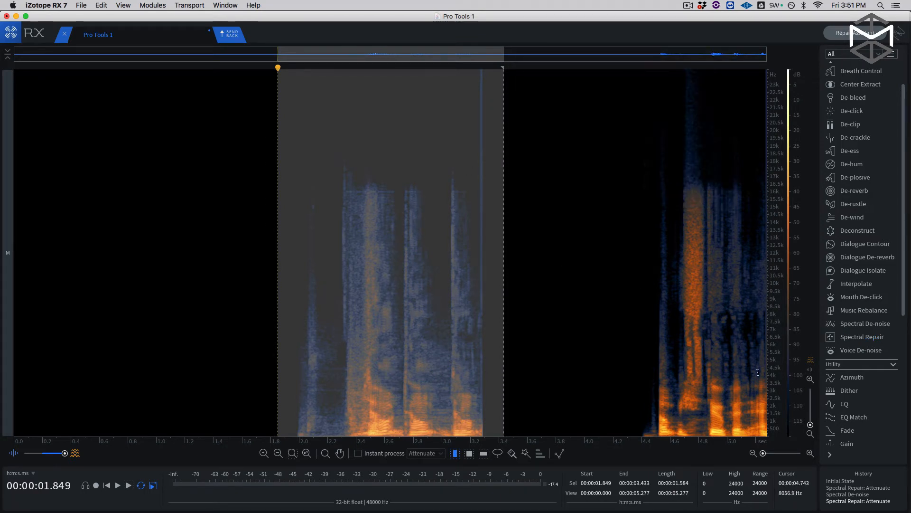
left_click(848, 444)
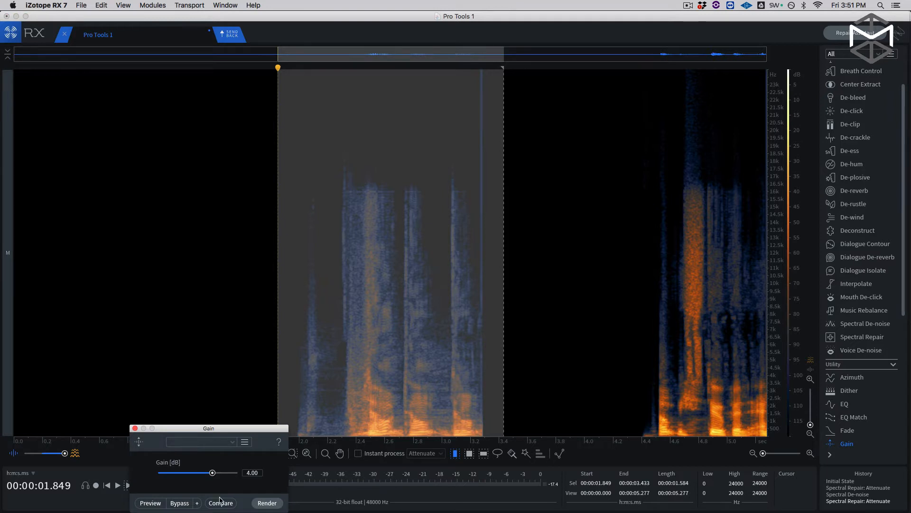
left_click(267, 503)
left_click(266, 503)
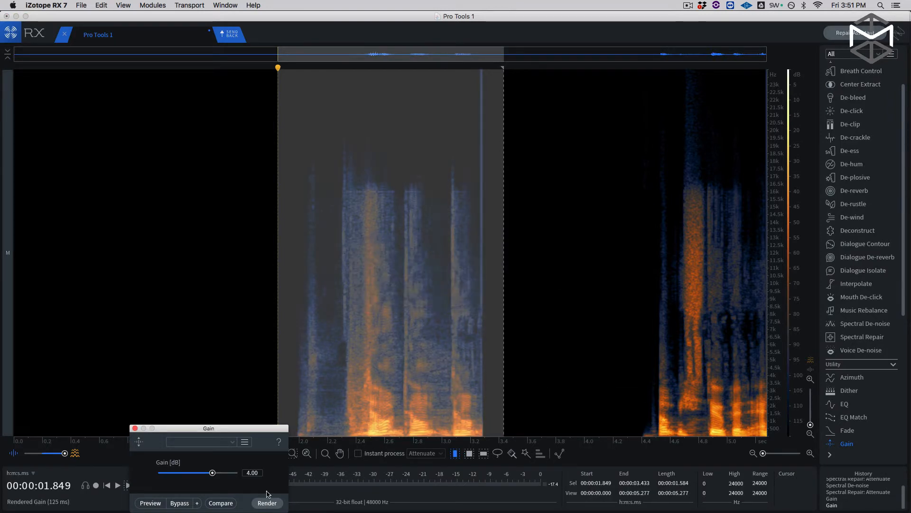
Play the boosted phrase, including from about 1.638 s and 2.111 s, to check its level and remaining noise.
key("space")
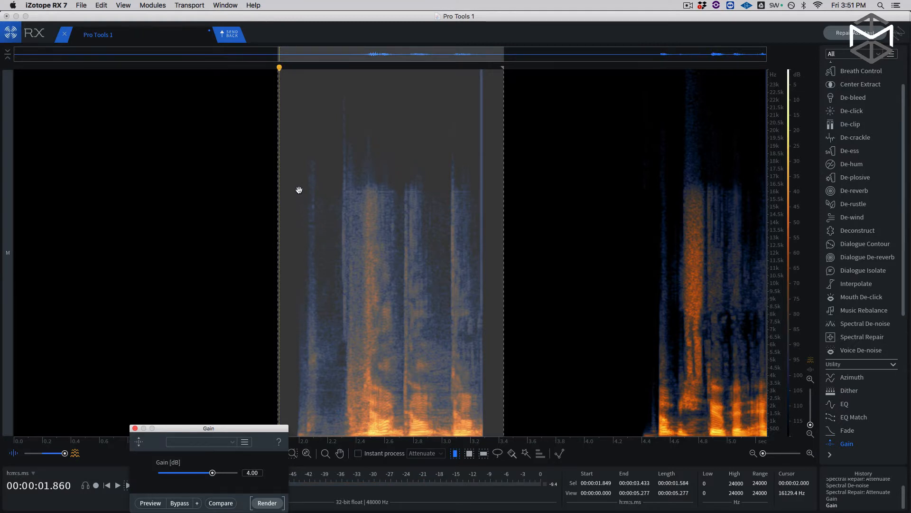
left_click(248, 171)
key("space")
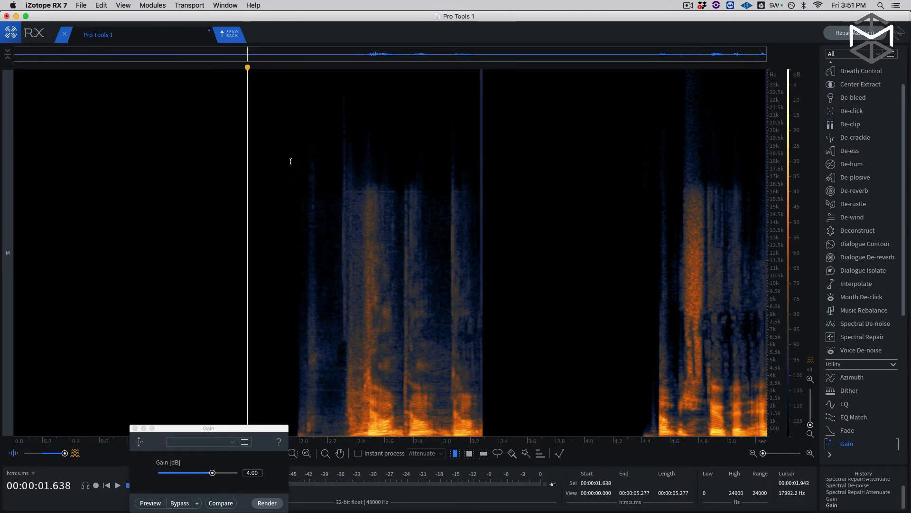
left_click(316, 185)
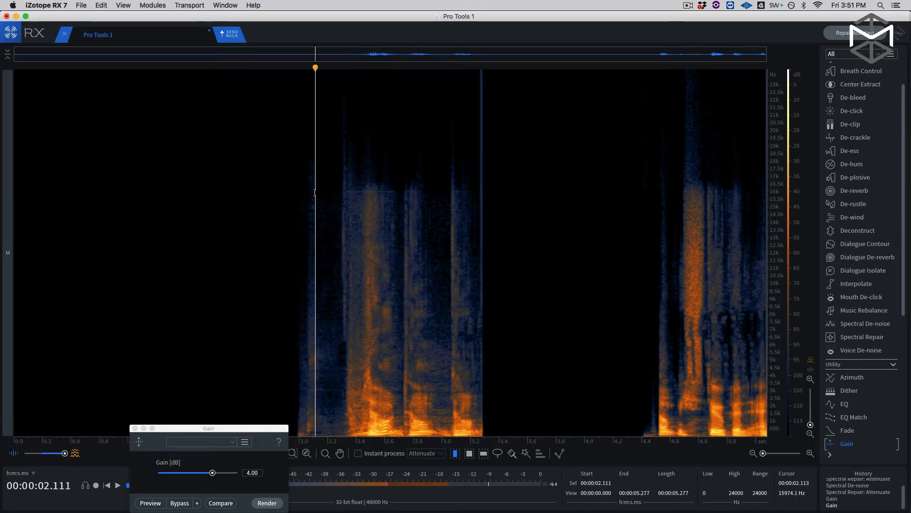
left_click(338, 205)
key("space")
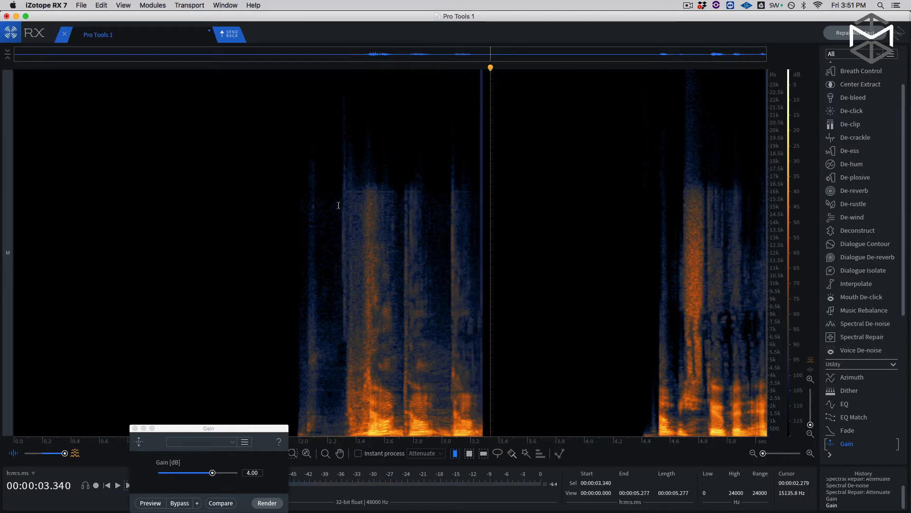
Render Deconstruct on about 1.957 to 3.305 s with tonal gain +1.0, noisy gain -6.0 and transient gain -4.0 dB, and play it.
mouse_move(339, 205)
left_mouse_down()
mouse_move(484, 203)
mouse_move(293, 204)
left_mouse_up()
left_click(850, 230)
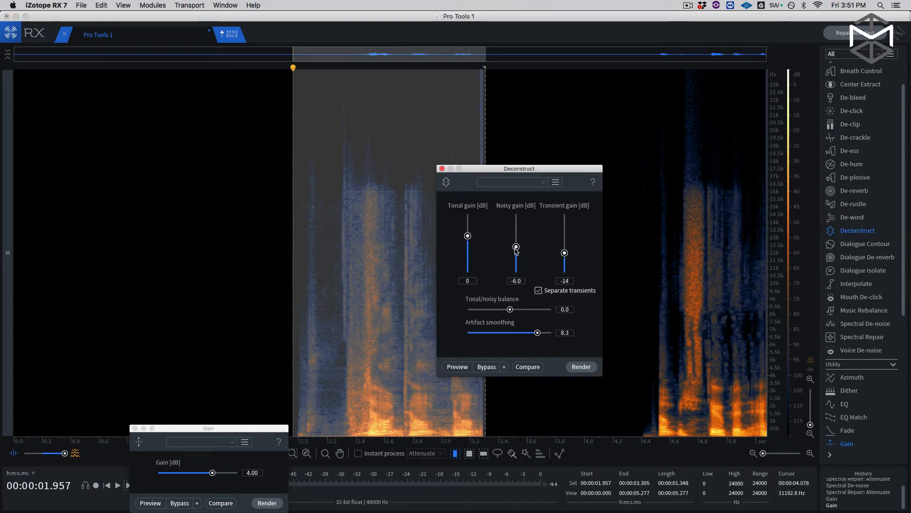
left_click_drag(565, 253, 565, 247)
left_click_drag(468, 237, 468, 233)
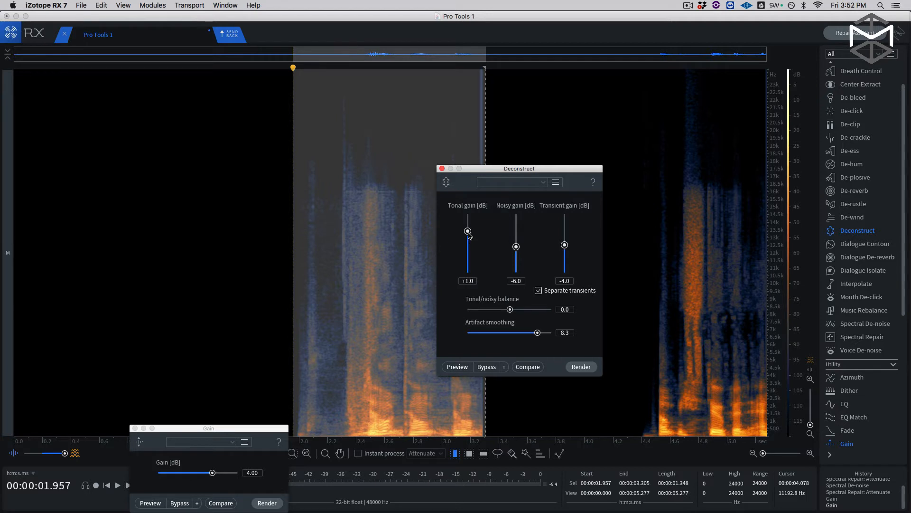
left_click(586, 368)
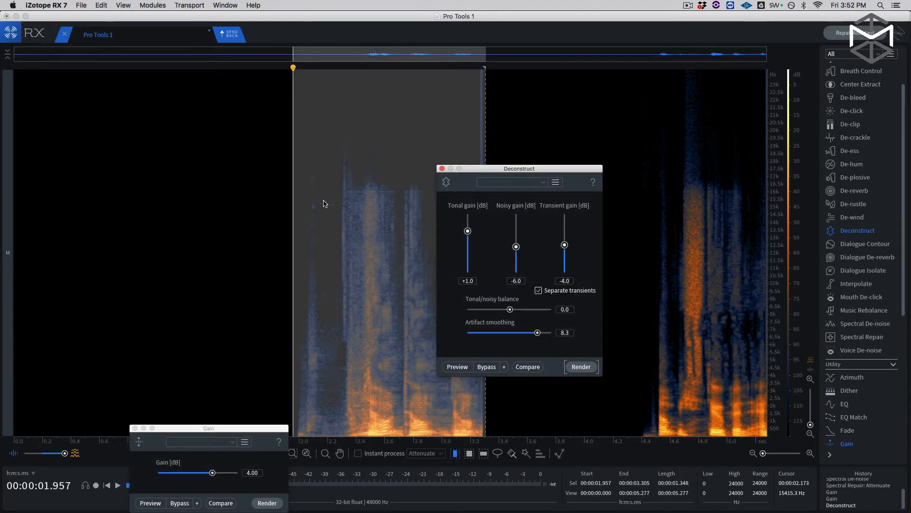
key("space")
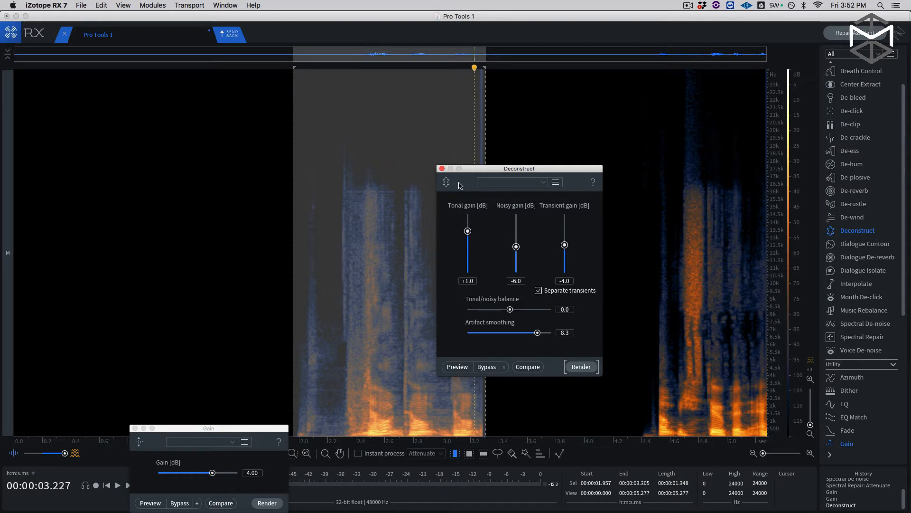
Close Deconstruct, render Dialogue Isolate on about 1.957 to 3.305 s with dialogue gain 0, noise gain -40 and sensitivity 5.0, and play it.
left_click(442, 169)
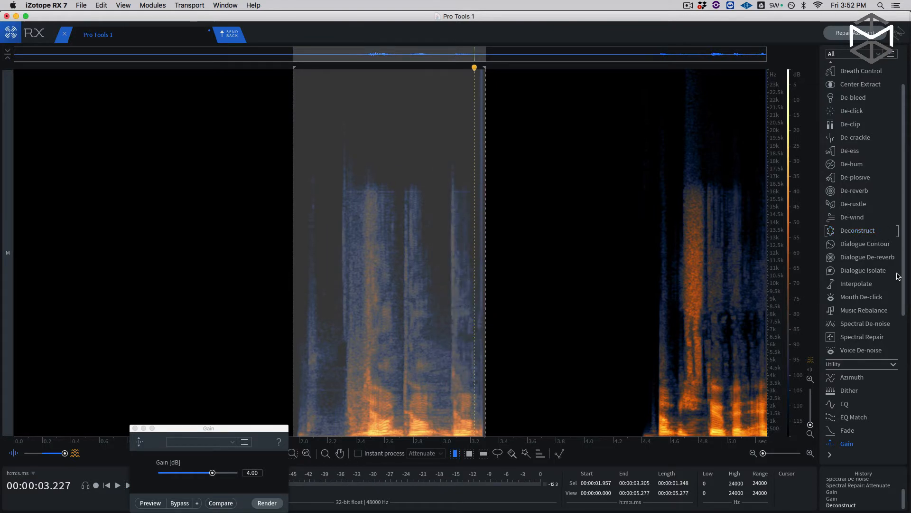
left_click(880, 273)
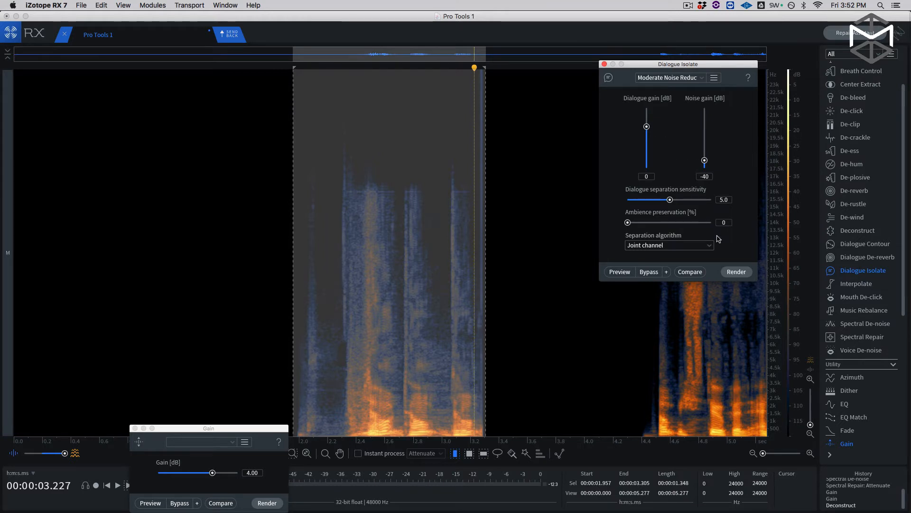
left_click(737, 272)
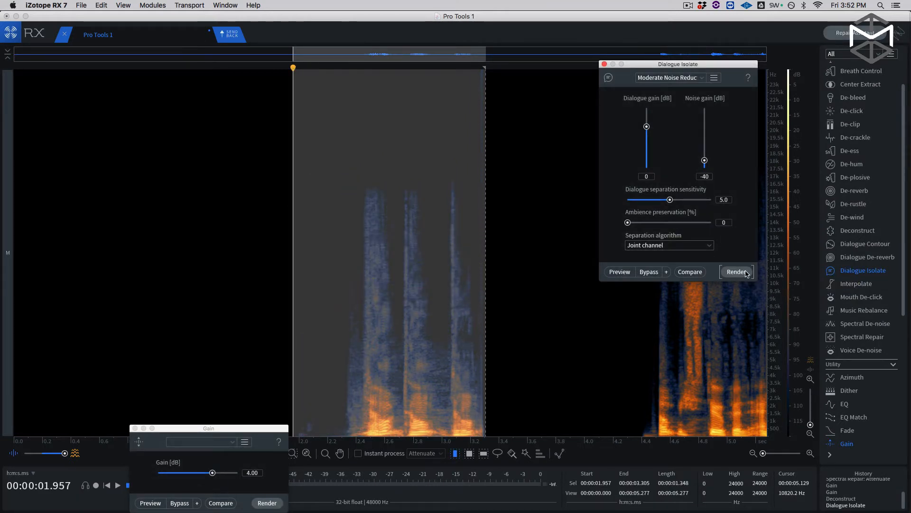
key("space")
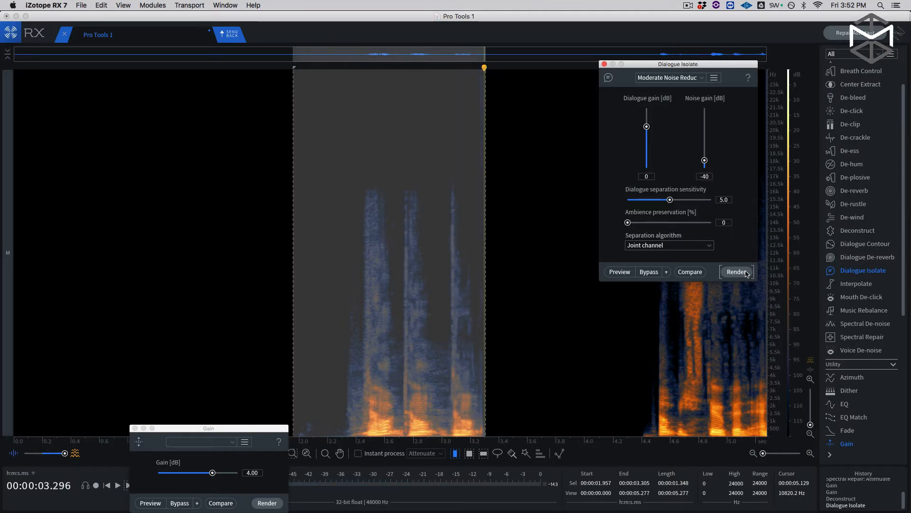
Undo and redo the Dialogue Isolate render, playing the phrase each time to compare it with and without the processing.
key("super+z")
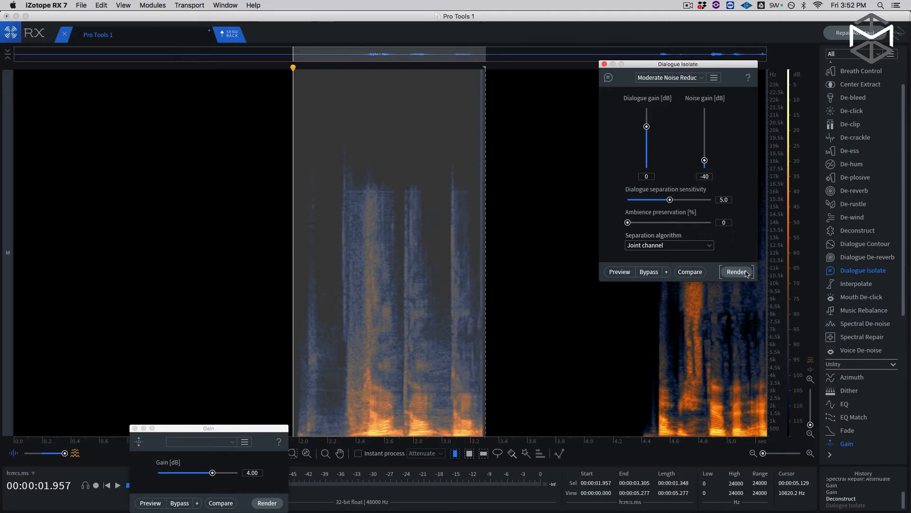
key("space")
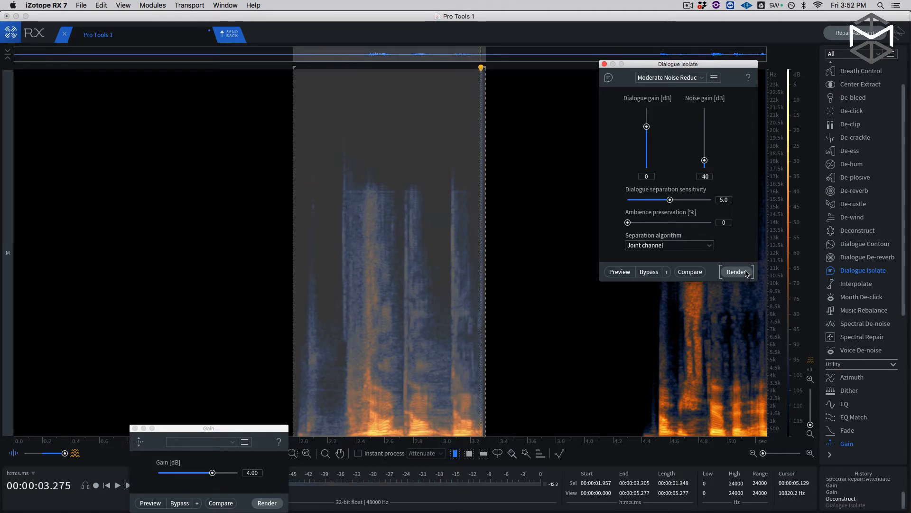
key("super+shift+z")
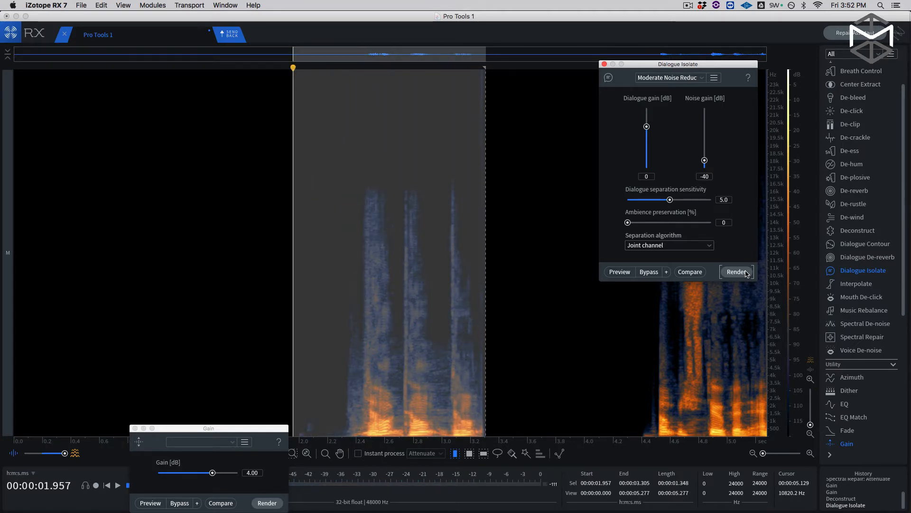
key("space")
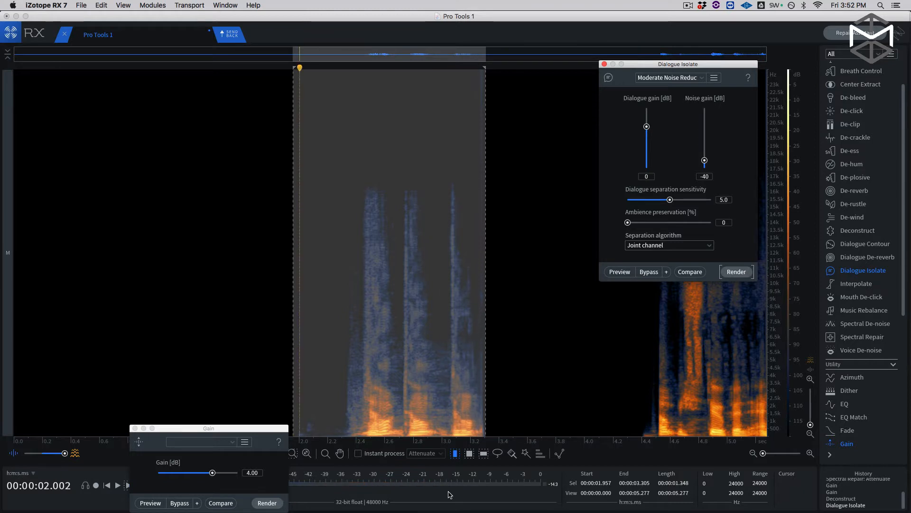
Render a 4.00 dB Gain on the isolated phrase and play the boosted result.
left_click(266, 503)
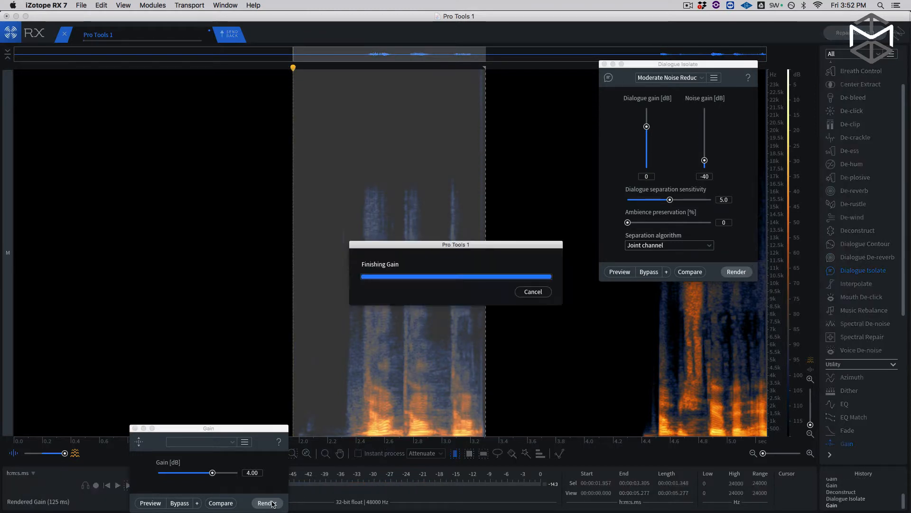
key("space")
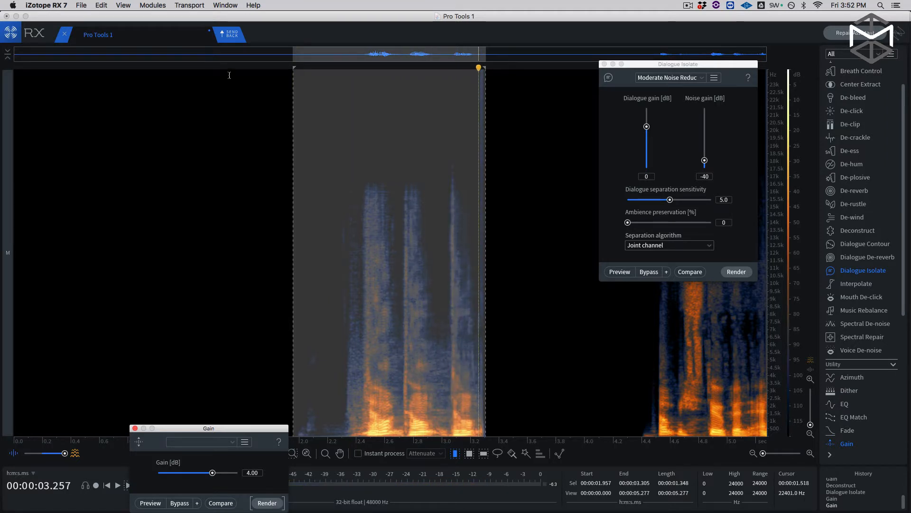
Send the repaired audio back to Pro Tools, render it onto the selected DX 3 clip and play it from about 01:36:46:20.
left_click(231, 35)
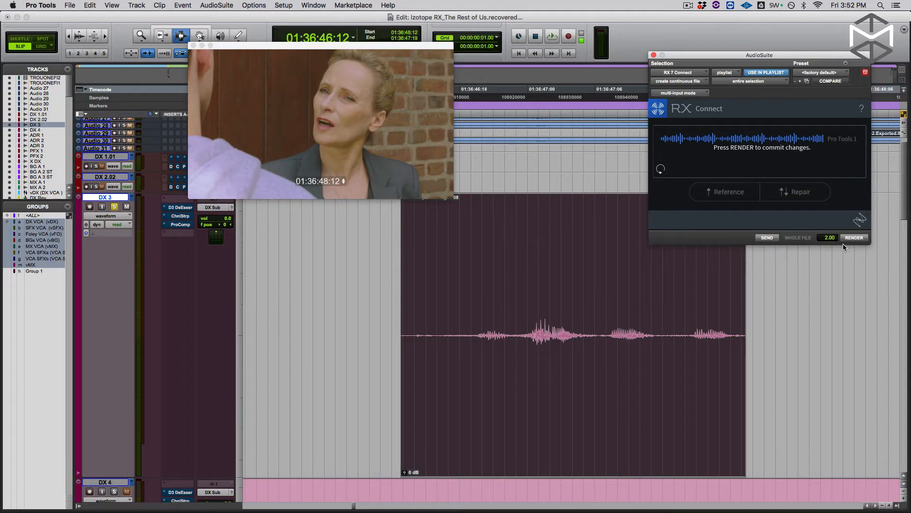
left_click(850, 239)
left_click(487, 309)
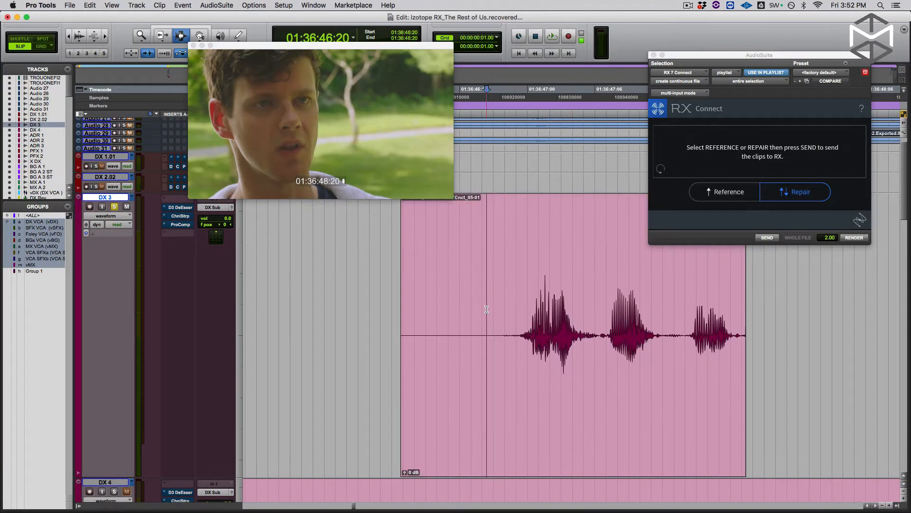
key("space")
key("space")
Select the following birds-RX7Cnct_01-01 clip on DX 3 and play it to check its sound.
key("r")
key("r")
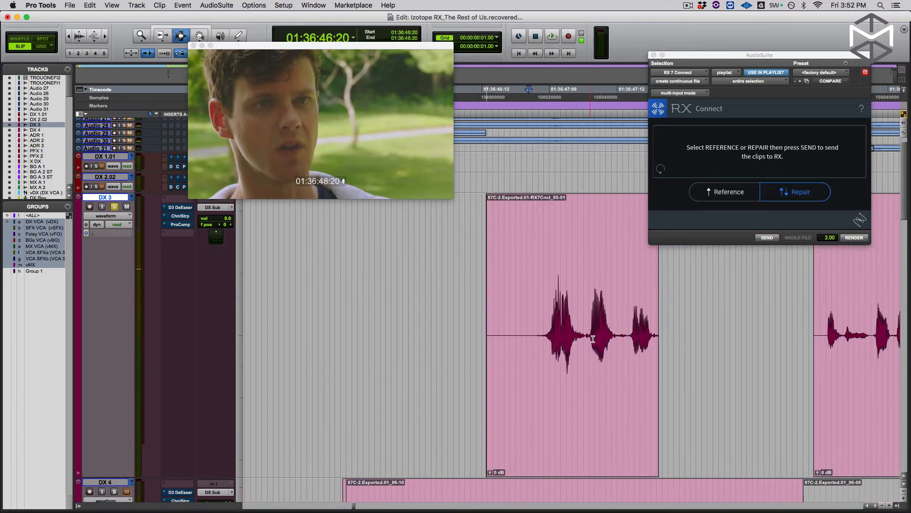
scroll(733, 346, "right", 3)
scroll(733, 346, "down", 1)
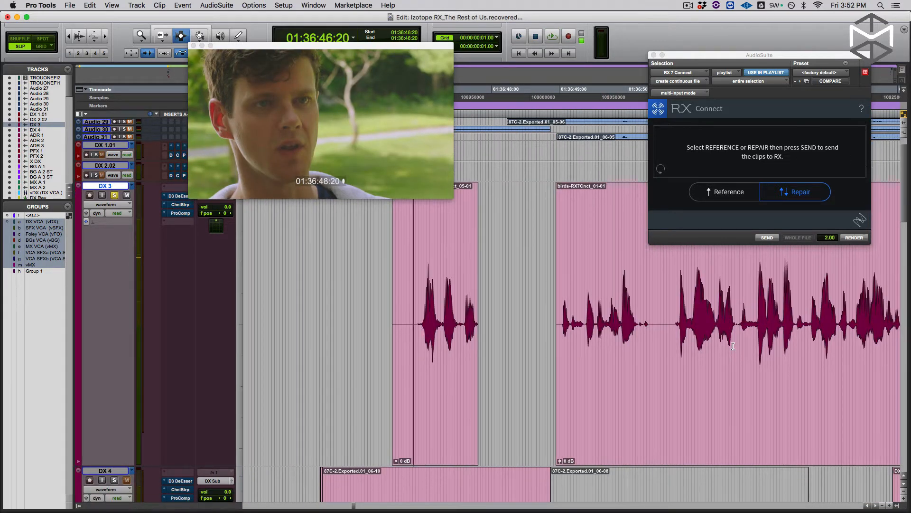
scroll(733, 346, "right", 3)
left_click(621, 348)
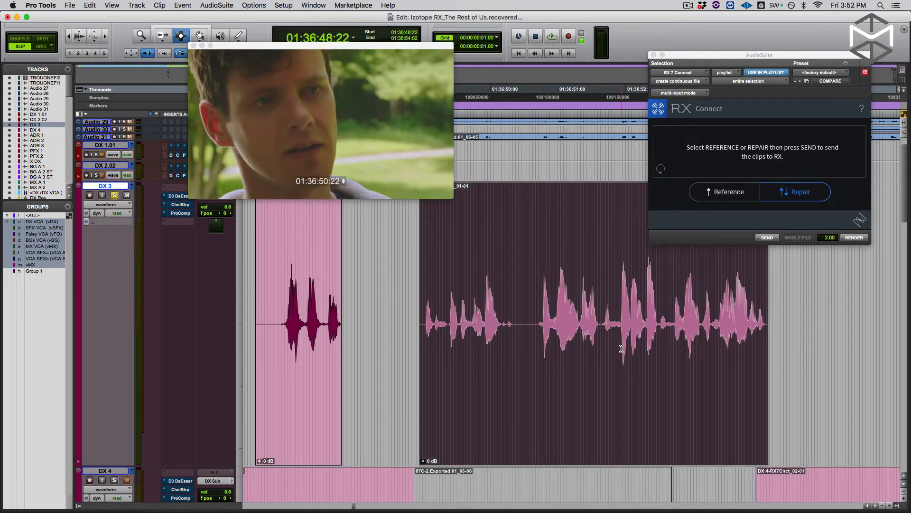
key("space")
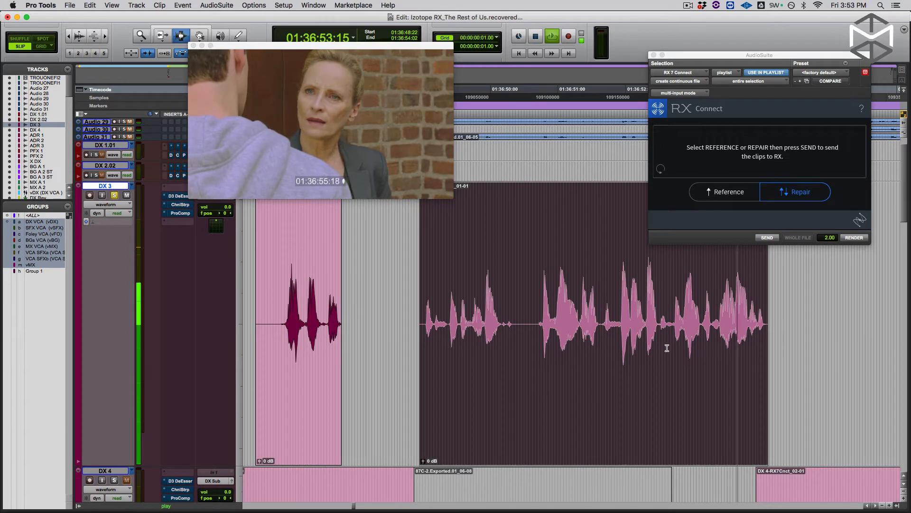
key("space")
Play DX 3 from about 01:36:57:00 to examine the short fragment just before the 87C-2.Exported.01_03-10 clip.
scroll(617, 352, "right", 5)
left_click(552, 331)
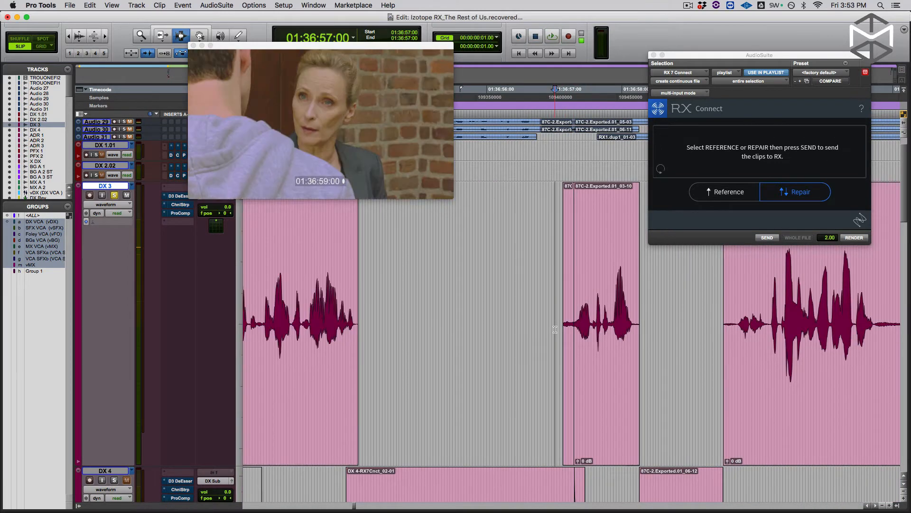
key("space")
key("space")
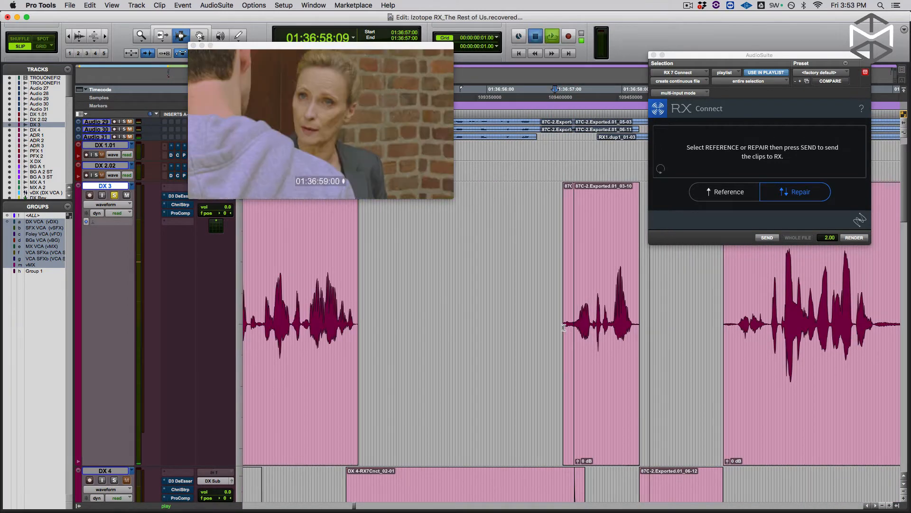
left_click(564, 328)
key("space")
key("space")
Delete the short fragment before the 87C-2.Exported.01_03-10 clip on DX 3 and play from about 01:36:56:23.
left_click(570, 324, "shift")
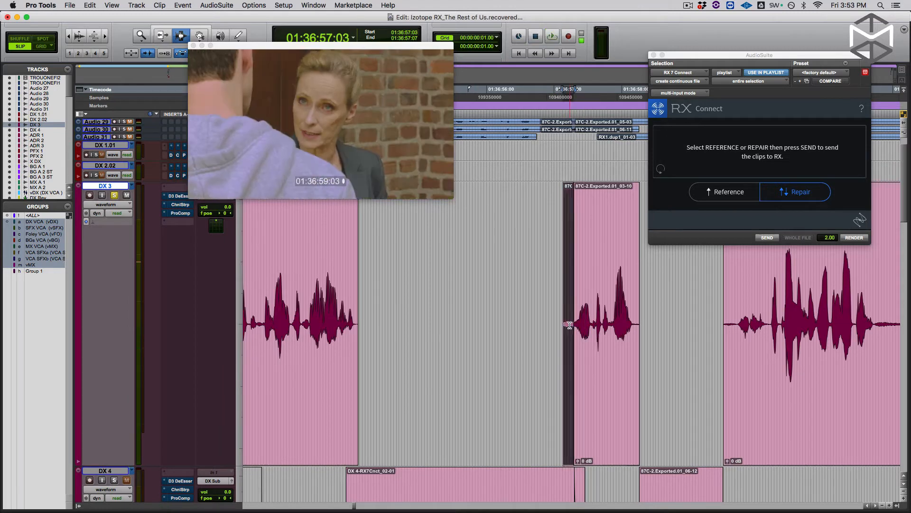
key("space")
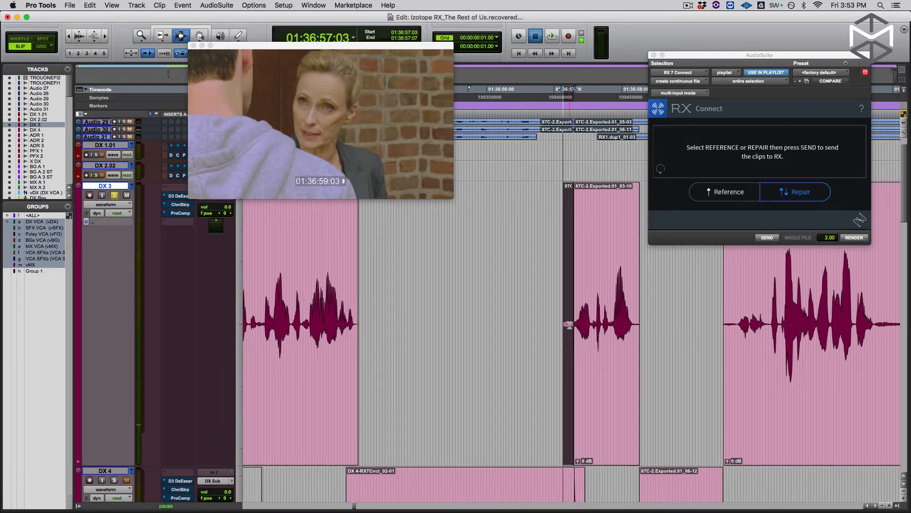
left_click(554, 318)
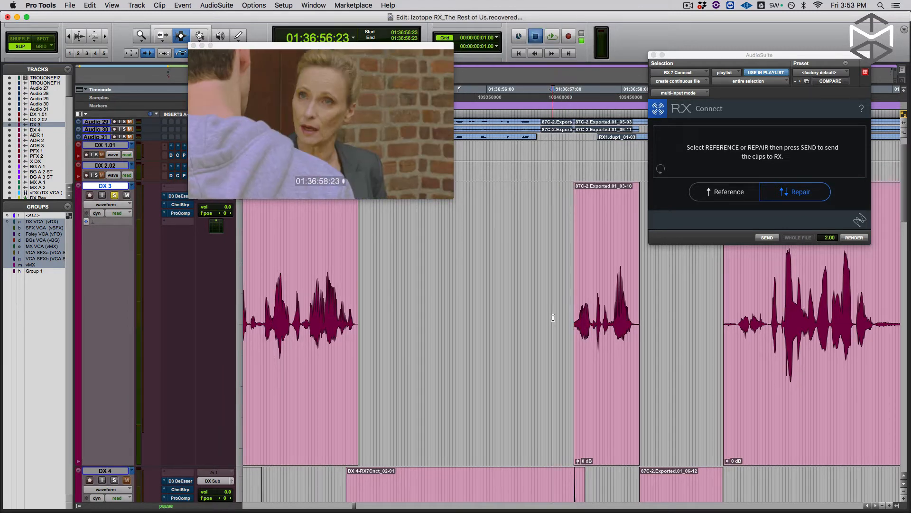
key("space")
Select the whole 87C-2.Exported.01_03-10 clip on DX 3 and play it to check for unwanted noise.
double_click(590, 326)
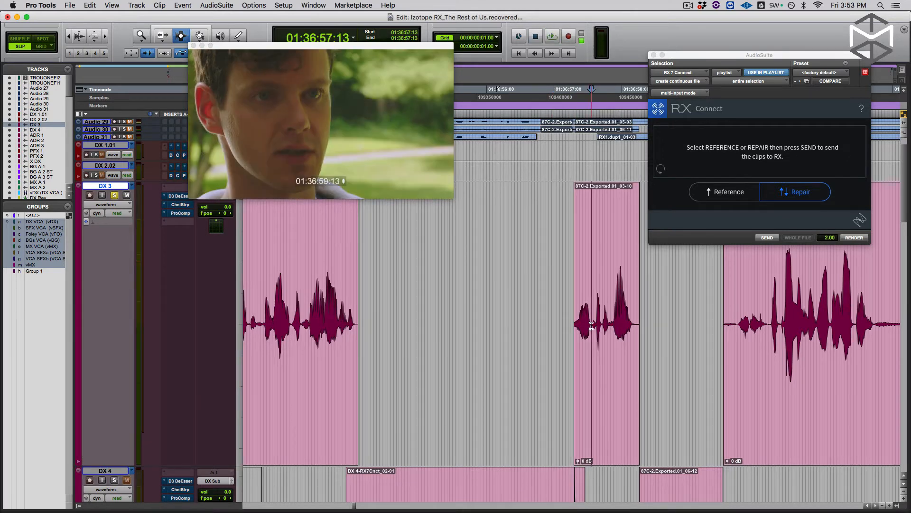
key("t")
key("t")
key("space")
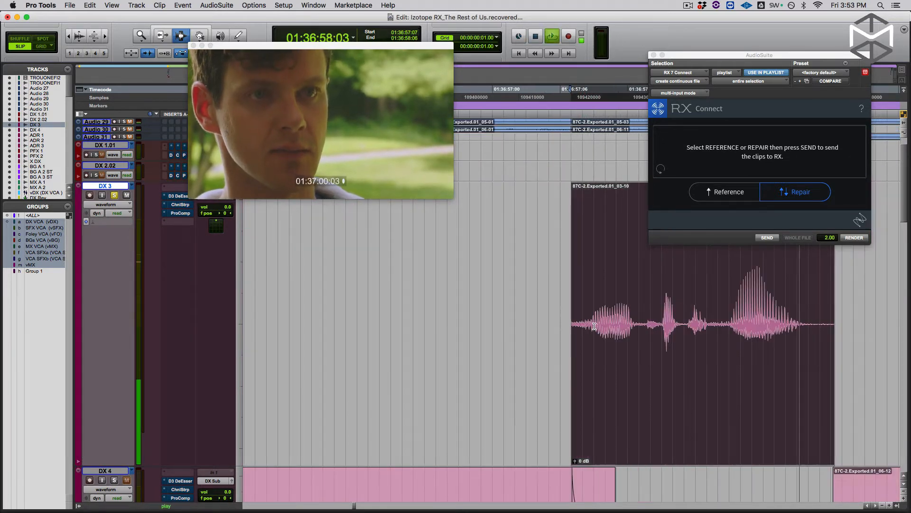
key("space")
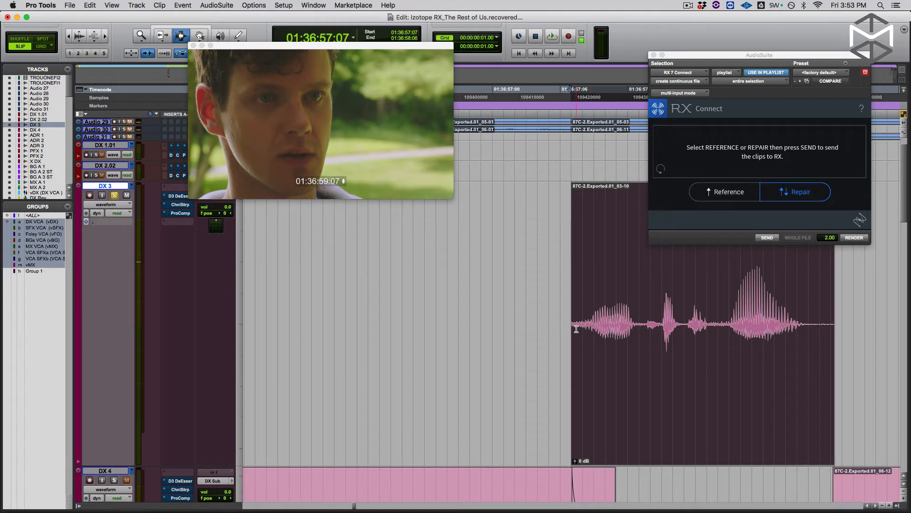
Send the selected 87C-2.Exported.01_03-10 clip to RX 7 for repair through RX Connect.
scroll(610, 321, "right", 5)
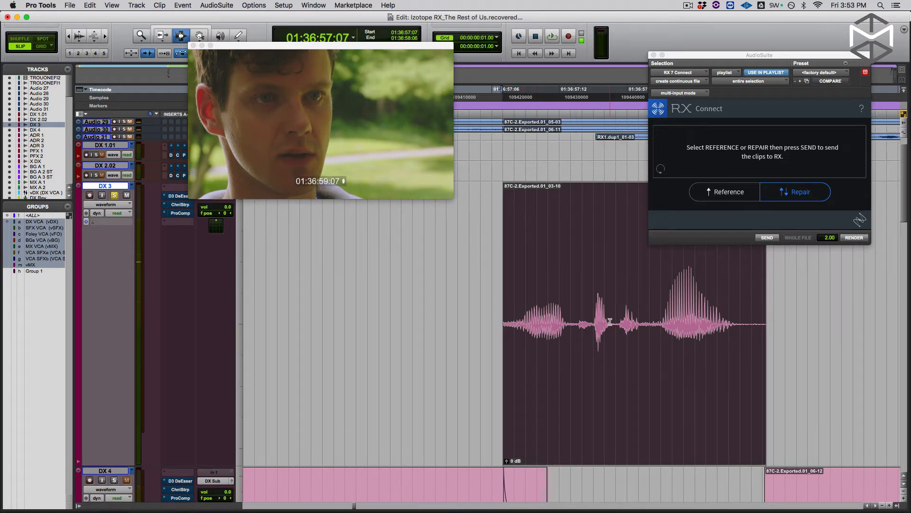
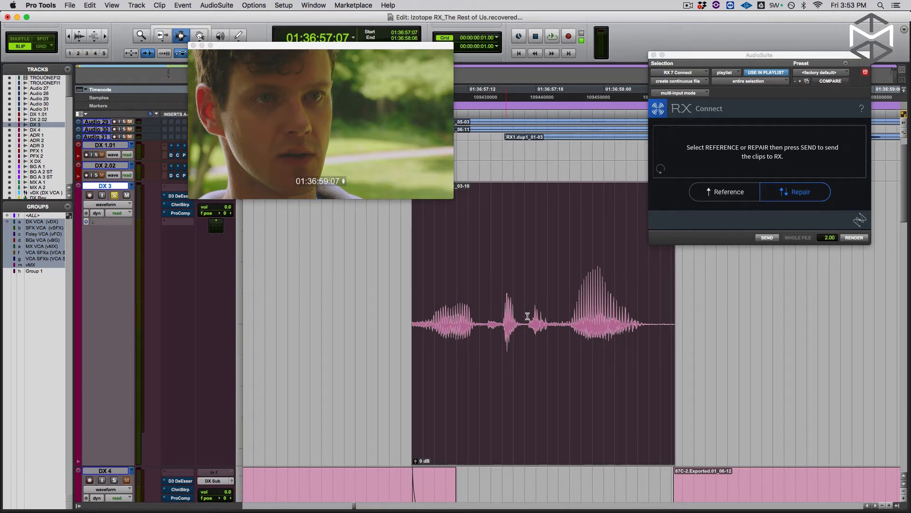
left_click(798, 197)
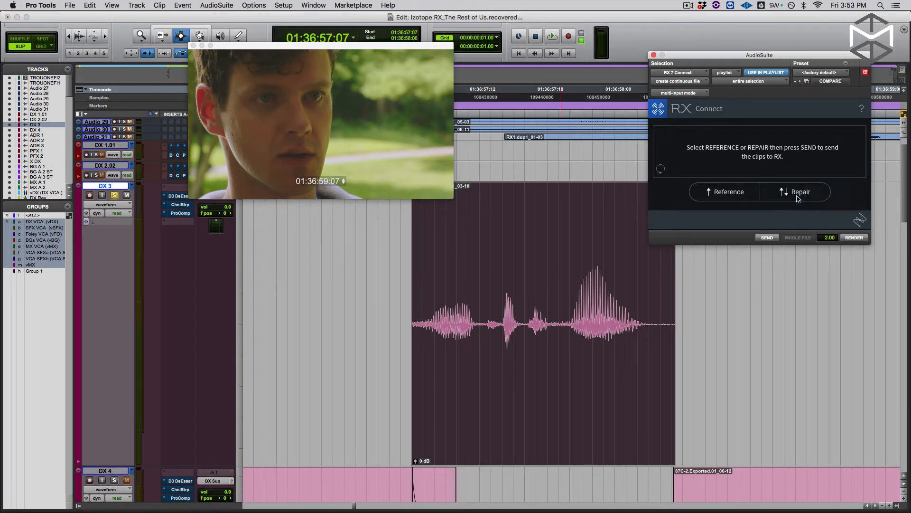
left_click(772, 239)
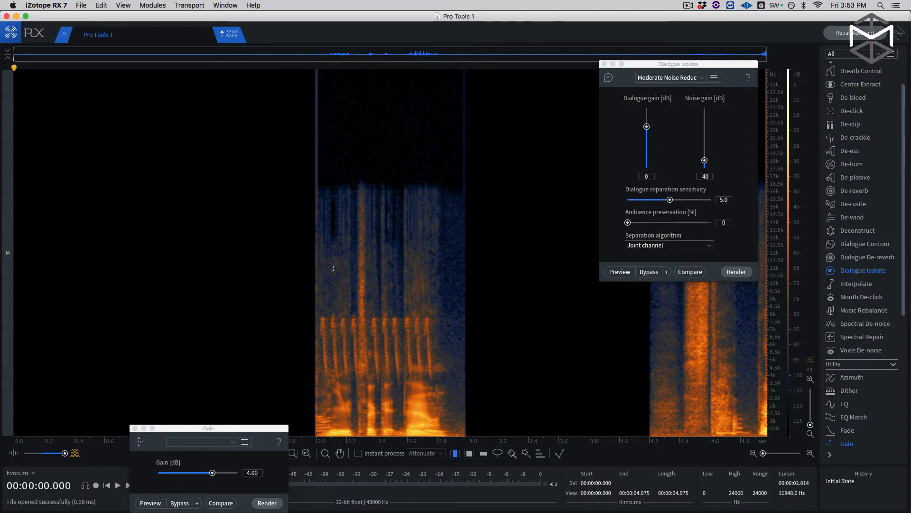
Close the Gain and Dialogue Isolate modules to expose the dialogue and chirps around 2.0 to 2.8 s in the spectrogram.
scroll(357, 275, "up", 5)
scroll(357, 274, "up", 2)
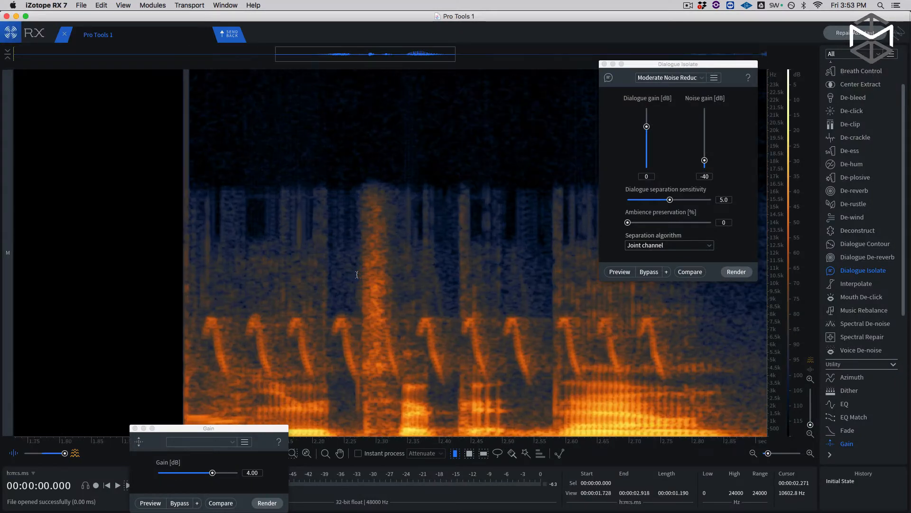
left_click(135, 428)
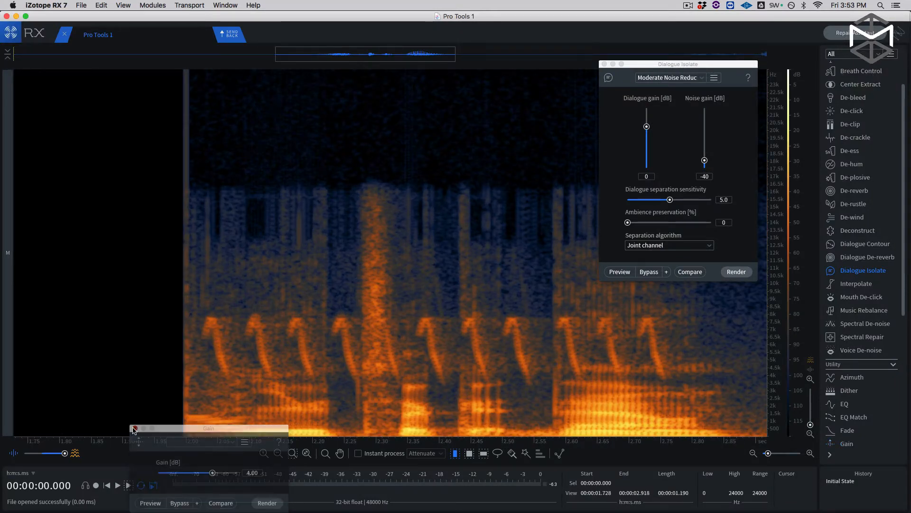
left_click(604, 64)
scroll(535, 333, "up", 1)
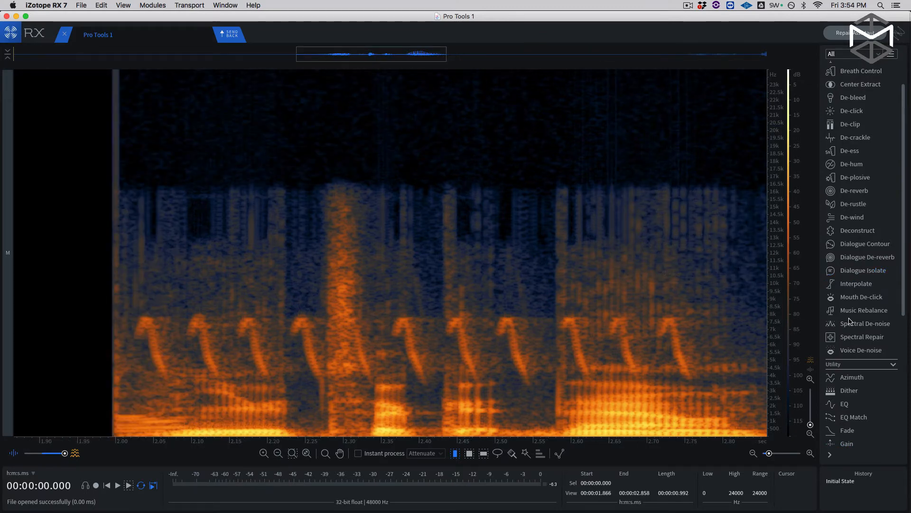
Lasso-select the eleven curved chirps between about 2.017 and 2.765 s, roughly 3 to 8 kHz, and open Spectral Repair.
mouse_move(138, 337)
left_mouse_down()
mouse_move(128, 317)
mouse_move(138, 339)
left_mouse_up()
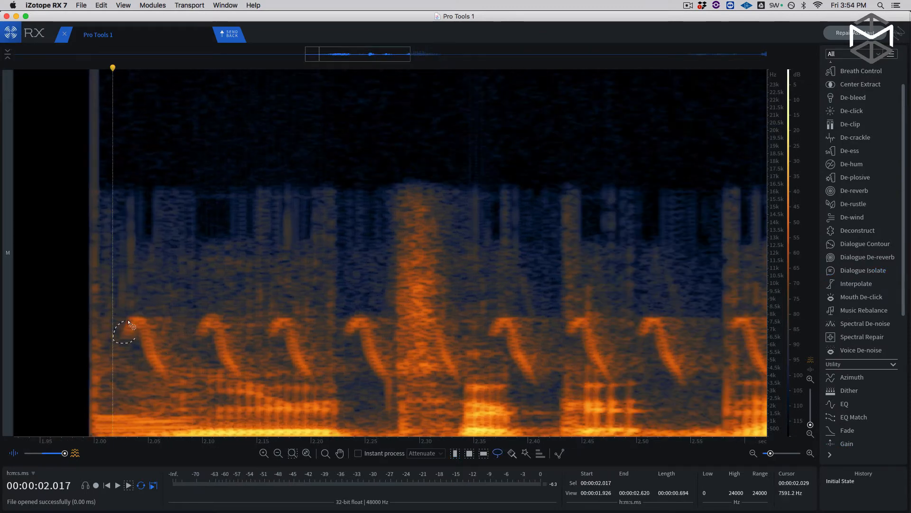
mouse_move(208, 335)
left_mouse_down()
mouse_move(228, 317)
mouse_move(212, 337)
left_mouse_up()
left_click_drag(281, 336, 313, 365)
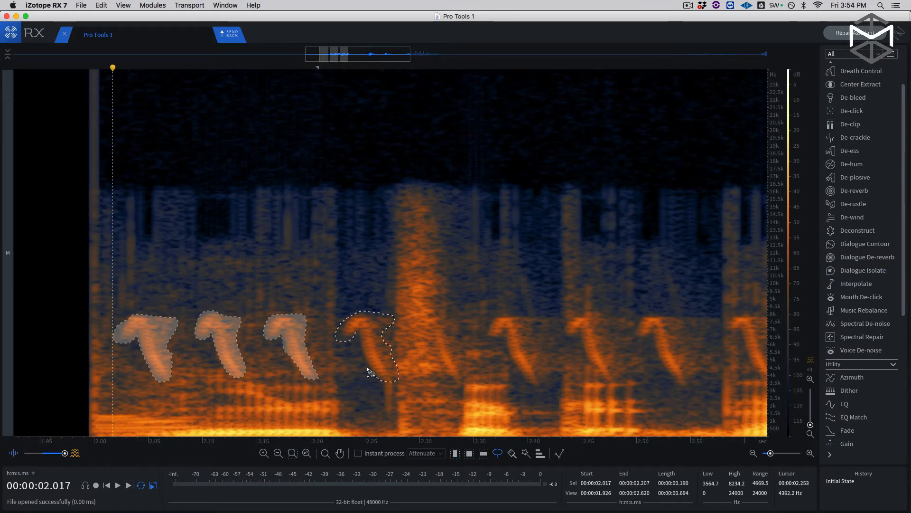
left_click_drag(368, 369, 356, 333)
left_click_drag(503, 335, 506, 334)
left_click_drag(429, 331, 431, 332)
left_click_drag(578, 335, 581, 335)
mouse_move(650, 335)
left_mouse_down()
mouse_move(659, 350)
mouse_move(654, 333)
left_mouse_up()
scroll(654, 333, "right", 5)
left_click_drag(403, 330, 406, 328)
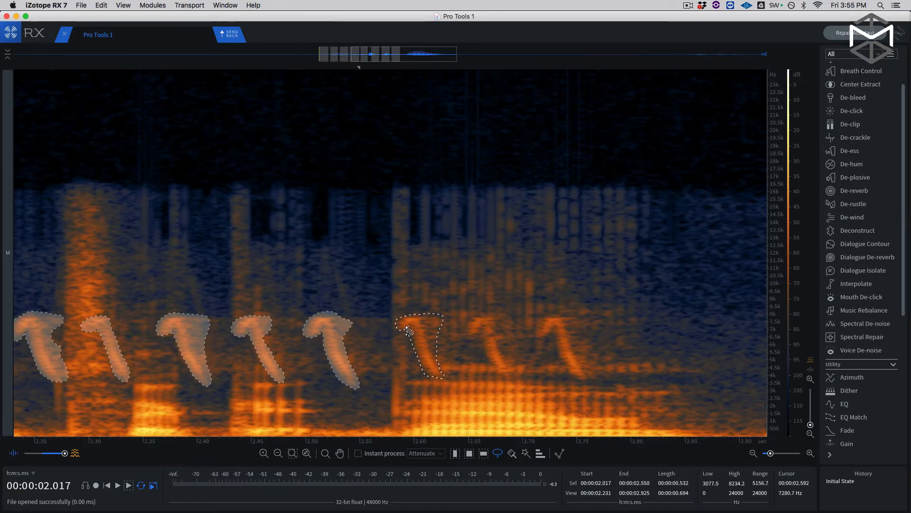
left_click_drag(467, 319, 469, 321)
left_click_drag(541, 319, 543, 321)
scroll(546, 332, "down", 2)
left_click(862, 336)
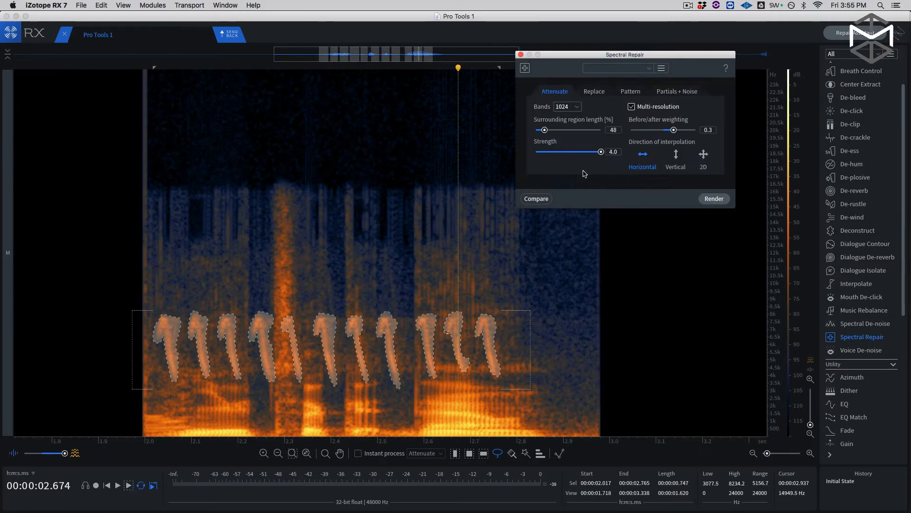
Attenuate the selected chirps twice in Spectral Repair with vertical interpolation and play back the result.
left_click(676, 156)
left_click(714, 199)
left_click(715, 200)
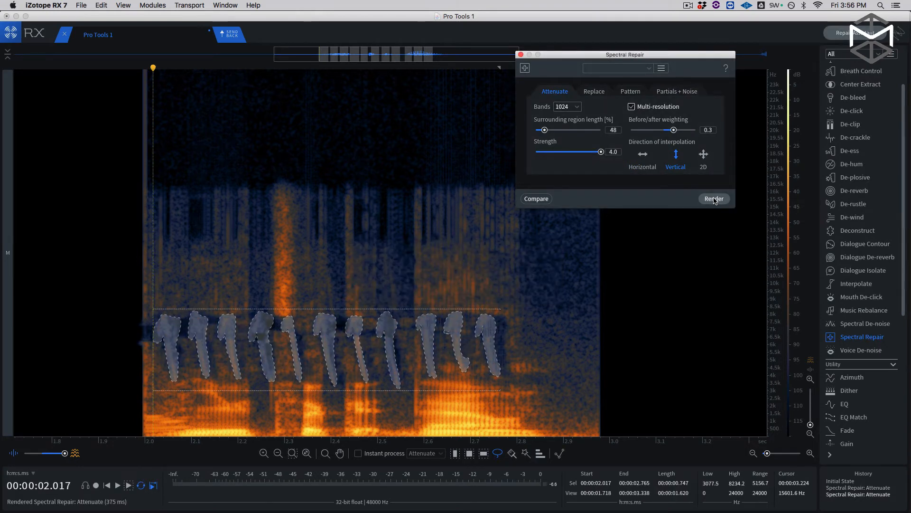
left_click(140, 180)
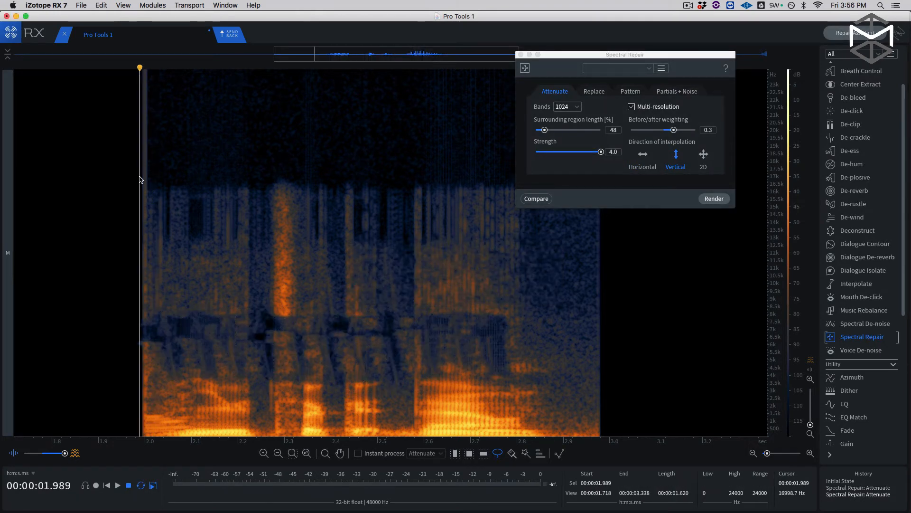
key("space")
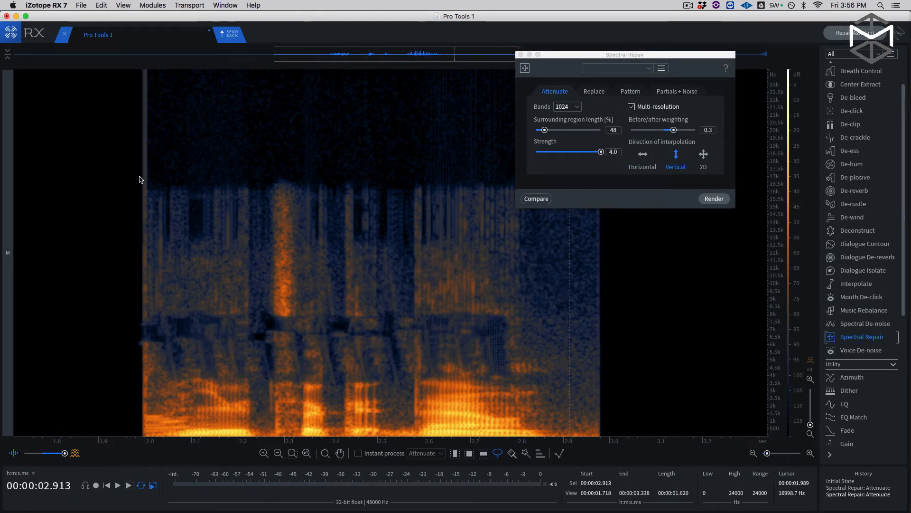
Undo the last chirp attenuation, render two more vertical attenuation passes and play the dialogue again.
key("super+z")
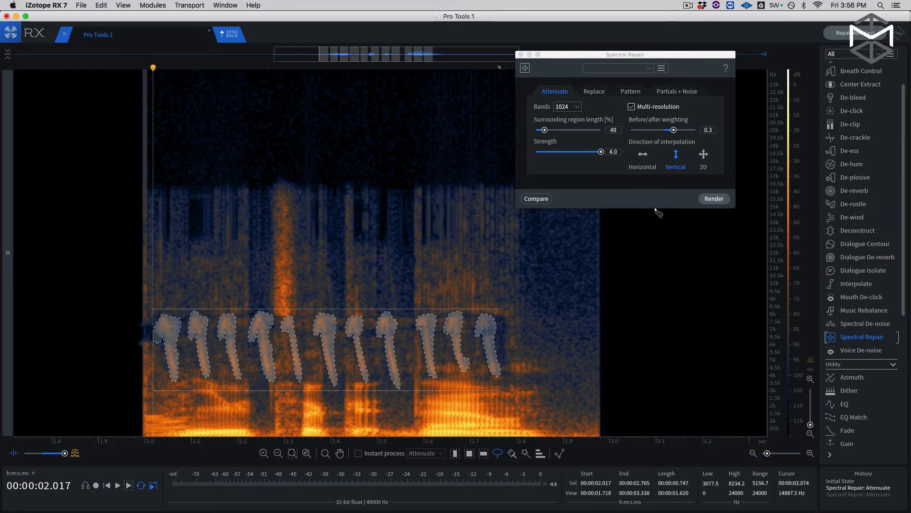
left_click(704, 202)
left_click(711, 199)
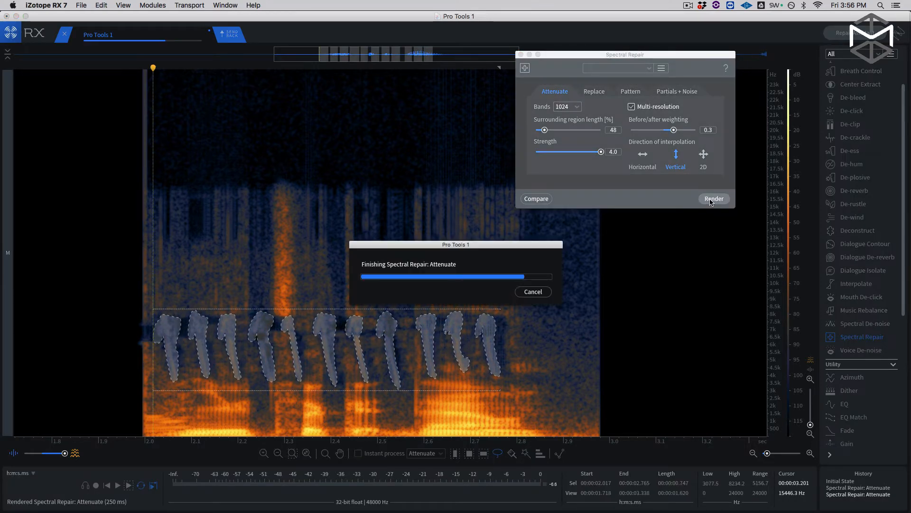
left_click(132, 199)
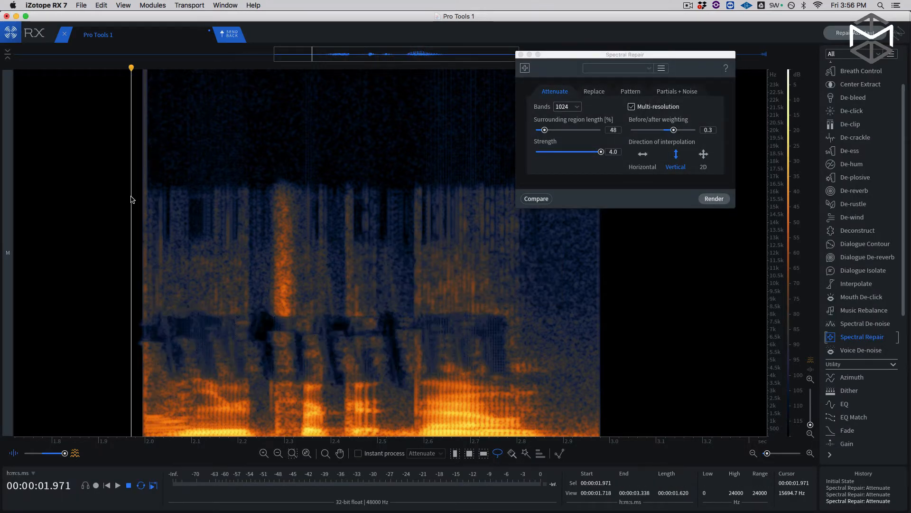
key("space")
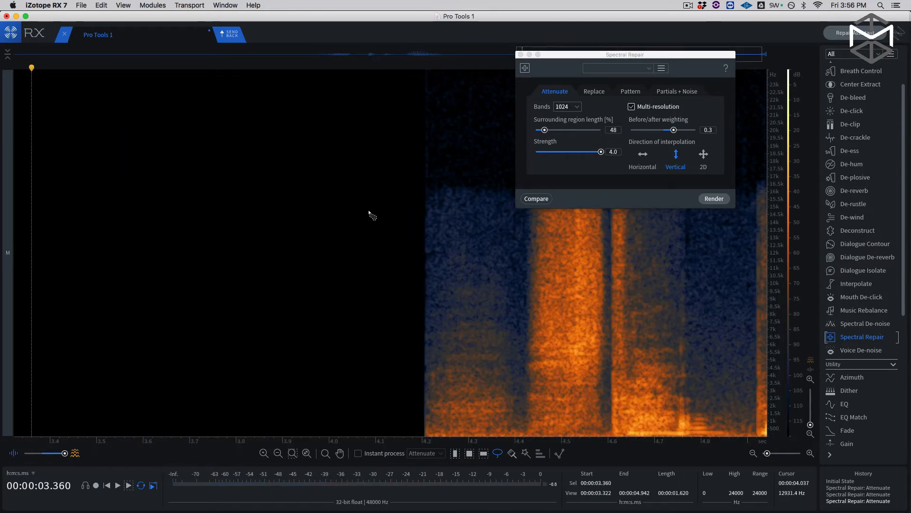
Close Spectral Repair and set the spectrogram's frequency scale to Bark.
scroll(372, 215, "down", 3)
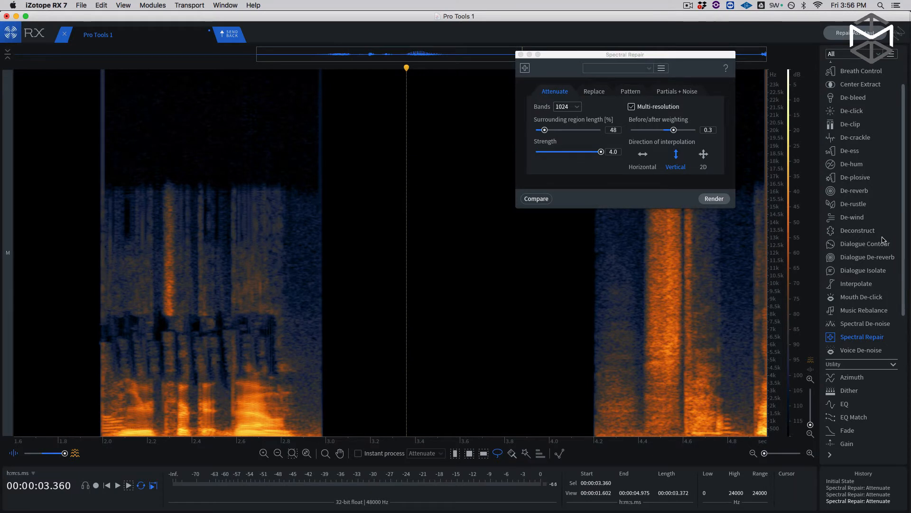
left_click(521, 55)
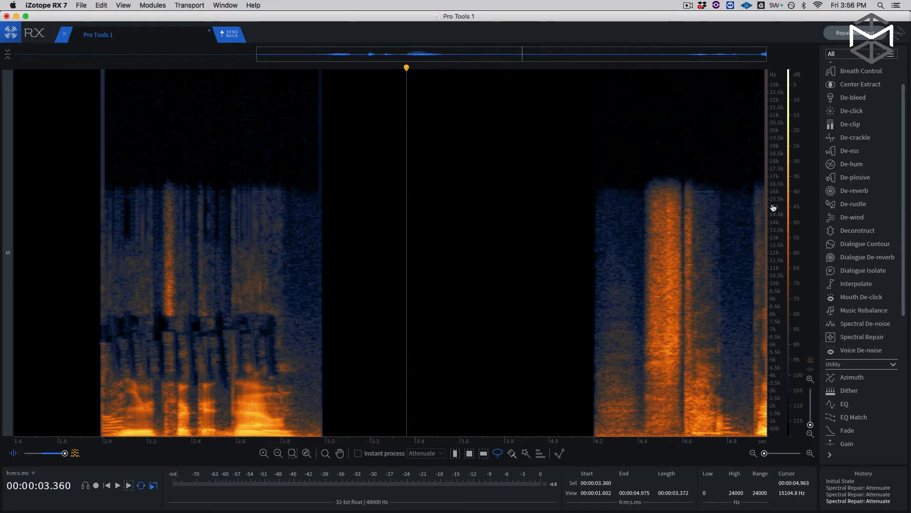
right_click(775, 205)
mouse_move(798, 210)
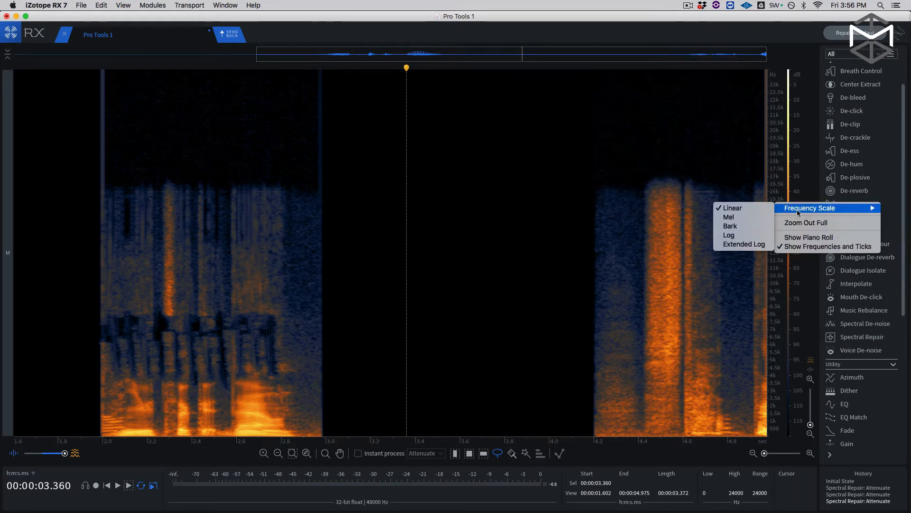
left_click(768, 227)
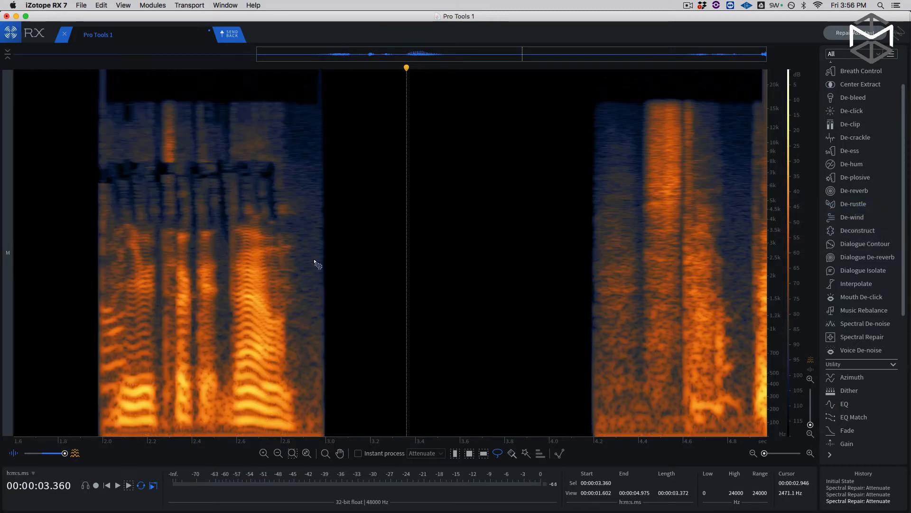
Brush-select the unwanted harmonics at the dialogue's start, between 1.983 and 2.108 s and about 246 Hz to 12.9 kHz.
scroll(315, 263, "up", 3)
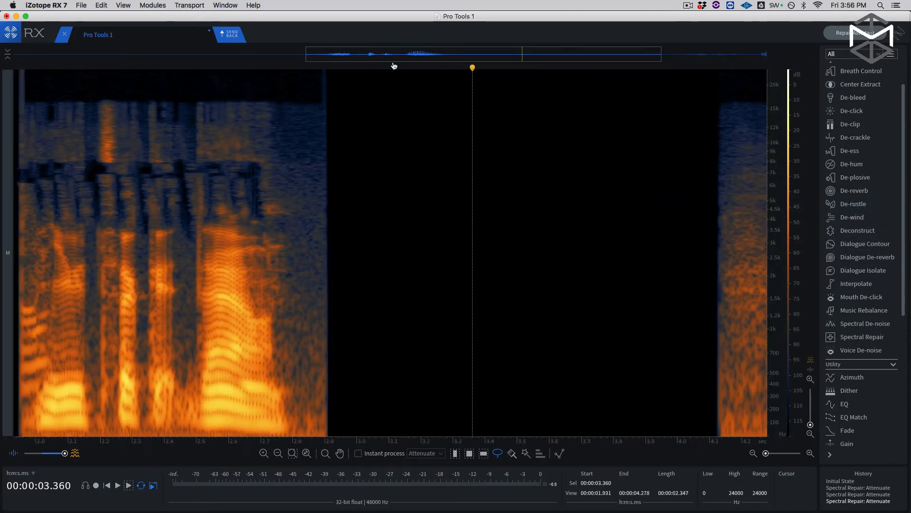
left_click_drag(394, 66, 272, 71)
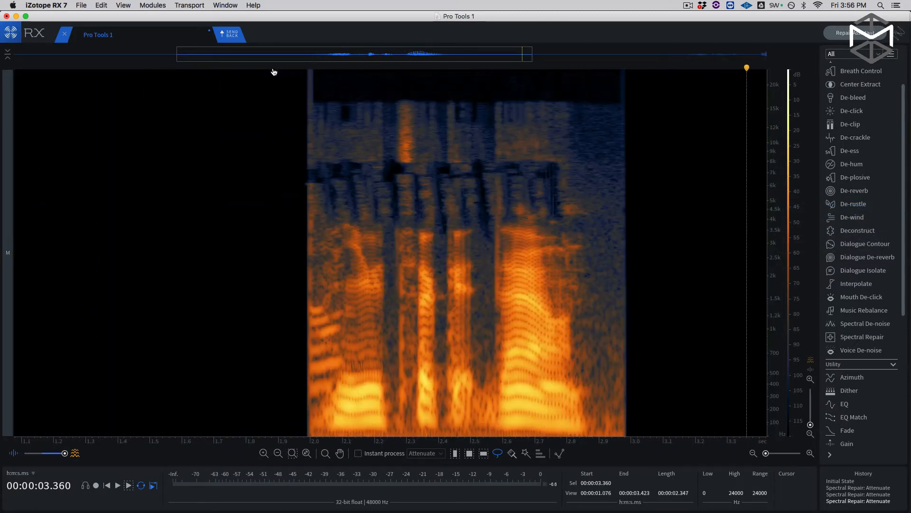
scroll(340, 239, "up", 5)
scroll(340, 241, "up", 2)
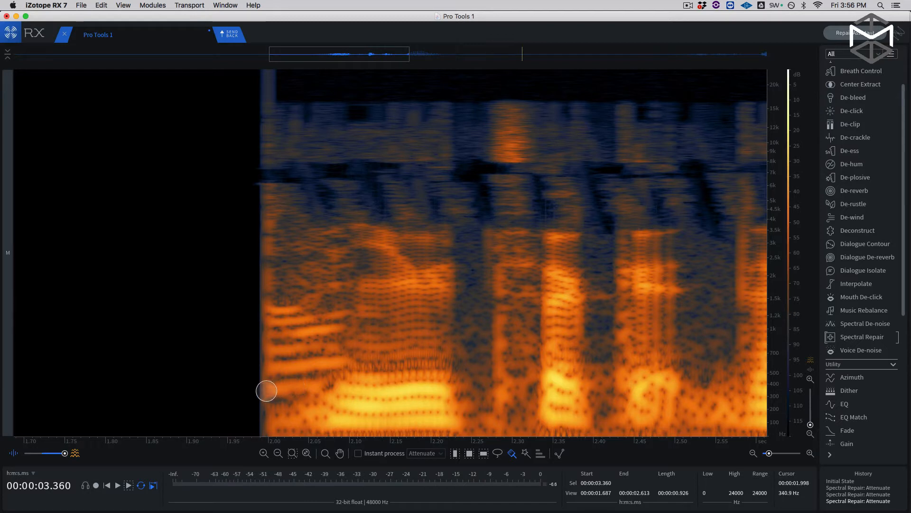
mouse_move(265, 392)
left_mouse_down()
mouse_move(332, 377)
mouse_move(342, 346)
mouse_move(265, 333)
mouse_move(347, 326)
mouse_move(301, 304)
mouse_move(350, 124)
left_mouse_up()
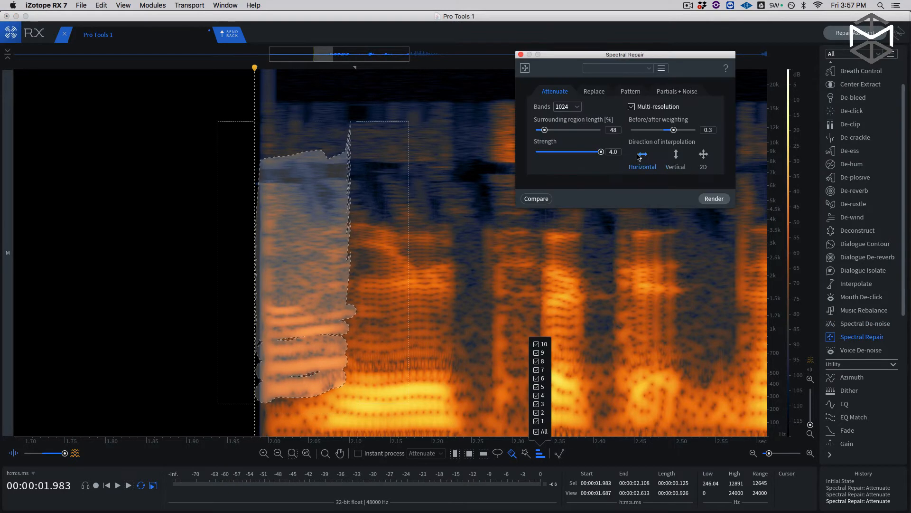
Attenuate the selected harmonics vertically with 512 bands, 71% surrounding region and -1.0 before/after weighting, and play the result.
mouse_move(254, 67)
left_mouse_down()
mouse_move(190, 66)
mouse_move(207, 67)
left_mouse_up()
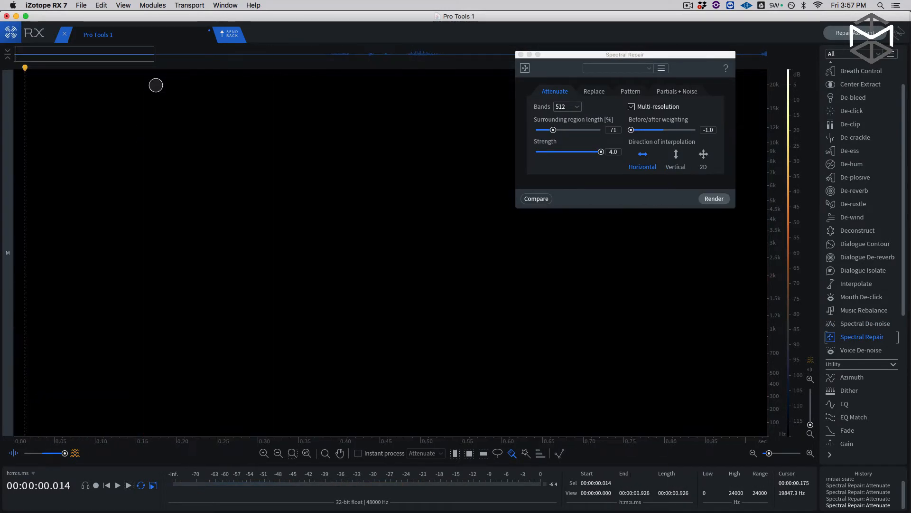
left_click(415, 75)
scroll(414, 74, "up", 3)
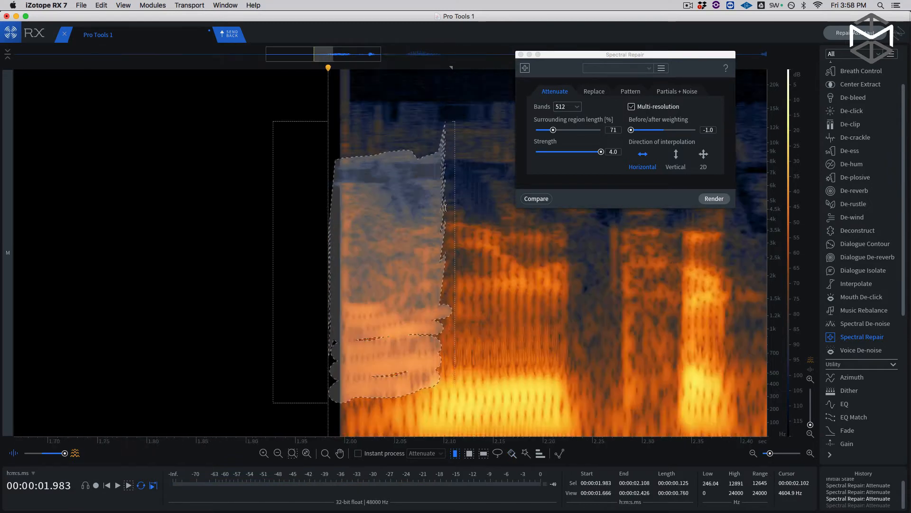
left_click(294, 76)
key("space")
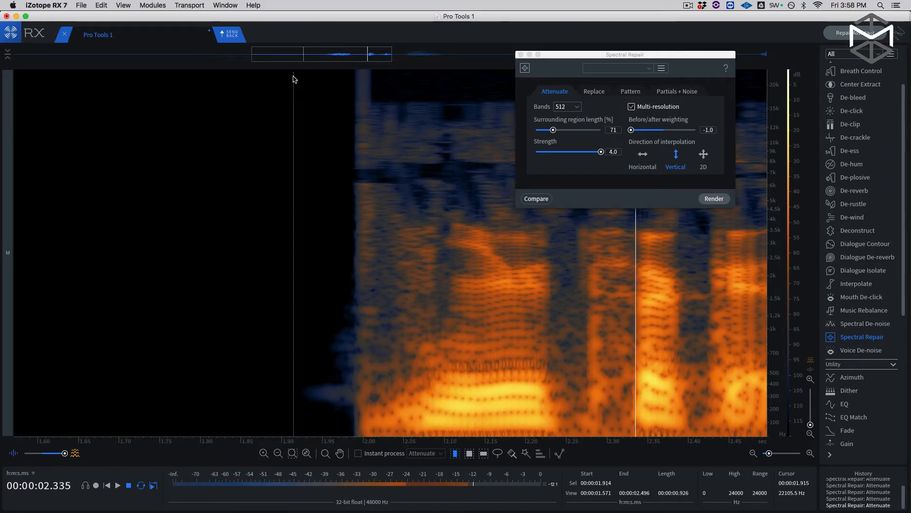
key("space")
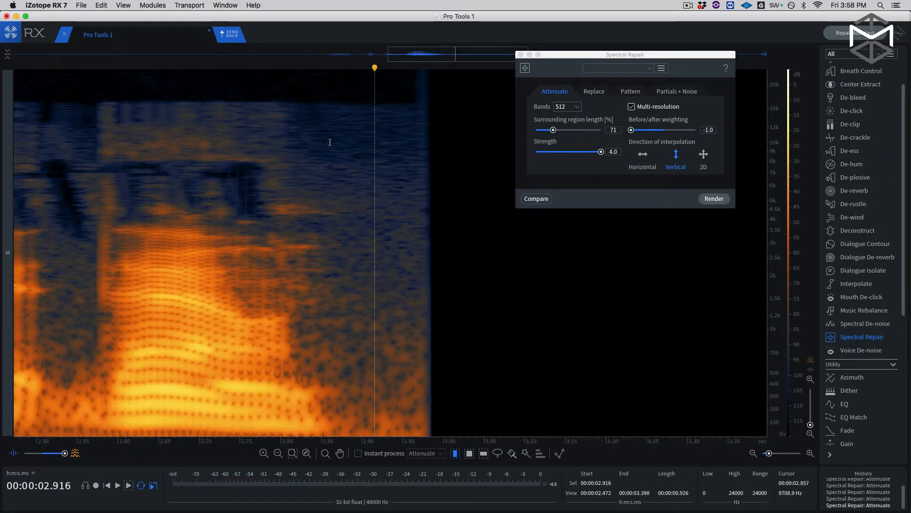
Close Spectral Repair, select the noise-only tail of the dialogue from 2.887 to 2.970 s and play it.
left_click_drag(418, 60, 290, 63)
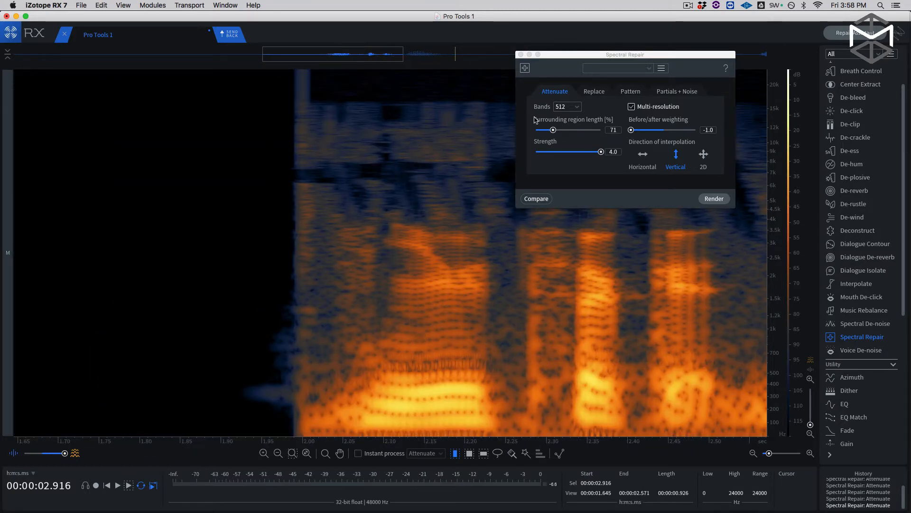
left_click(521, 54)
left_click_drag(368, 58, 395, 62)
scroll(379, 132, "up", 3)
scroll(379, 132, "down", 3)
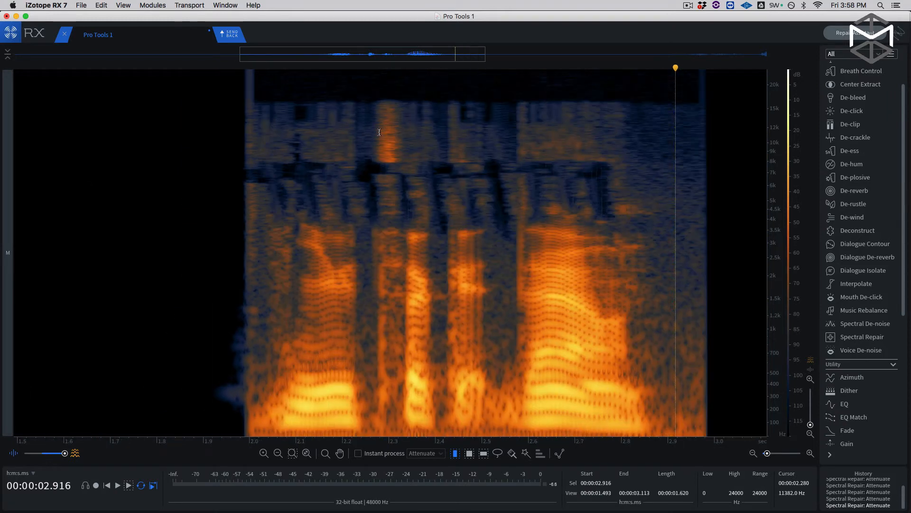
left_click_drag(663, 177, 701, 177)
key("space")
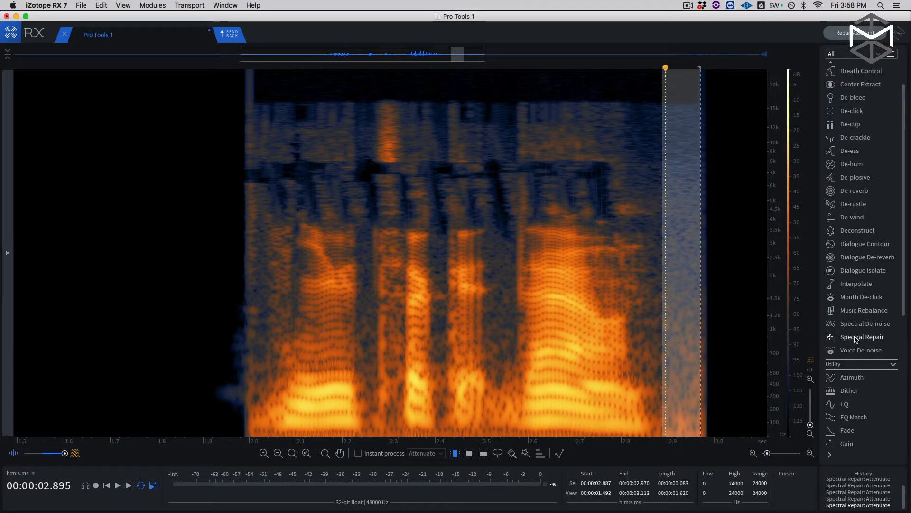
Learn the noise profile from the selected tail and render Spectral De-noise over the whole file with reduction 15.4.
left_click(846, 324)
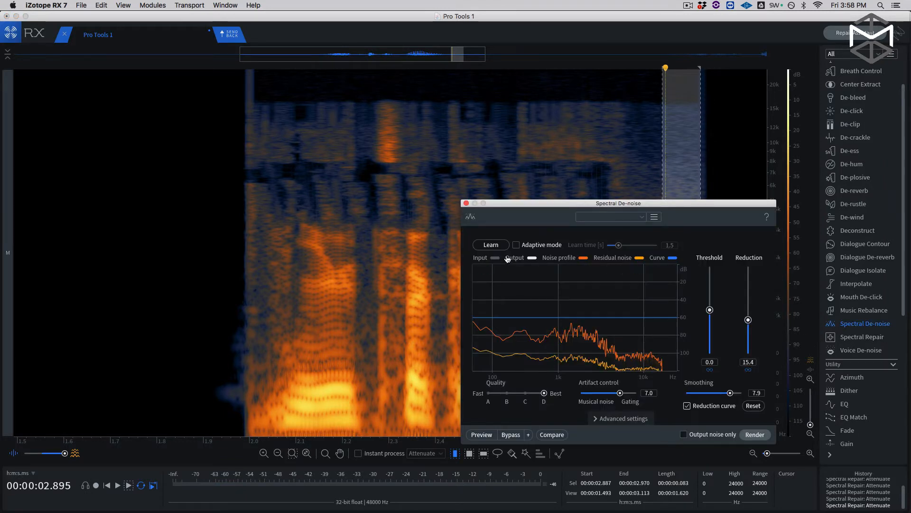
left_click(491, 245)
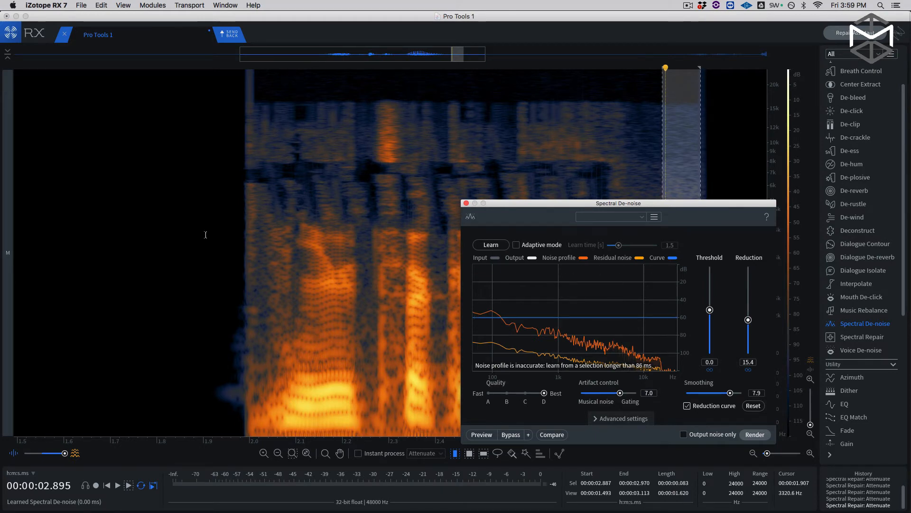
key("super+a")
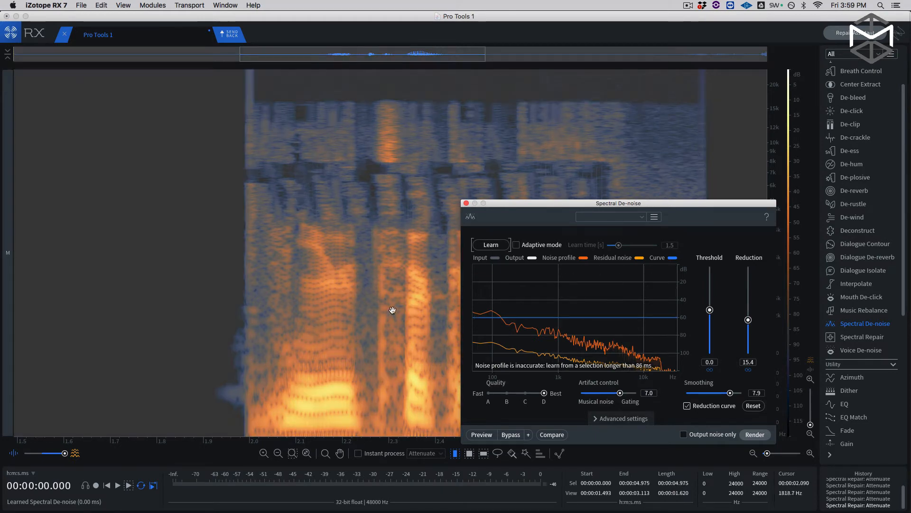
left_click(760, 436)
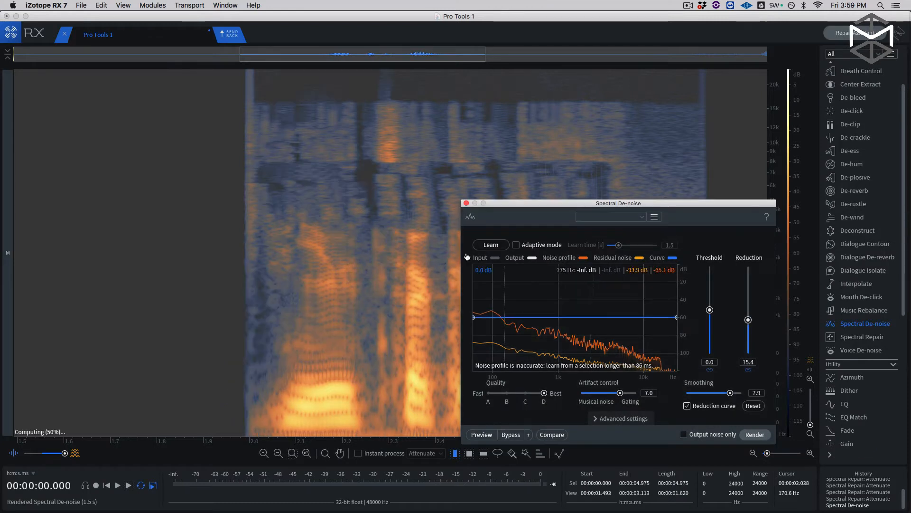
Play the denoised dialogue from 1.960 s and close Spectral De-noise.
left_click(231, 222)
key("space")
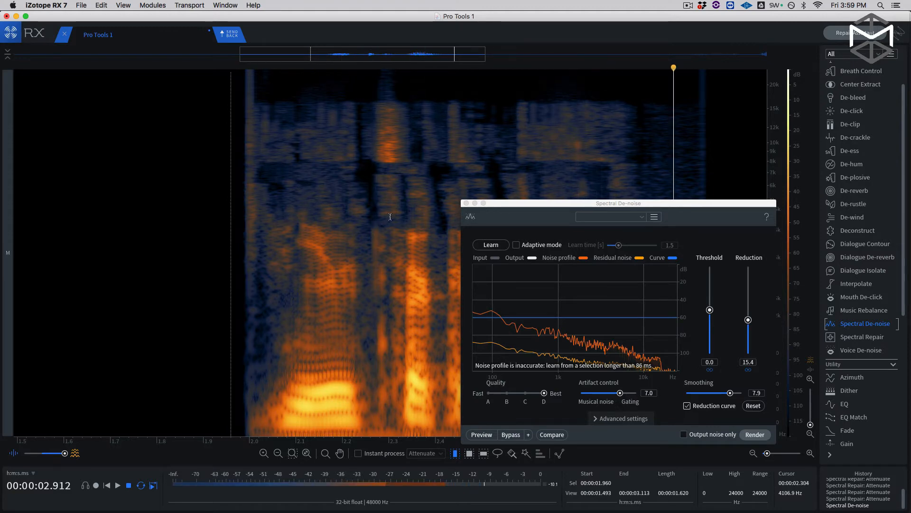
left_click(466, 203)
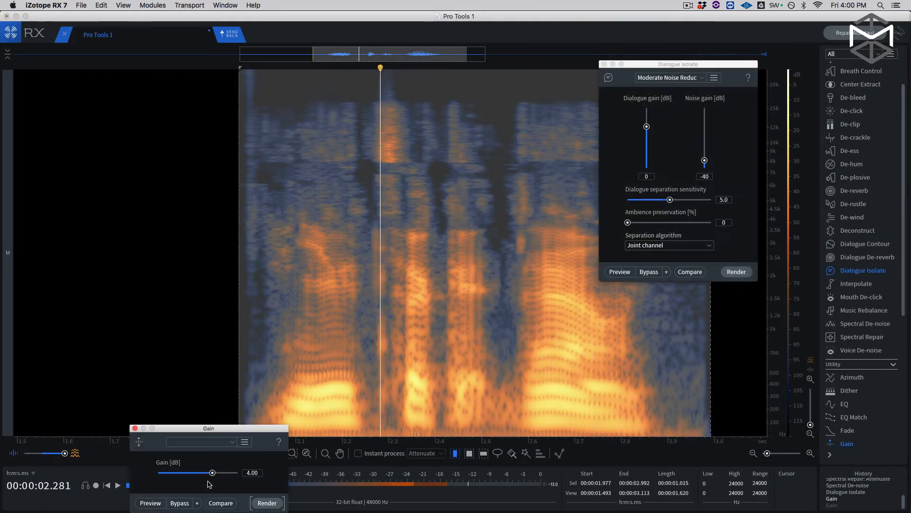
Send the cleaned clip back to Pro Tools, render it onto DX 3 with RX Connect and play it.
left_click(233, 35)
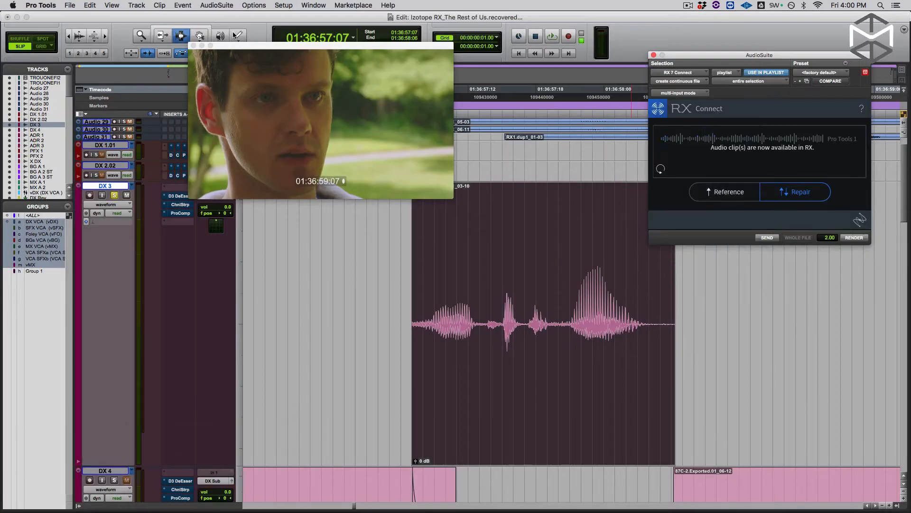
left_click(855, 237)
left_click(397, 334)
key("space")
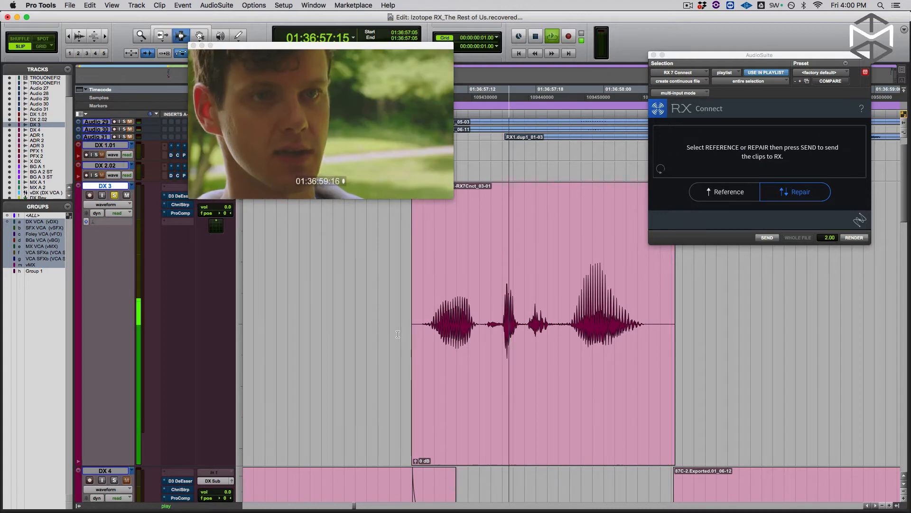
key("space")
Select the next DX 3 clip, 87C-2.Exported.01_03-13, and play it to check for unwanted noise.
key("r")
key("r")
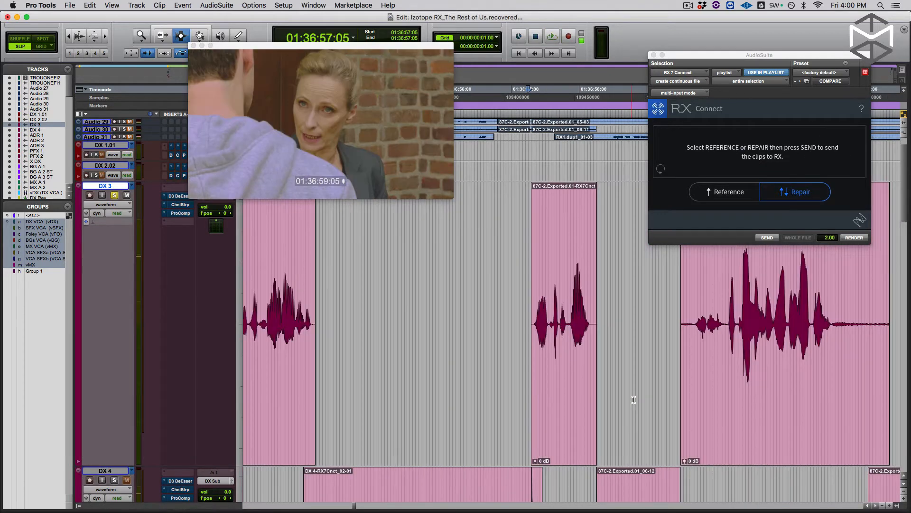
double_click(712, 351)
scroll(722, 350, "right", 5)
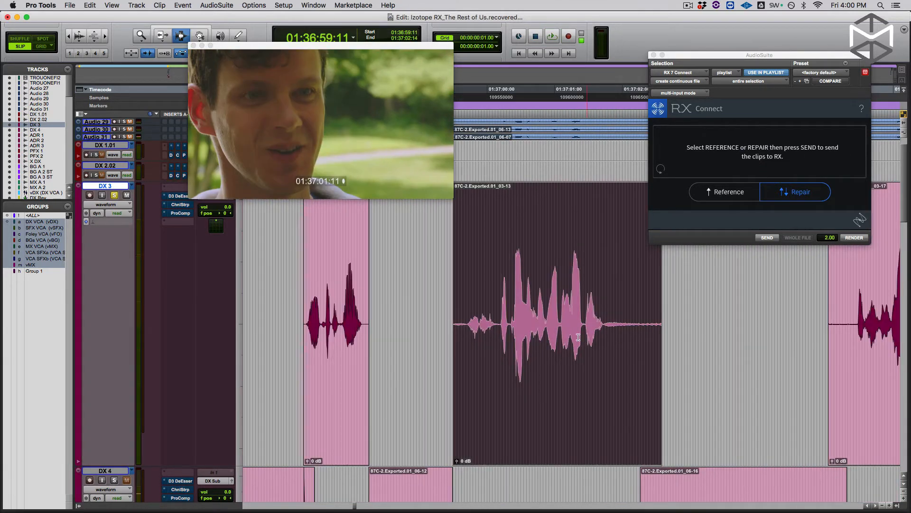
key("space")
left_click(602, 325)
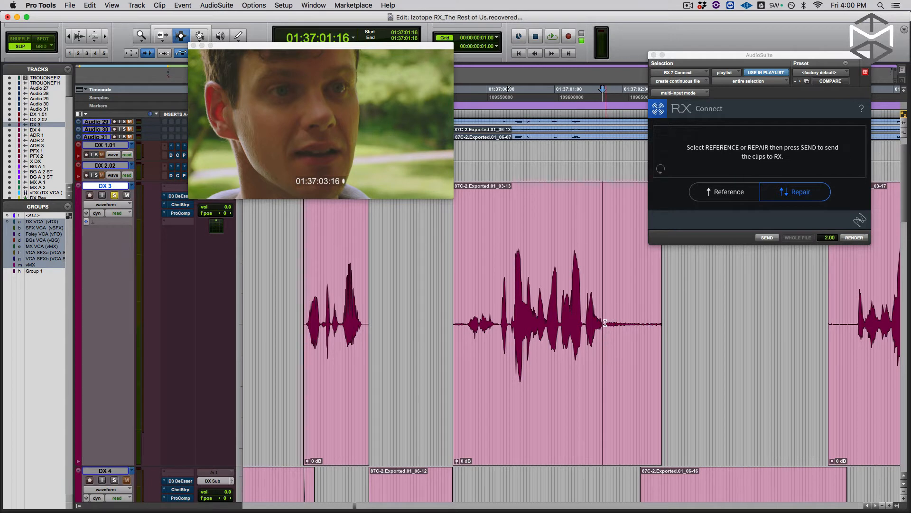
Reselect the whole 87C-2.Exported.01_03-13 clip and send it to RX 7 for repair through RX Connect.
double_click(573, 327)
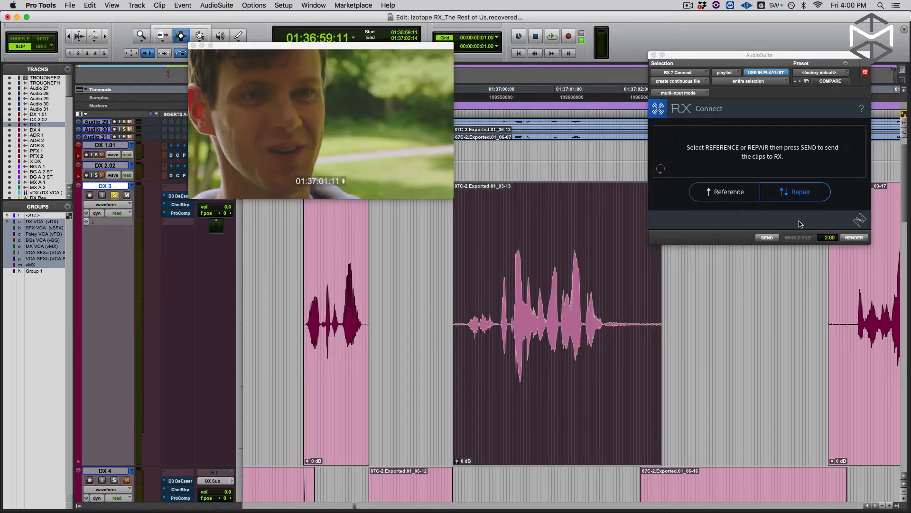
left_click(806, 191)
left_click(767, 238)
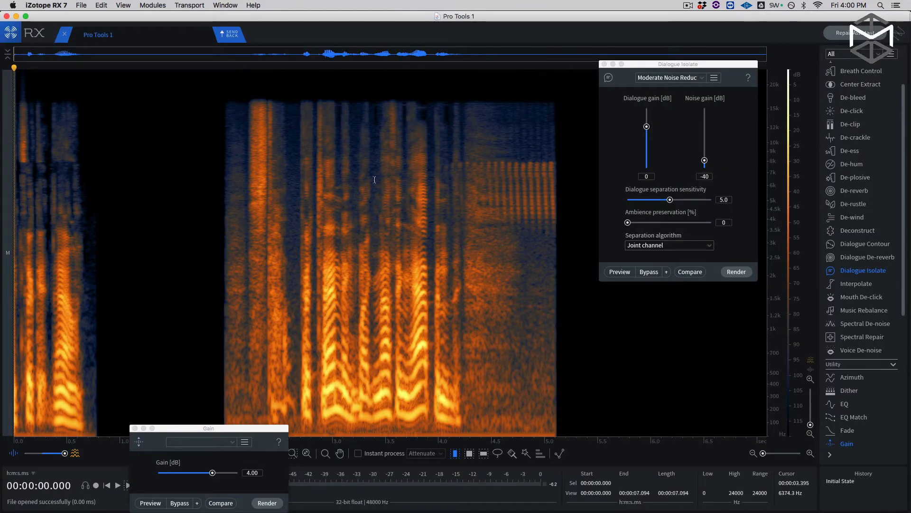
Close the Dialogue Isolate module and set the spectrogram's frequency scale to Linear.
scroll(372, 175, "up", 5)
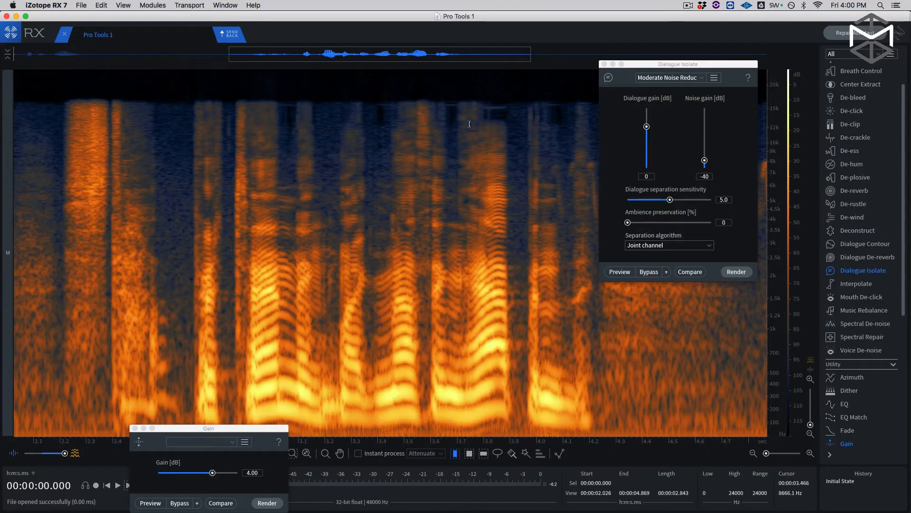
left_click(604, 64)
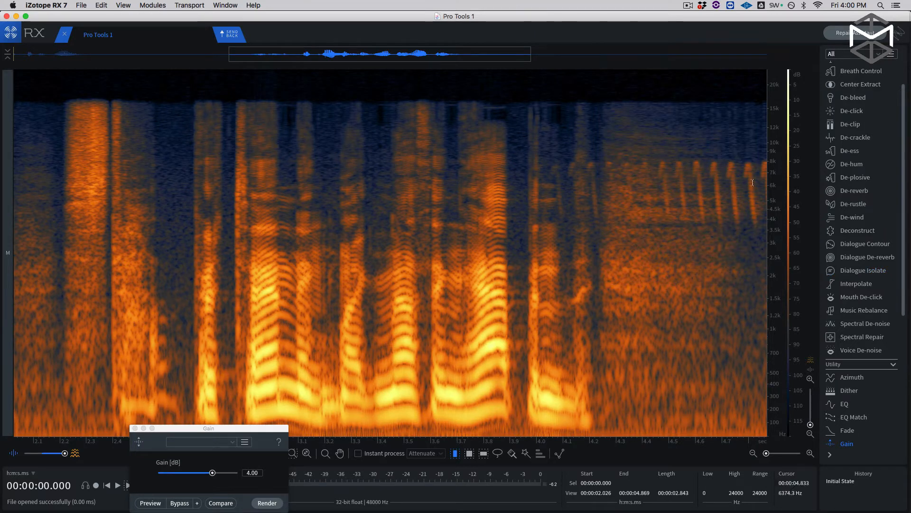
right_click(774, 178)
mouse_move(788, 180)
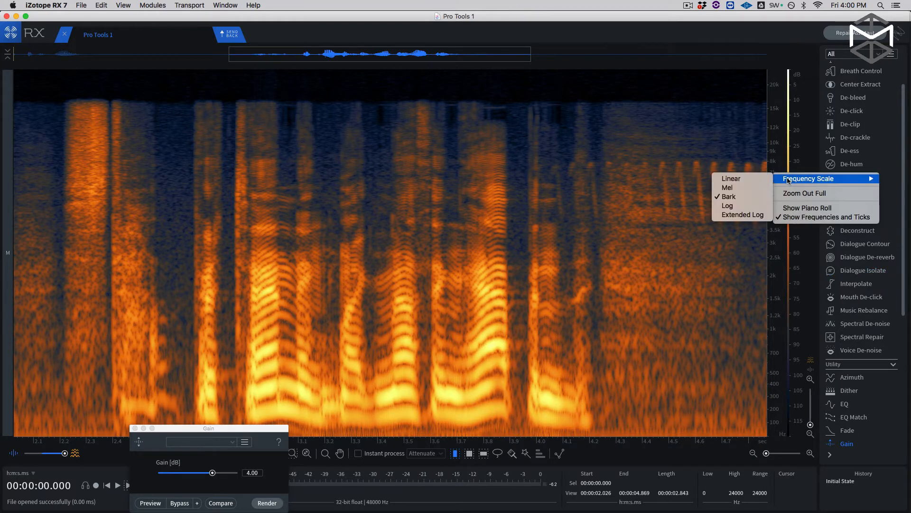
left_click(752, 181)
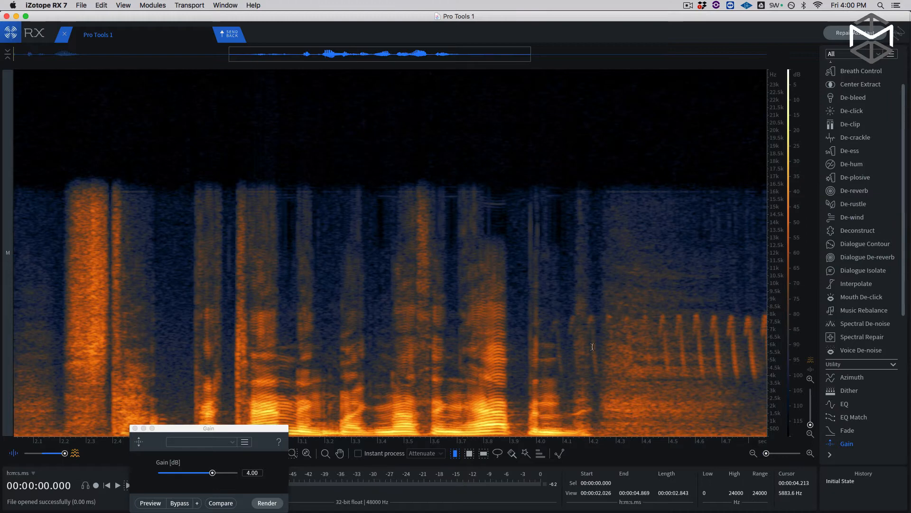
Close the Gain module and lasso the first two chirps after 4.04 s, the first spanning about 3.5 to 7.8 kHz.
scroll(592, 347, "up", 2)
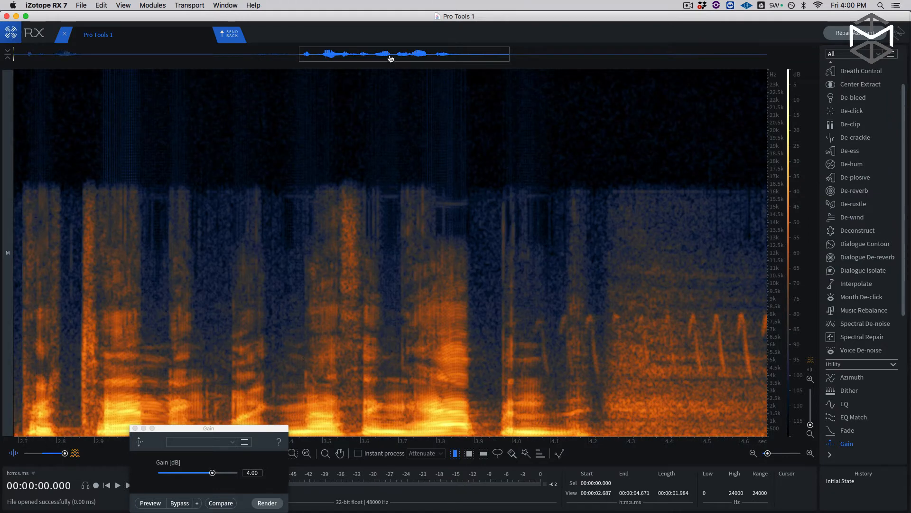
left_click_drag(391, 56, 469, 67)
scroll(267, 334, "up", 5)
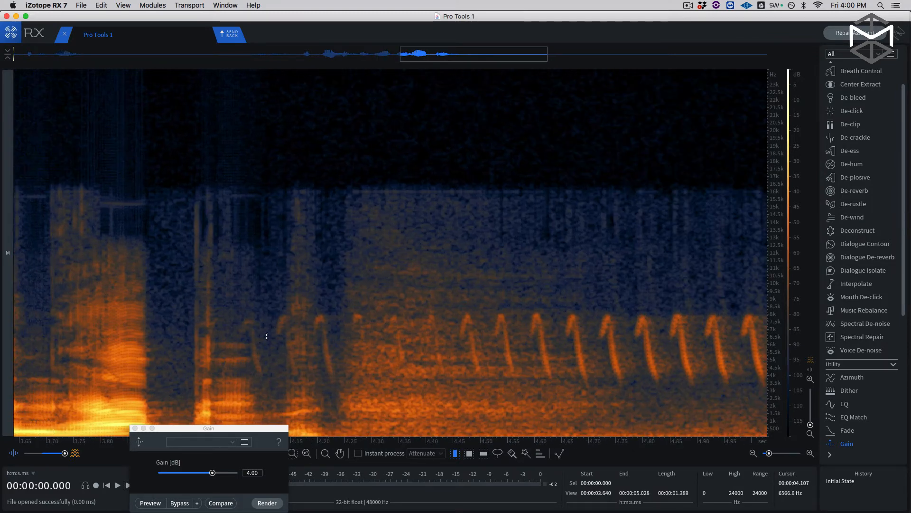
left_click(136, 428)
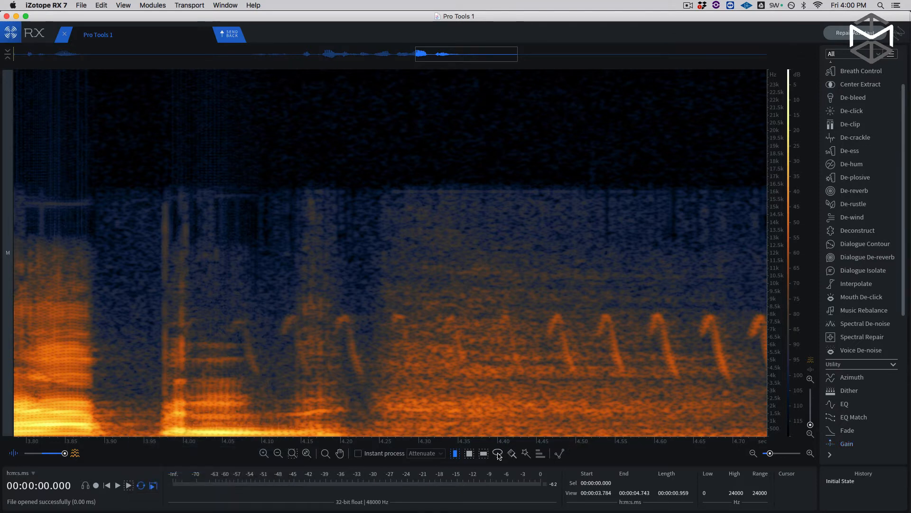
left_click_drag(238, 337, 223, 335)
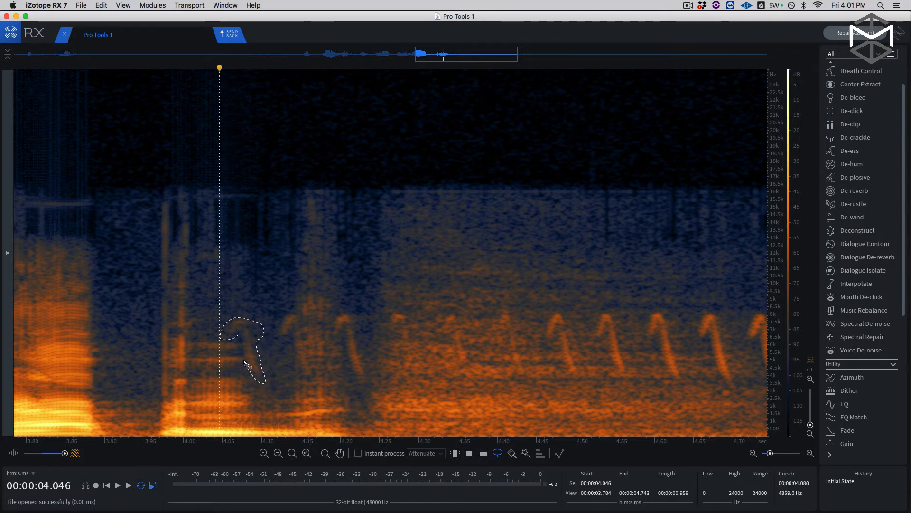
left_click_drag(240, 343, 285, 323)
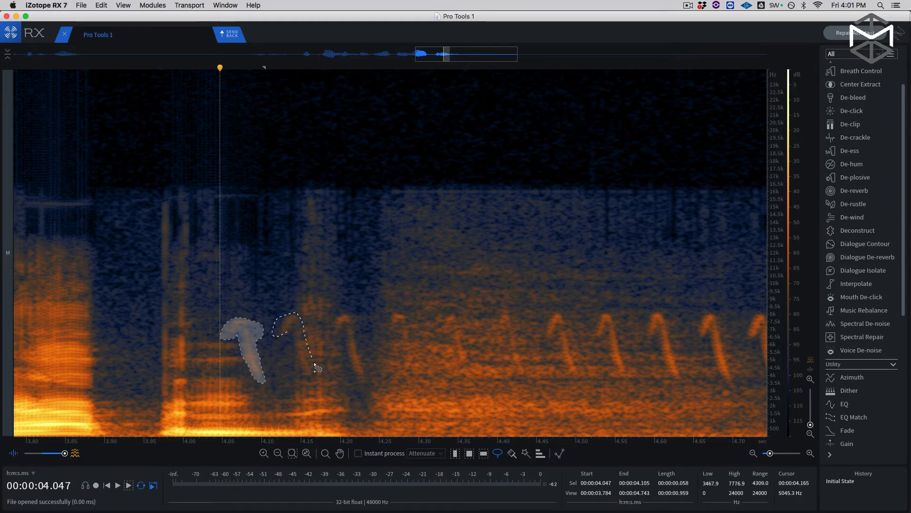
Add the remaining hook-shaped bird chirps between about 3.5 and 8 kHz to the lasso selection, through the end of the clip.
mouse_move(318, 375)
left_mouse_down()
mouse_move(306, 377)
mouse_move(293, 331)
left_mouse_up()
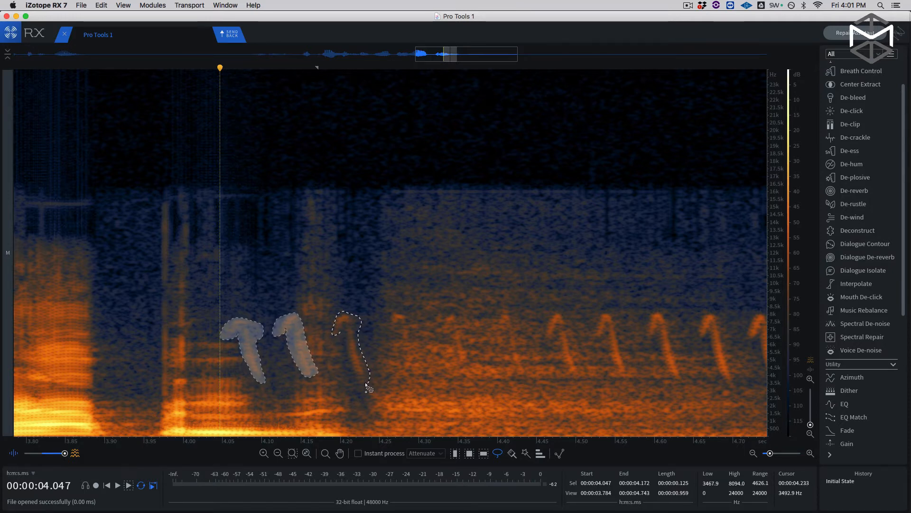
left_click_drag(339, 333, 341, 334)
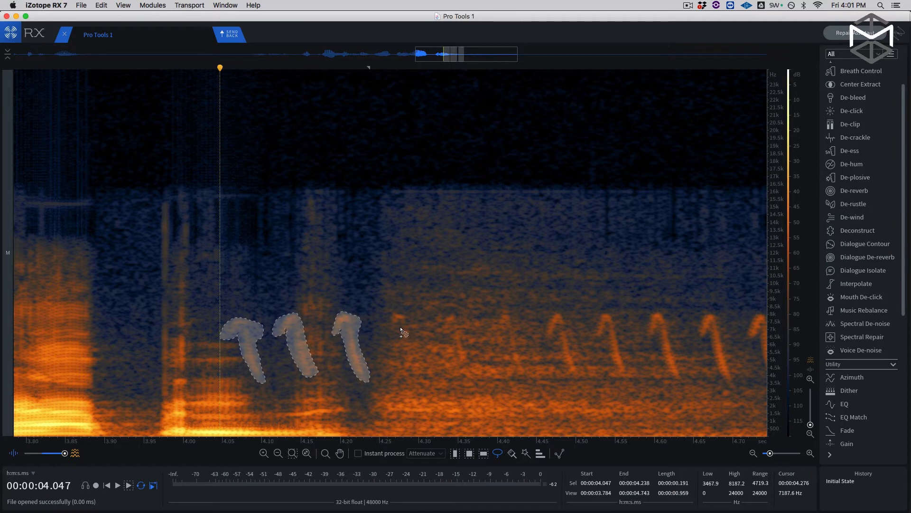
left_click_drag(397, 321, 399, 314)
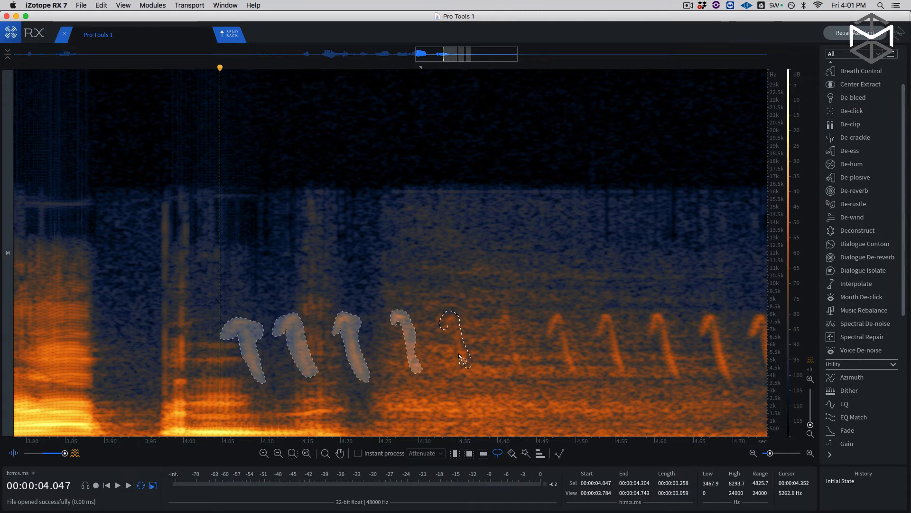
left_click_drag(451, 331, 452, 333)
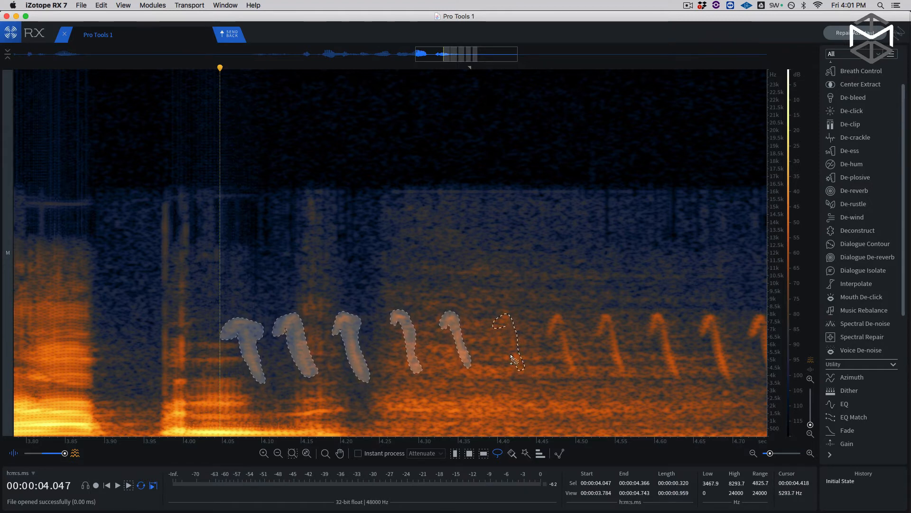
left_click_drag(512, 359, 504, 325)
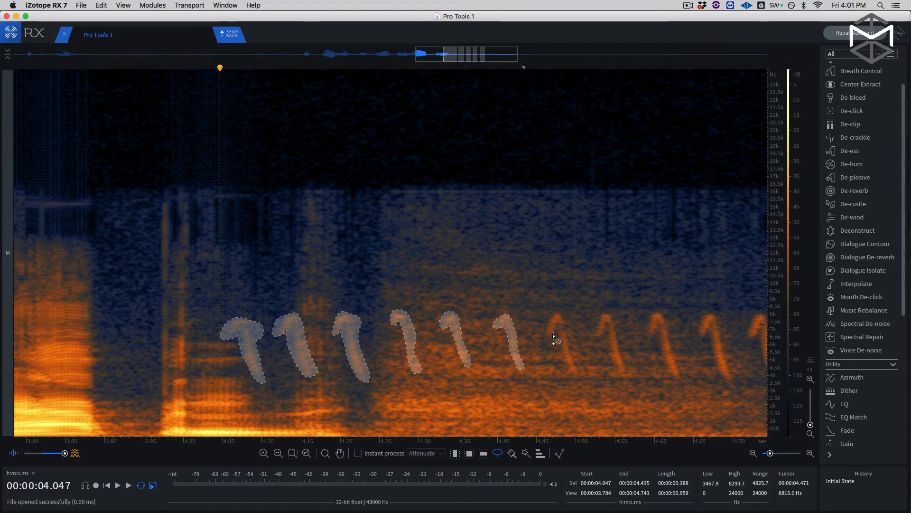
left_click_drag(561, 316, 581, 369)
mouse_move(558, 333)
left_mouse_down()
mouse_move(598, 328)
mouse_move(623, 360)
left_mouse_up()
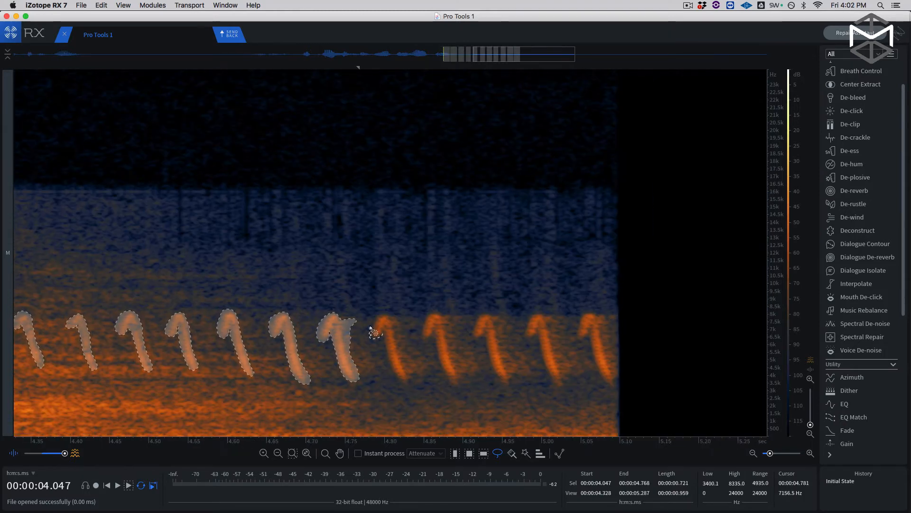
left_click_drag(371, 330, 612, 322)
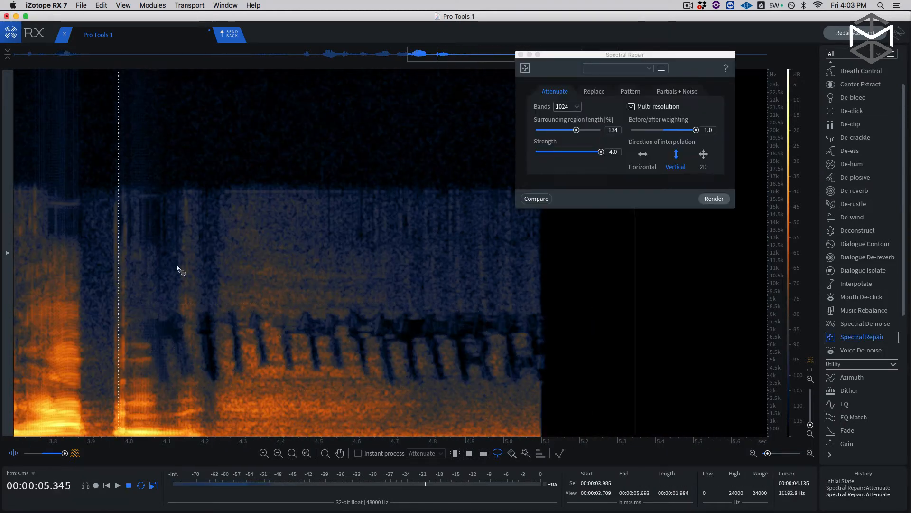
Lasso the leftover bright patches between the repaired chirp streaks from about 4.3 to 5.0 seconds and play the audio.
left_click_drag(245, 328, 243, 330)
left_click_drag(268, 324, 266, 327)
left_click_drag(292, 332, 318, 338)
left_click_drag(341, 324, 339, 328)
left_click_drag(370, 337, 368, 338)
left_click_drag(394, 341, 392, 344)
left_click_drag(420, 337, 441, 380)
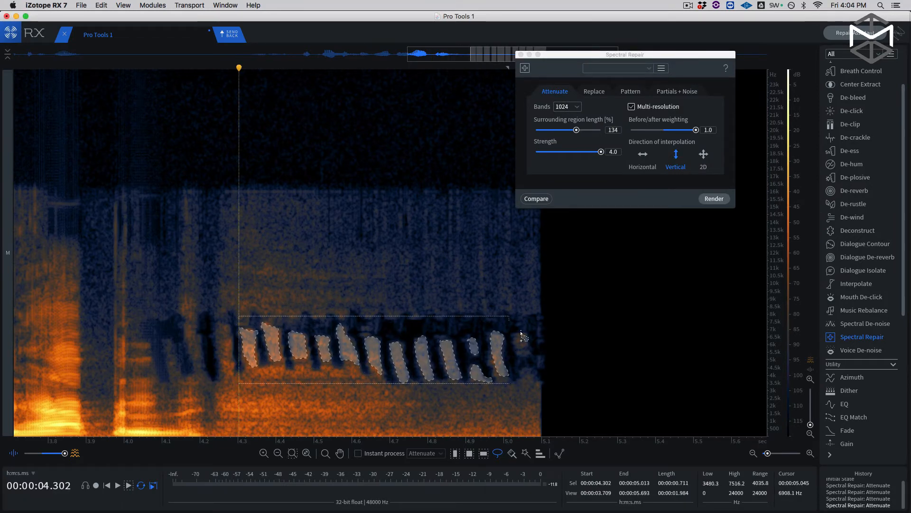
key("space")
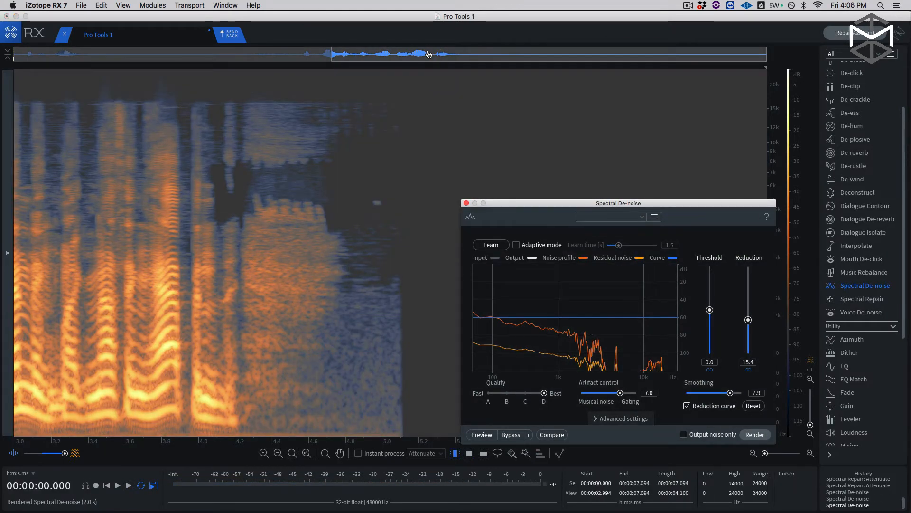
Bring the whole dialogue line into view and play the denoised audio from 2.0 seconds.
left_click_drag(332, 60, 273, 124)
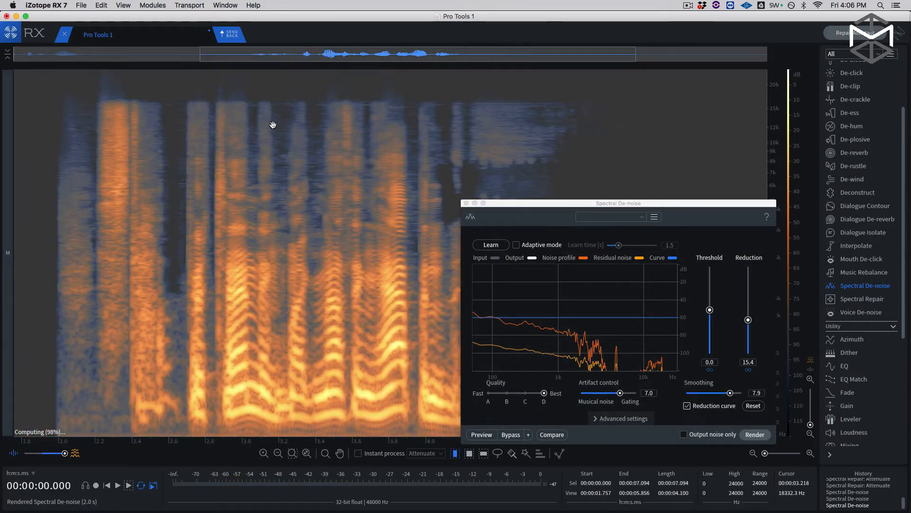
scroll(272, 133, "up", 3)
scroll(272, 132, "down", 5)
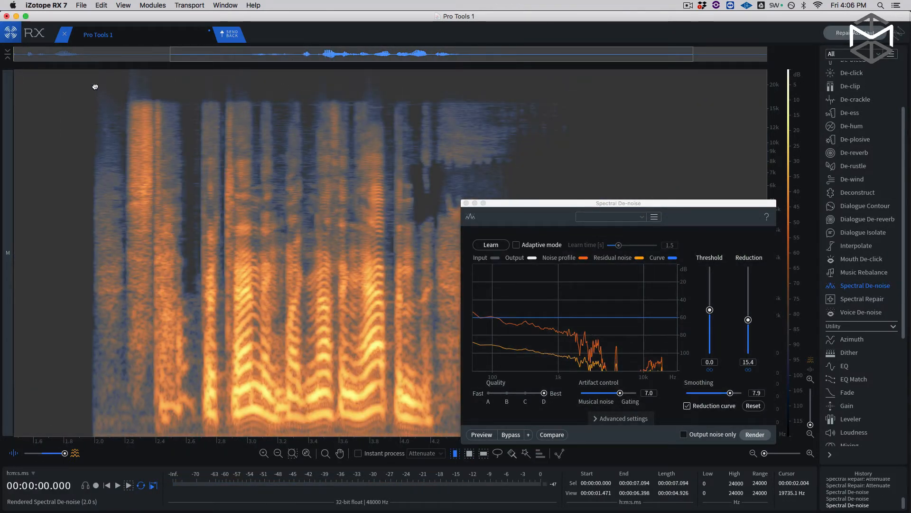
left_click(95, 86)
key("space")
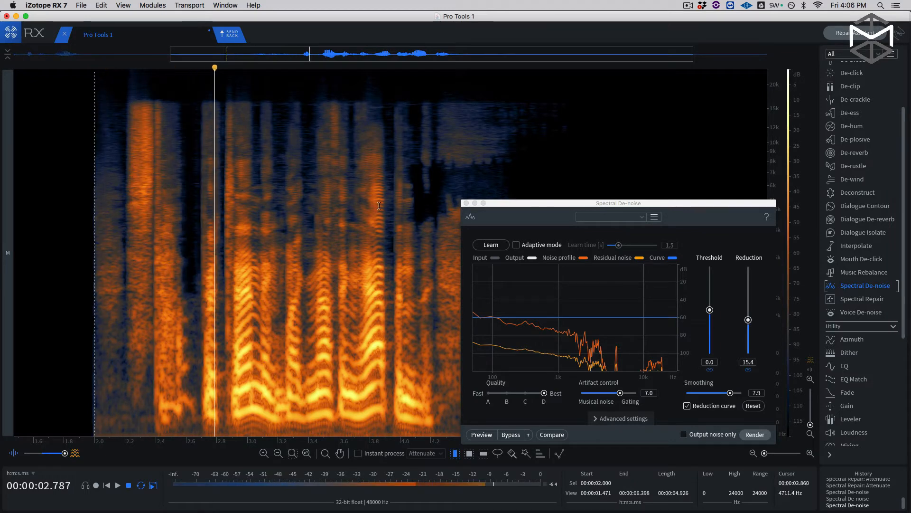
Close the Spectral De-noise module and save the denoised file.
left_click(466, 204)
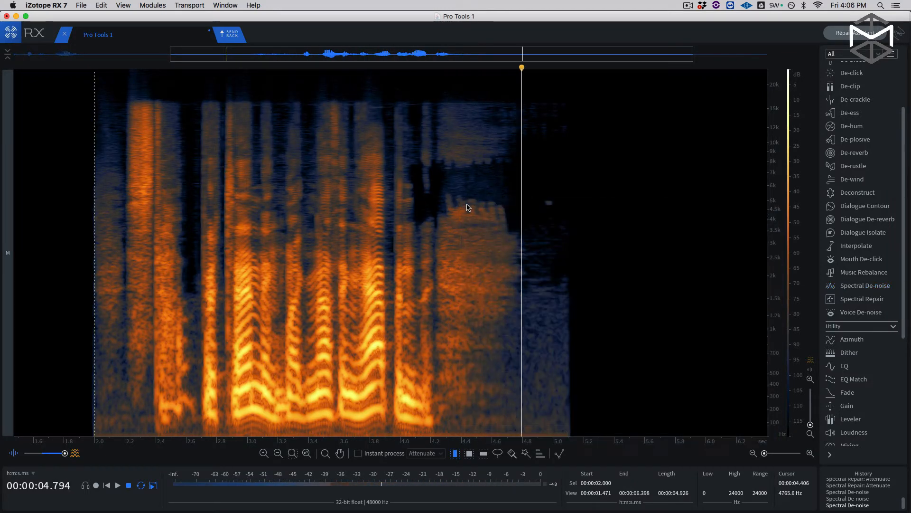
key("super+s")
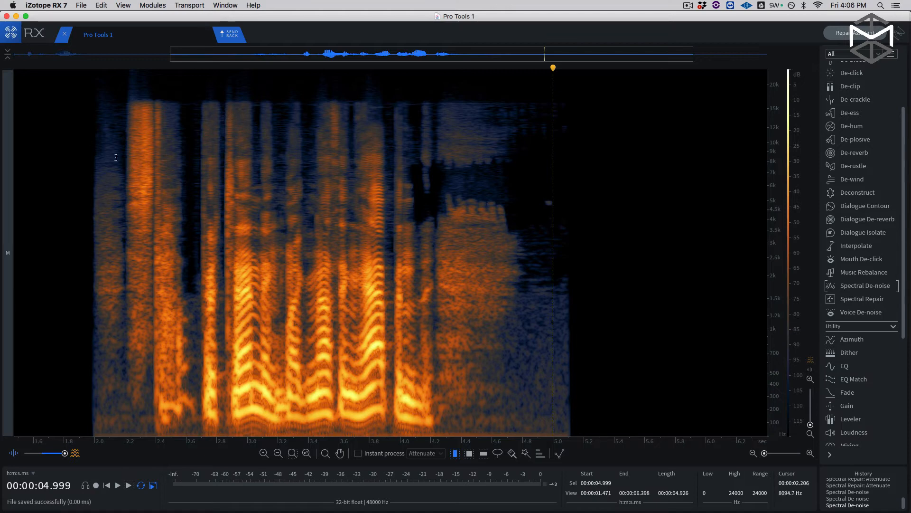
left_click(94, 157)
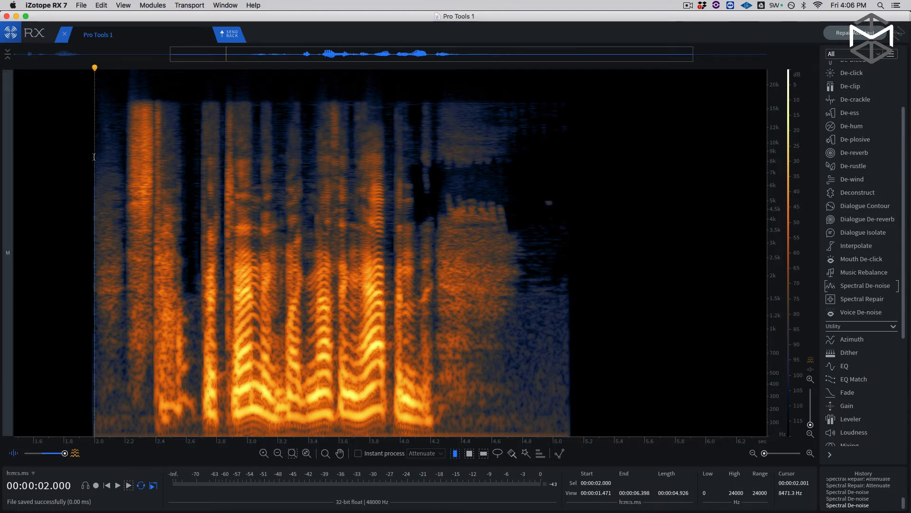
Send the entire repaired file back to Pro Tools and render it over the selected DX 3 clip with RX Connect.
key("super+a")
left_click(228, 37)
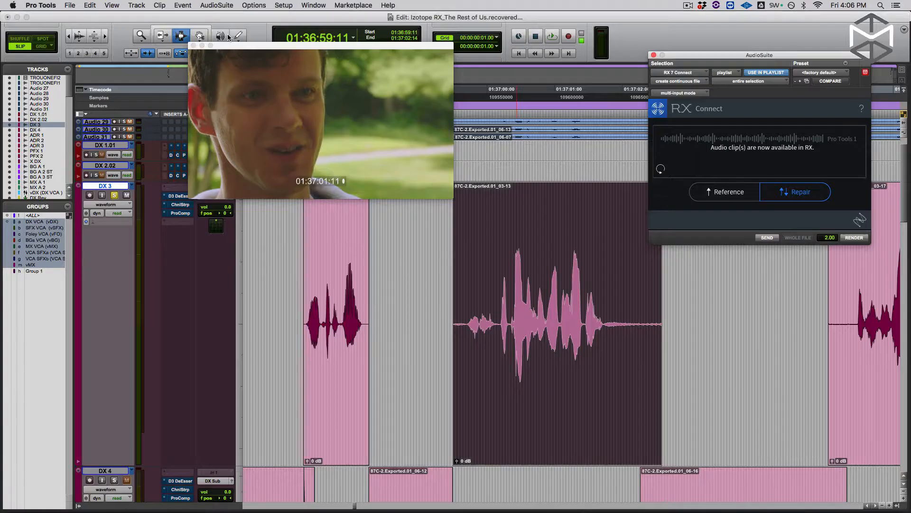
left_click(853, 239)
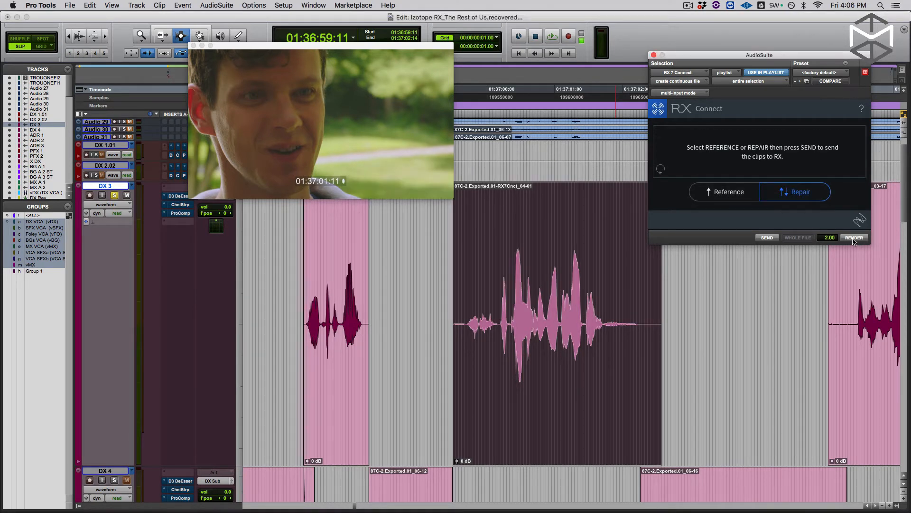
Play the rendered DX 3 clip from its beginning to check the repair.
key("space")
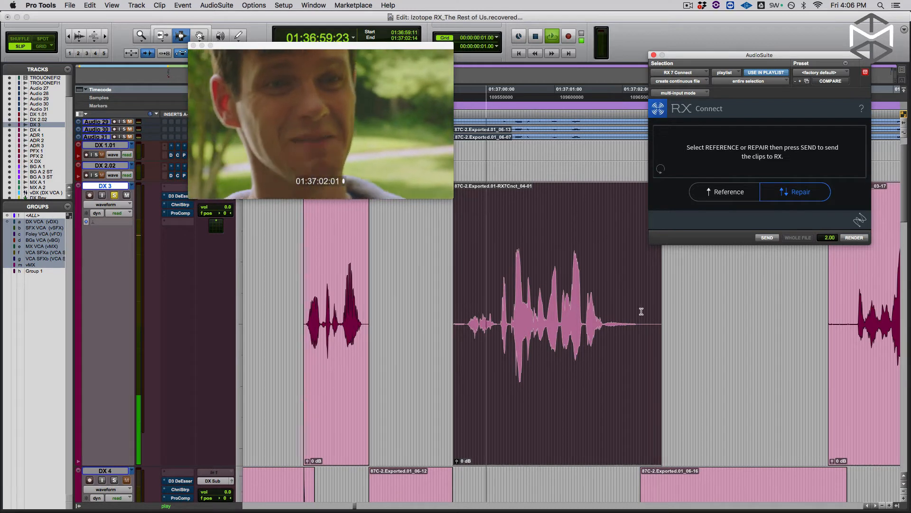
left_click(615, 320)
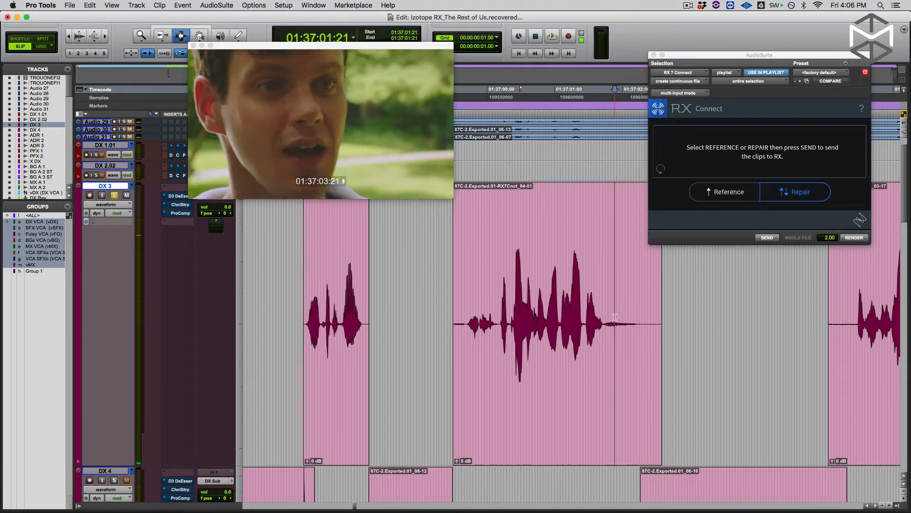
left_click(459, 309)
key("space")
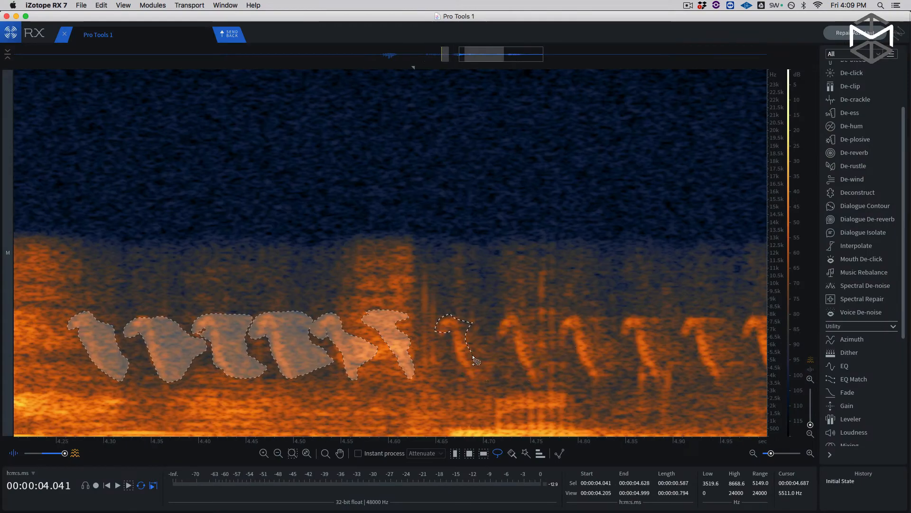
In RX, lasso another hook-shaped bird chirp near 4.9 seconds as part of the multi-chirp selection.
left_click_drag(686, 327, 694, 336)
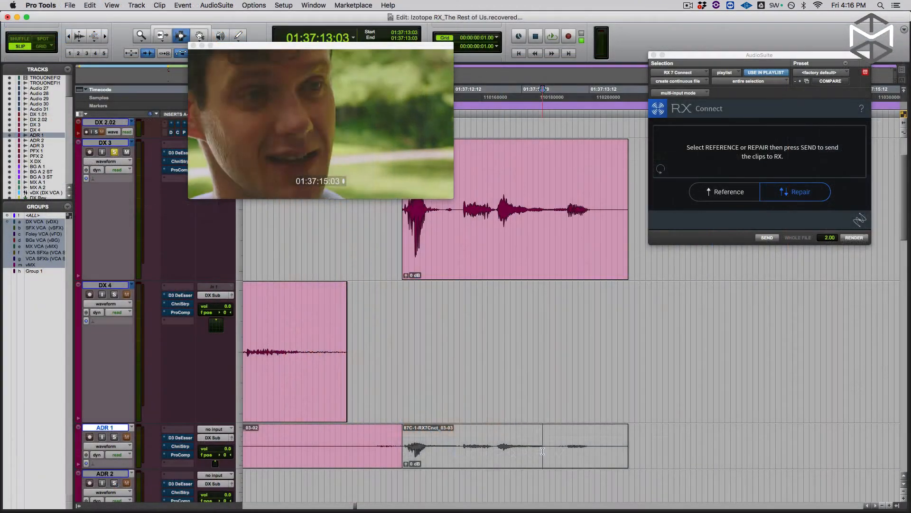
In Pro Tools, move the 87C-1-RX7Cnct_03-03 clip from ADR 1 to the X DX track at the same timecode.
double_click(542, 451)
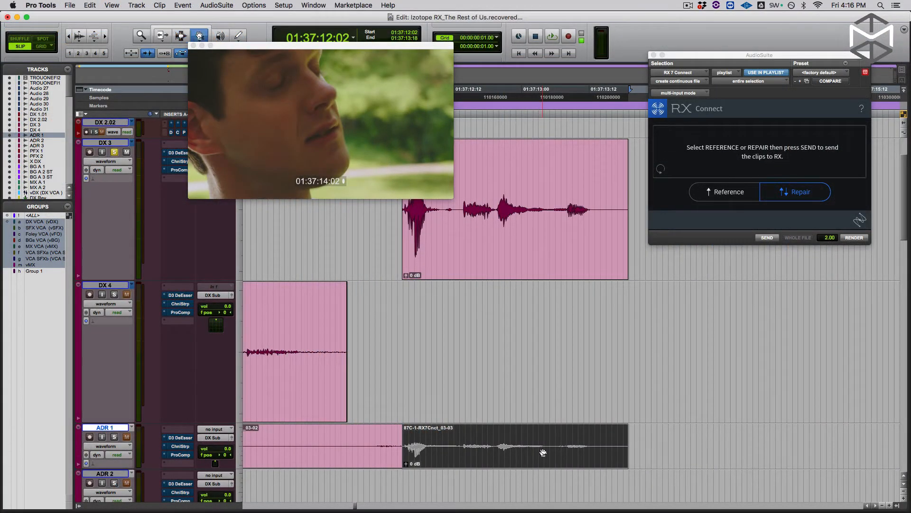
left_click_drag(543, 452, 540, 459)
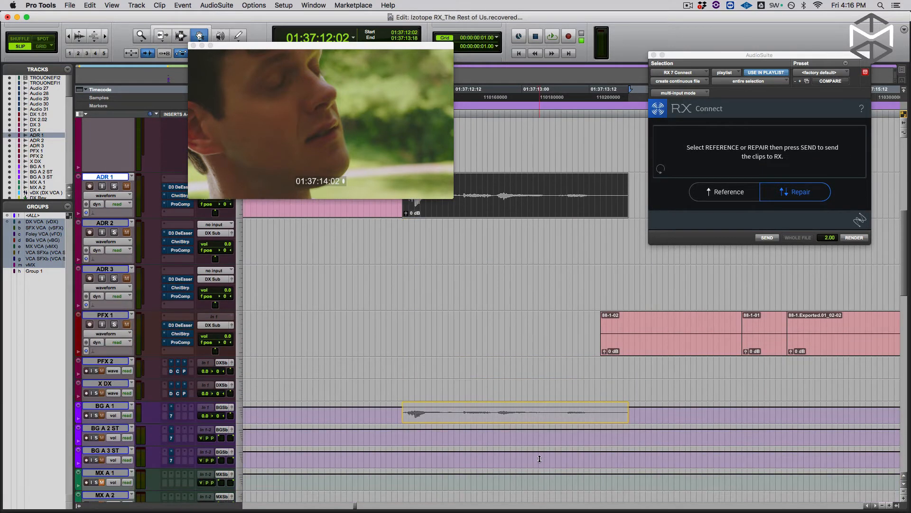
left_click_drag(544, 402, 544, 395)
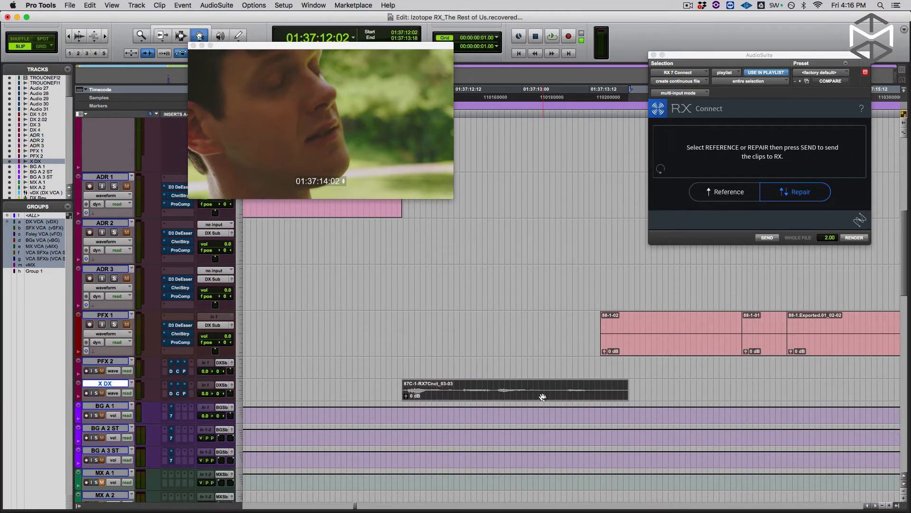
Play the DX 3 dialogue from 01:37:12:16, then stop playback.
scroll(534, 372, "up", 10)
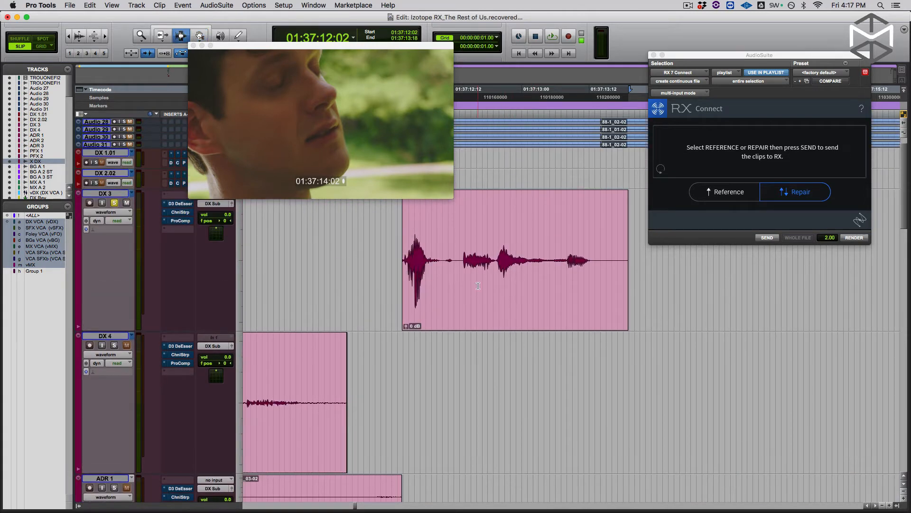
left_click(478, 285)
key("space")
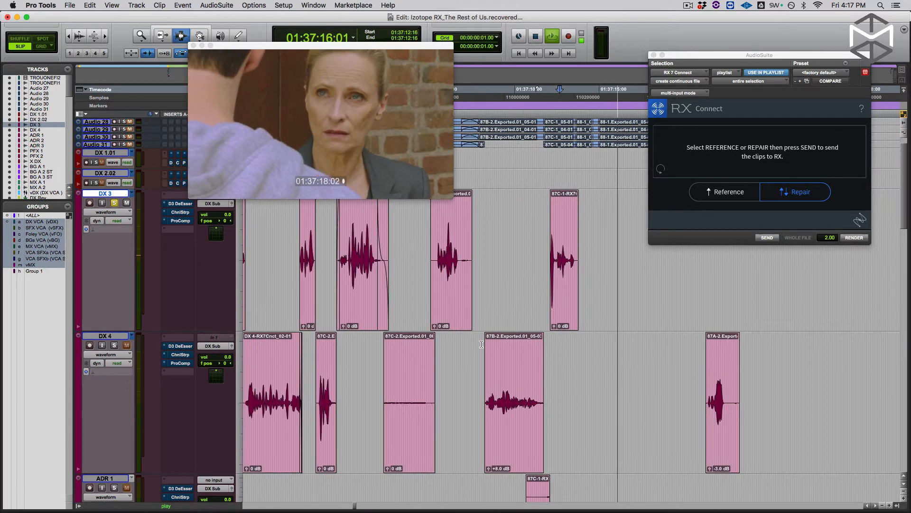
key("space")
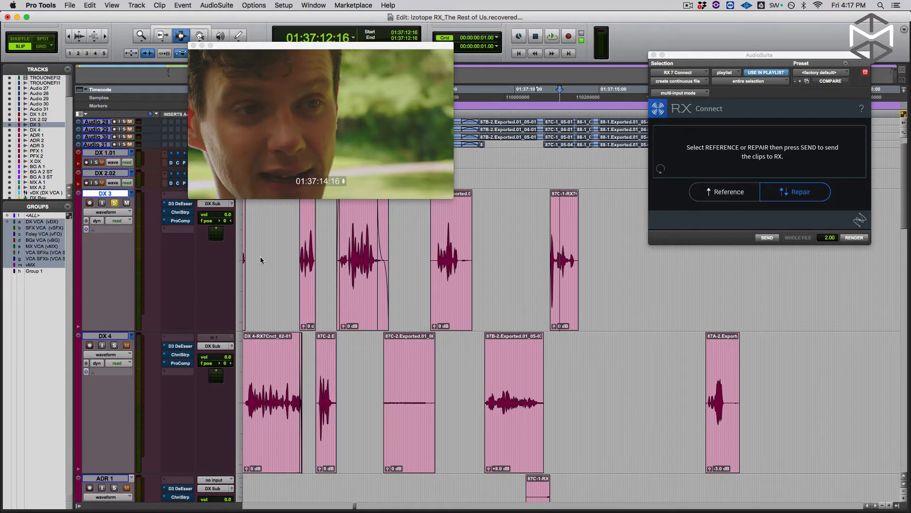
Go back to the earlier clips in the timeline and switch the solo from DX 3 to DX 4.
scroll(260, 260, "left", 10)
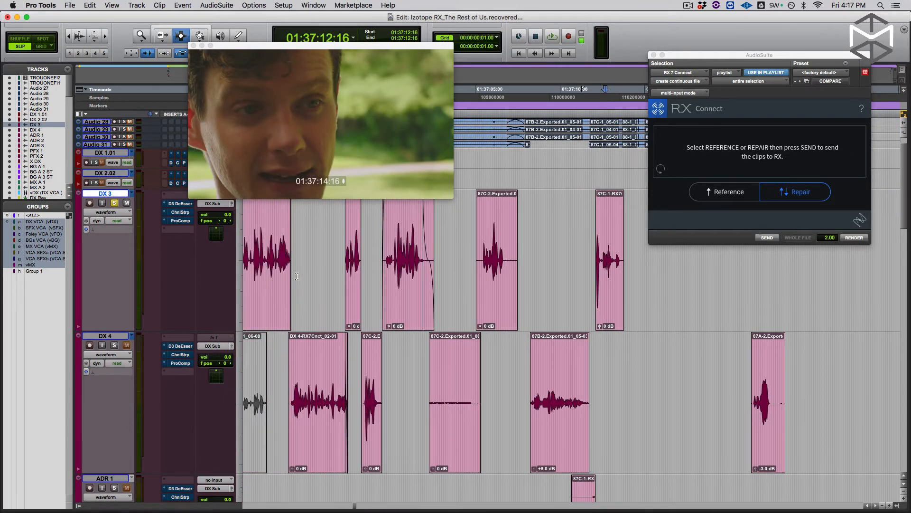
scroll(297, 277, "left", 6)
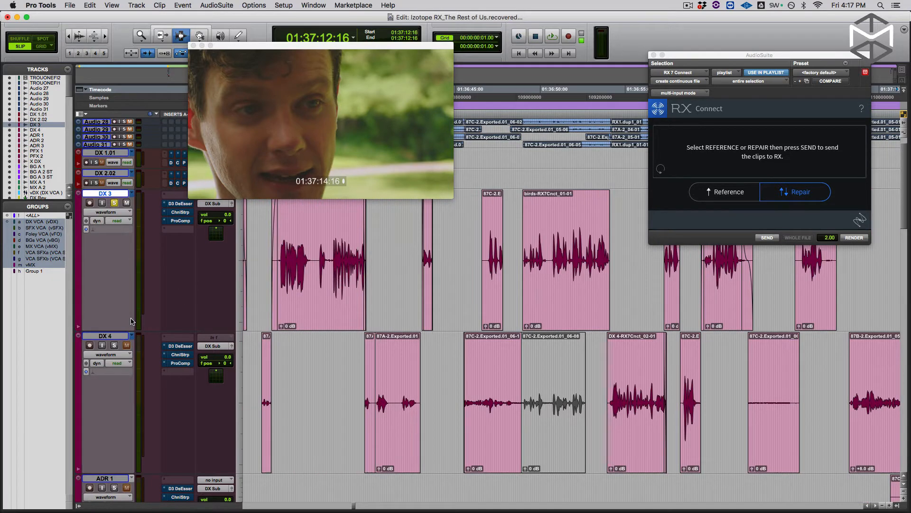
key("semicolon")
key("shift+s")
scroll(358, 401, "left", 5)
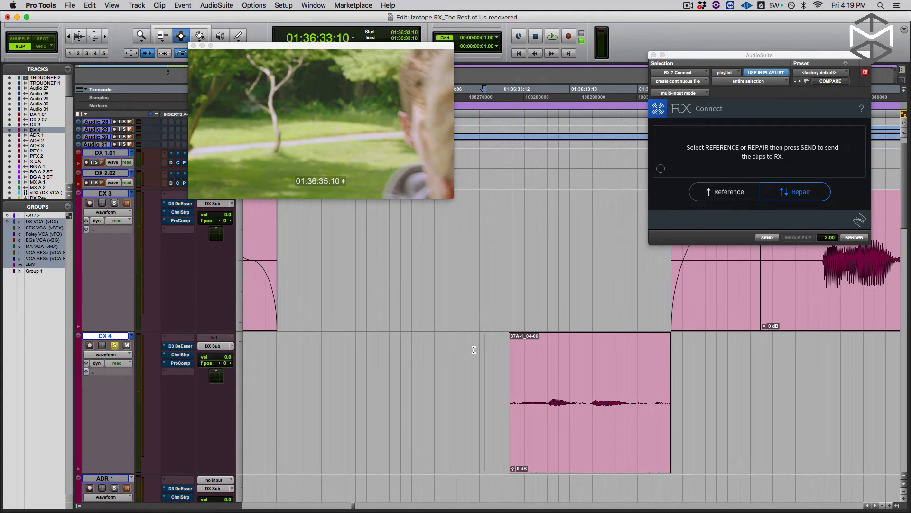
Select and play the 87A-1_04-06 clip on DX 4, and send it to RX in Repair mode.
scroll(448, 266, "right", 7)
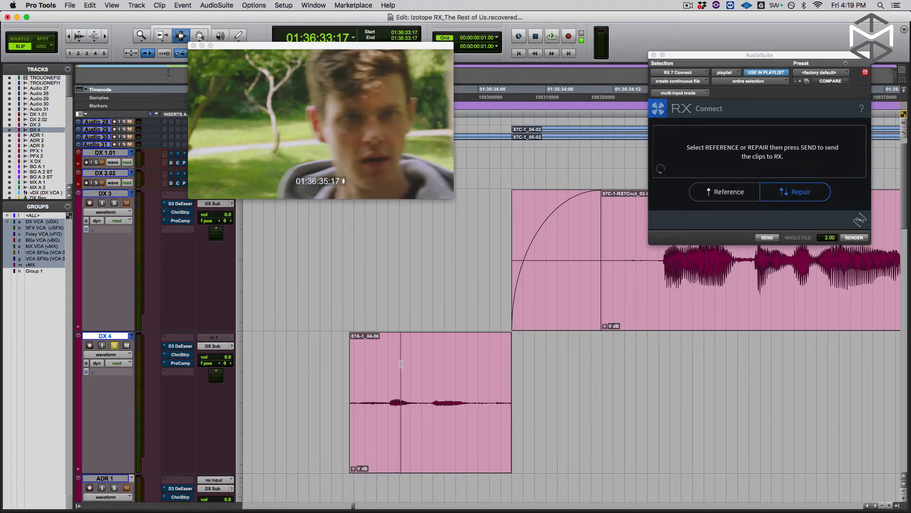
double_click(401, 364)
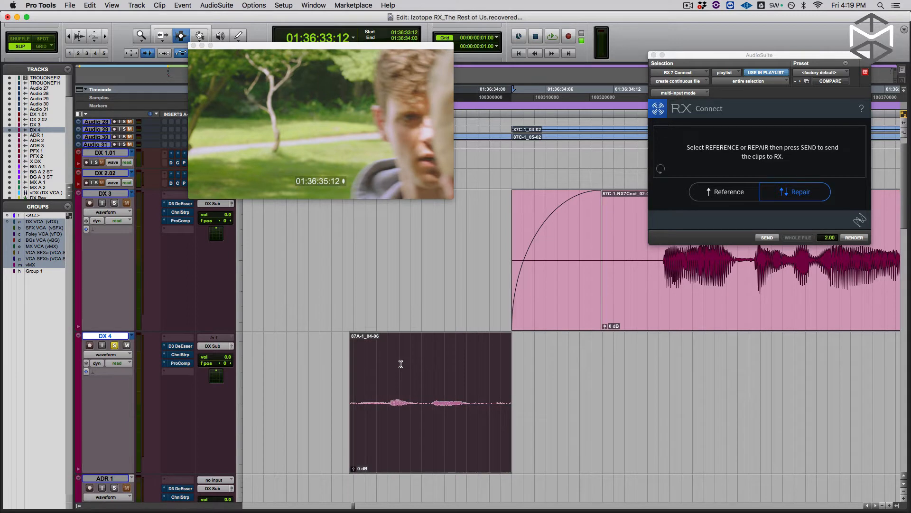
scroll(403, 358, "down", 1)
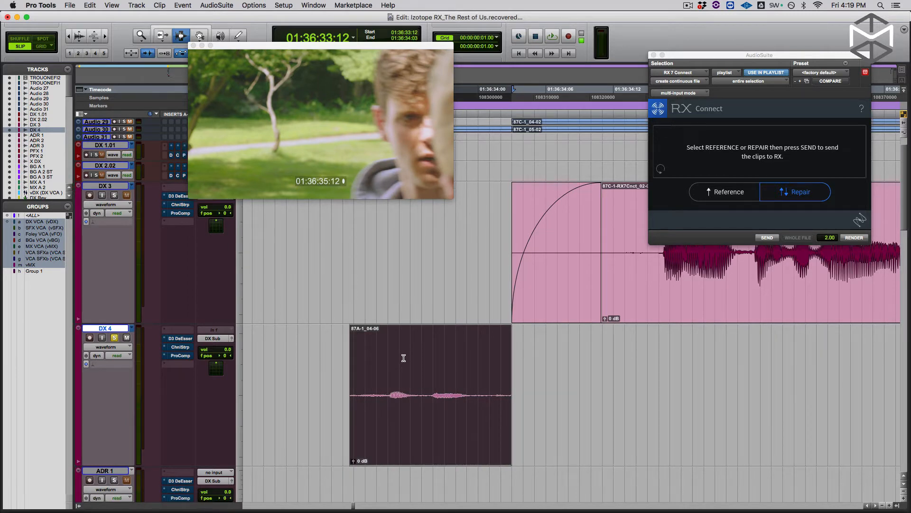
key("space")
left_click(797, 192)
left_click(765, 237)
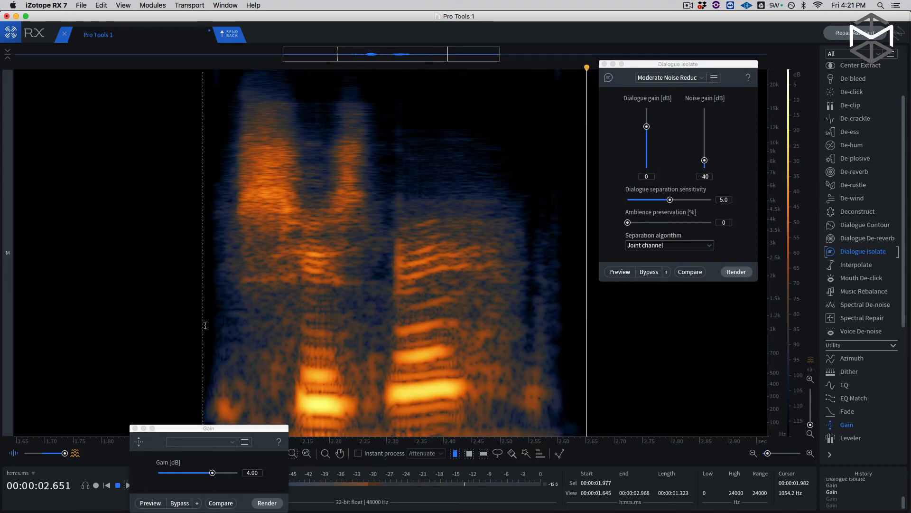
Send the entire repaired 87A-1 audio back from RX and render it onto the DX 4 clip in Pro Tools.
key("super+a")
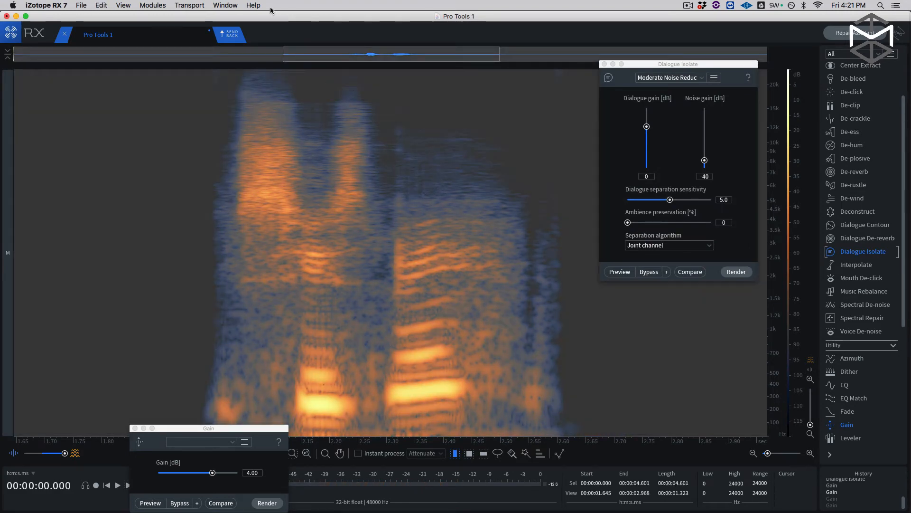
left_click(230, 36)
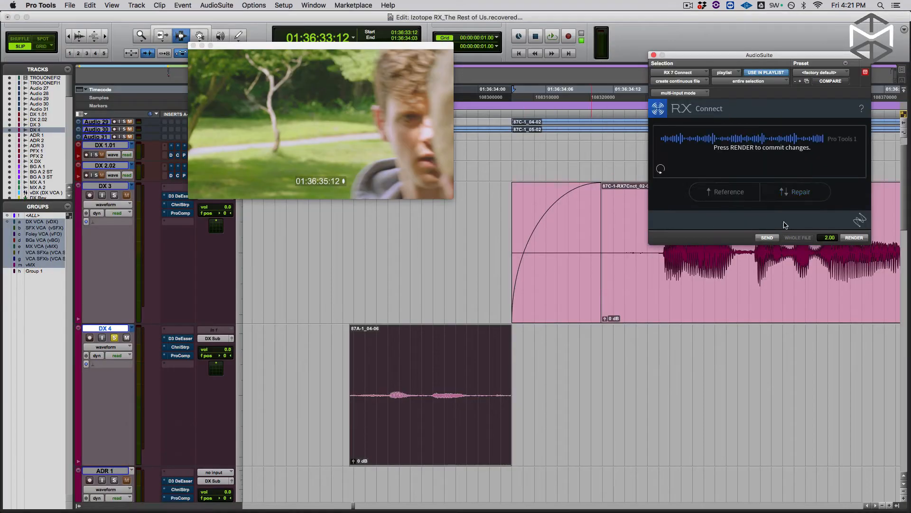
left_click(852, 238)
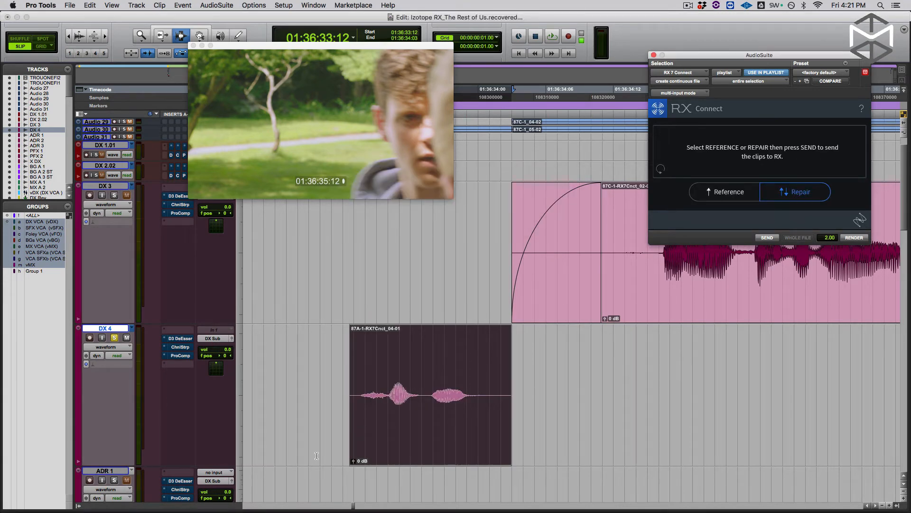
Play the rendered 87A-1-RX7Cnct_04-01 clip on DX 4 from its start to check the repair.
left_click(338, 378)
key("space")
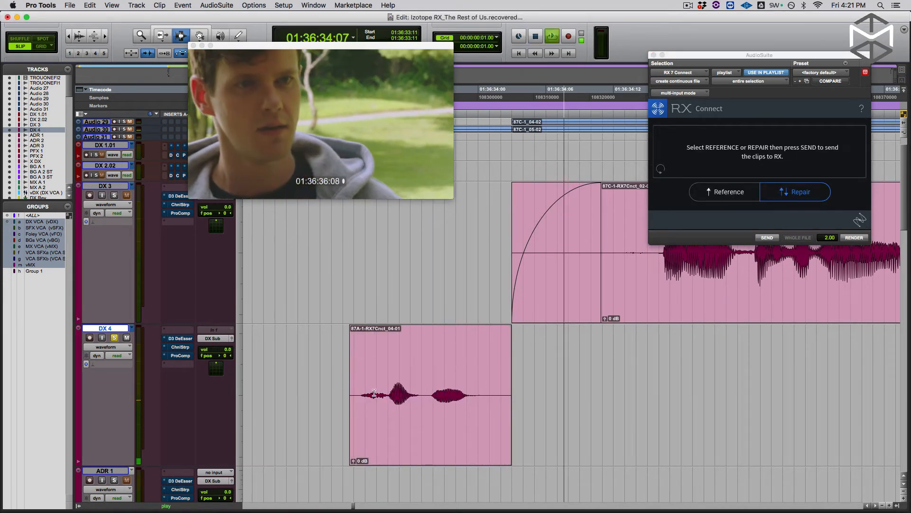
left_click(461, 395)
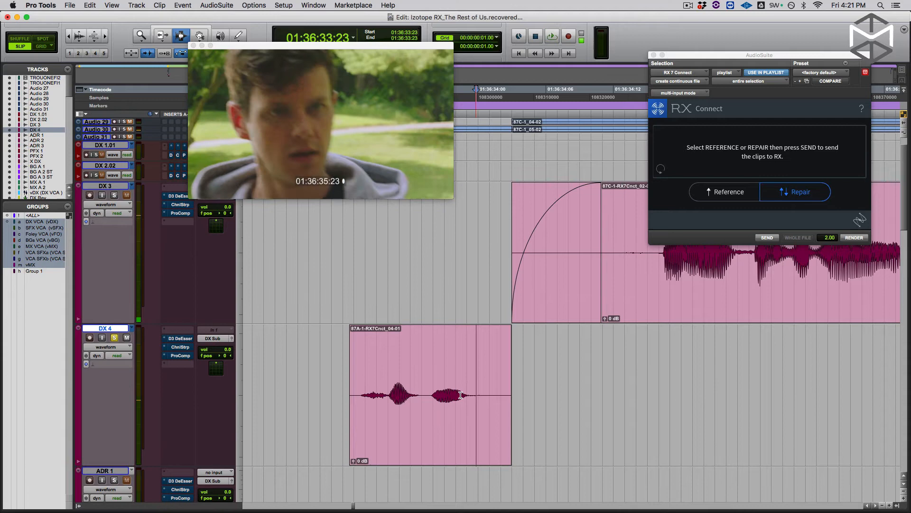
left_click(364, 382)
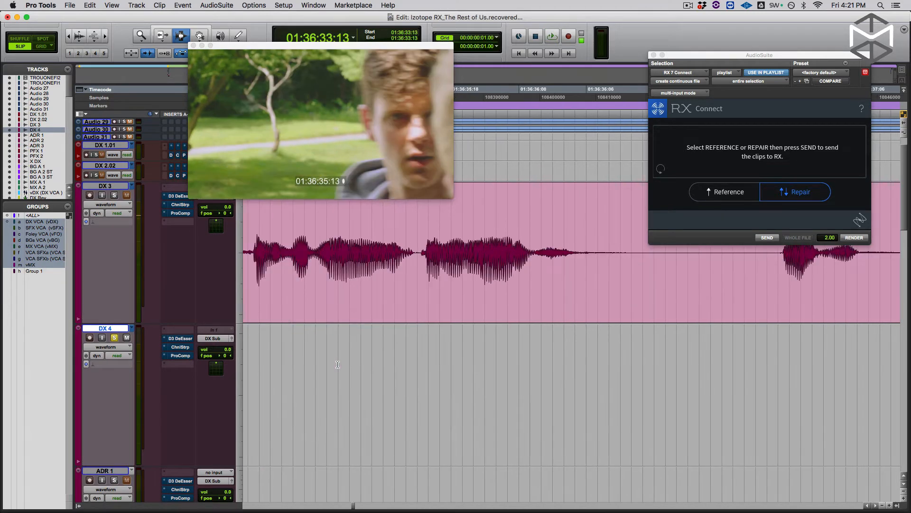
Move along DX 4 to the 87A-2.Exported.01 clips and play them from 01:36:39:13.
scroll(366, 372, "right", 5)
left_click(366, 372)
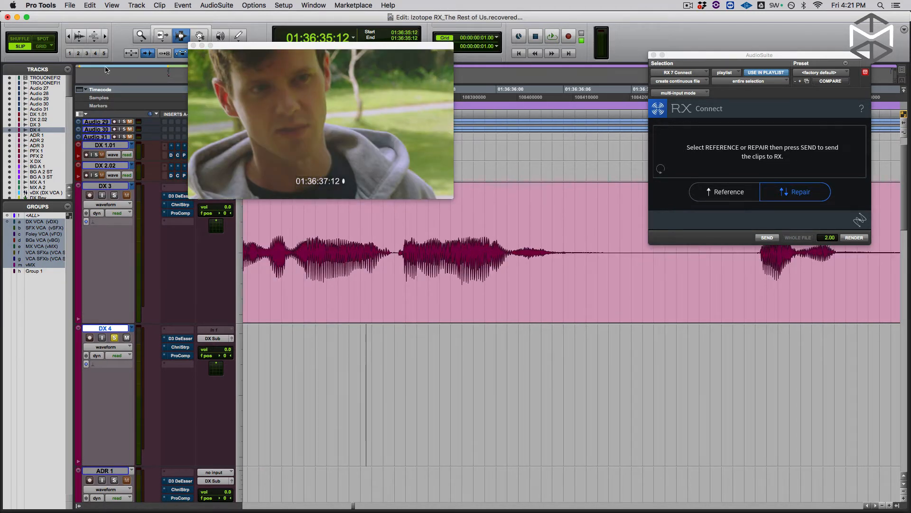
key("super+9")
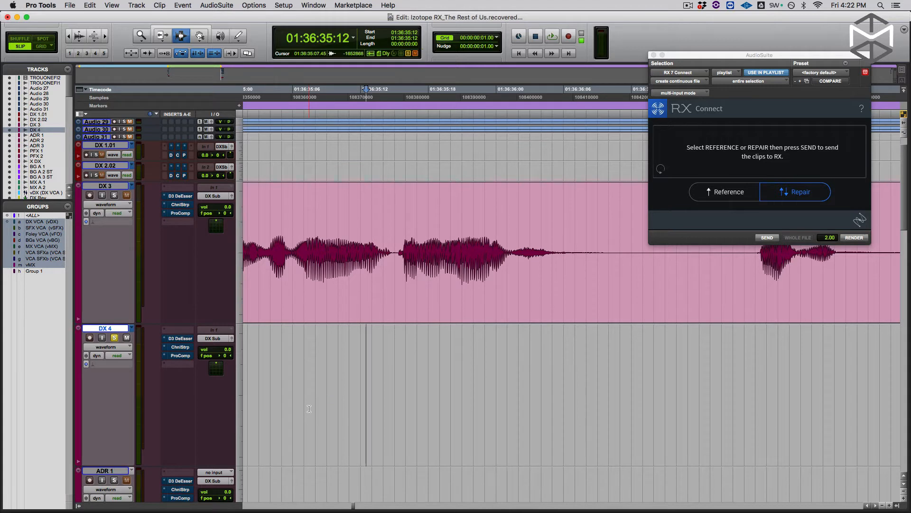
key("Tab")
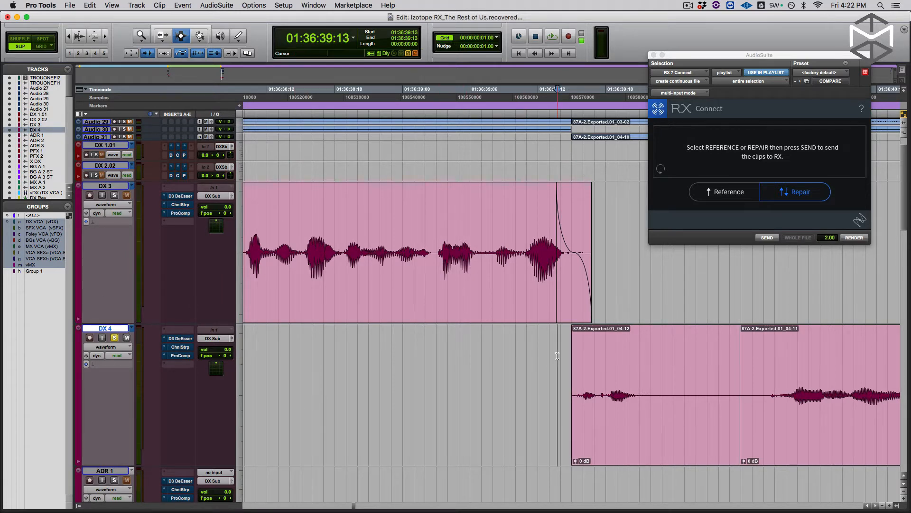
key("space")
key("space")
Select tracks Audio 27 through Audio 31 and enlarge their heights to show the alternate microphone clips.
key("r")
key("r")
key("r")
scroll(97, 161, "up", 3)
left_click(97, 167)
left_click(97, 137, "shift")
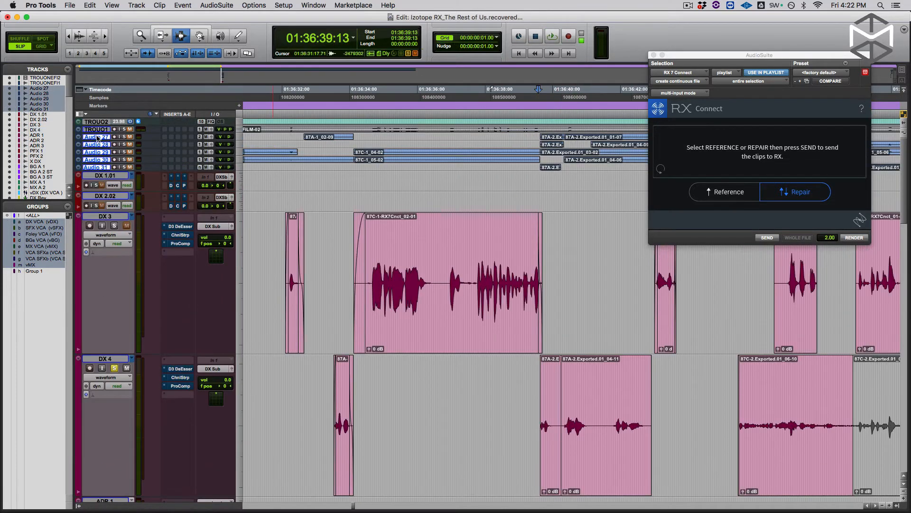
key("ctrl+Up")
key("ctrl+Up")
key("ctrl+Up")
Audition the alternate microphone clips and place 87A-2.Exported.01_03-04 on DX 4 at 01:36:39:15, replacing the clips there.
key("space")
key("space")
left_click_drag(650, 248, 596, 346)
scroll(580, 251, "down", 5)
key("space")
scroll(121, 221, "up", 4)
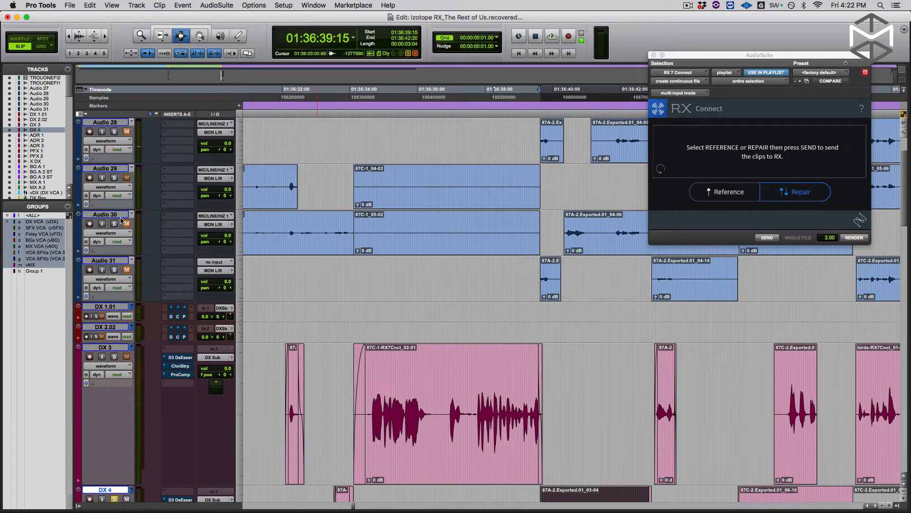
Select tracks Audio 27 through Audio 31 and shrink them back to their smallest height.
left_click(105, 260)
scroll(106, 190, "up", 2)
left_click(106, 138, "shift")
key("ctrl+Down")
key("ctrl+Down")
key("ctrl+Down")
Zoom in on the replaced 87A-2.Exported.01 clip on DX 4 and play it from 01:36:39:17.
left_click(592, 425)
key("t")
key("t")
left_click(379, 423)
key("space")
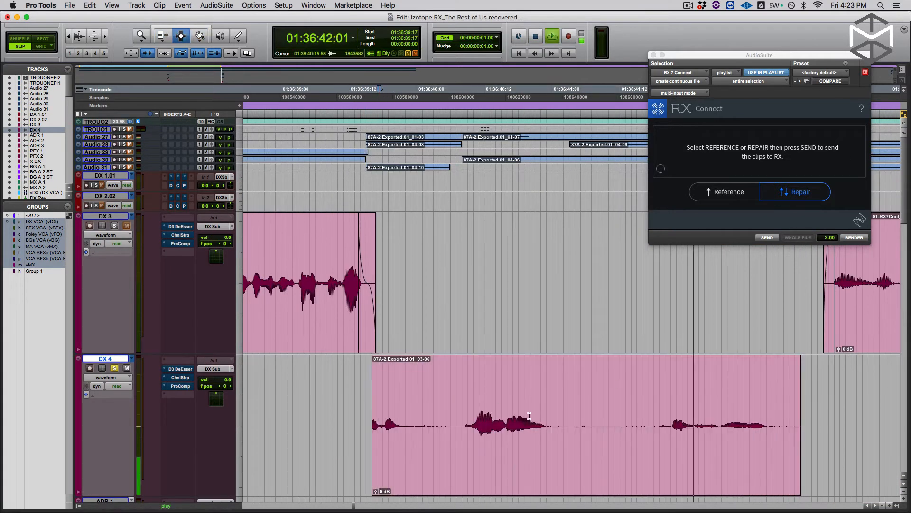
key("space")
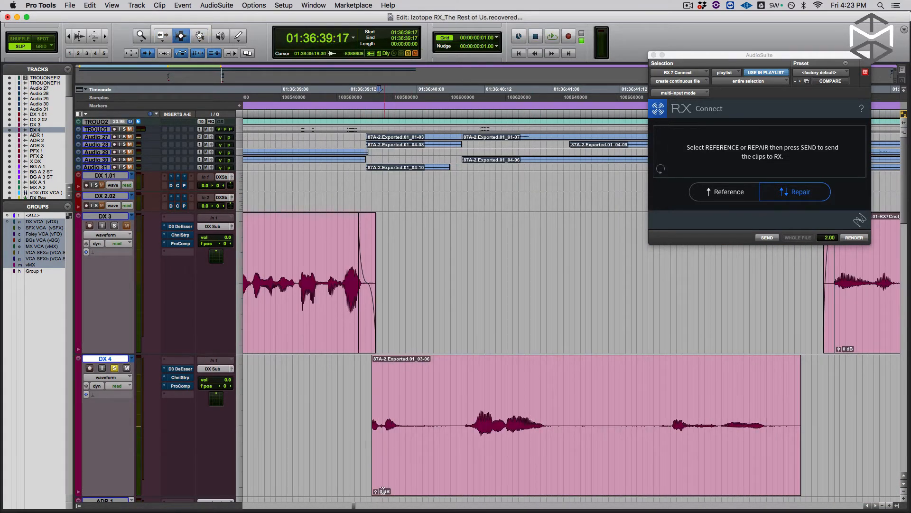
Raise the DX 4 clip's gain to +3.5 dB, play it, and consolidate the clip.
left_click_drag(376, 491, 378, 477)
key("space")
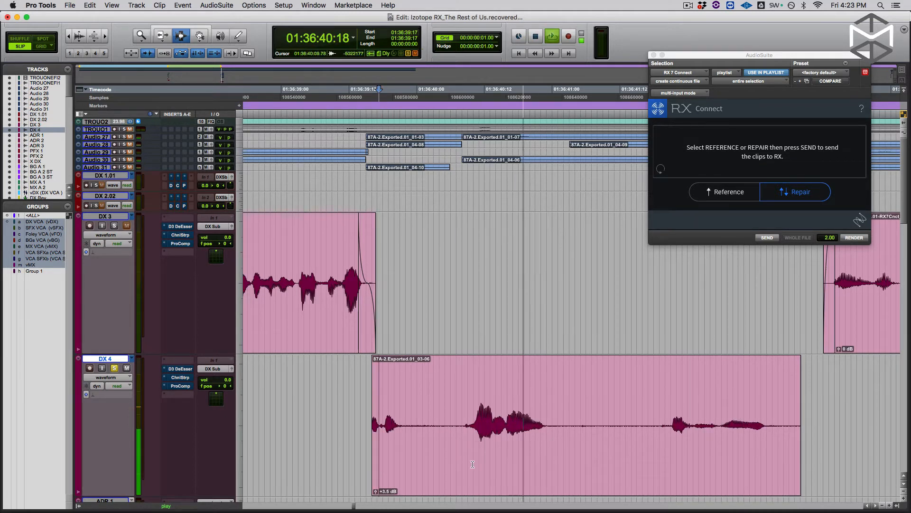
key("space")
double_click(622, 457)
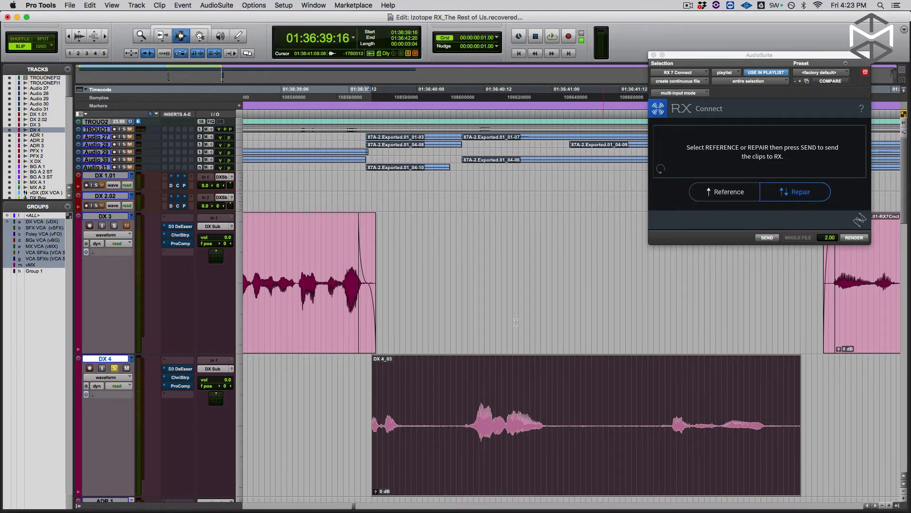
Play the consolidated DX 4_03 clip from 01:36:39:21 and mark the noisy pause between the first two words.
left_click(407, 419)
key("space")
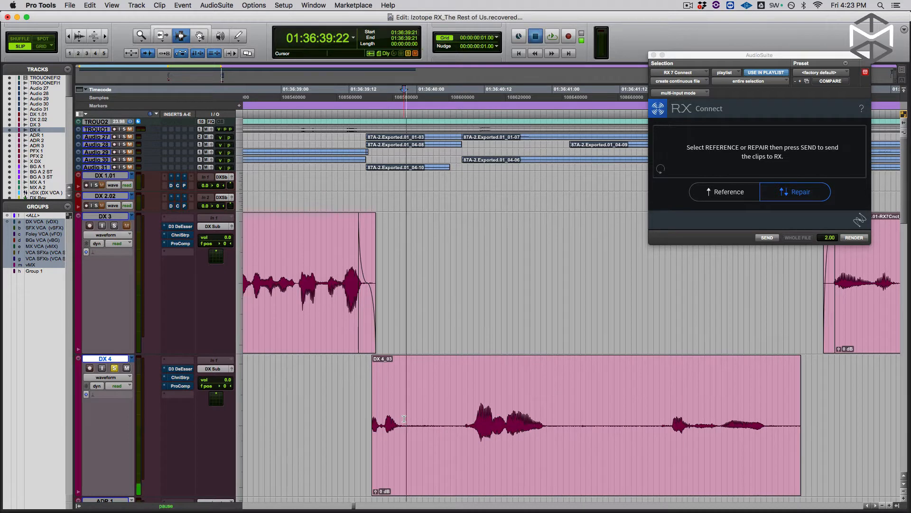
key("space")
left_click_drag(402, 418, 454, 415)
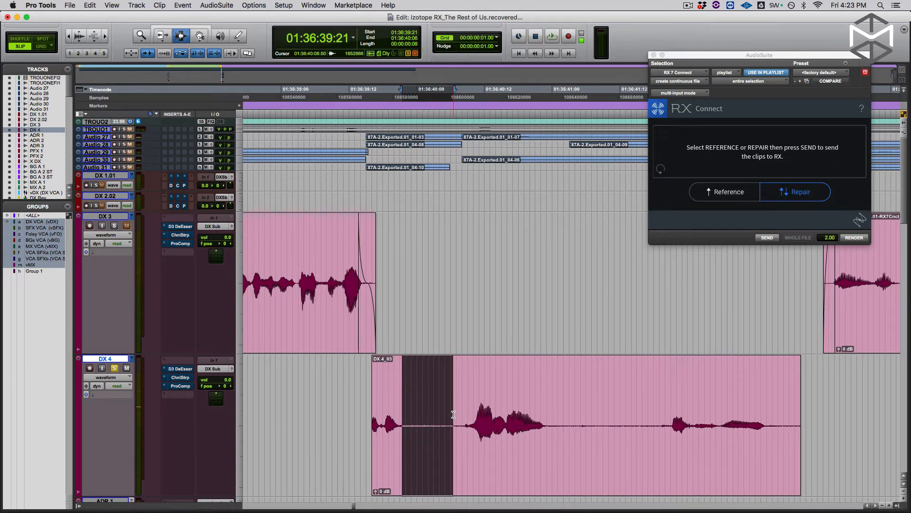
Select the whole DX 4_03 clip, save the session, and send the clip to RX in Repair mode.
double_click(542, 431)
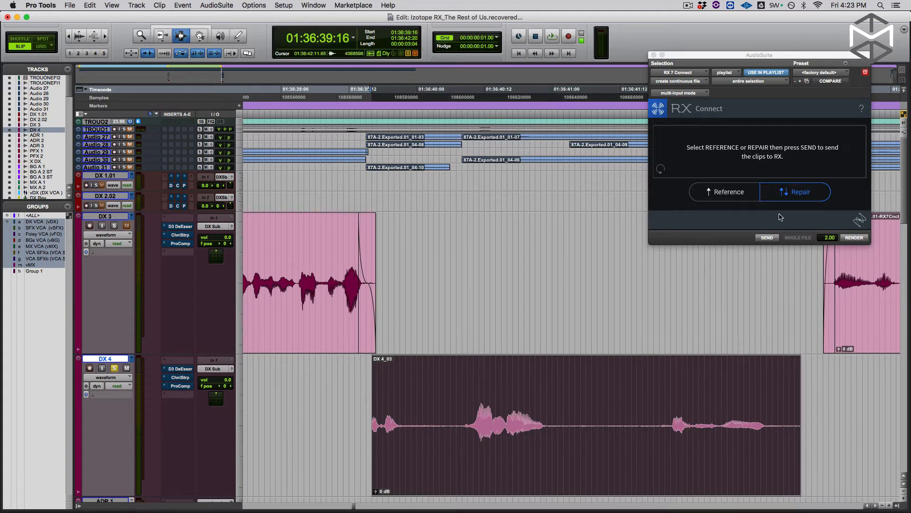
key("super+s")
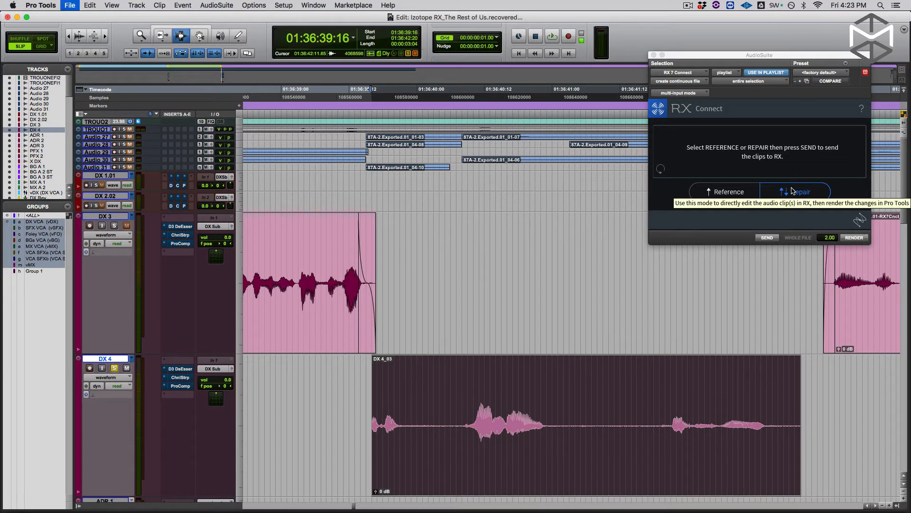
left_click(794, 196)
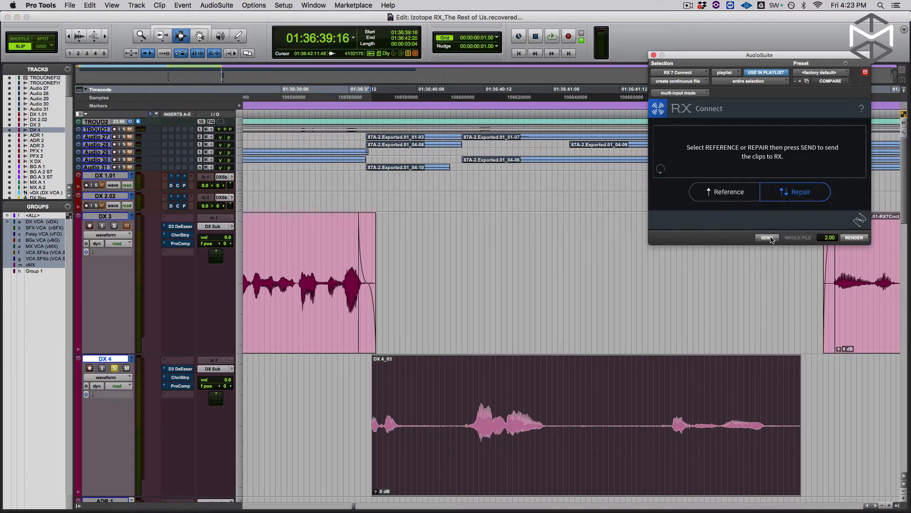
left_click(767, 237)
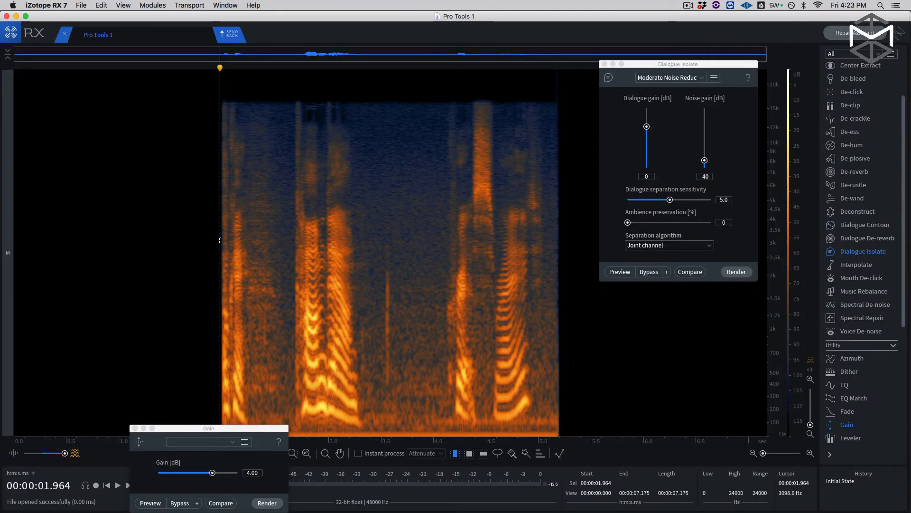
Play the clip, select the noise-only pause from 3.639 to 4.104 s, and learn it as the Spectral De-noise profile.
key("space")
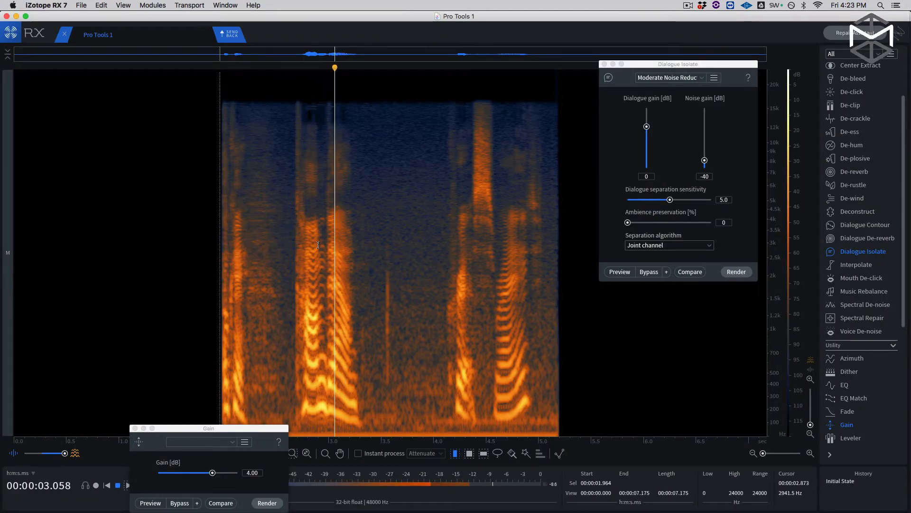
key("space")
left_click_drag(395, 244, 445, 246)
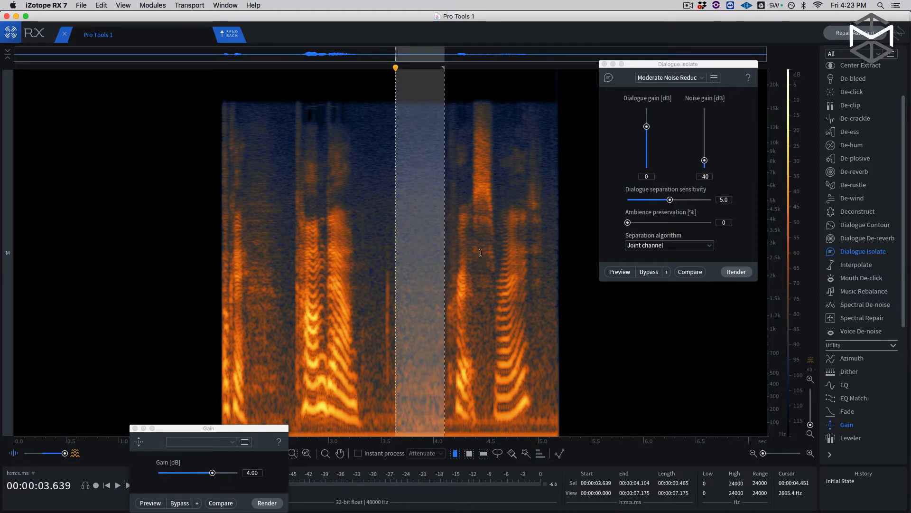
left_click(604, 64)
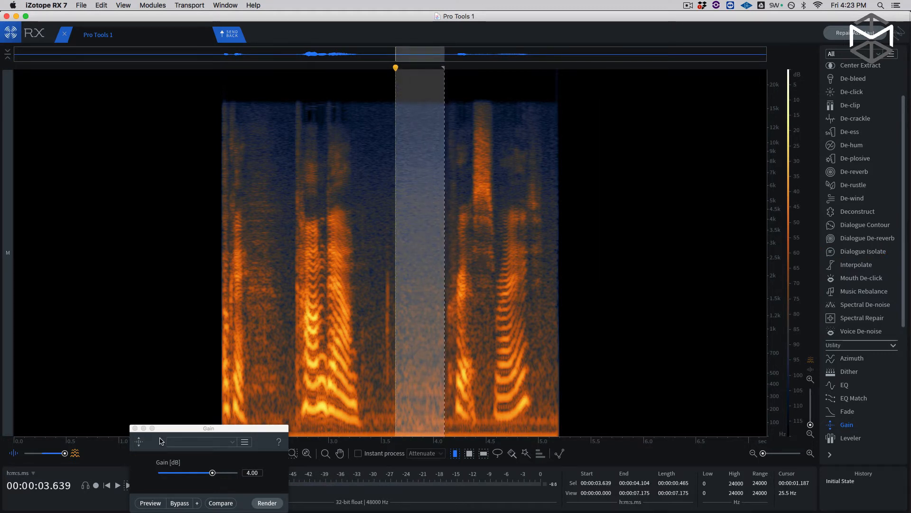
left_click(135, 429)
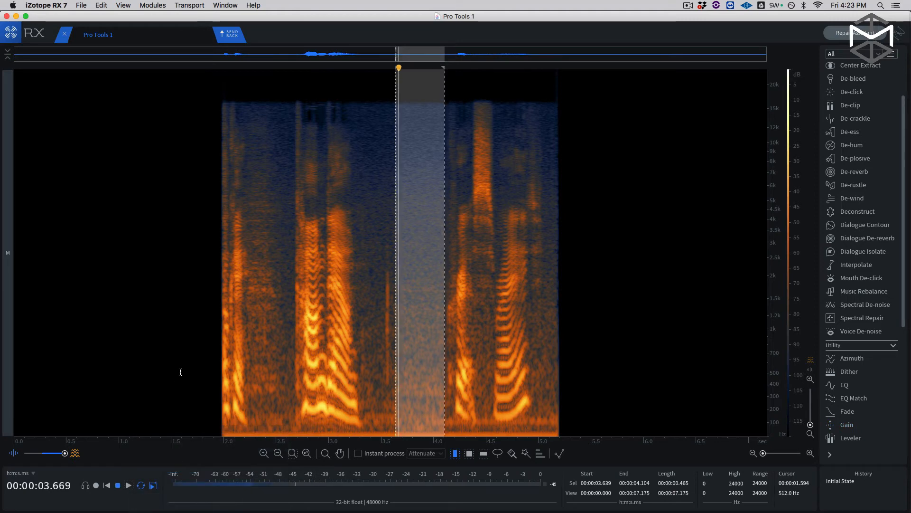
left_click(873, 309)
left_click(491, 245)
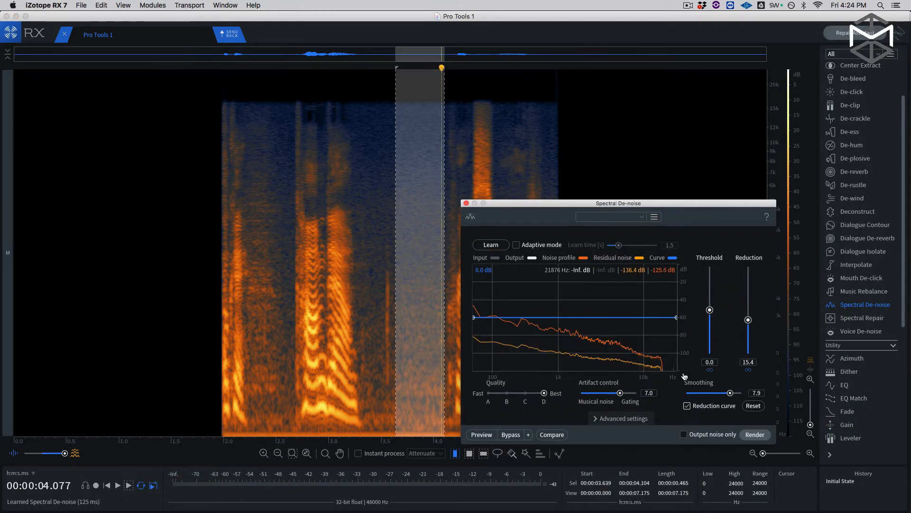
Render Spectral De-noise over the entire file and play the cleaned dialogue from just before its start.
key("super+a")
left_click(754, 435)
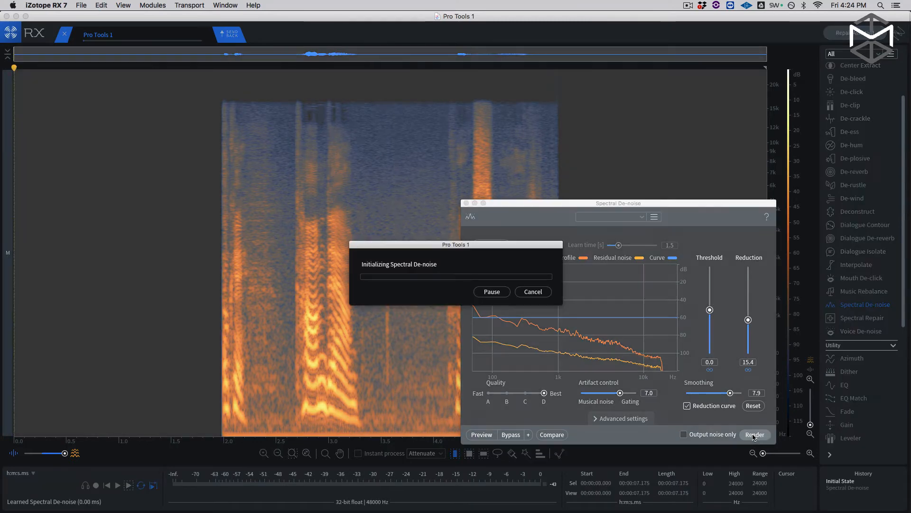
left_click(217, 165)
key("space")
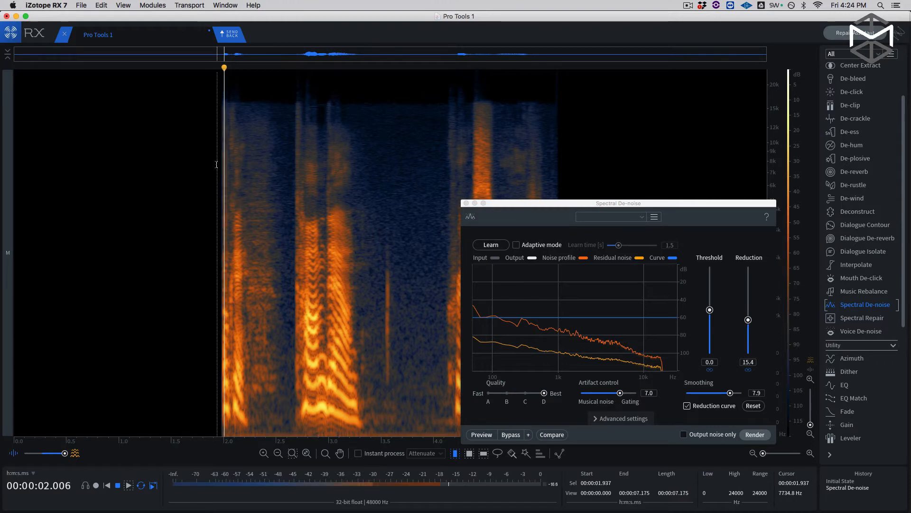
Remove the stray click between 3.528 and 3.600 s with De-click and play the repaired passage.
left_click(466, 203)
scroll(386, 250, "up", 3)
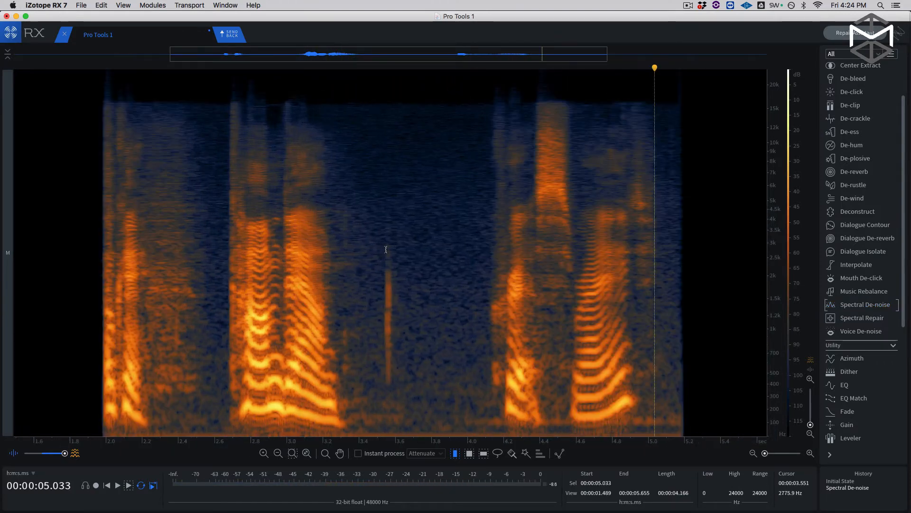
left_click_drag(382, 254, 394, 252)
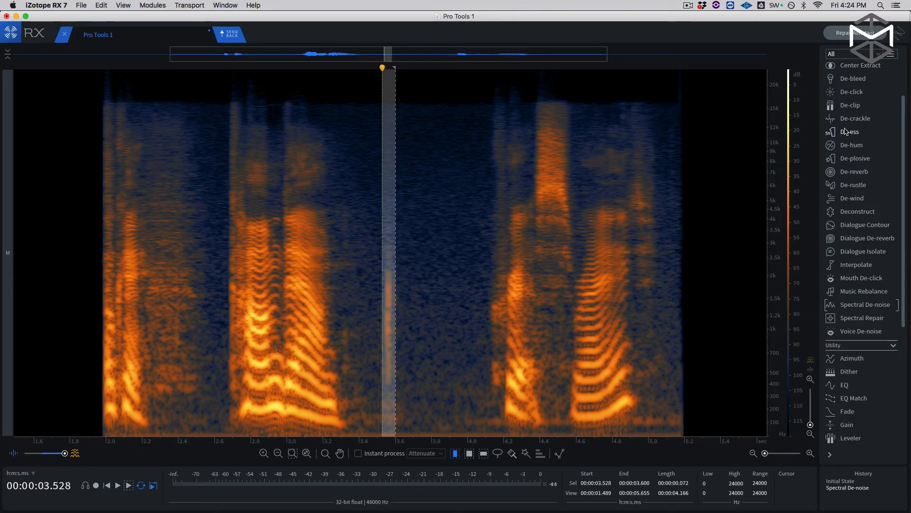
left_click(851, 92)
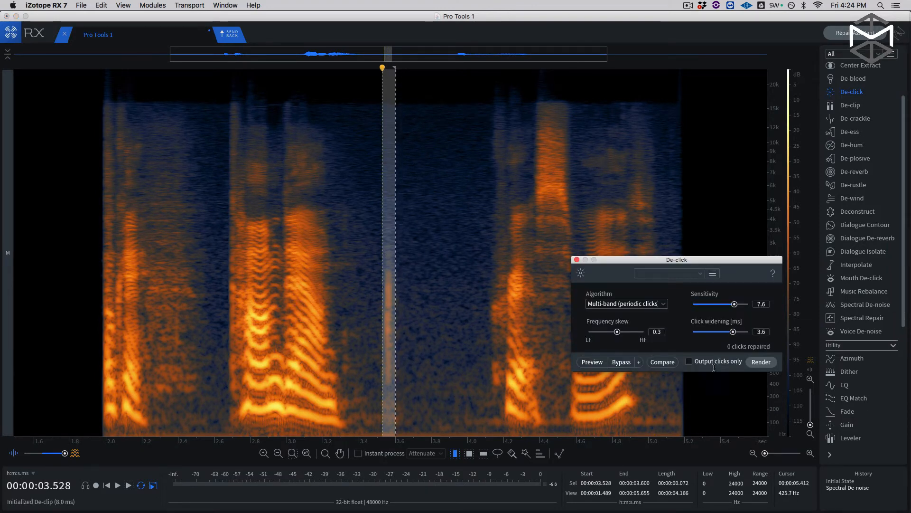
left_click(760, 363)
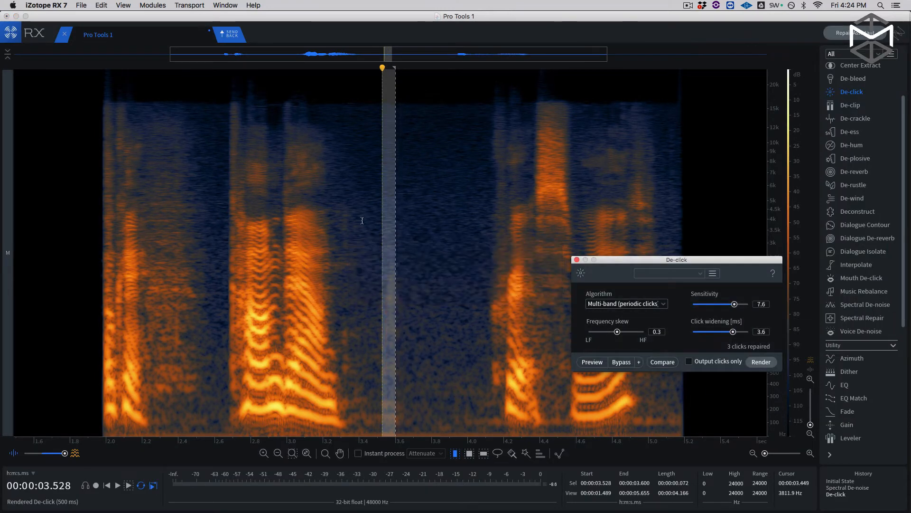
left_click(317, 198)
key("space")
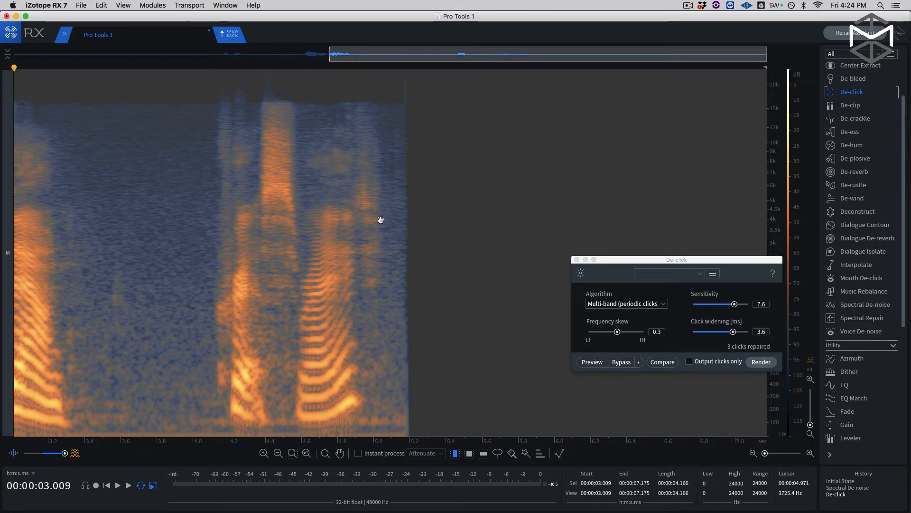
Try a second Spectral De-noise pass on the dialogue, play it, undo it, and play the passage again to compare.
left_click(577, 260)
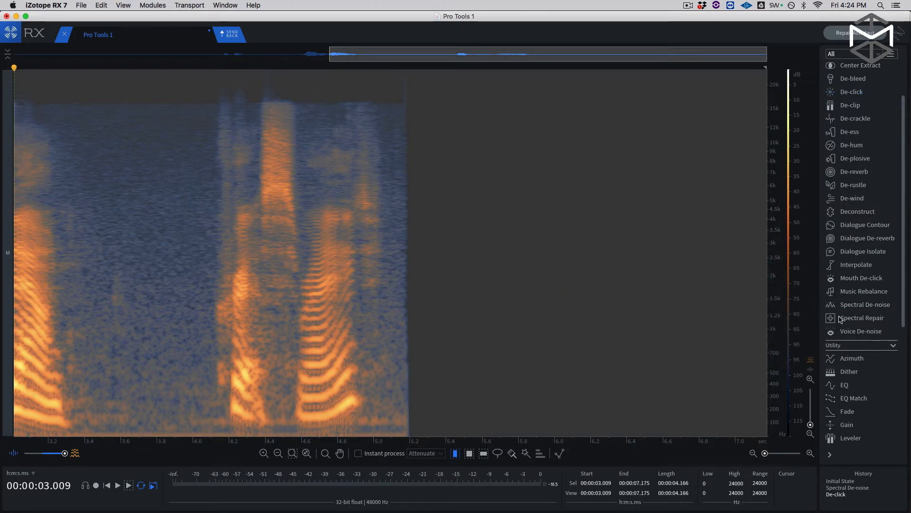
left_click(862, 306)
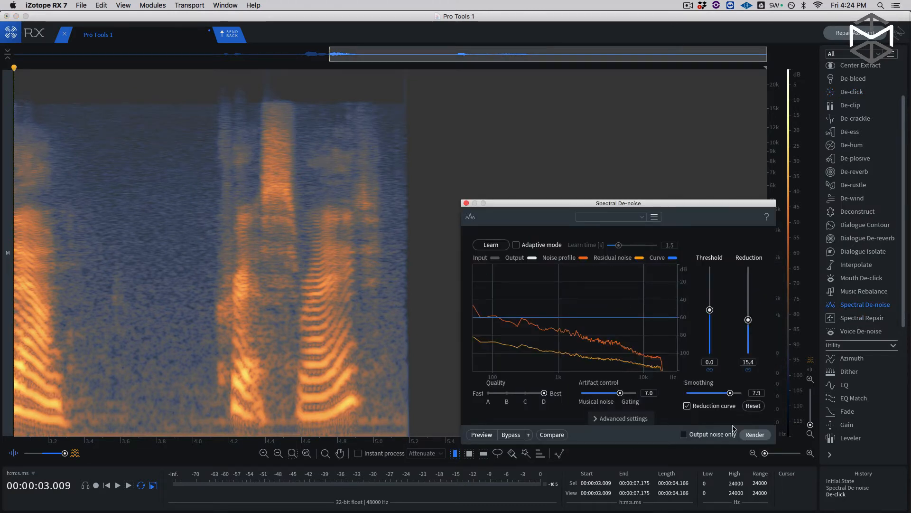
left_click(753, 435)
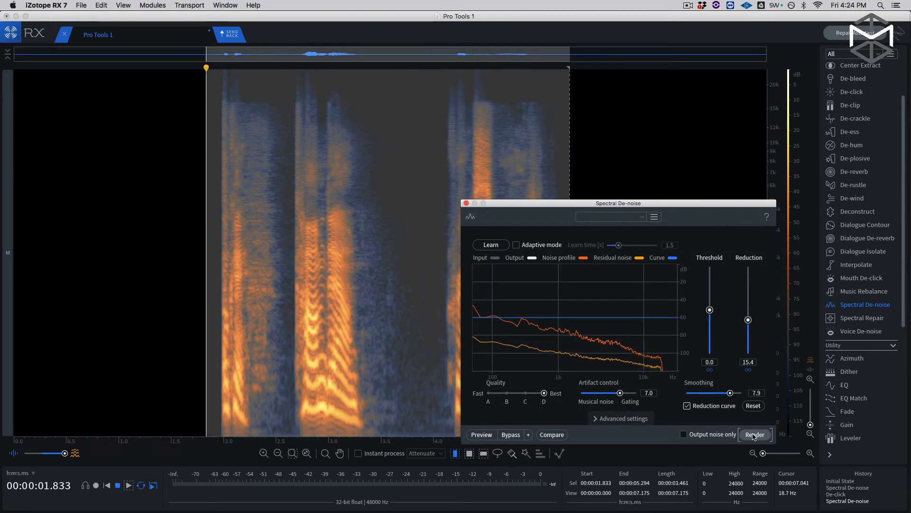
key("space")
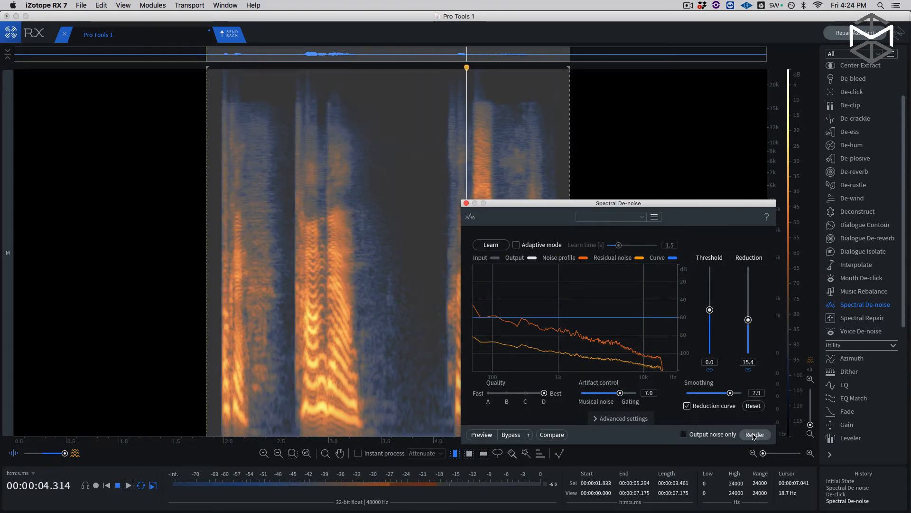
key("super+z")
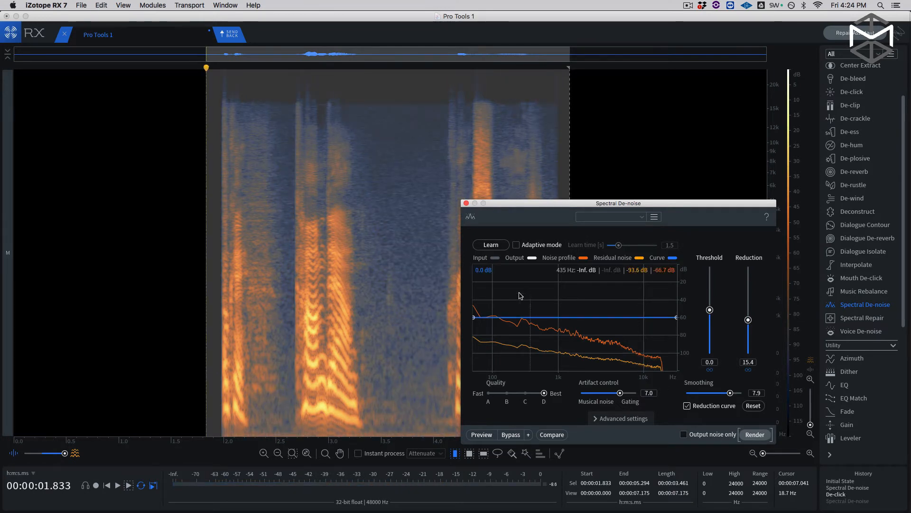
key("space")
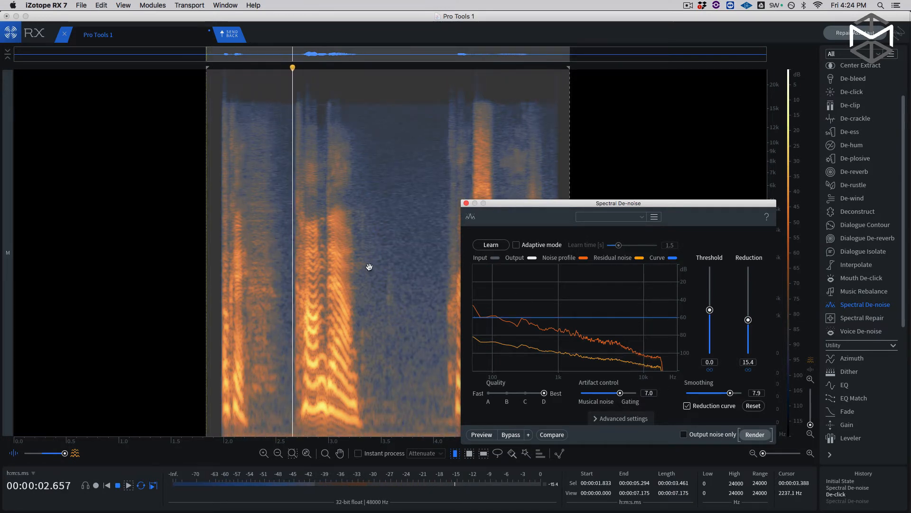
Send the repaired audio back to Pro Tools and render it over the DX 4 clip with RX Connect.
left_click(466, 203)
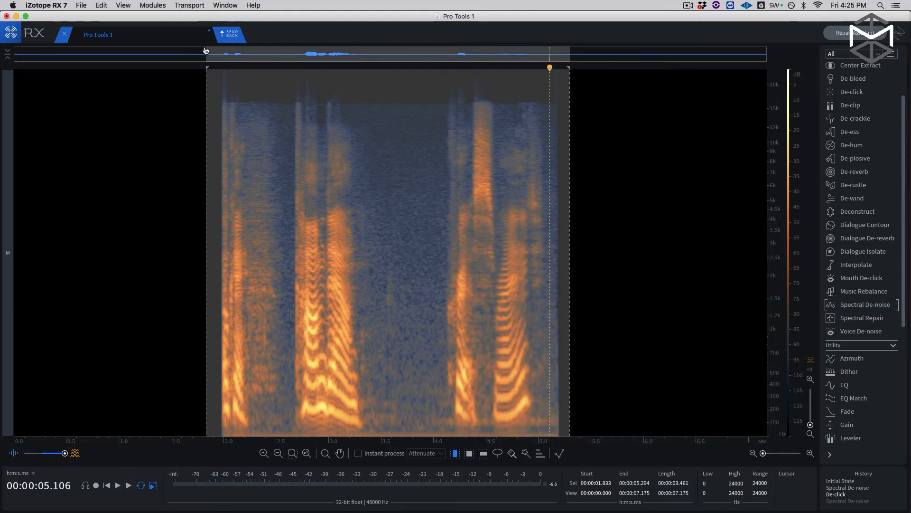
left_click(230, 36)
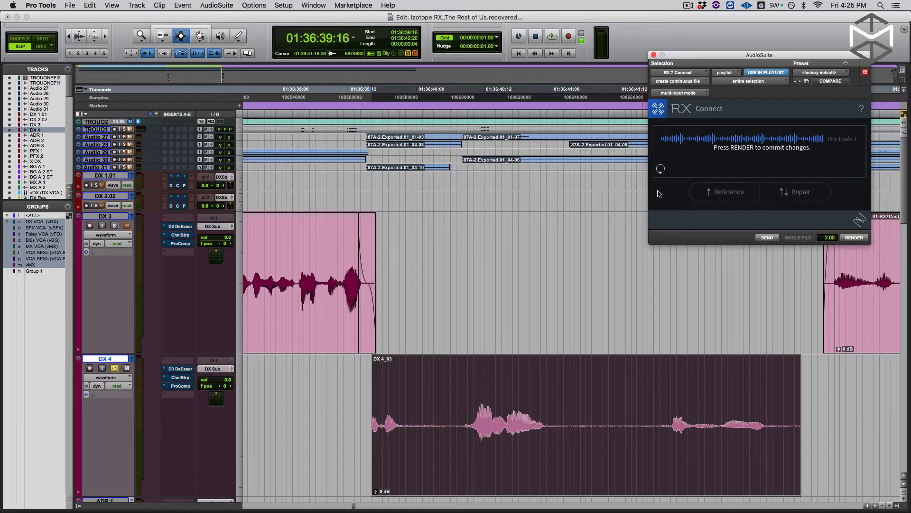
left_click(859, 239)
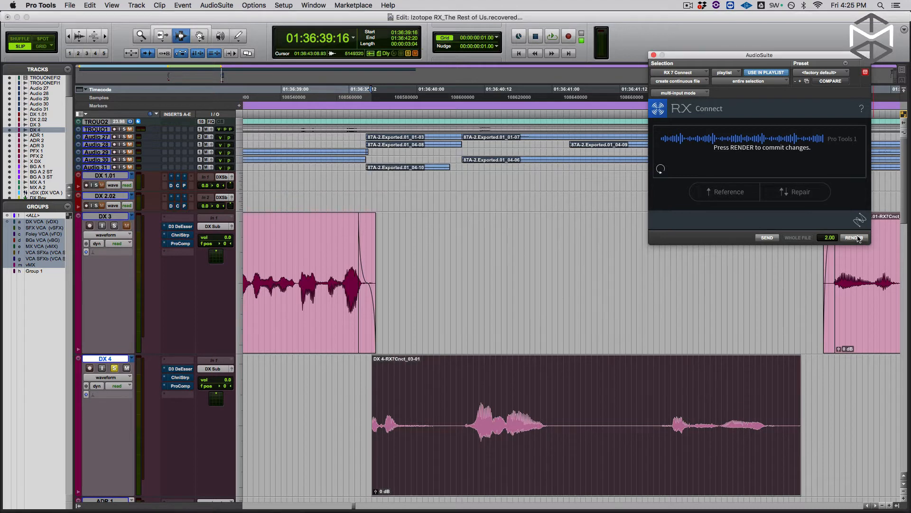
Move the noise between the words on DX 4, from 01:36:39:20 to 01:36:40:07, up to DX 3 at the same timecode.
left_click(408, 409)
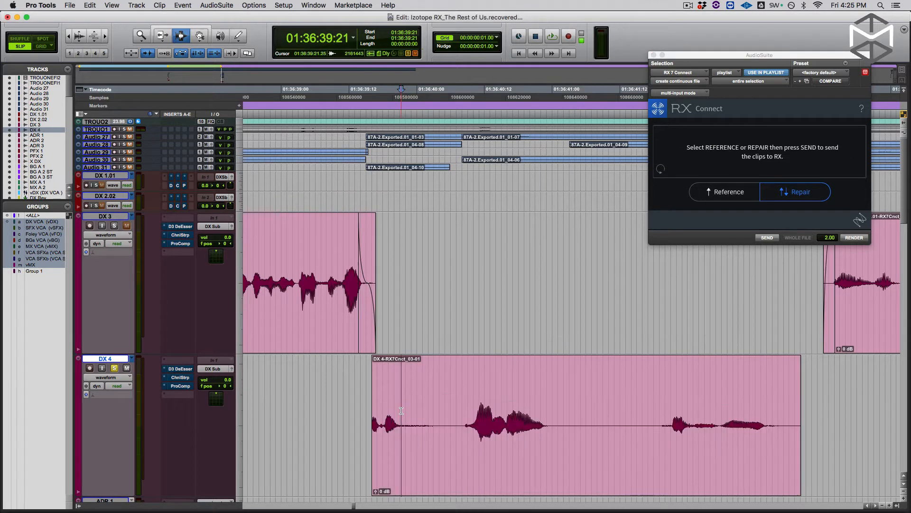
left_click_drag(401, 409, 461, 409)
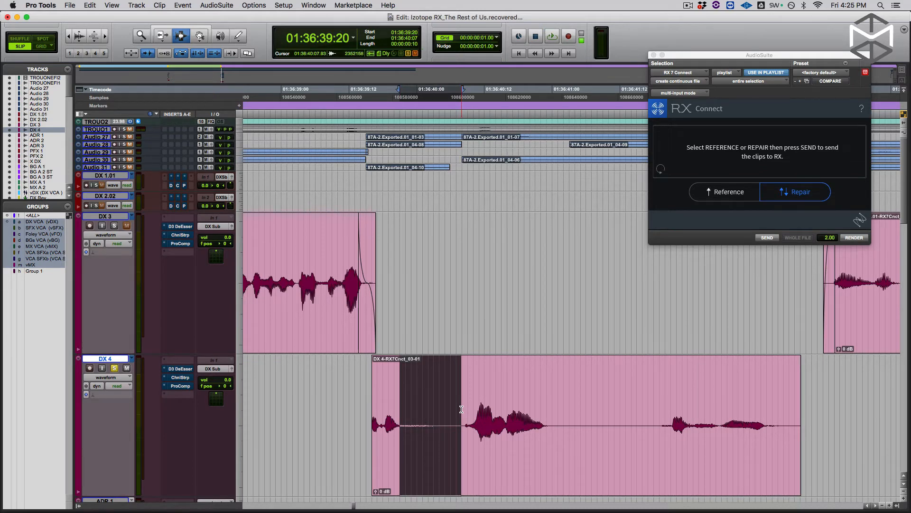
key("super+x")
key("p")
key("super+v")
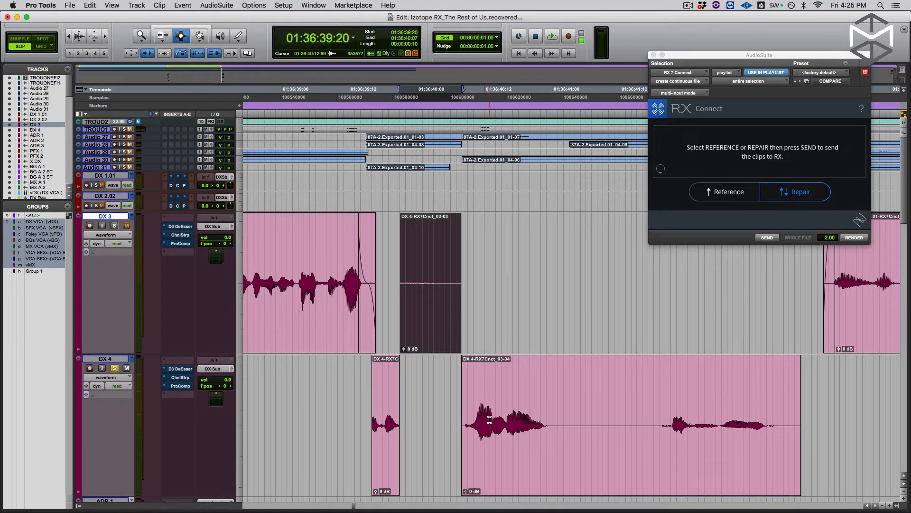
Add a short fade-in and a longer fade-out to the noise clip moved to DX 3.
key("t")
key("t")
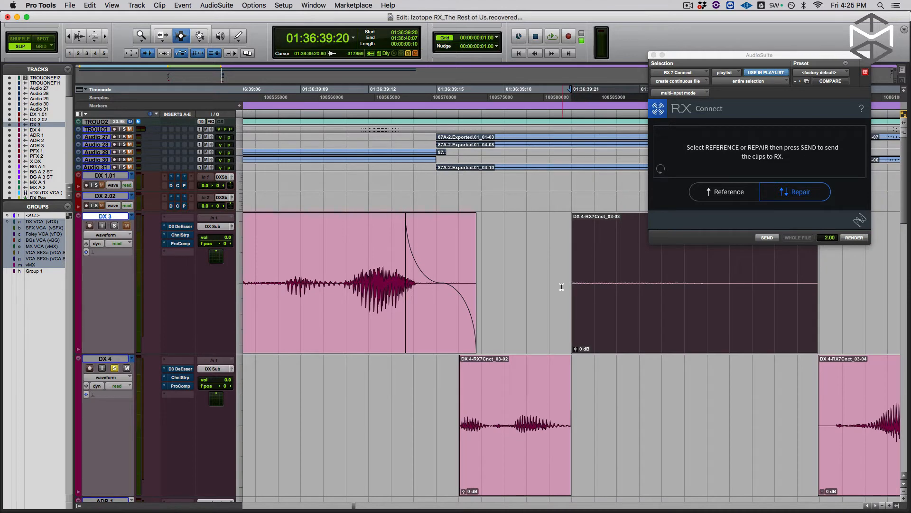
left_click_drag(574, 214, 594, 216)
left_click_drag(681, 294, 835, 310)
key("r")
key("r")
key("r")
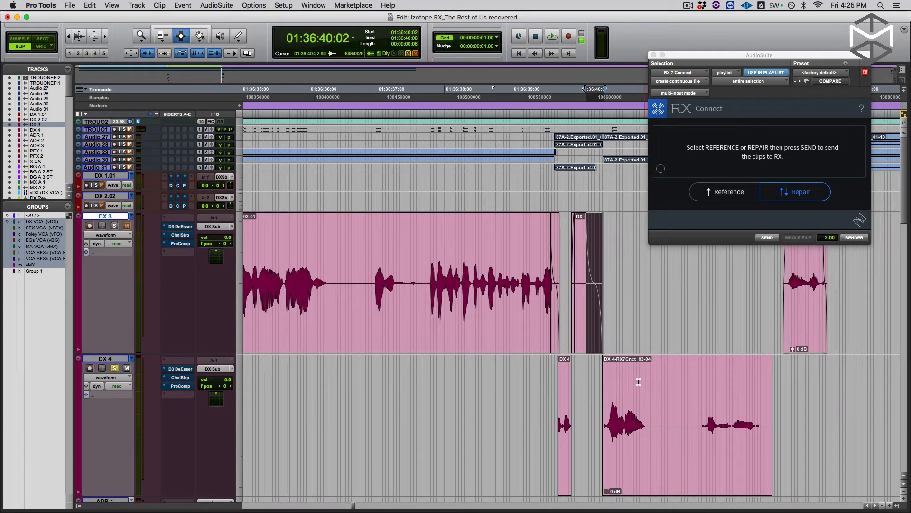
Select the DX 4 dialogue from 01:36:39:16 to 01:36:42:20, switch to RX 7, and render another Spectral De-noise pass.
left_click_drag(566, 394, 772, 400)
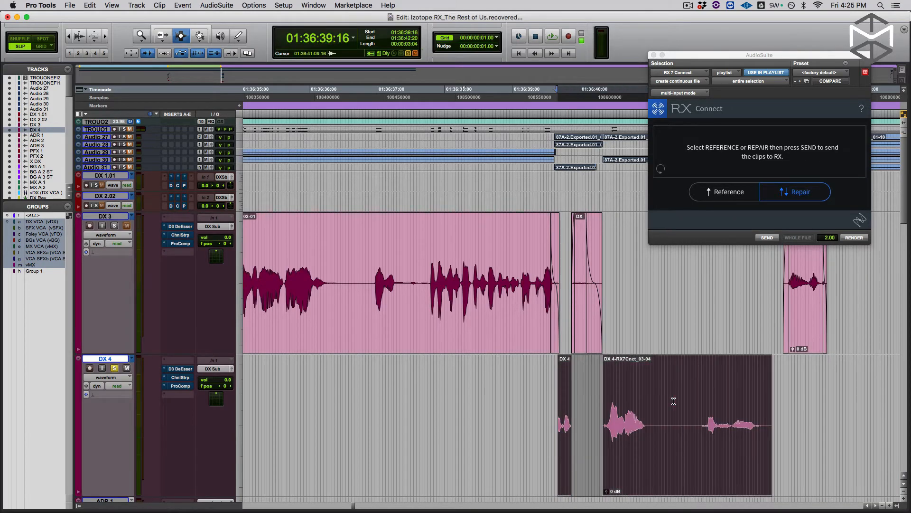
key("super+Tab")
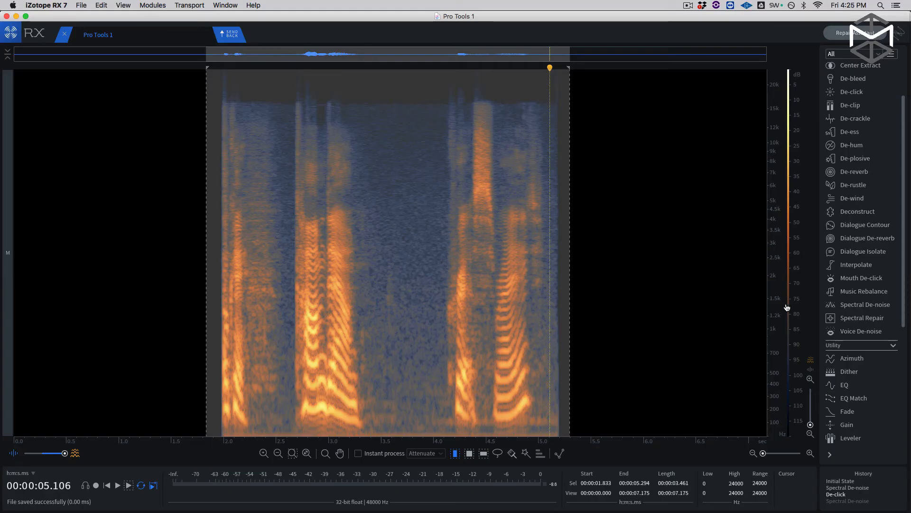
left_click(859, 306)
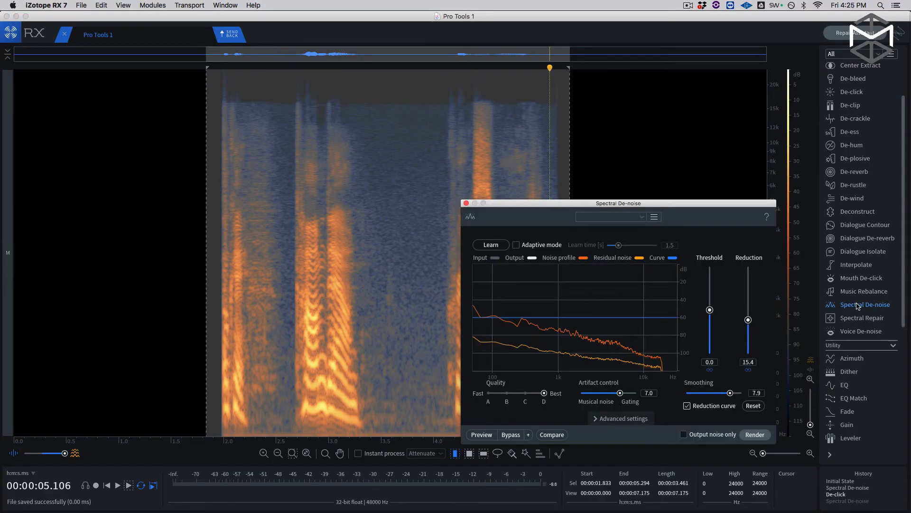
left_click(755, 435)
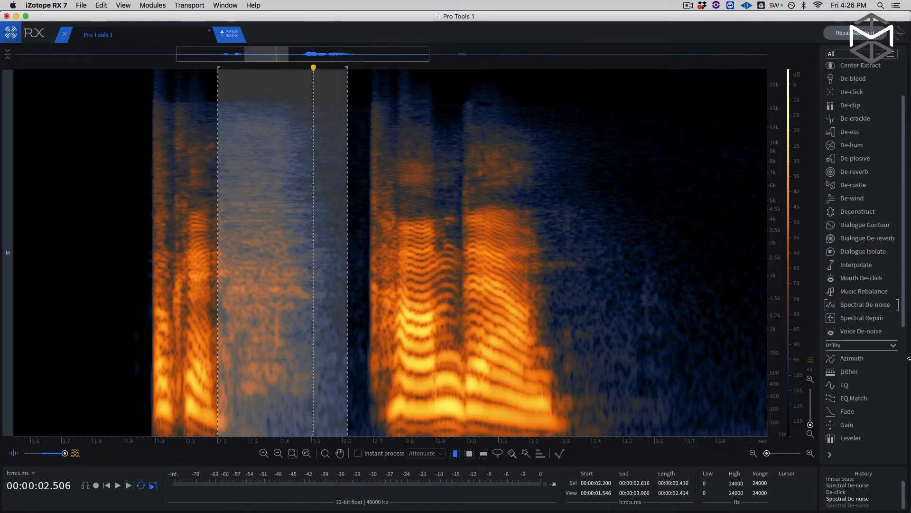
Adjust Spectral Repair, process the noisy tail after the first words, around 2.200 to 2.616 s, and play the passage.
left_click(862, 318)
left_click_drag(575, 129, 539, 130)
left_click_drag(675, 130, 692, 130)
left_click_drag(226, 237, 329, 238)
left_click(676, 155)
left_click(714, 199)
left_click(139, 145)
key("space")
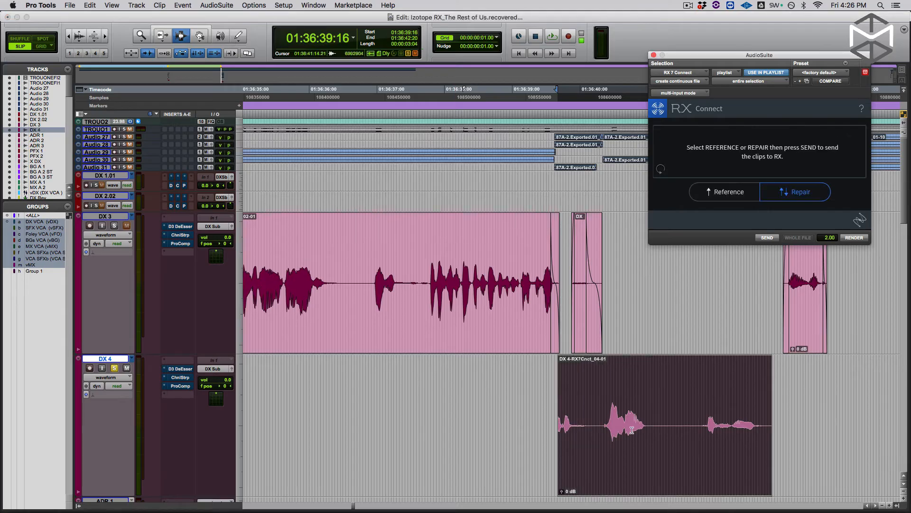
Split the rendered DX 4 clip at 01:36:40:06, then trim the first piece's end back and fade it out.
left_click(589, 425)
key("super+bracketright")
key("super+bracketright")
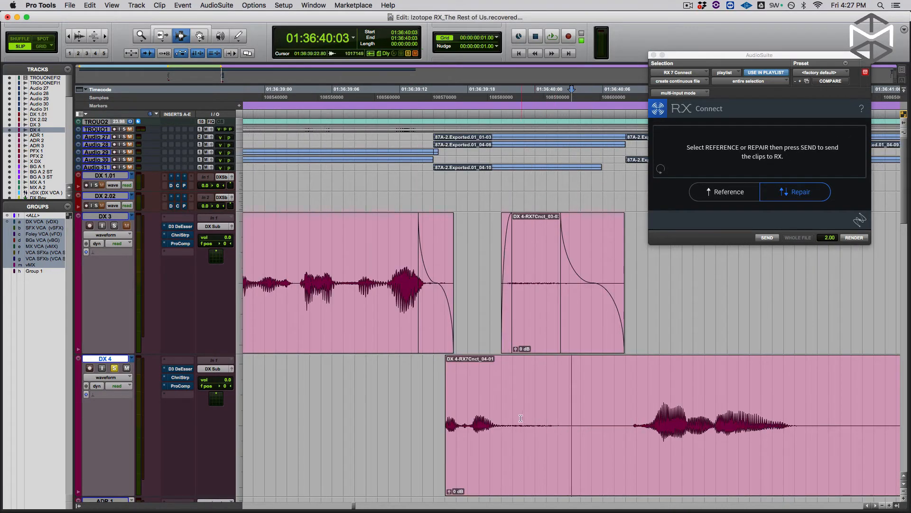
left_click(523, 401)
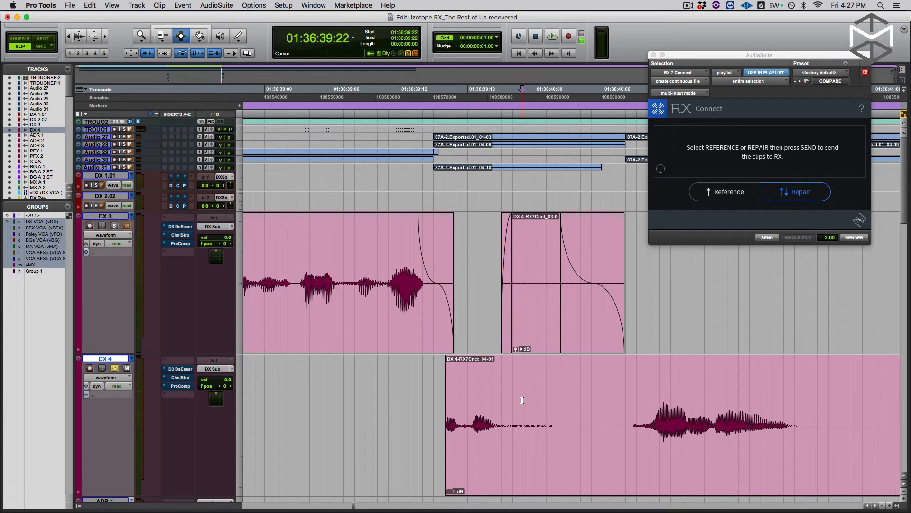
left_click(608, 396)
key("super+e")
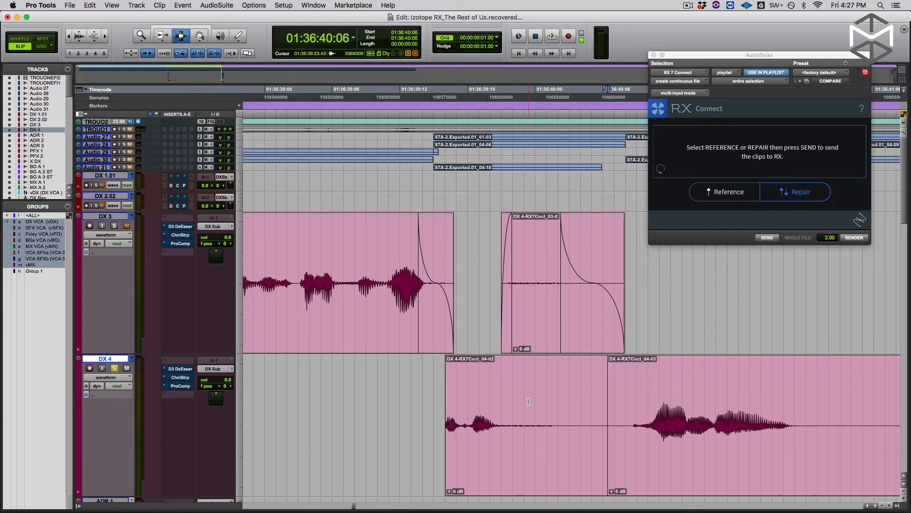
left_click(528, 401)
key("s")
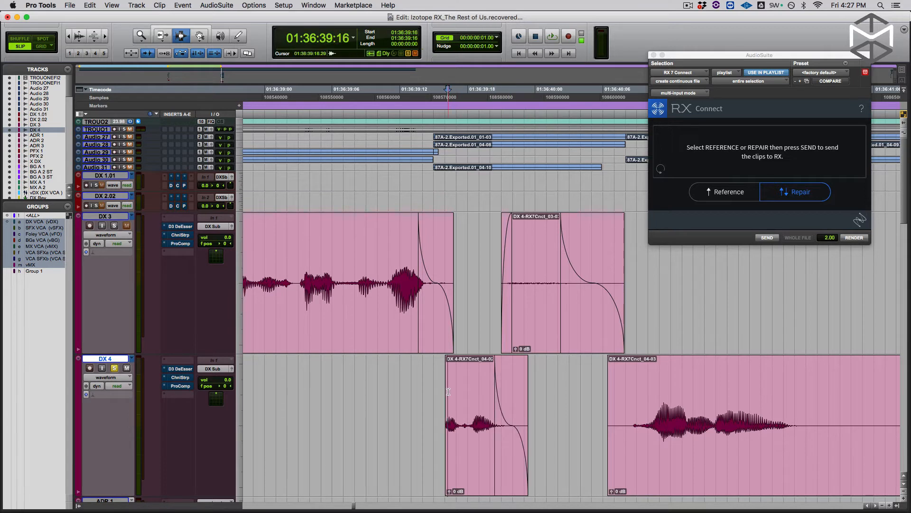
Refine the fades on the first DX 4 piece, trim its tail closer to the words, and play across the gap.
left_click(414, 394)
key("space")
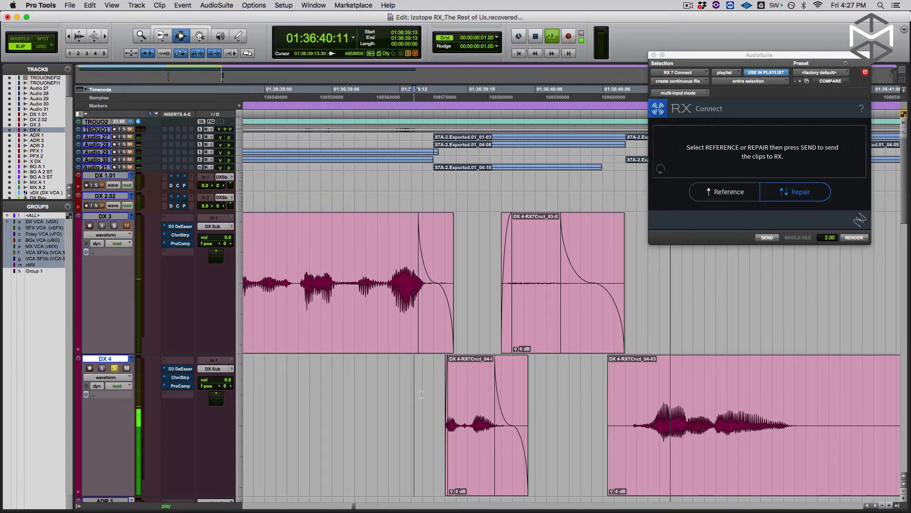
key("space")
left_click(451, 387)
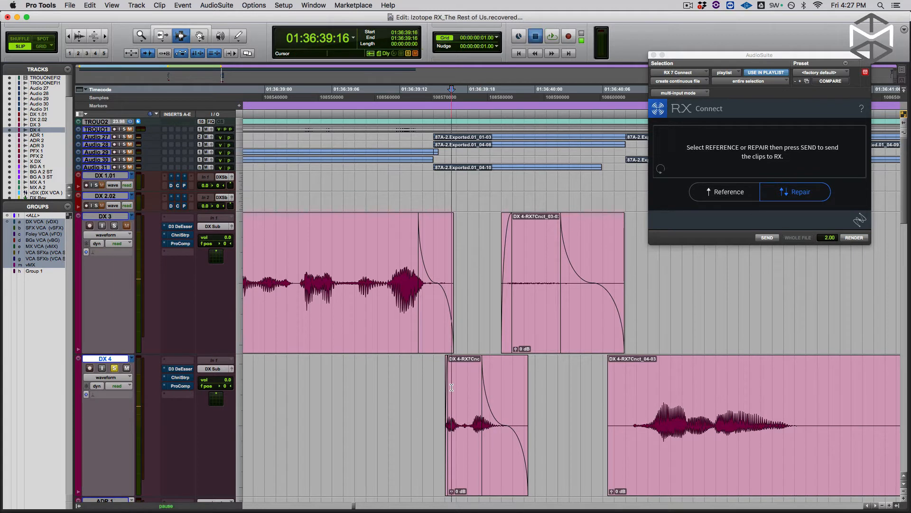
key("space")
key("space")
left_click(509, 404)
key("s")
left_click(373, 383)
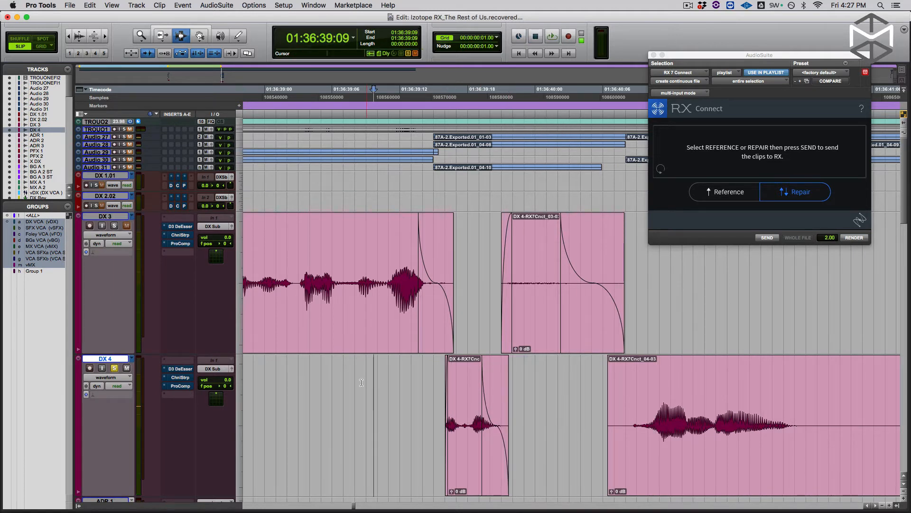
key("space")
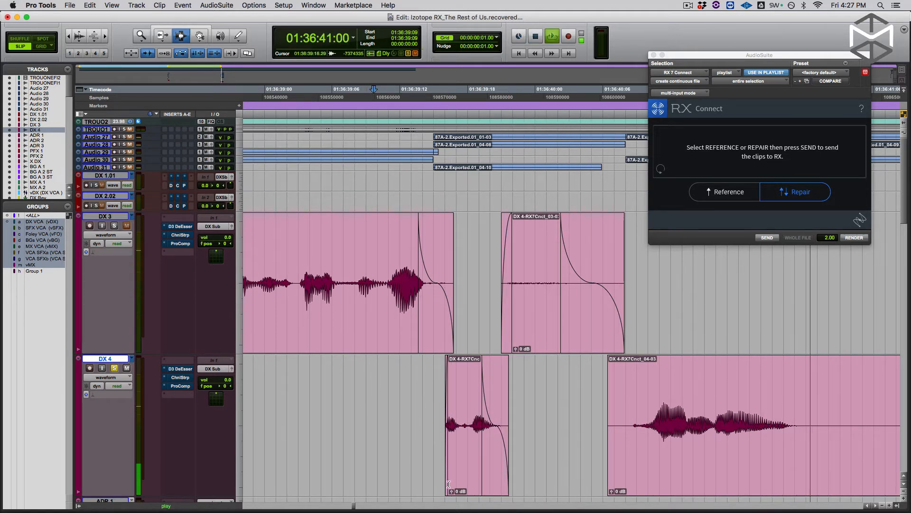
key("space")
Raise the clip gain of the first DX 4 piece to +6.0 dB and play the passage.
left_click_drag(450, 492, 449, 464)
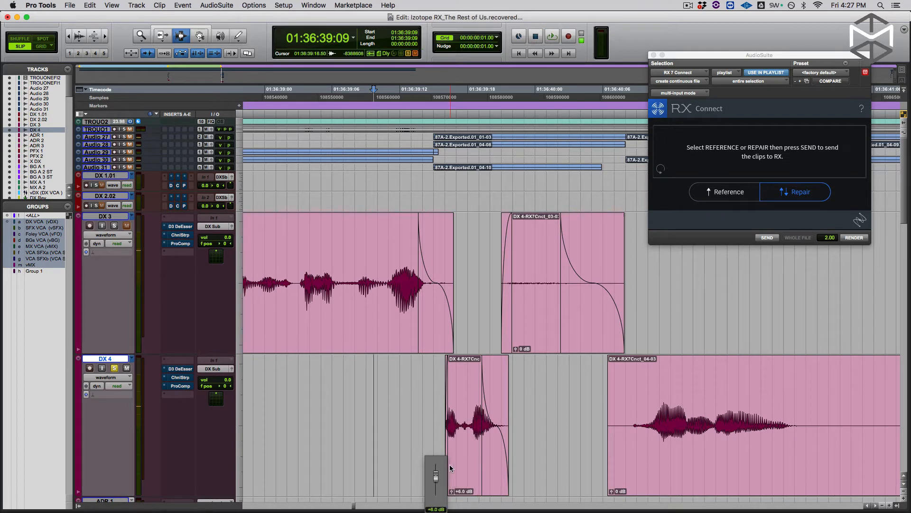
key("space")
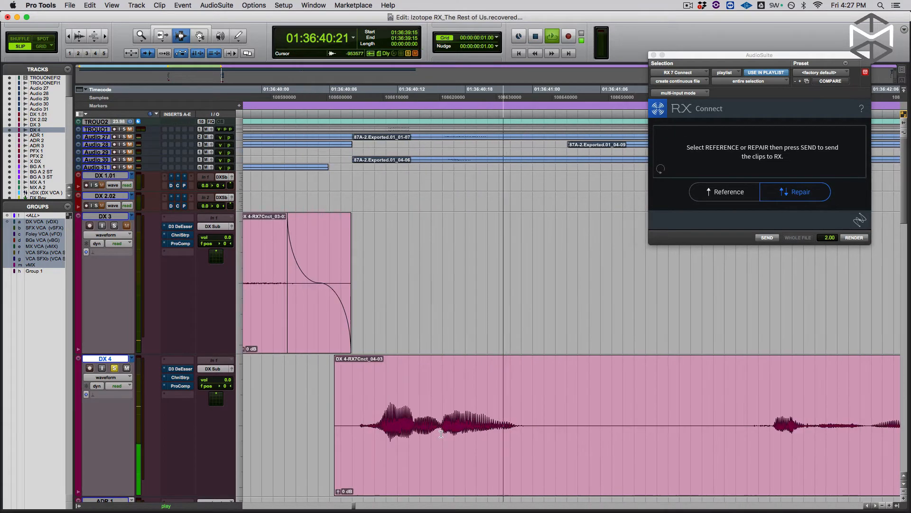
key("space")
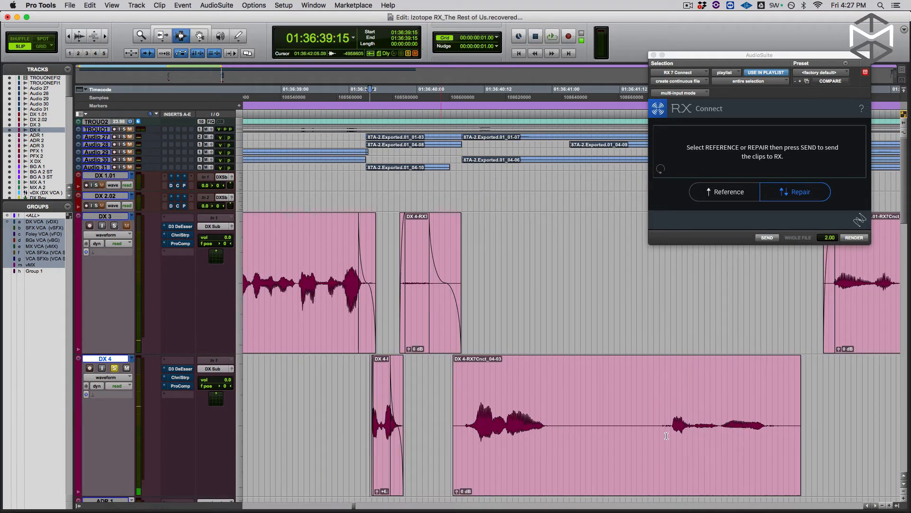
Split the second DX 4 piece at 01:36:41:16, raise the final part's clip gain to +5.0 dB, and play it.
left_click(645, 431)
key("super+e")
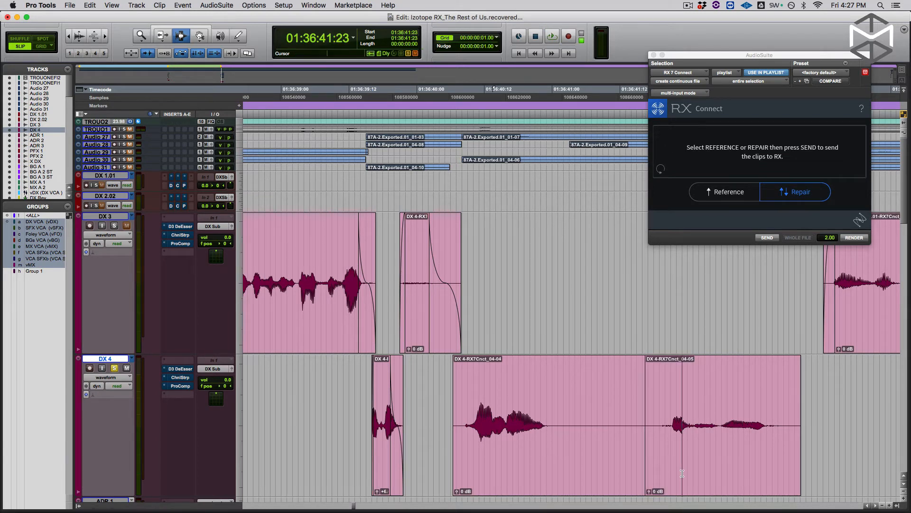
double_click(682, 473)
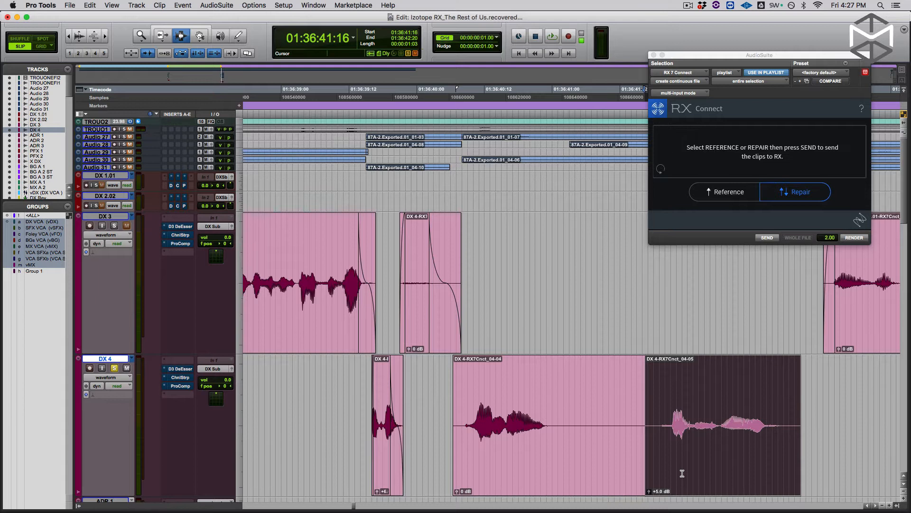
left_click(538, 421)
key("space")
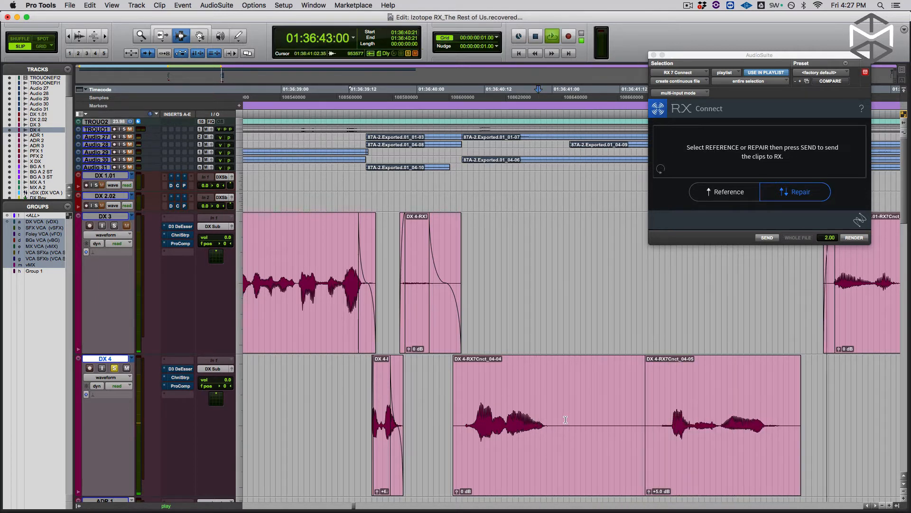
Play the DX 4 clip starting at 01:36:45:11, listen to its middle section, and select the whole clip.
left_click(351, 414)
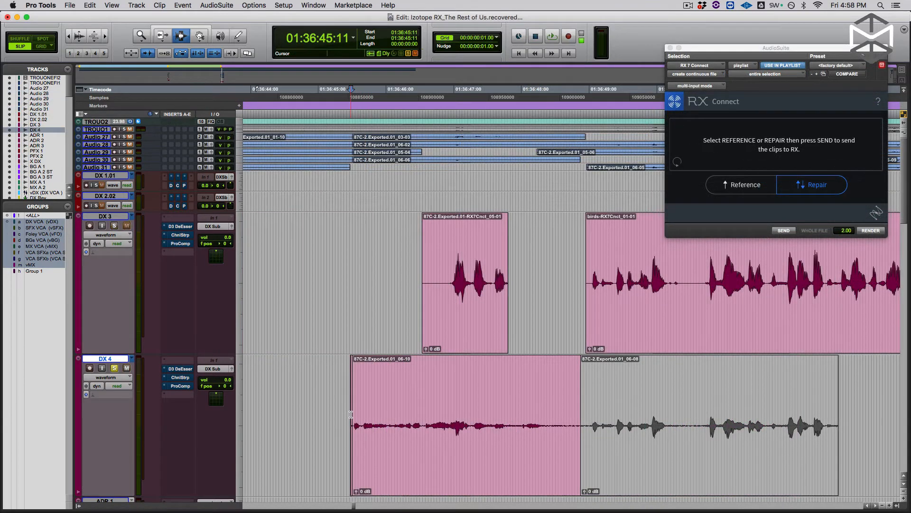
key("space")
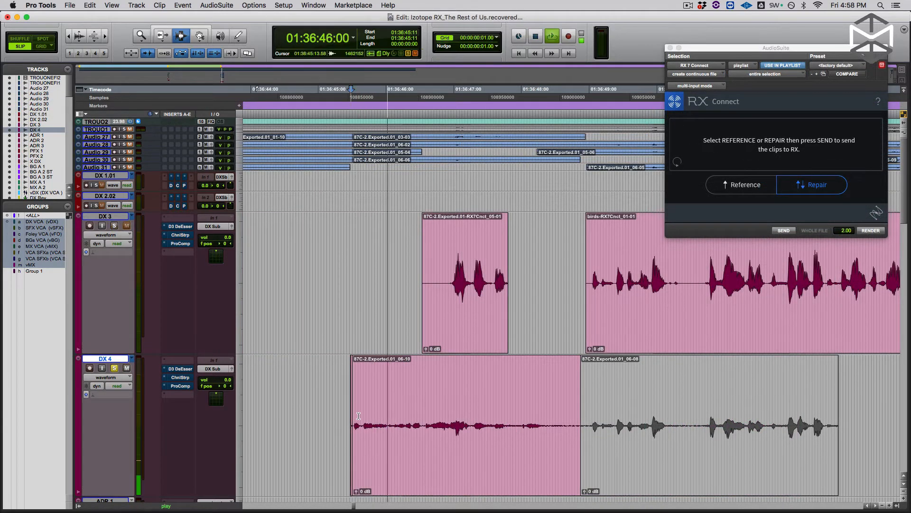
scroll(408, 417, "down", 1)
scroll(408, 417, "down", 3)
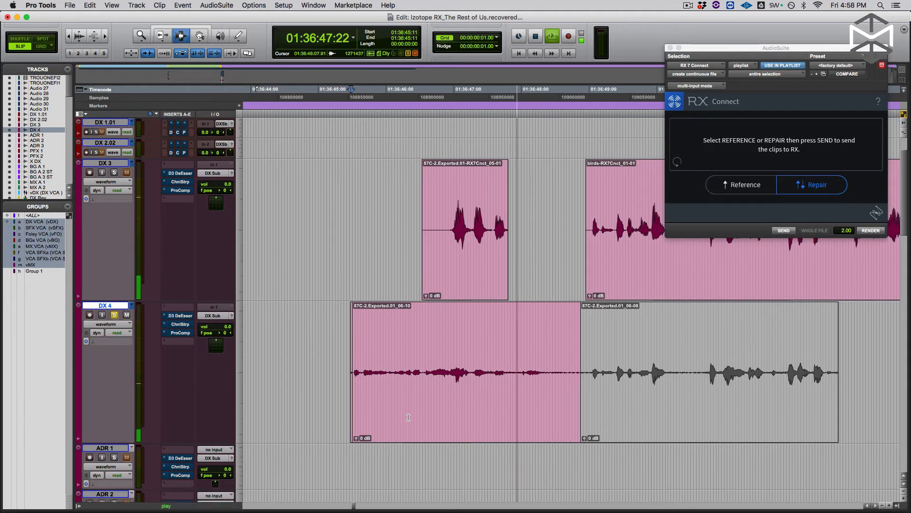
double_click(447, 402)
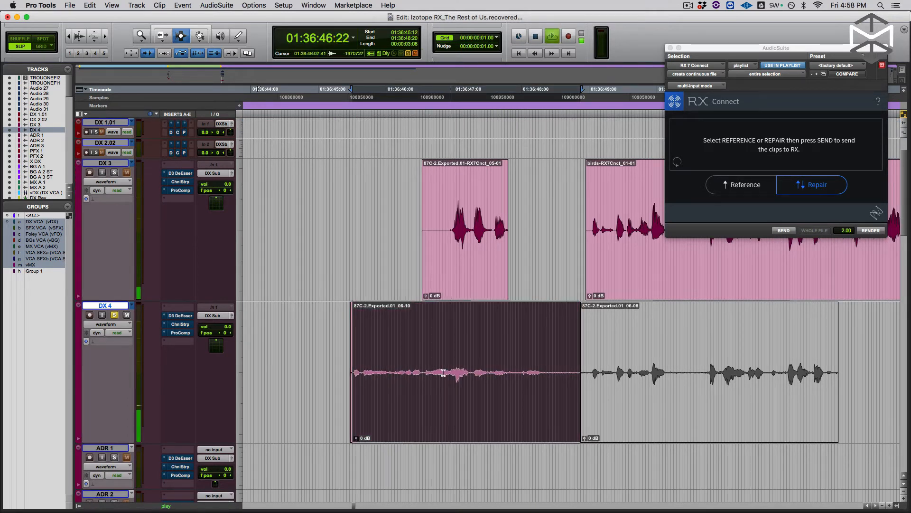
left_click(487, 363)
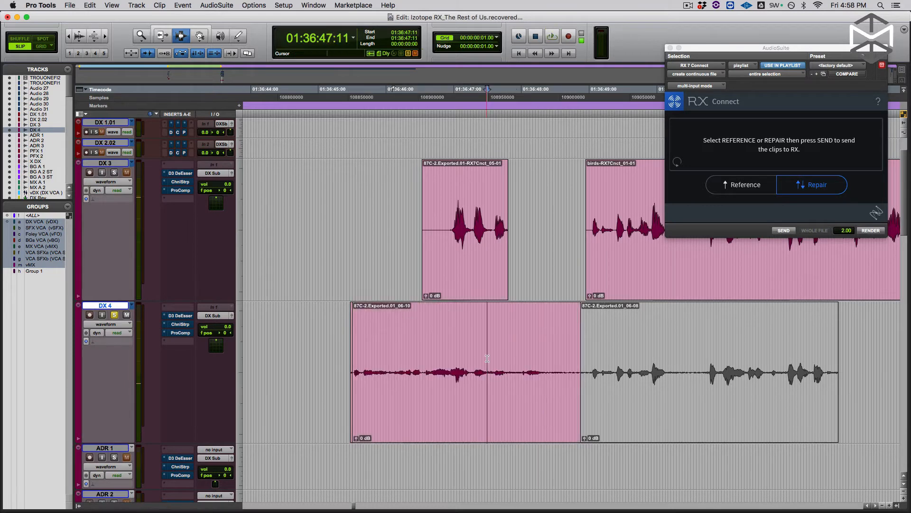
key("space")
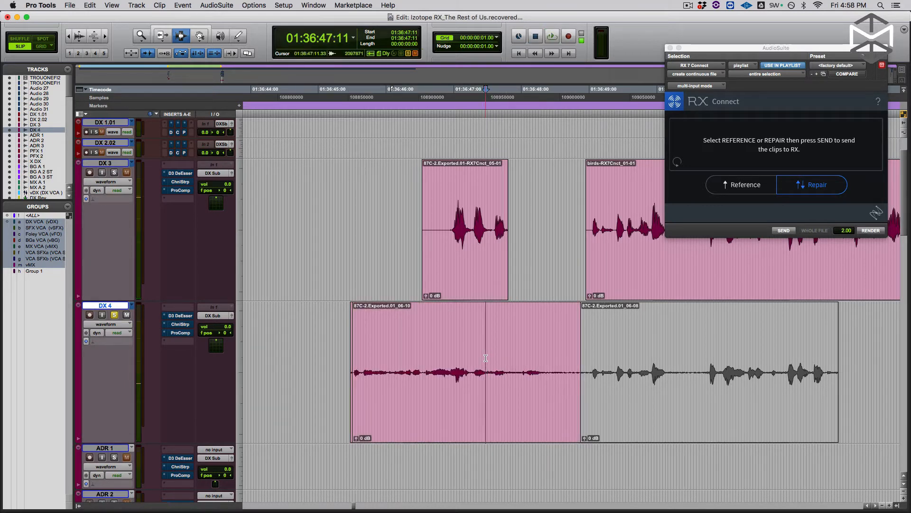
double_click(485, 357)
key("ctrl+Up")
scroll(486, 355, "down", 5)
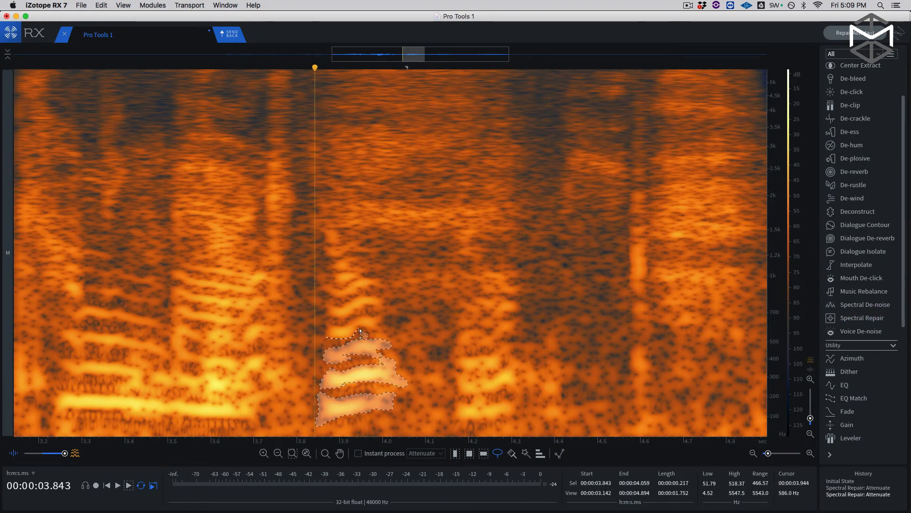
Lasso the stacked harmonics between about 3.38 and 4.33 seconds into one combined spectral selection and play them.
left_click_drag(360, 331, 377, 331)
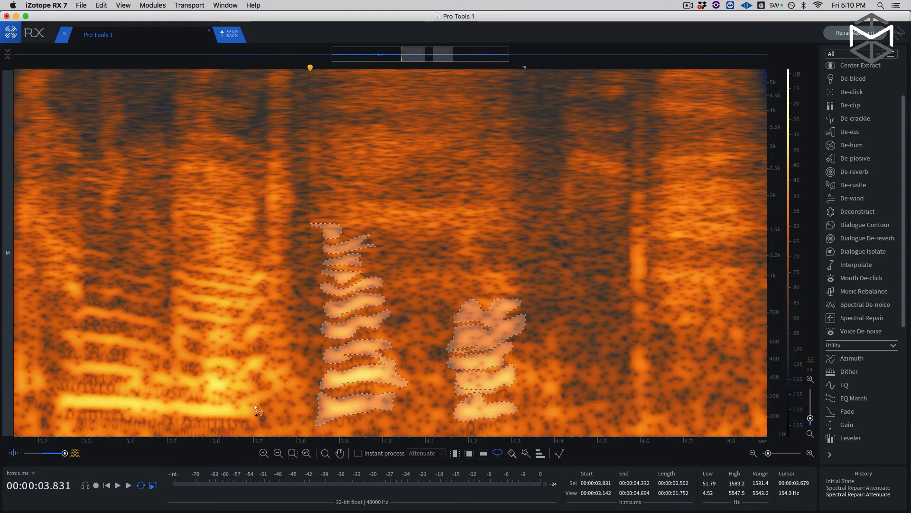
left_click_drag(116, 389, 119, 395)
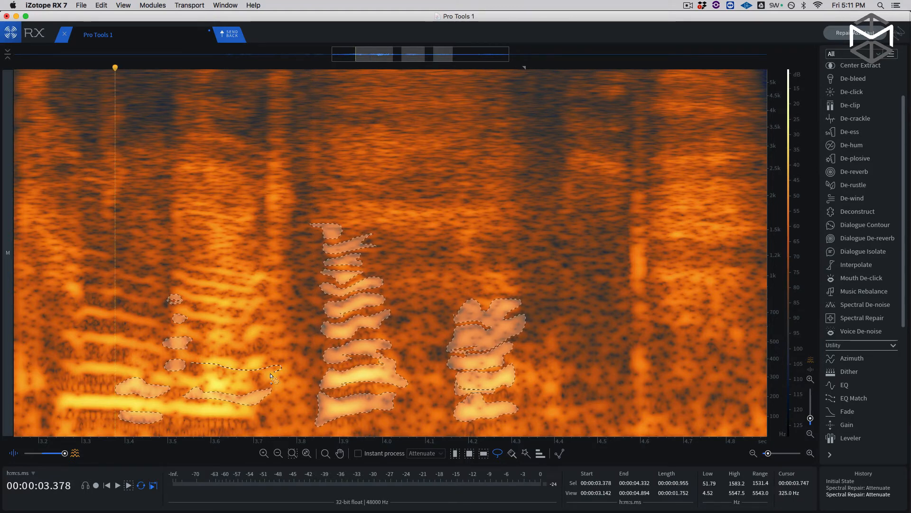
left_click_drag(244, 329, 213, 325)
key("space")
key("space")
left_click_drag(165, 426, 167, 431)
left_click_drag(777, 370, 777, 355)
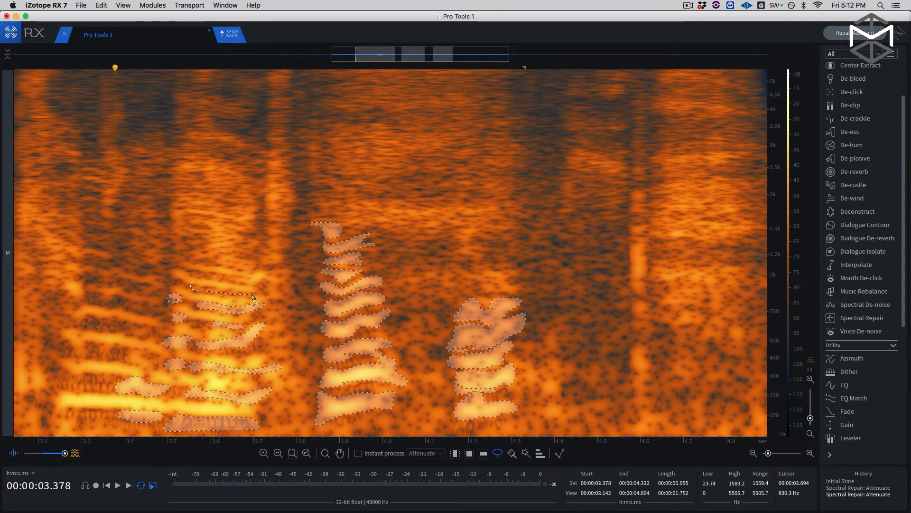
left_click_drag(140, 296, 156, 291)
key("space")
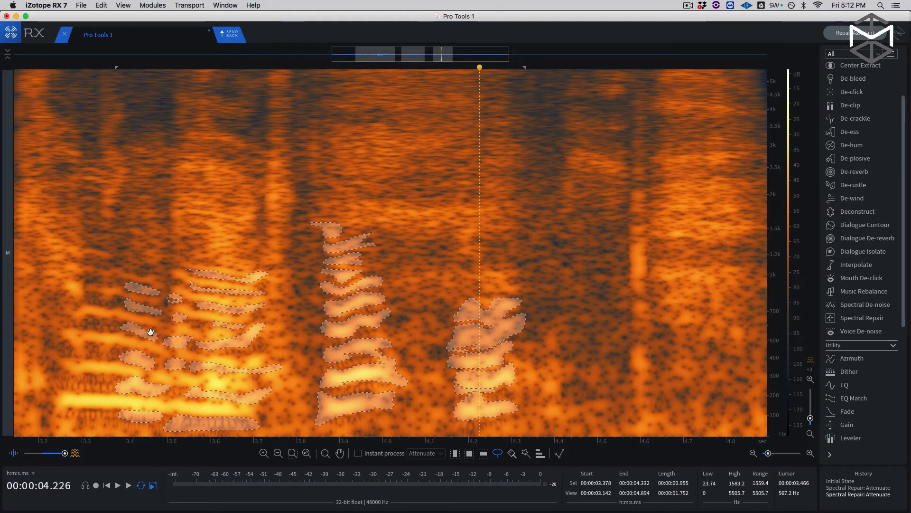
scroll(293, 316, "up", 1)
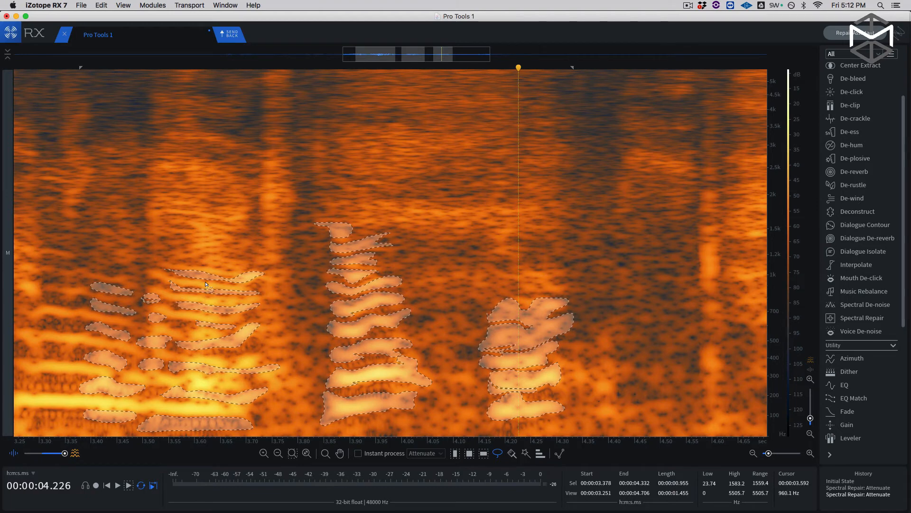
Apply Spectral De-noise to the whole clip with threshold 0.0 and reduction 15.4, and send it back to Pro Tools.
left_click(875, 309)
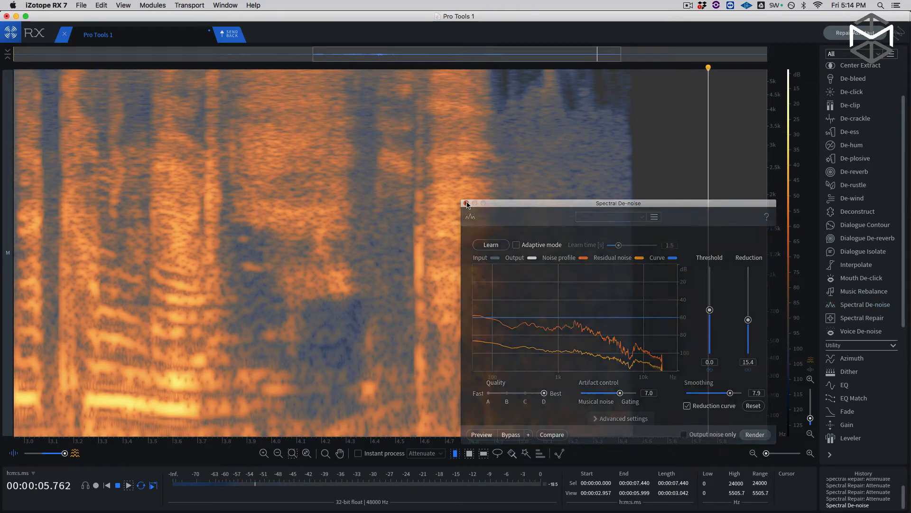
left_click(467, 204)
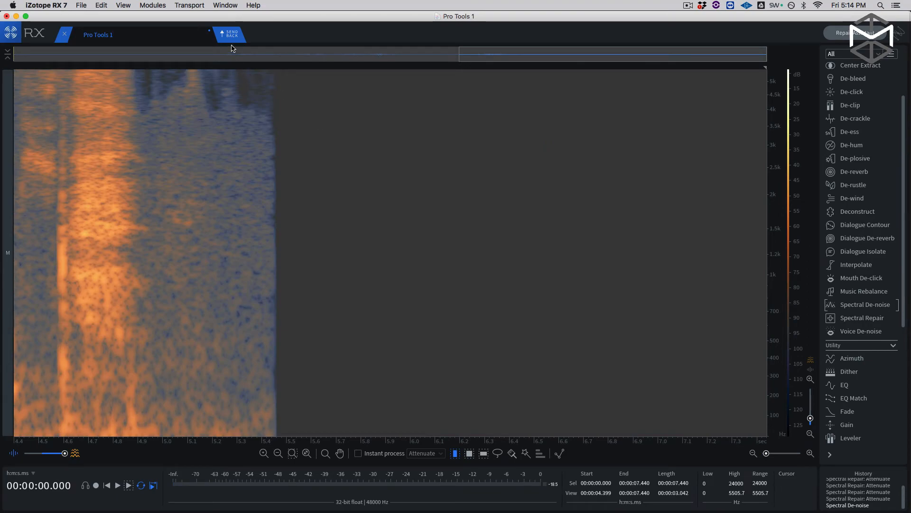
left_click(232, 36)
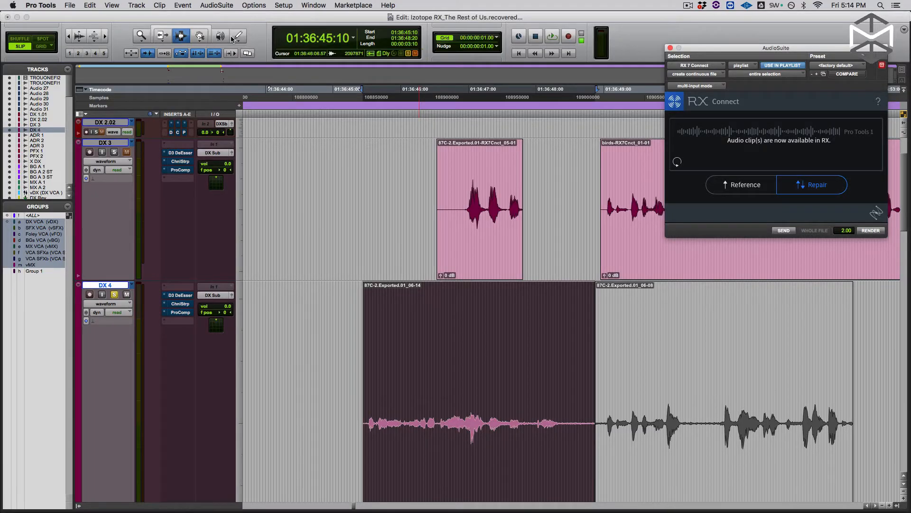
Render the repaired audio over the selected DX 4 clip and play the result, replaying its second half.
left_click(871, 230)
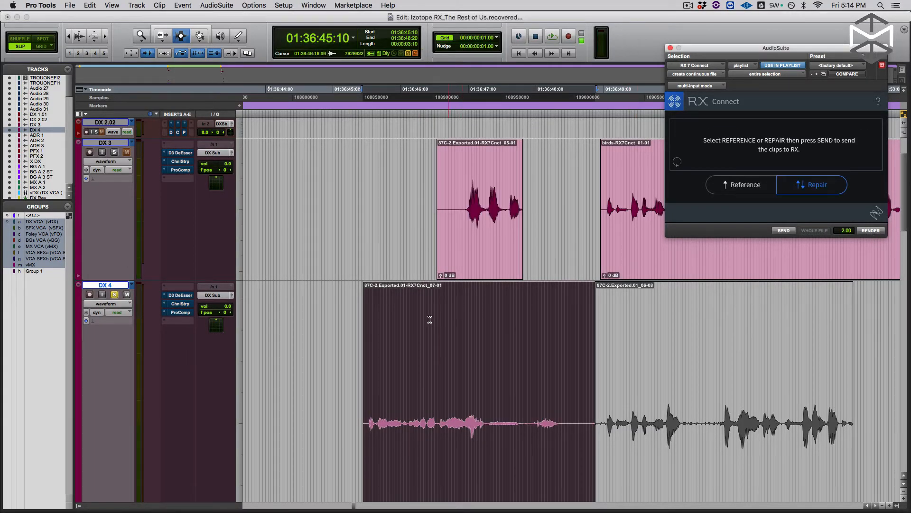
key("space")
scroll(383, 329, "down", 1)
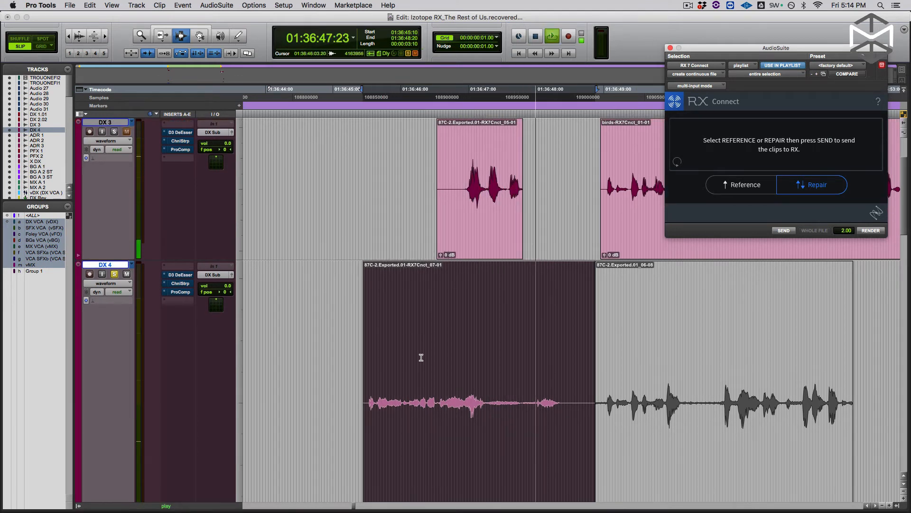
key("space")
left_click(466, 384)
key("space")
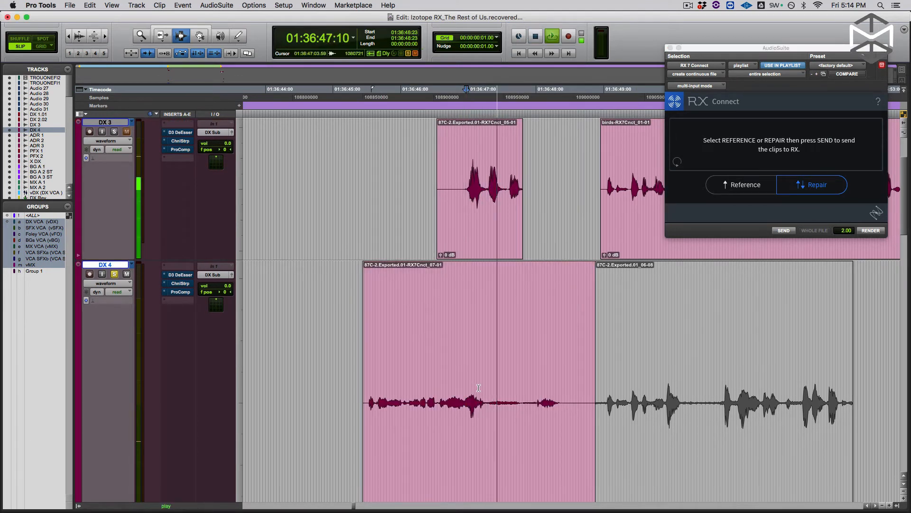
Split the rendered DX 4 clip at 01:36:47:05 and play across the cut.
key("space")
left_click(483, 393)
key("super+bracketright")
key("super+bracketright")
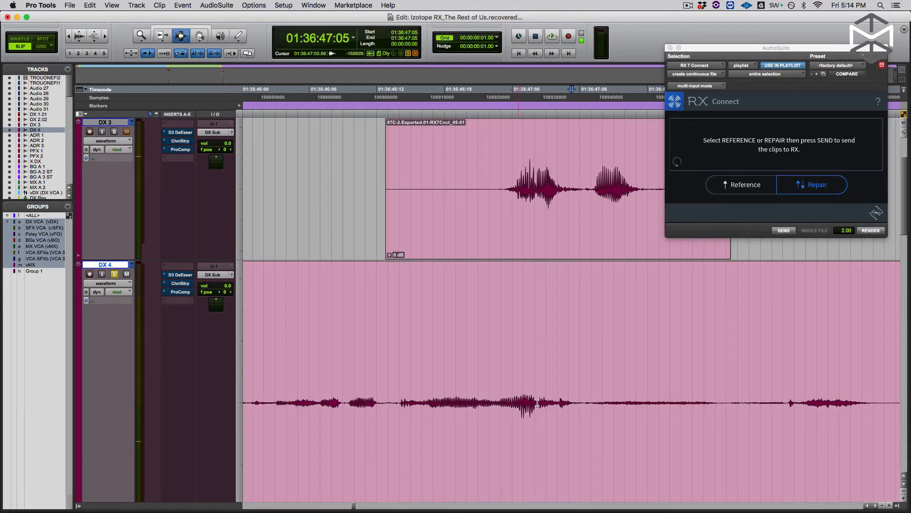
key("b")
left_click(490, 379)
key("space")
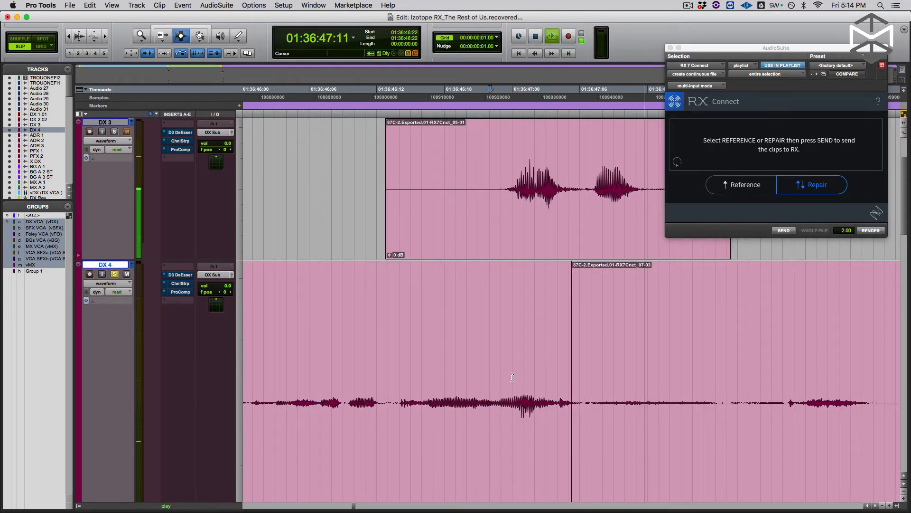
key("space")
left_click(531, 379)
left_click(497, 373)
key("space")
key("space")
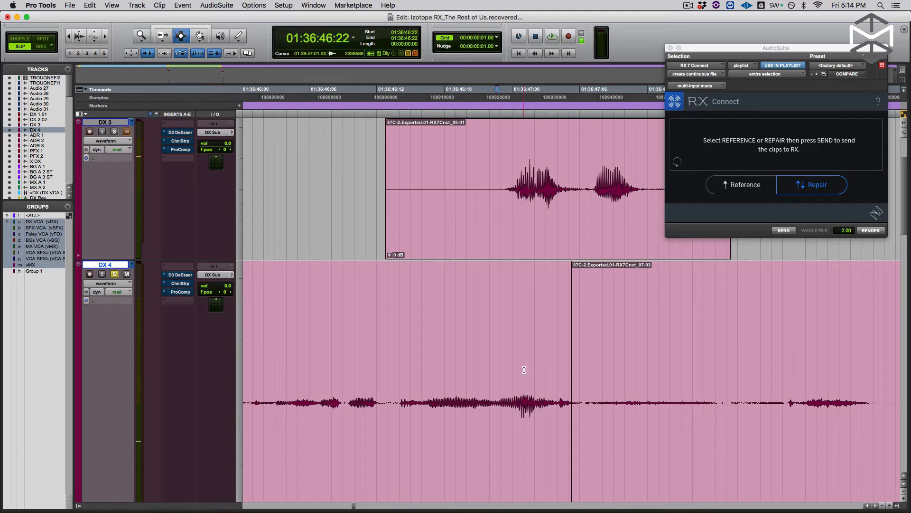
Fade out the tail of the second DX 4 piece and play it.
left_click(525, 369)
key("g")
left_click(442, 342)
key("space")
Move on along DX 4 and select the rendered clip starting at 01:36:53:22.
key("r")
key("r")
key("r")
left_click(546, 340)
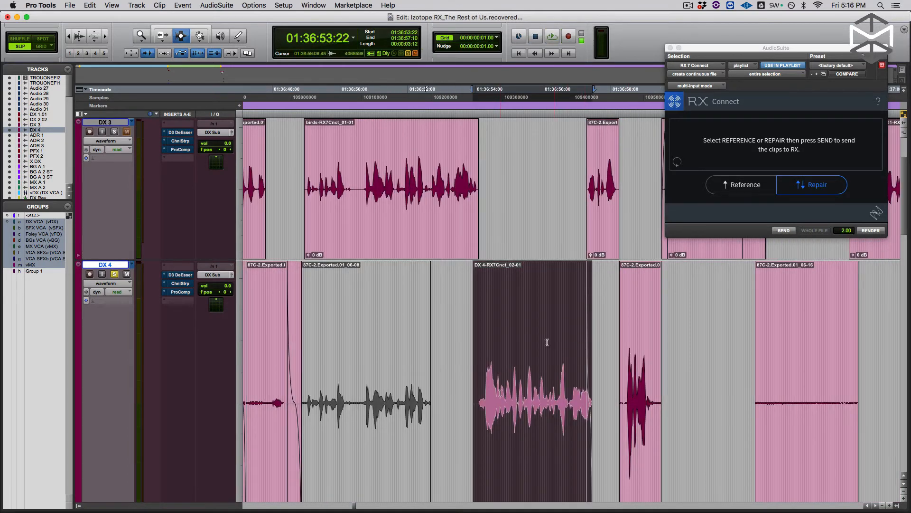
Select the quiet DX 4 clip starting at 01:37:02:06 and play it against the picture.
key("super+bracketright")
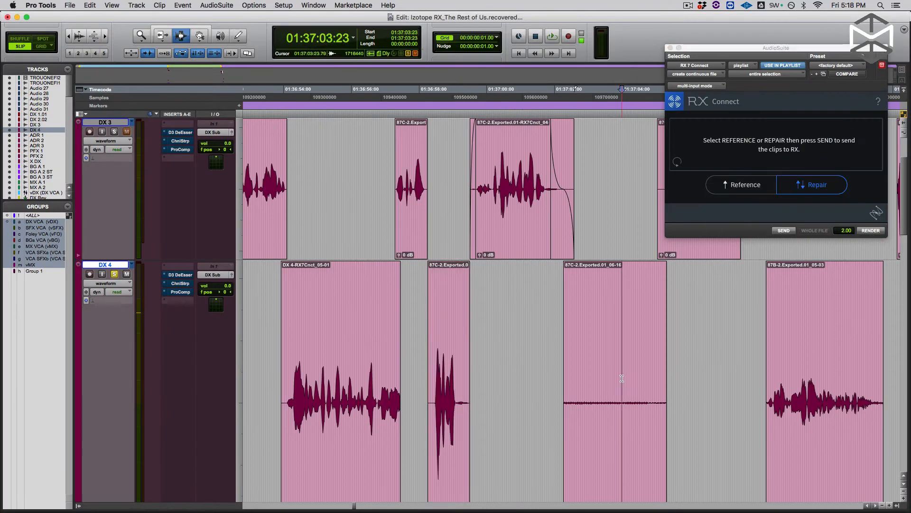
double_click(622, 378)
key("space")
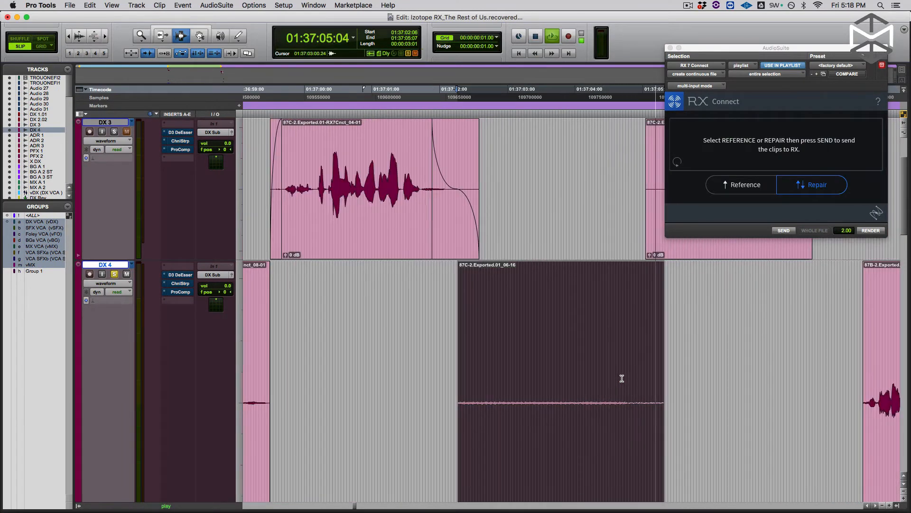
key("space")
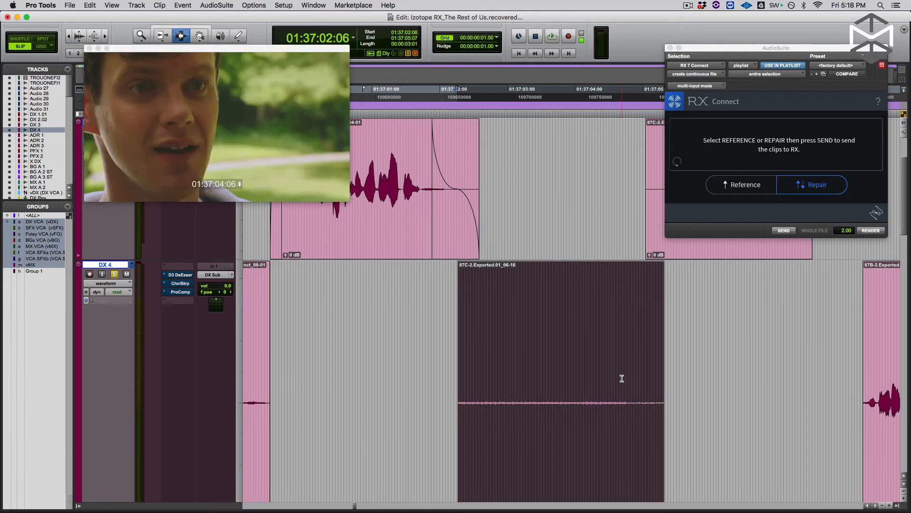
key("space")
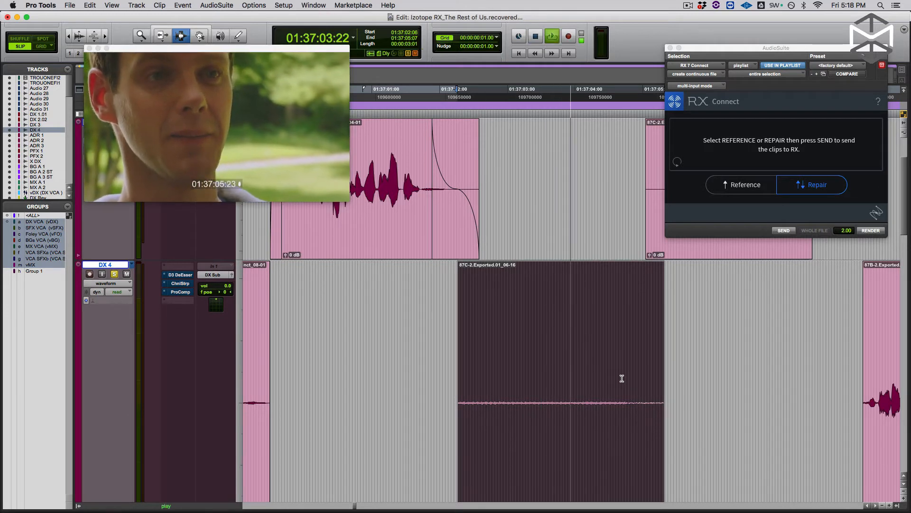
key("space")
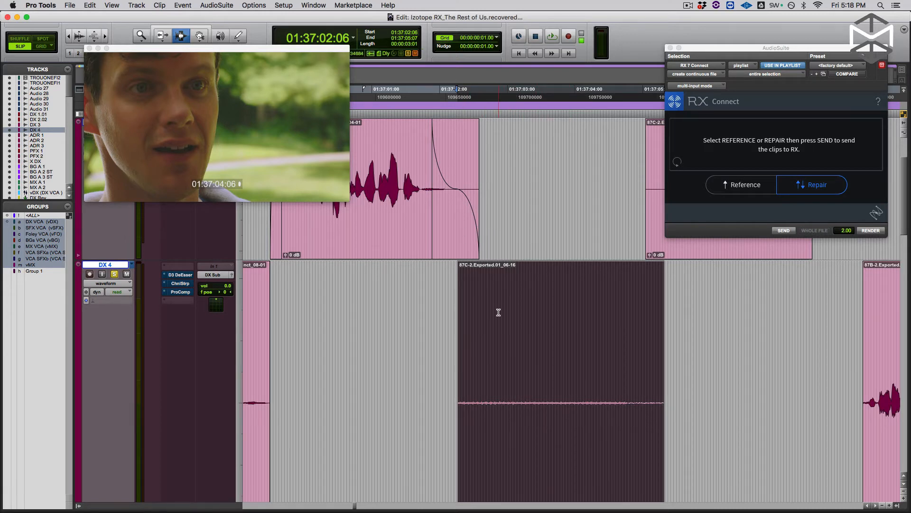
Send the selected DX 4 clip to RX for repair and attenuate the pulsing noise band between 3228 and 8104 Hz.
scroll(810, 346, "right", 2)
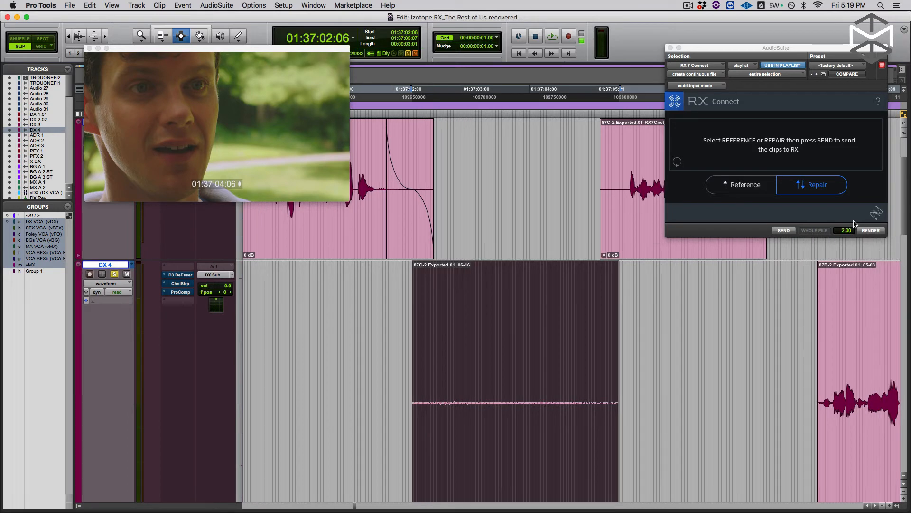
left_click(820, 186)
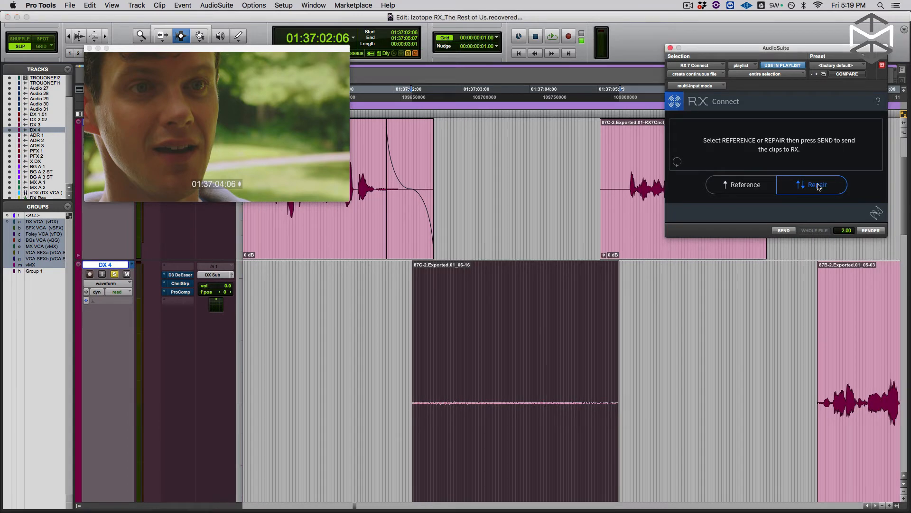
left_click(784, 231)
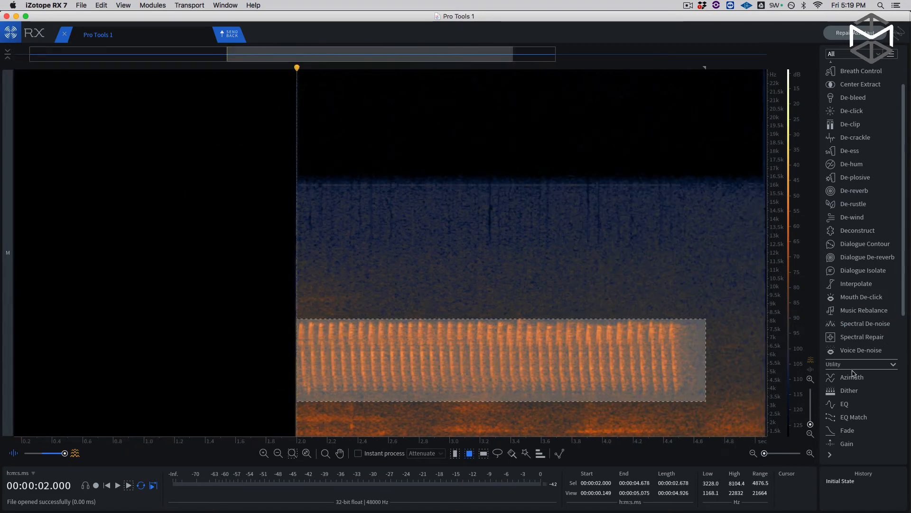
left_click(685, 242)
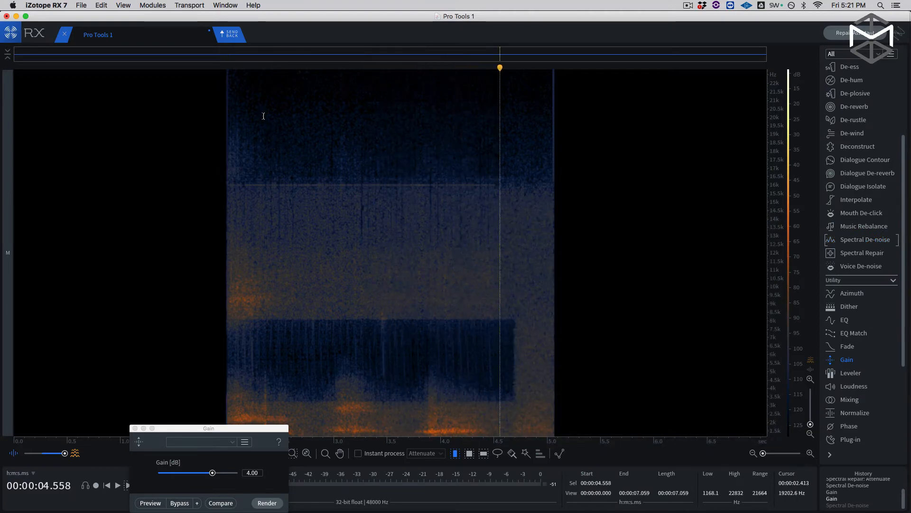
key("space")
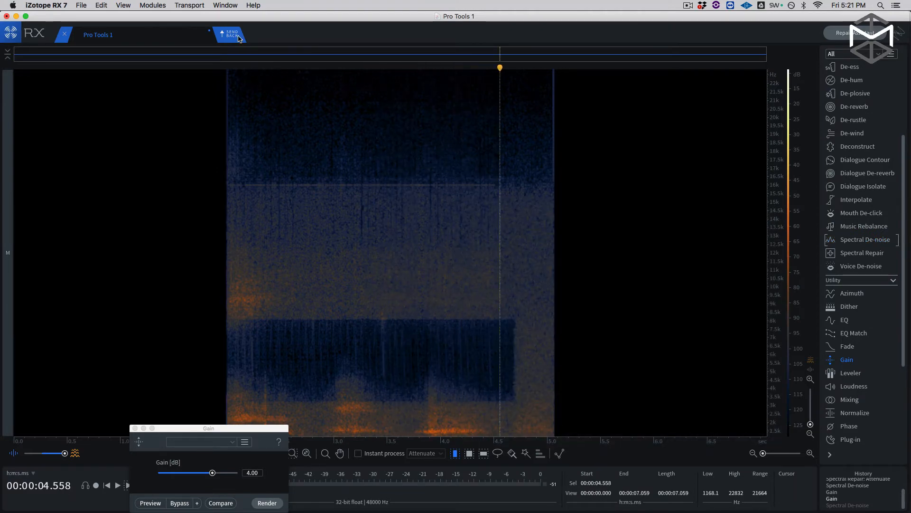
Send the cleaned clip back to Pro Tools and render it in place of the quiet DX 4 clip.
left_click(232, 35)
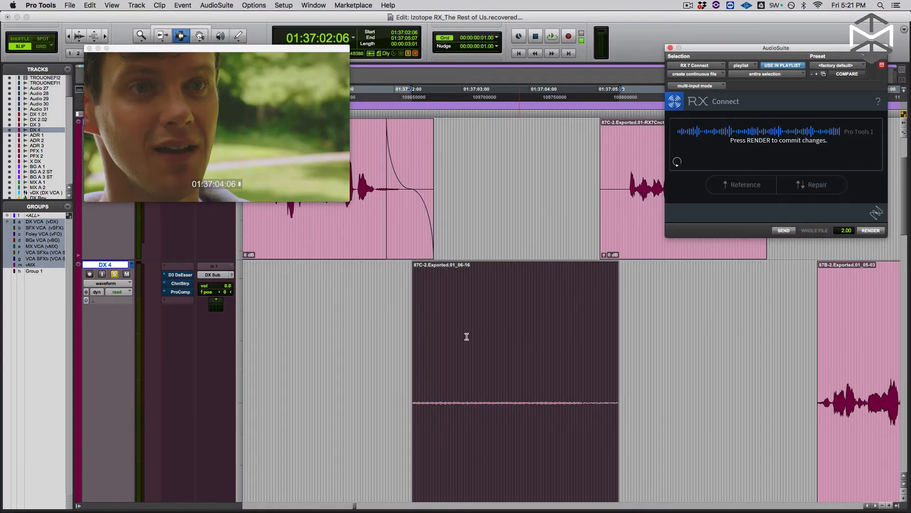
key("space")
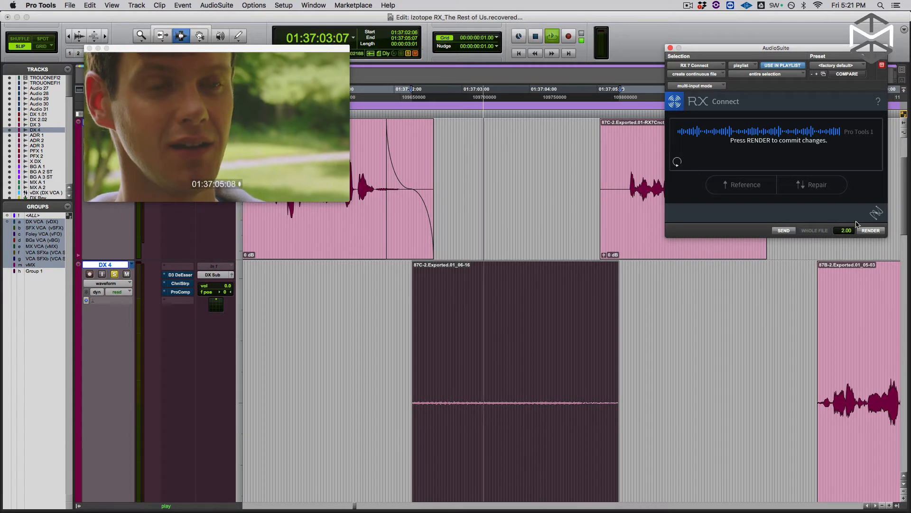
left_click(871, 231)
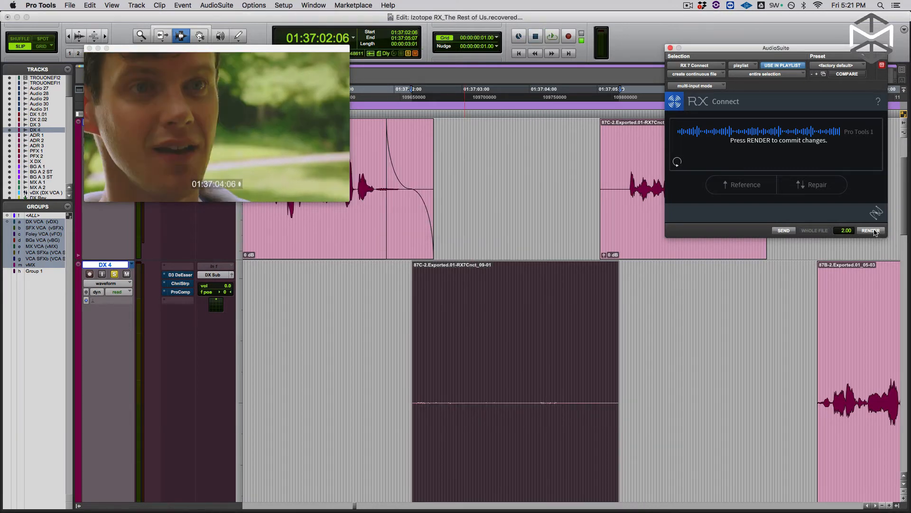
Play the newly rendered DX 4 clip against the picture to check the cleanup.
key("space")
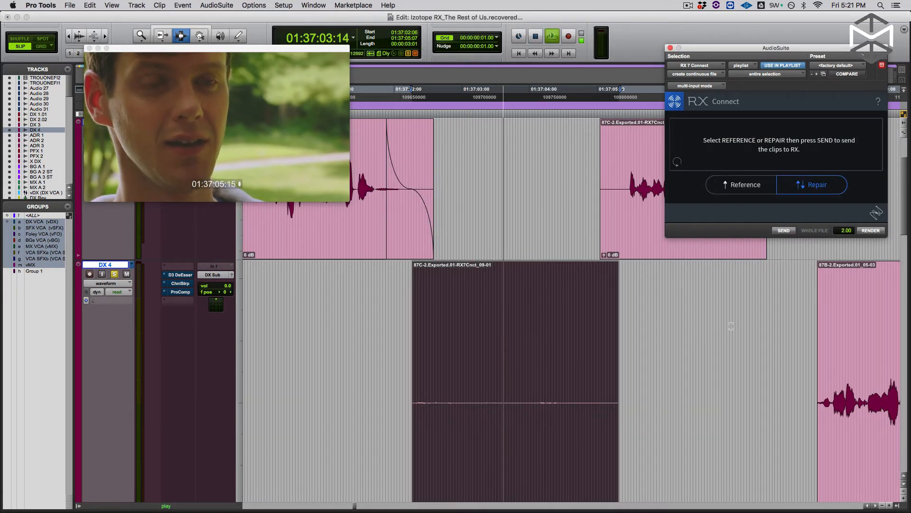
key("space")
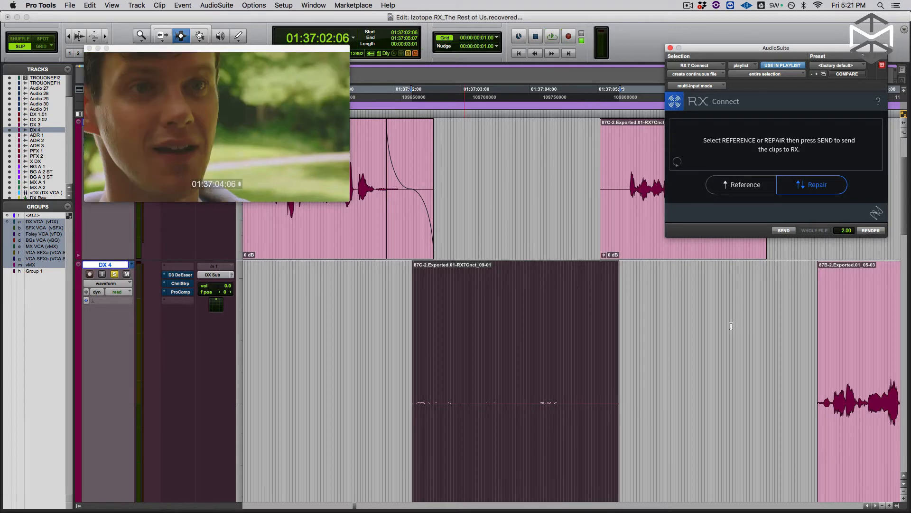
Select the next DX 4 clip starting at 01:37:08:06, audition it and send it to RX for repair.
scroll(731, 326, "right", 5)
double_click(596, 389)
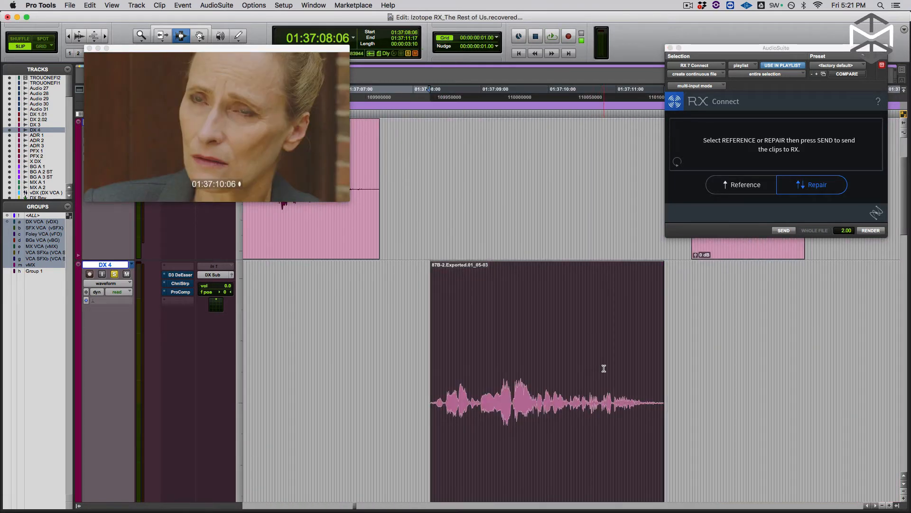
key("space")
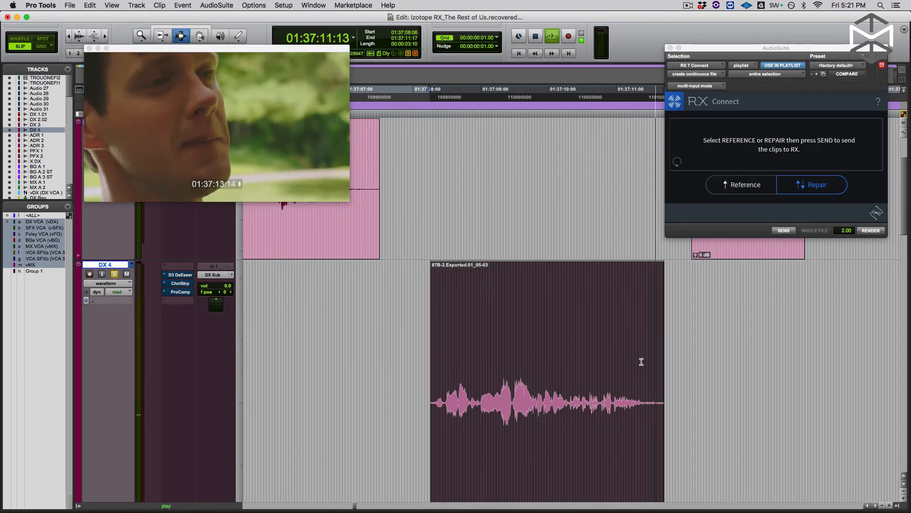
key("space")
left_click(815, 189)
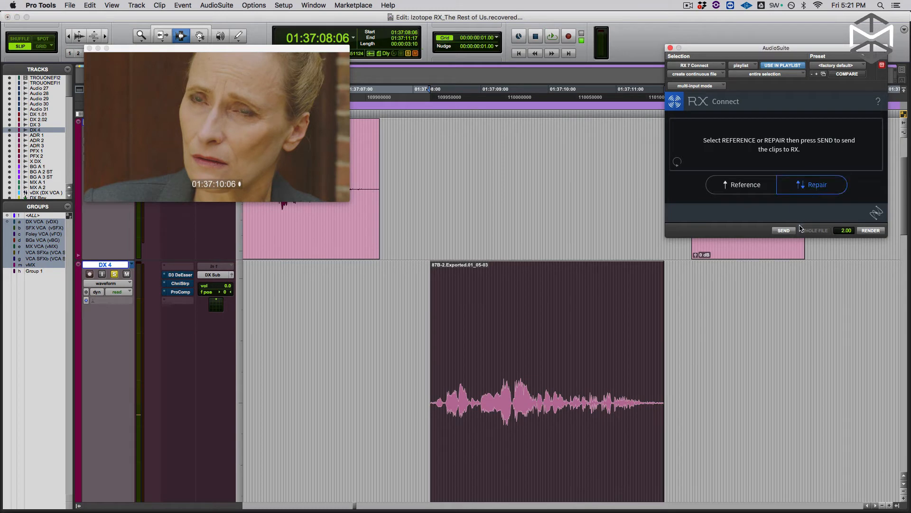
left_click(784, 230)
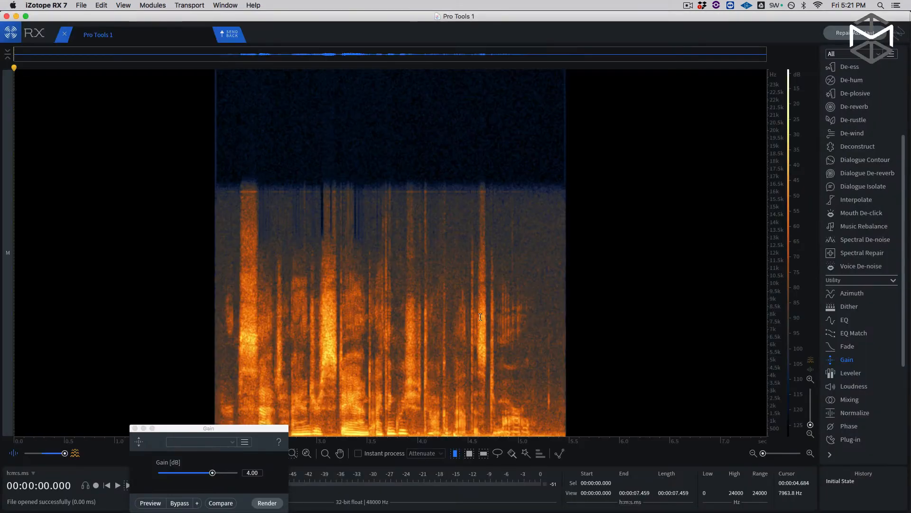
Switch the spectrogram to a frequency scale that expands the low frequencies.
scroll(359, 307, "up", 5)
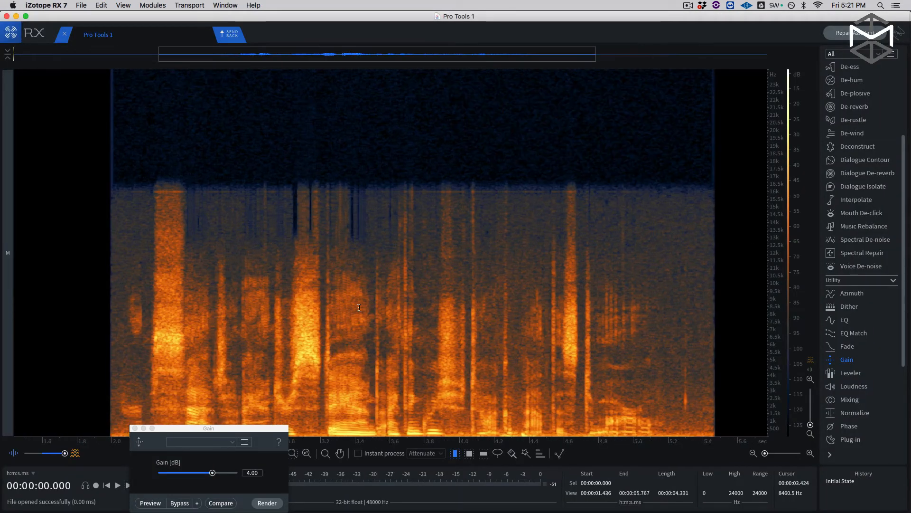
right_click(778, 252)
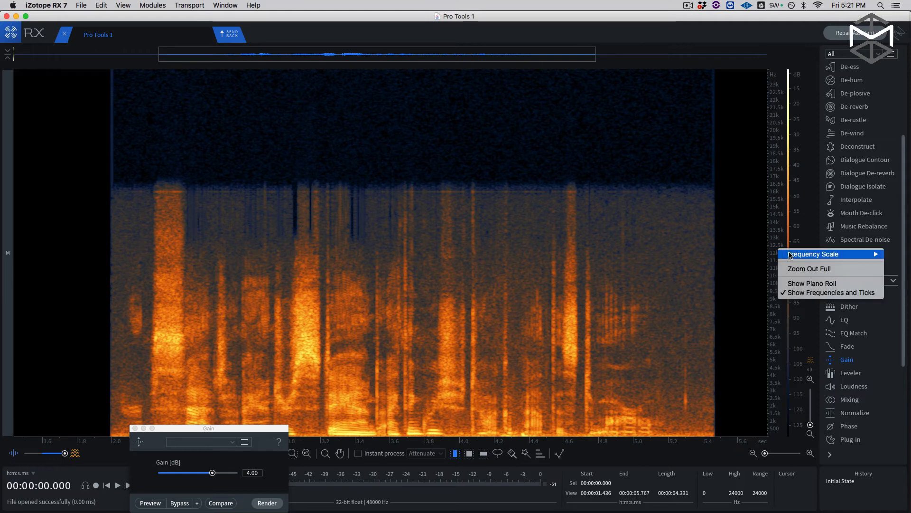
mouse_move(812, 254)
left_click(739, 272)
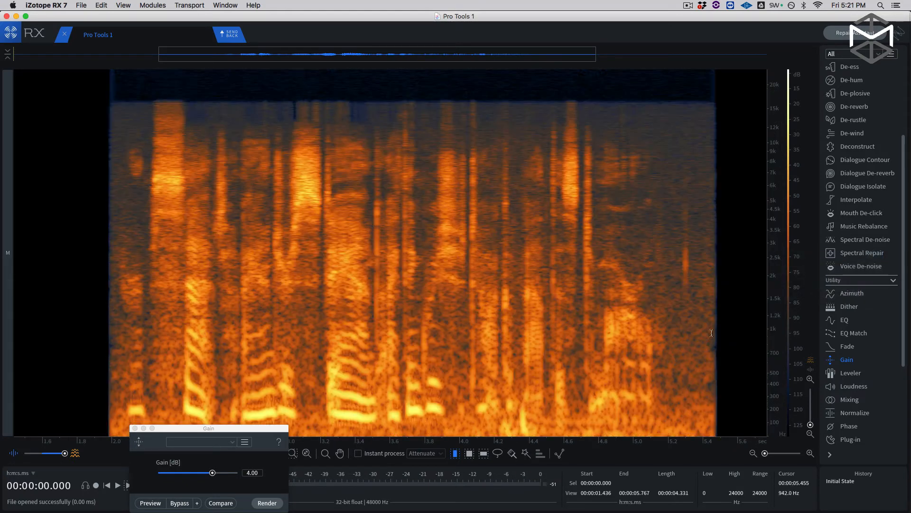
Play the dialogue from 2.233 s and close the Gain module.
left_click(153, 352)
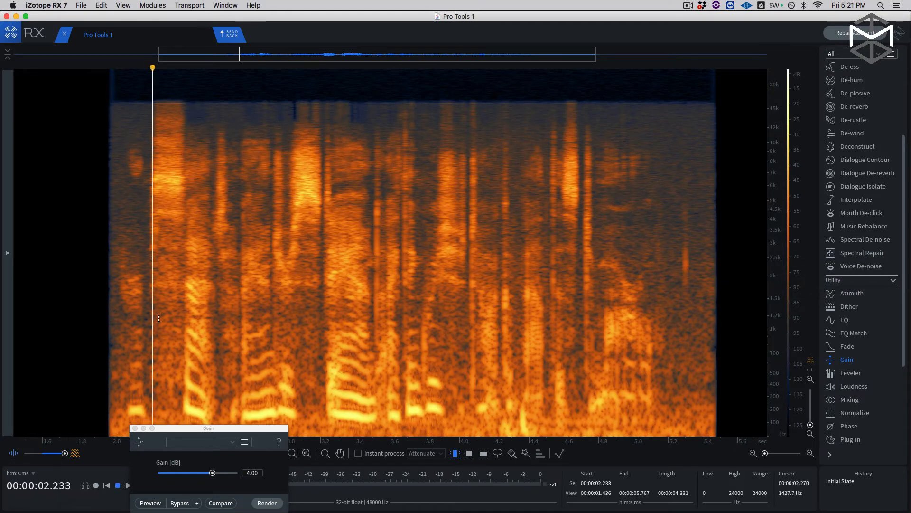
key("space")
left_click(134, 429)
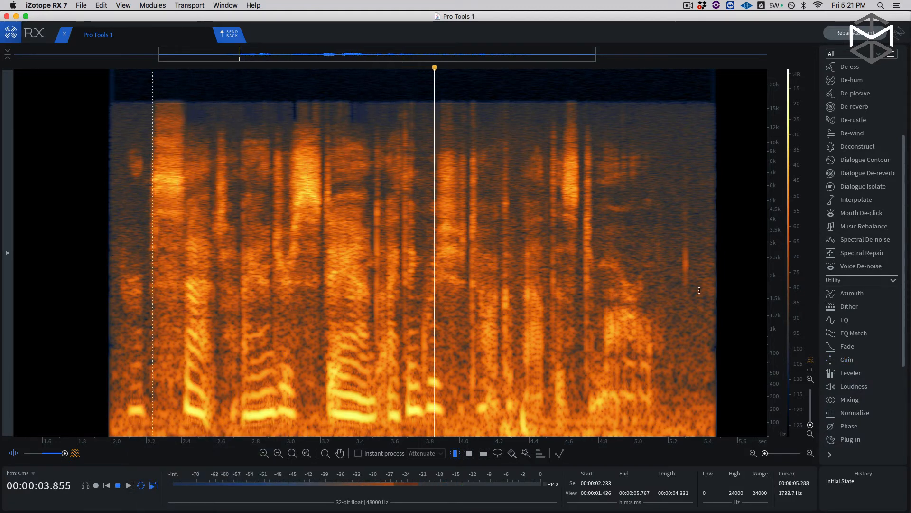
Learn a noise profile from the quiet tail between 5.169 and 5.458 s and render Spectral De-noise over the whole file with reduction 15.4.
left_click_drag(663, 252, 713, 250)
key("space")
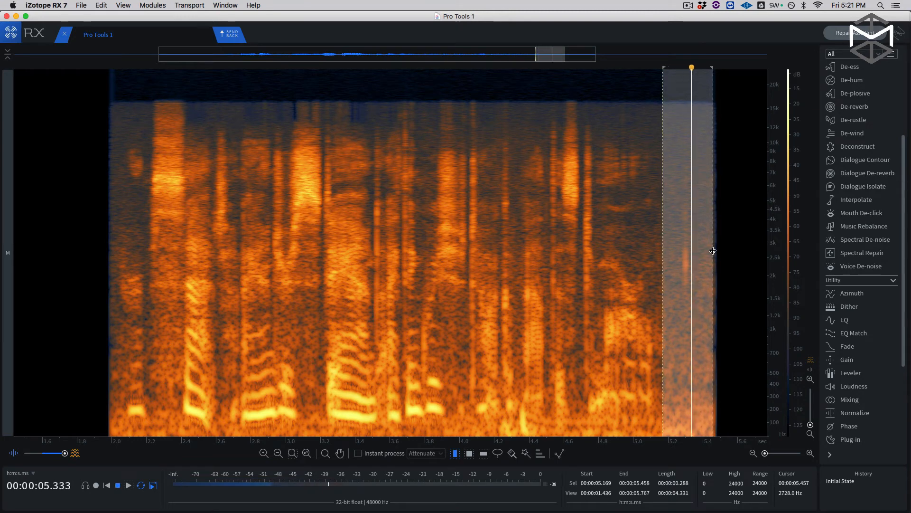
left_click(860, 239)
left_click(491, 244)
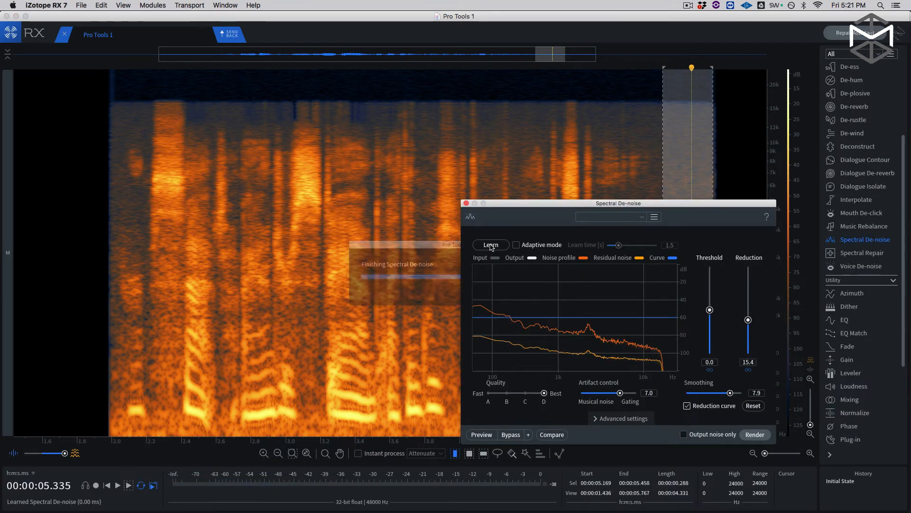
key("super+a")
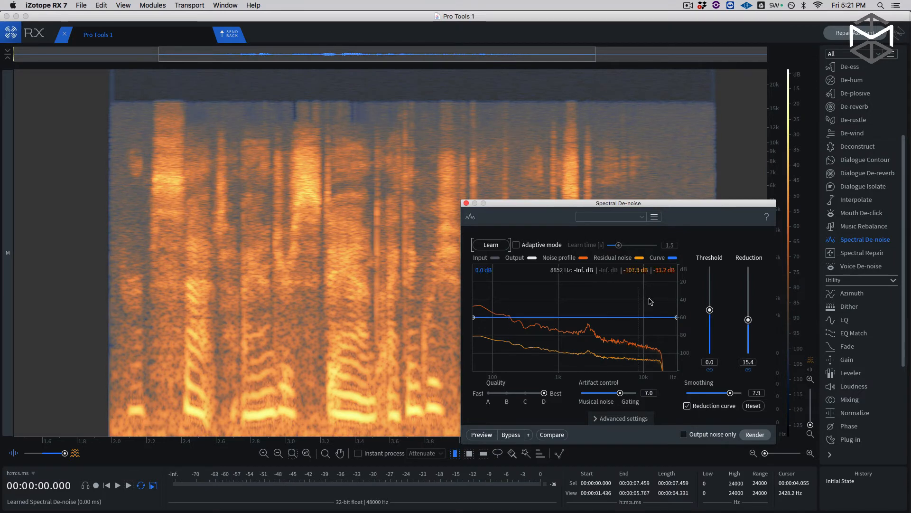
left_click(760, 435)
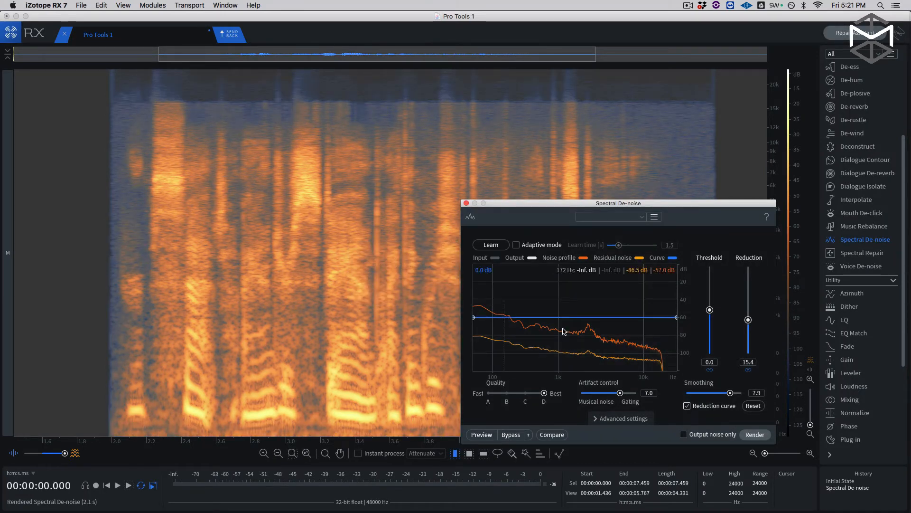
Try a second Spectral De-noise pass on the whole file, listen to it and undo it.
left_click(752, 435)
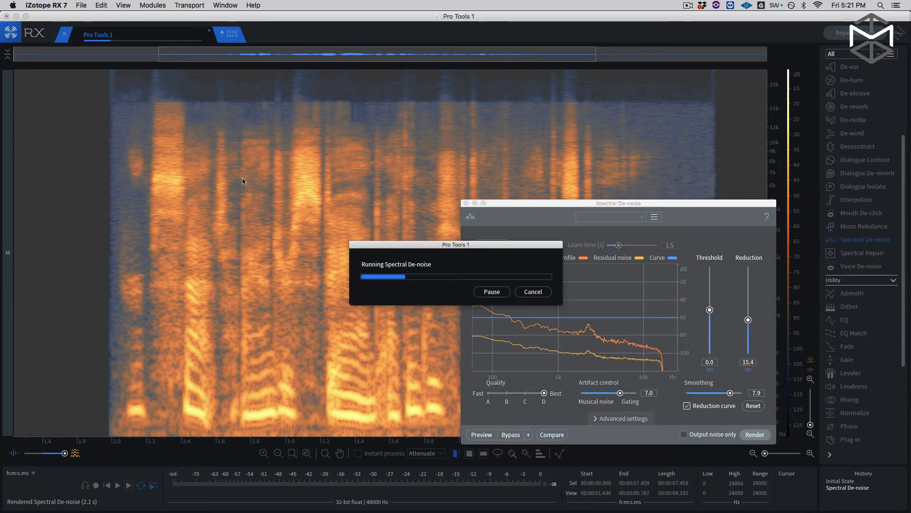
left_click(105, 140)
key("space")
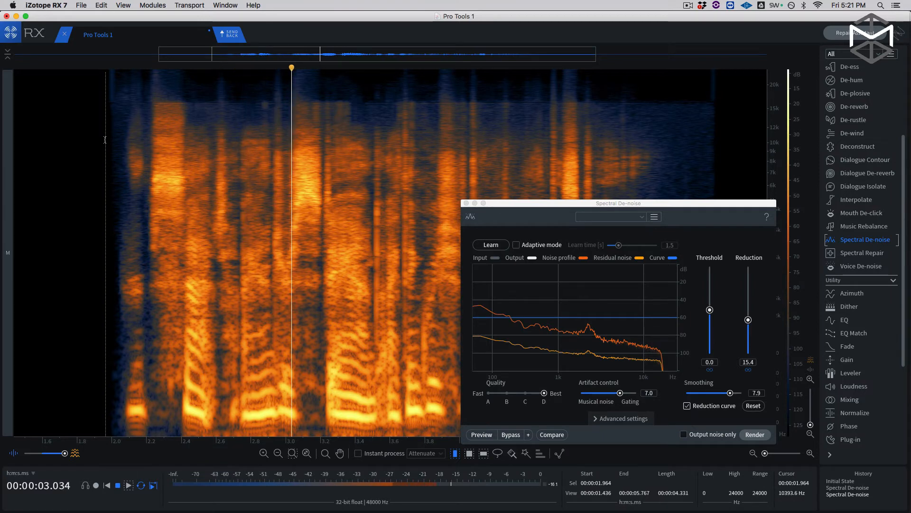
key("ctrl+z")
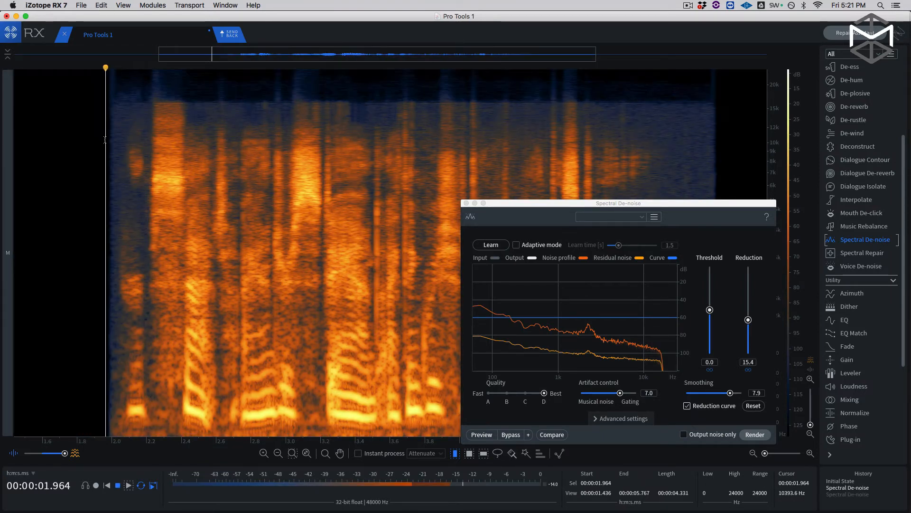
Listen to the single-pass de-noised dialogue, close Spectral De-noise and replay the ending from 4.575 s.
key("space")
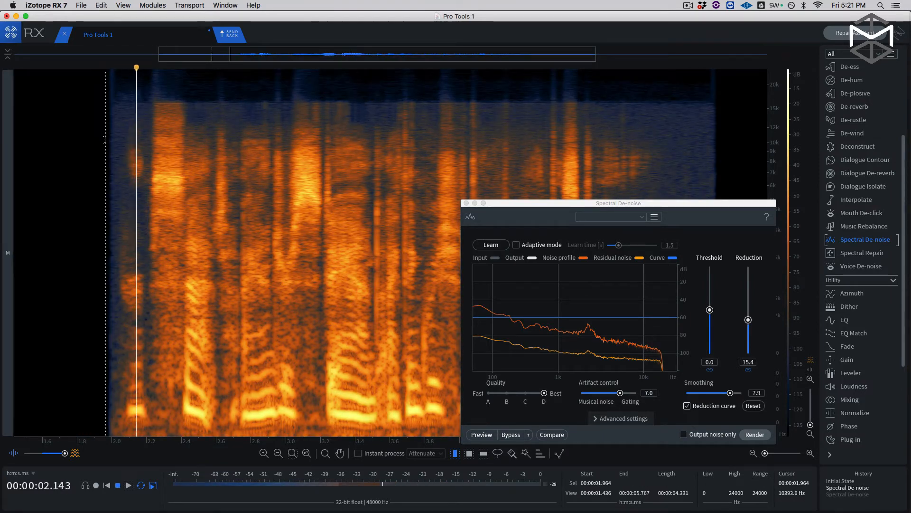
left_click(466, 203)
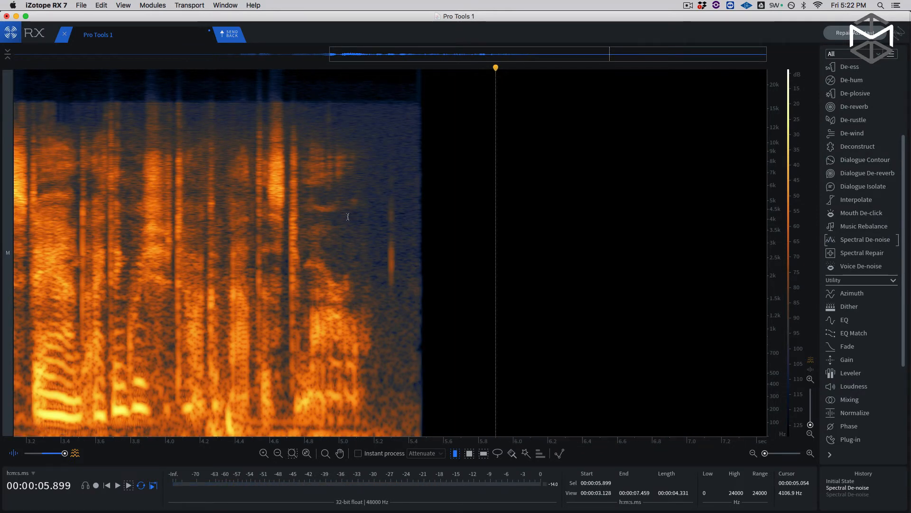
left_click(265, 177)
key("space")
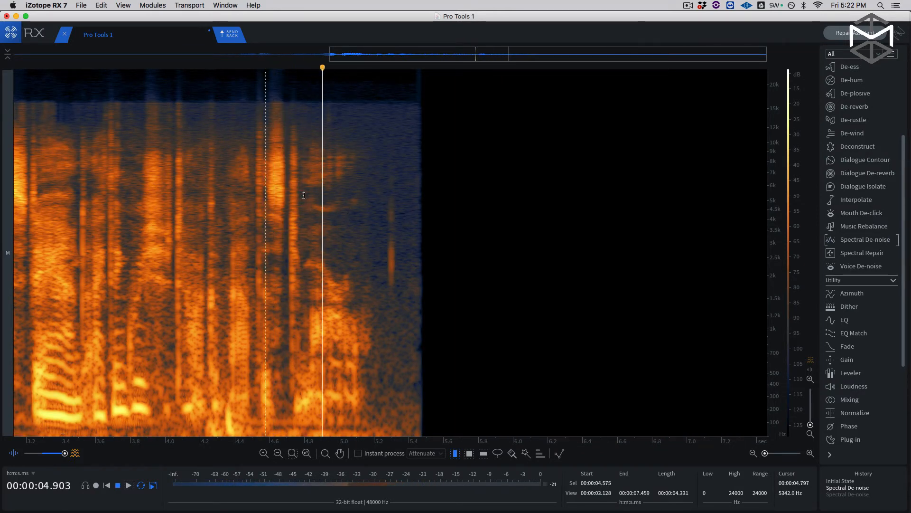
Select the audio from 3.128 s to the end and render Dialogue Isolate with the Moderate Noise Reduc preset and noise gain at -40 dB.
double_click(304, 194)
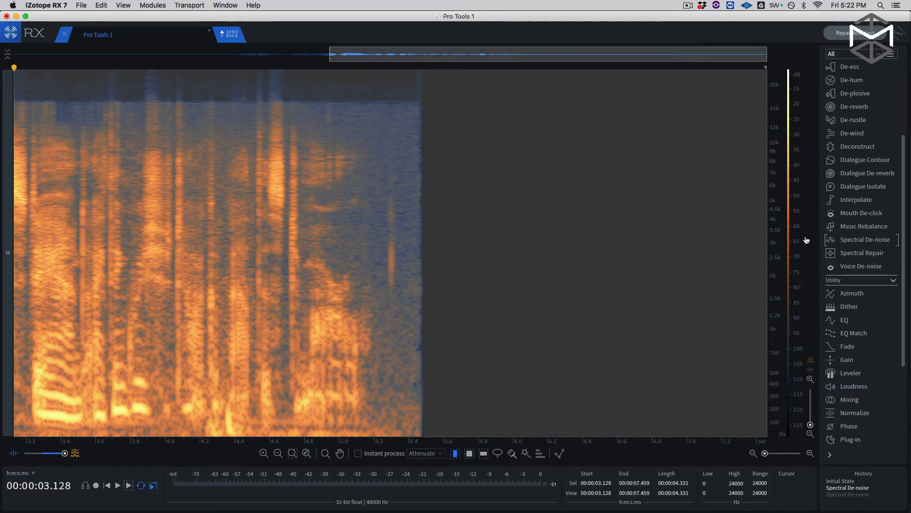
left_click(865, 186)
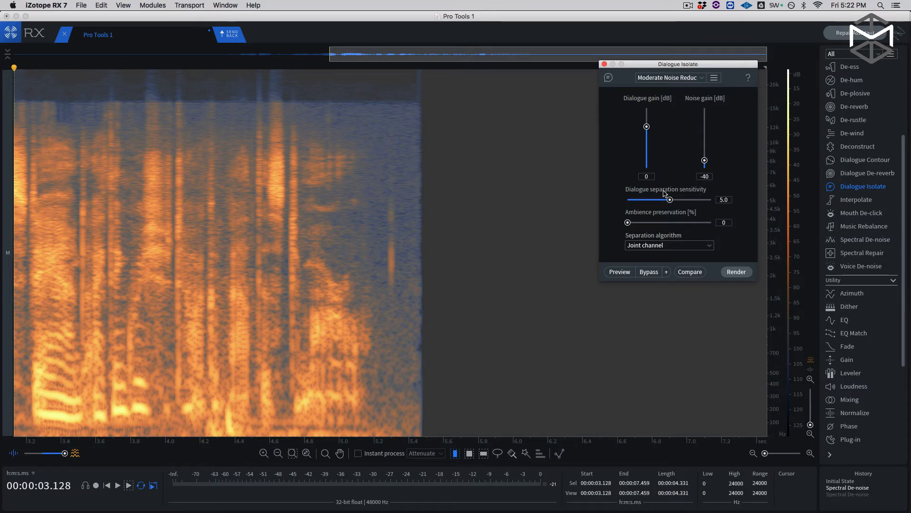
left_click(736, 272)
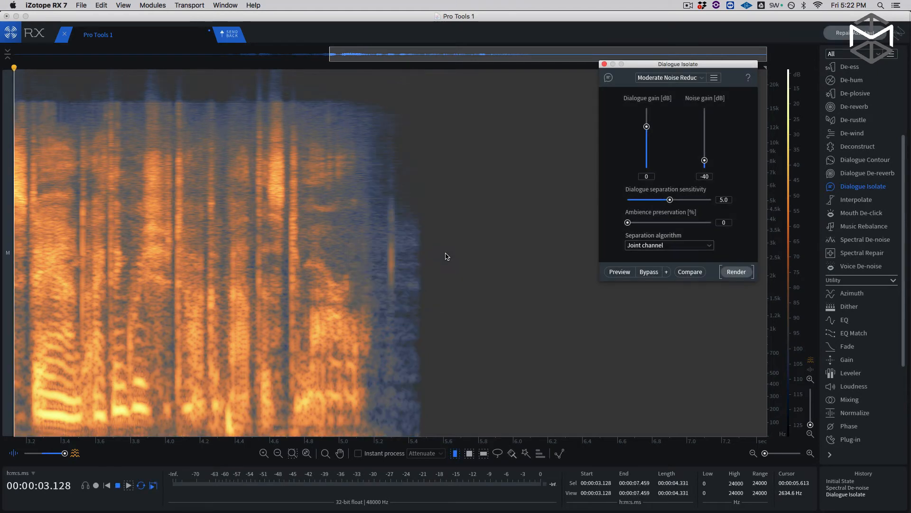
Listen to the isolated section and replay the whole dialogue line from its beginning.
key("space")
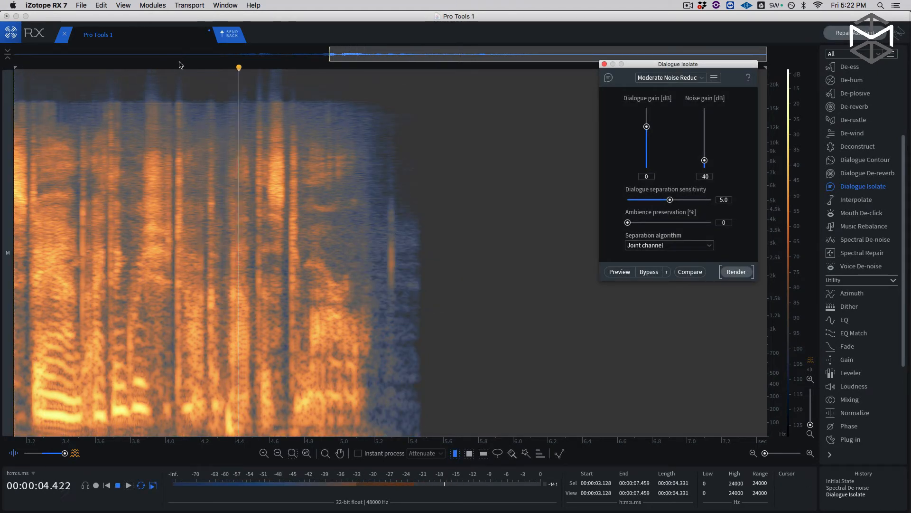
key("space")
scroll(81, 129, "left", 5)
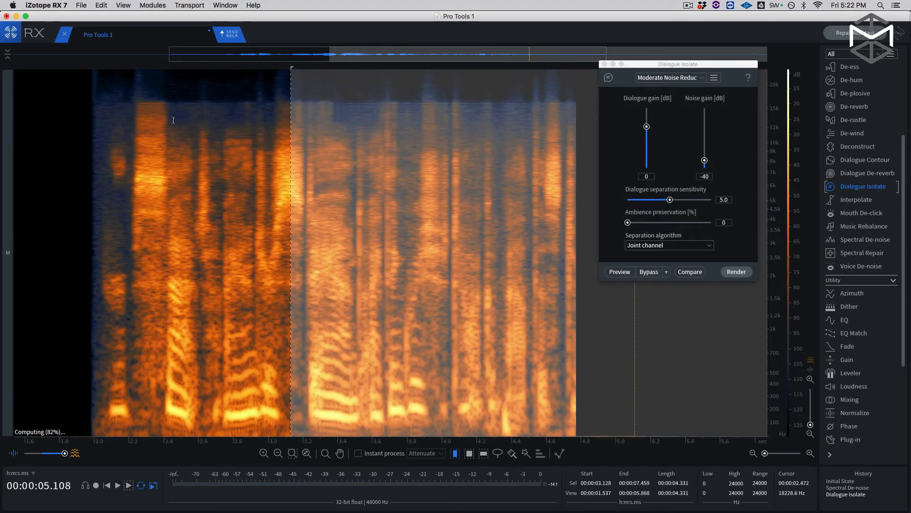
left_click(82, 128)
key("space")
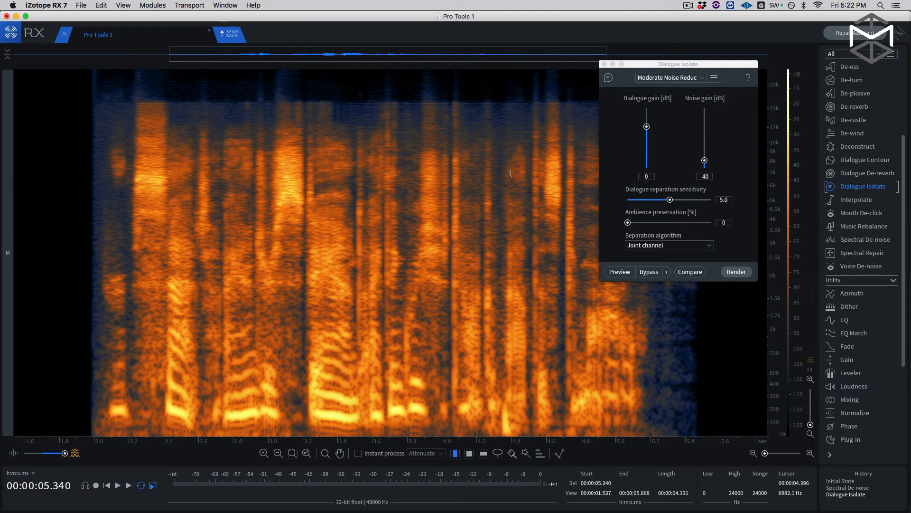
Close Dialogue Isolate and play the middle of the line from 3.891 s.
left_click(433, 194)
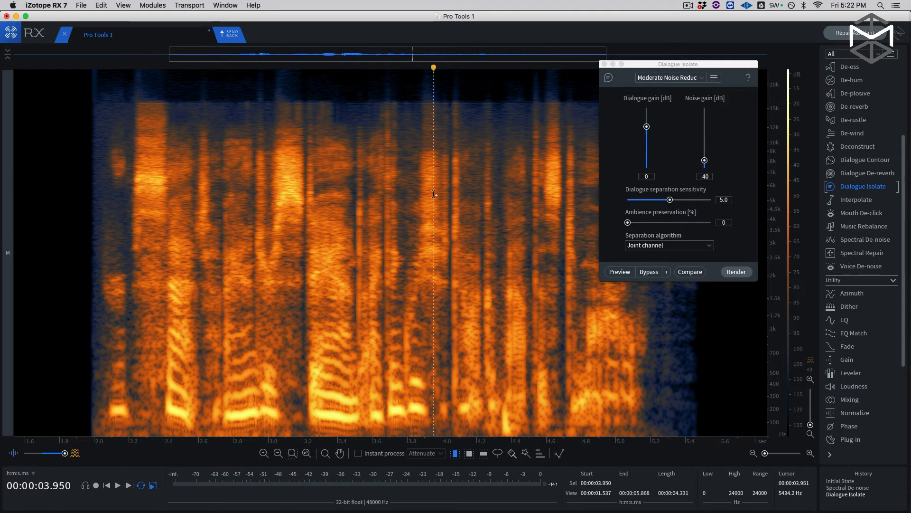
left_click(604, 64)
left_click(422, 139)
key("space")
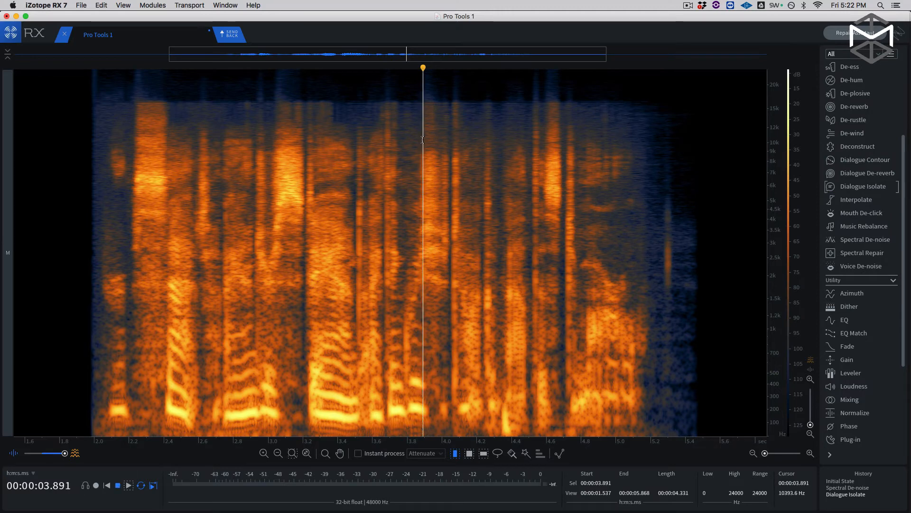
left_click(466, 155)
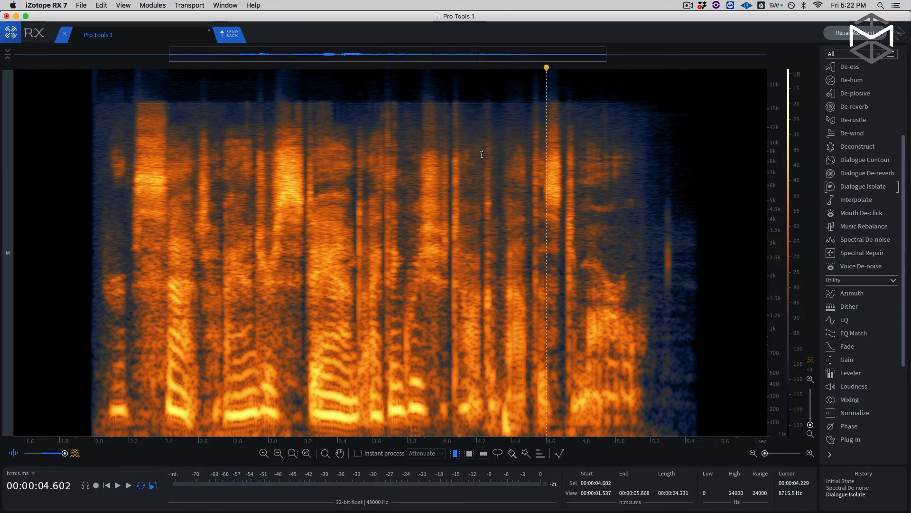
Audition the short sound between 4.235 and 4.315 s and the audio following it from 4.324 s.
left_click_drag(483, 154, 496, 153)
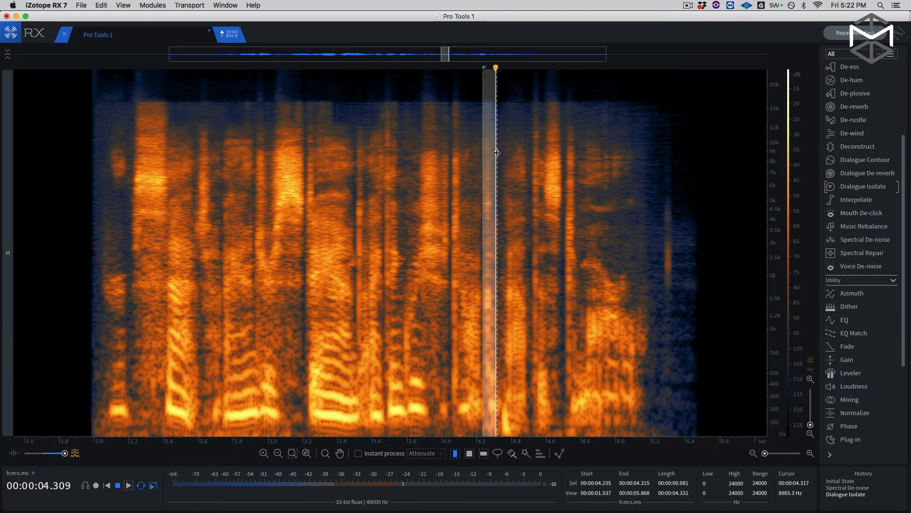
key("space")
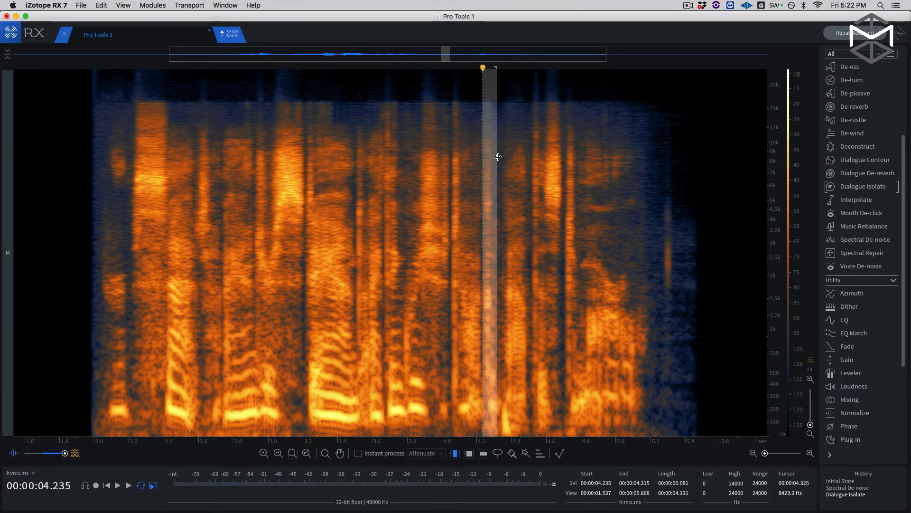
left_click(498, 157)
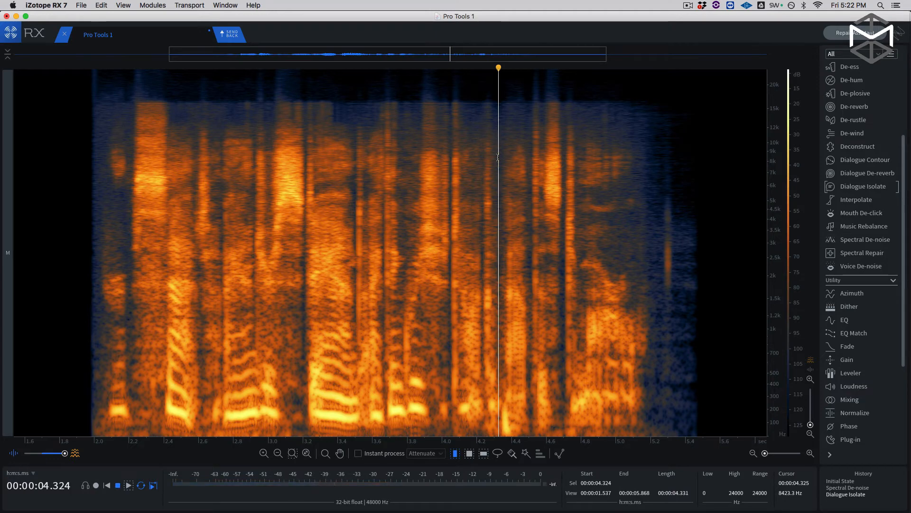
key("space")
key("space")
Select the audio between 4.297 and 4.520 s and render De-click on it.
left_click_drag(493, 158, 533, 158)
scroll(893, 121, "up", 3)
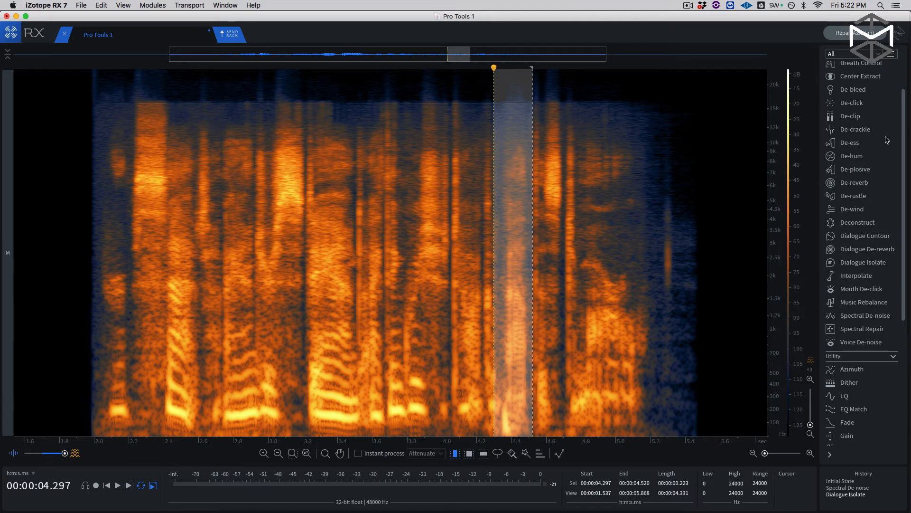
scroll(877, 142, "up", 2)
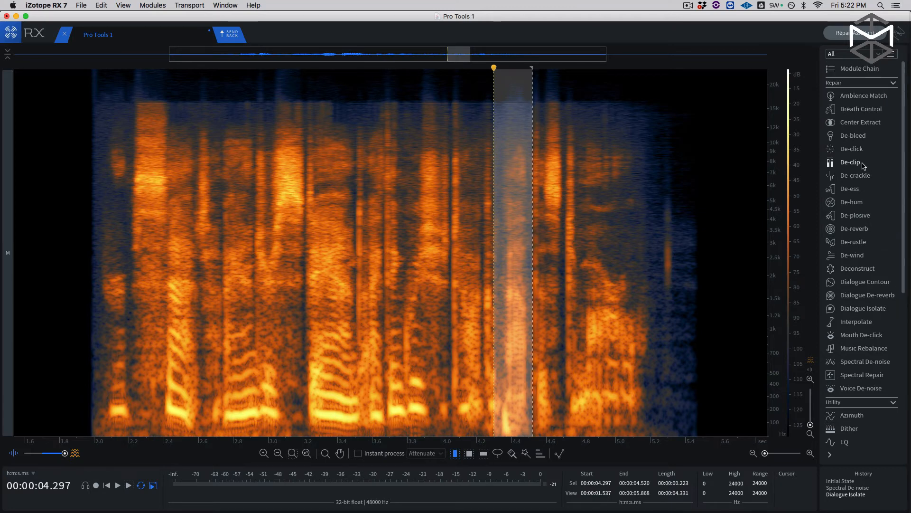
left_click(860, 155)
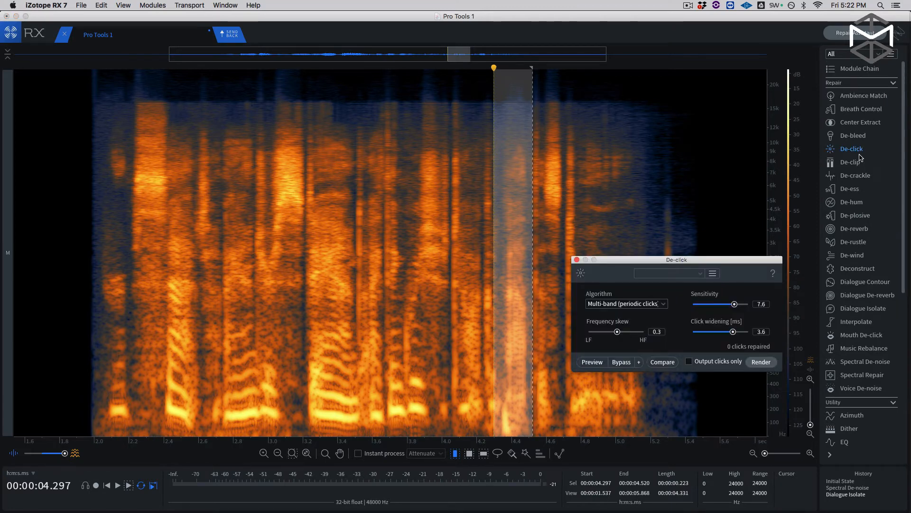
left_click(762, 362)
Listen to the de-clicked passage from 4.000 s and again from 4.100 s.
left_click(442, 175)
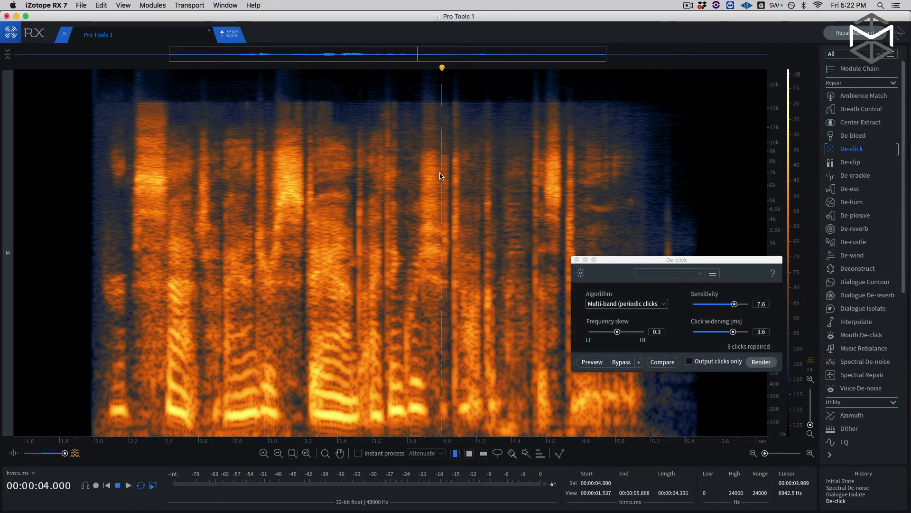
key("space")
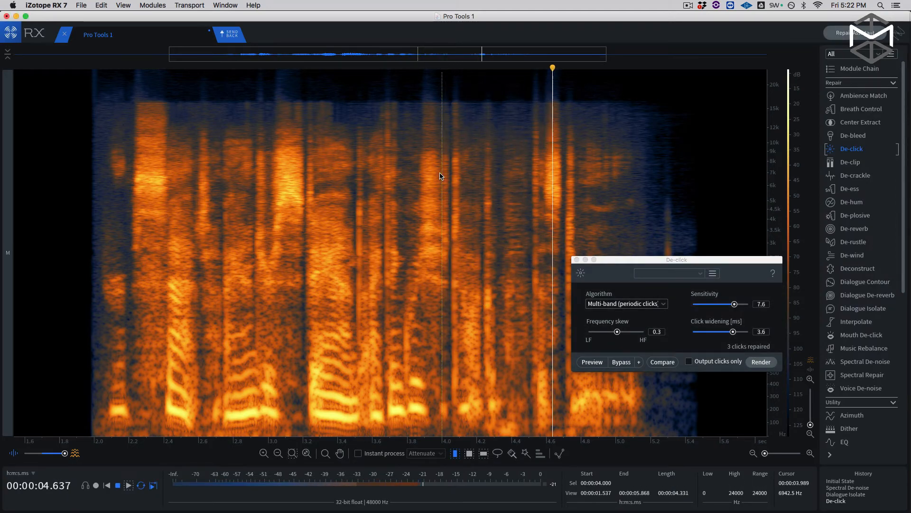
left_click(459, 176)
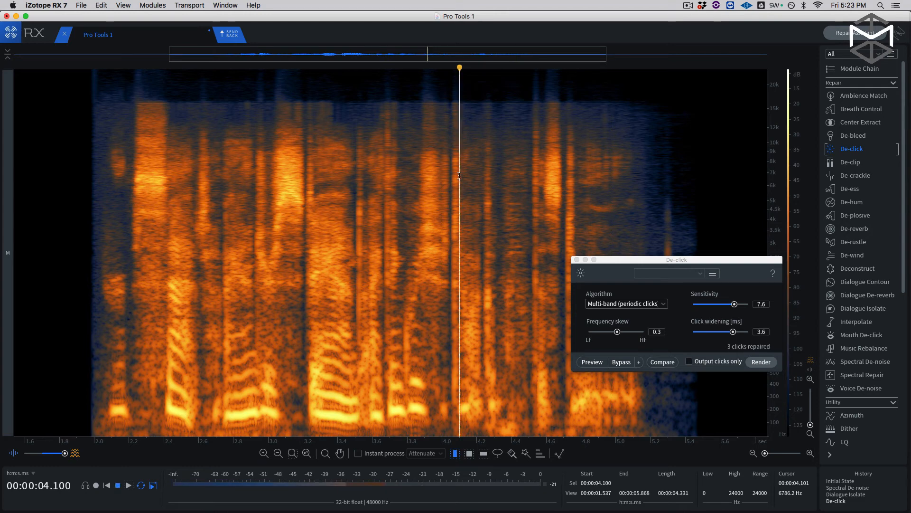
key("space")
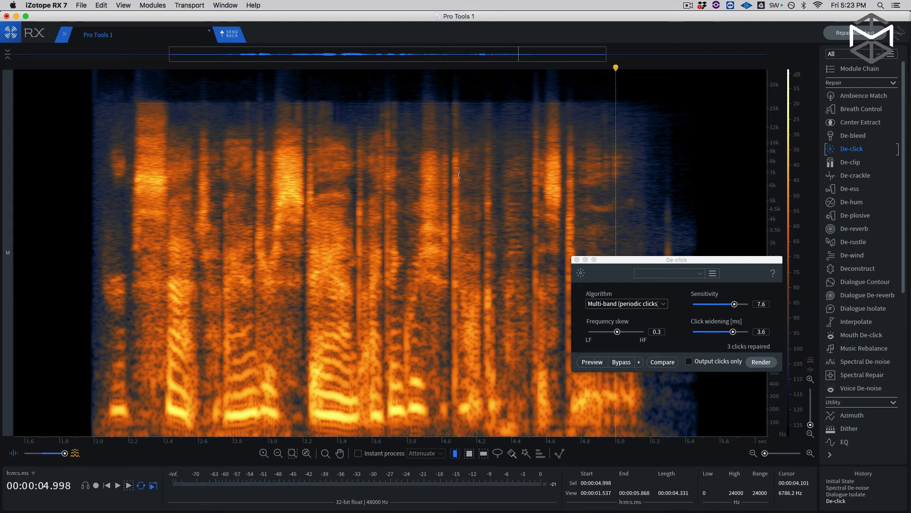
key("space")
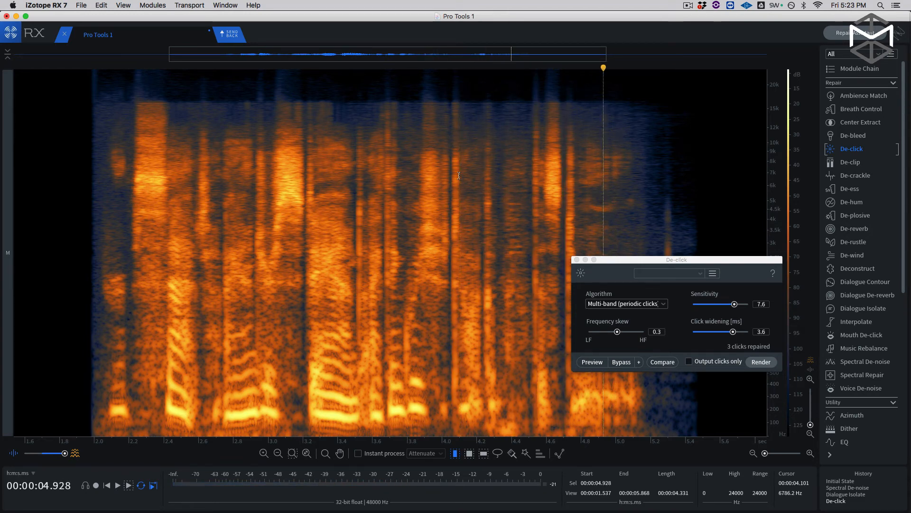
Undo the last De-click, select only 4.336 to 4.400 s and render De-click on that shorter range.
key("super+z")
key("space")
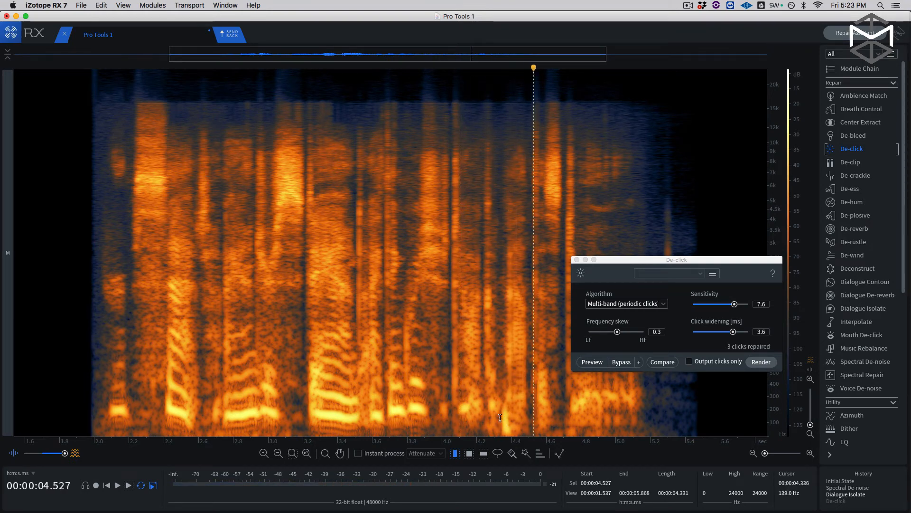
left_click_drag(500, 418, 512, 418)
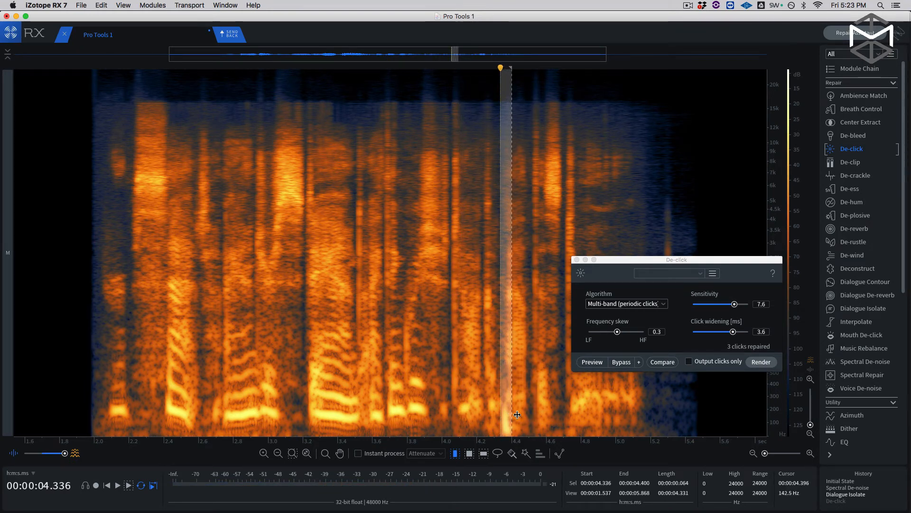
left_click(756, 363)
Play the repaired spot from 4.131 s, select the whole file and send it back to Pro Tools.
left_click(464, 340)
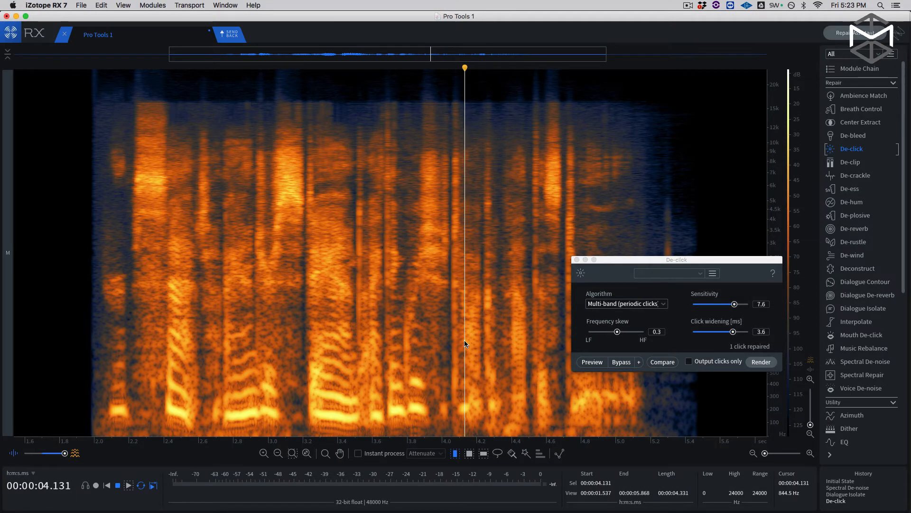
key("space")
key("space")
key("super+a")
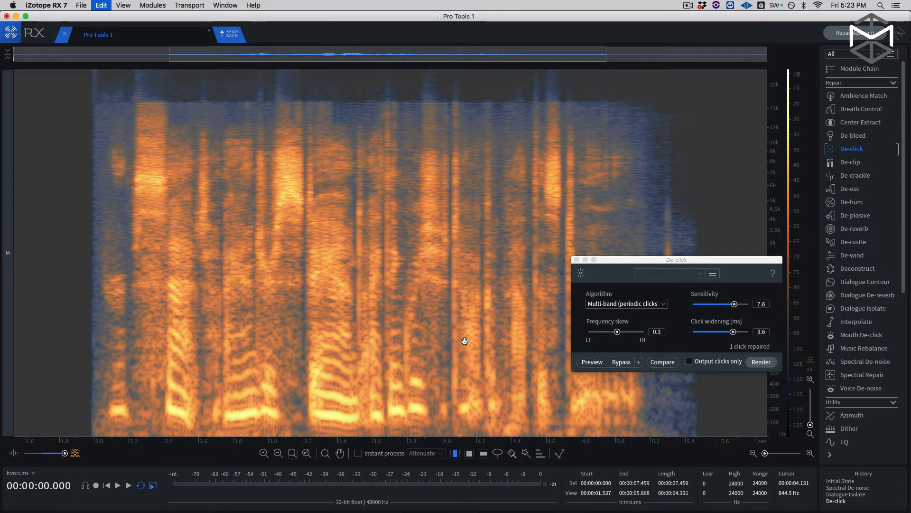
left_click(230, 33)
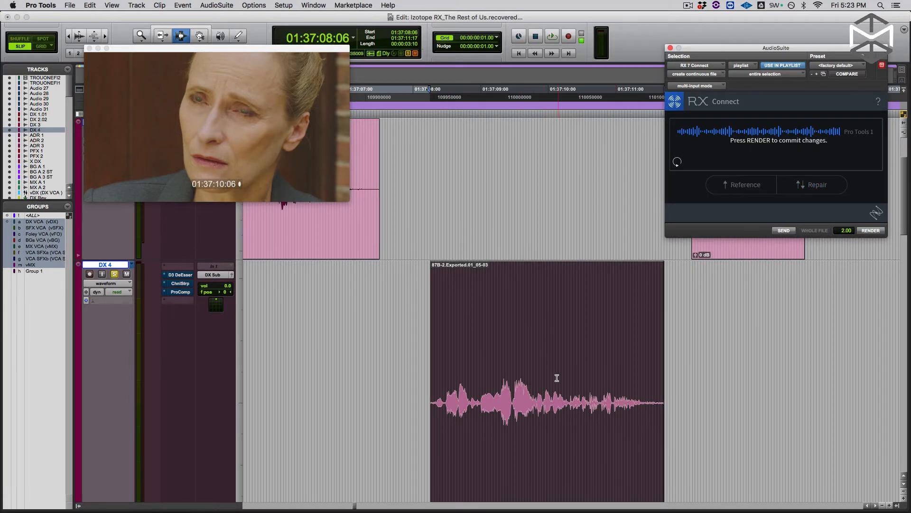
Play the repaired DX 4 dialogue and render it through RX Connect into the clips at 01:37:08:06 and 01:37:21:07.
key("space")
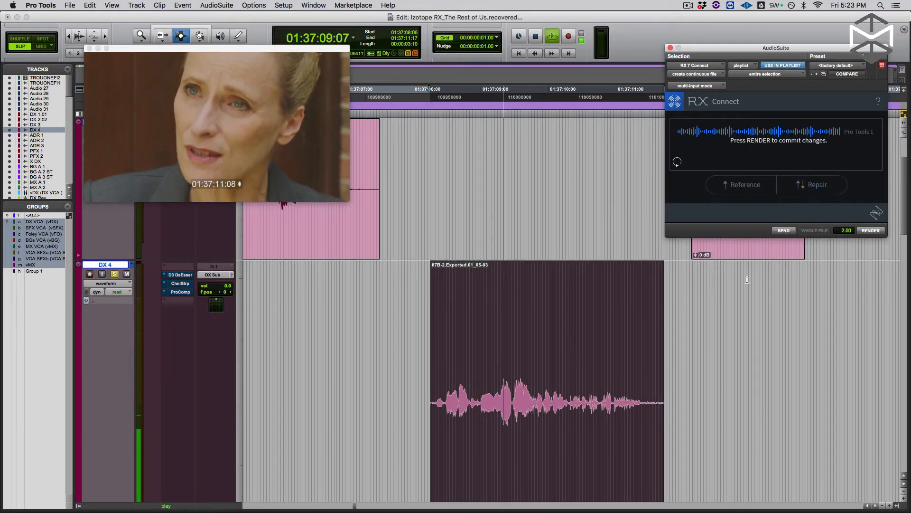
left_click(871, 231)
key("space")
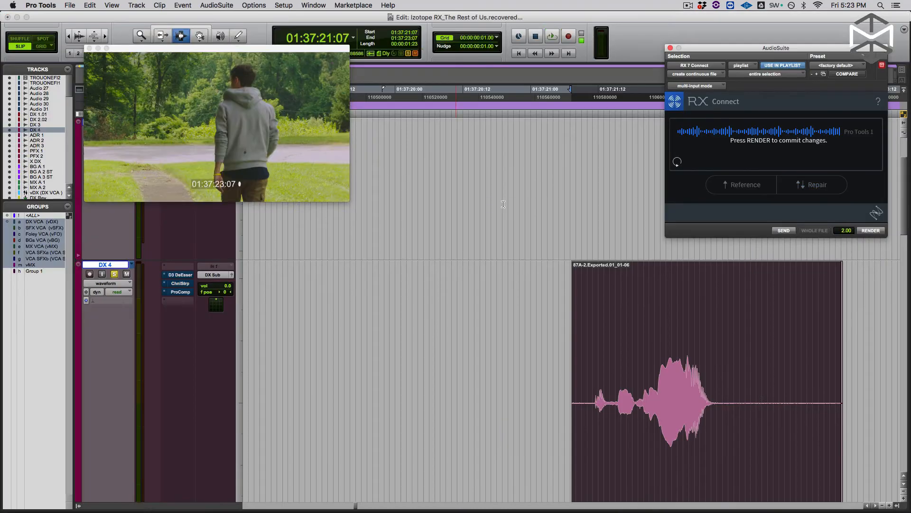
left_click(871, 230)
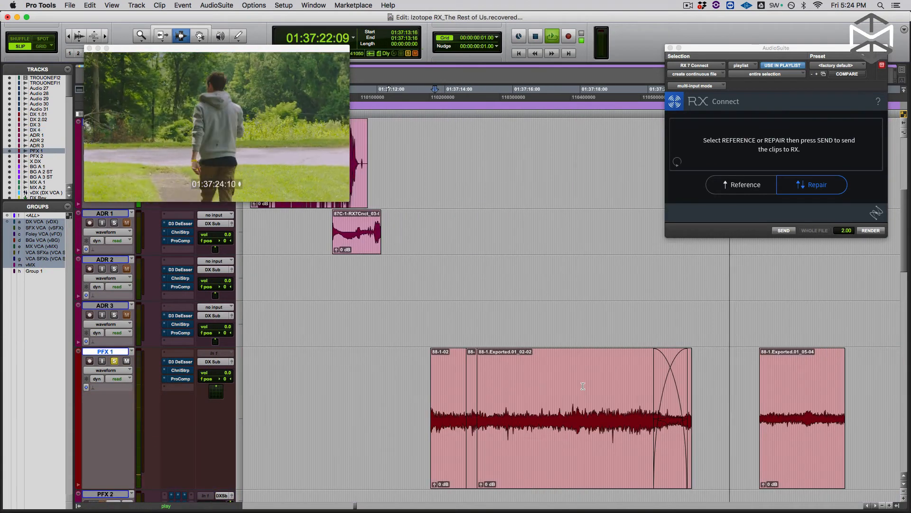
Learn the ambience of the PFX 1 clip at 01:37:23:07 in RX 7 Ambience Match and preview it with Output Ambience Only and trim 4.6.
key("space")
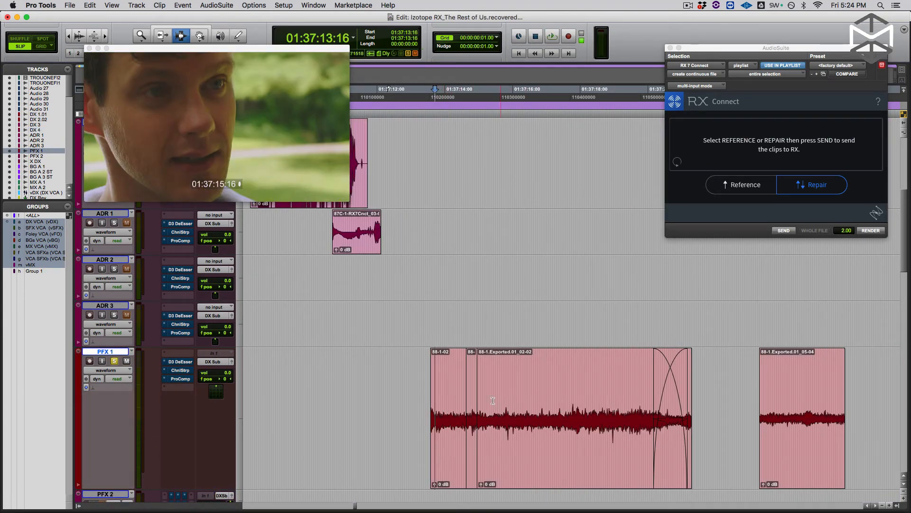
double_click(788, 397)
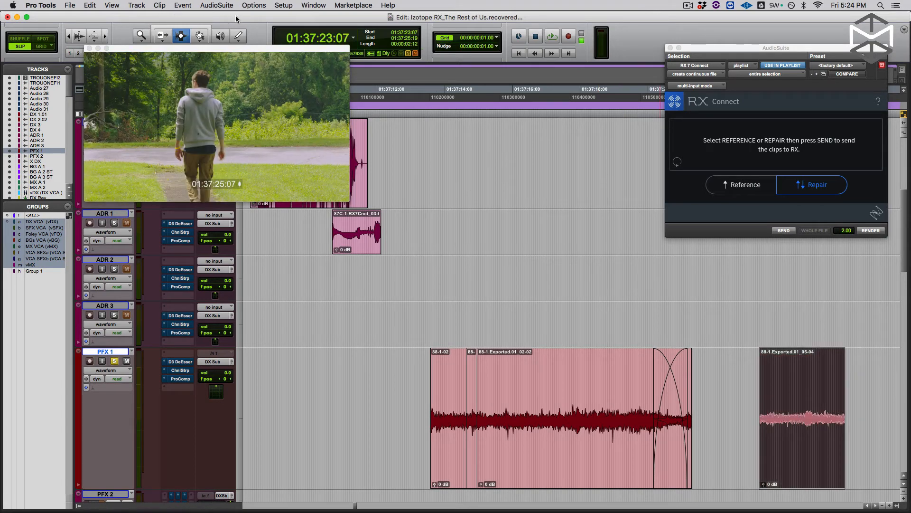
left_click(217, 6)
mouse_move(244, 311)
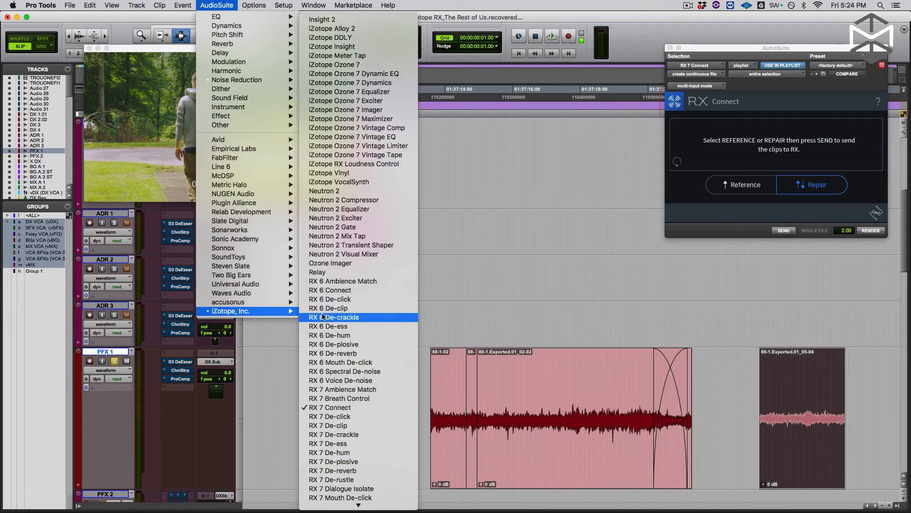
left_click(381, 392)
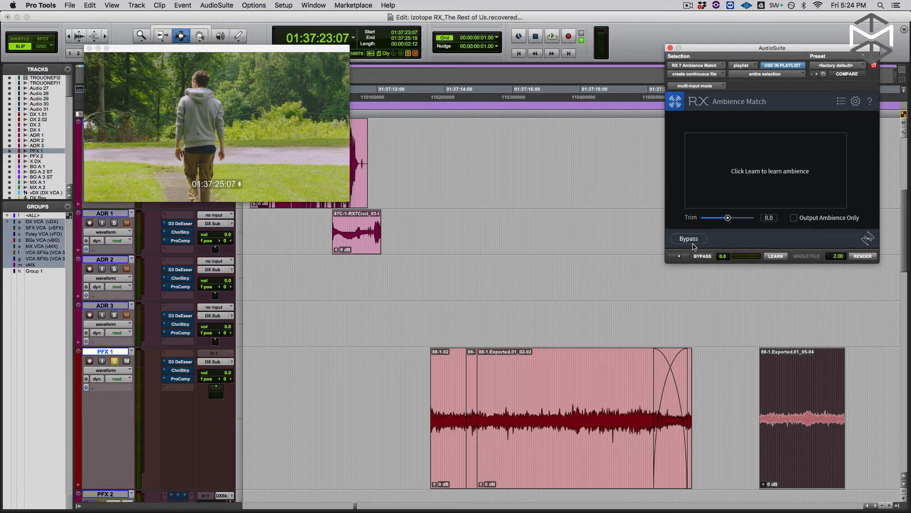
left_click(776, 256)
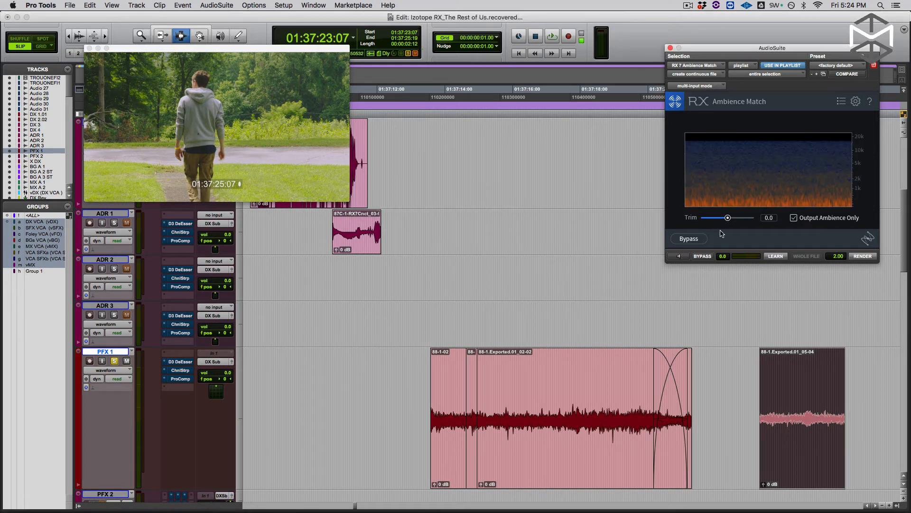
left_click(678, 257)
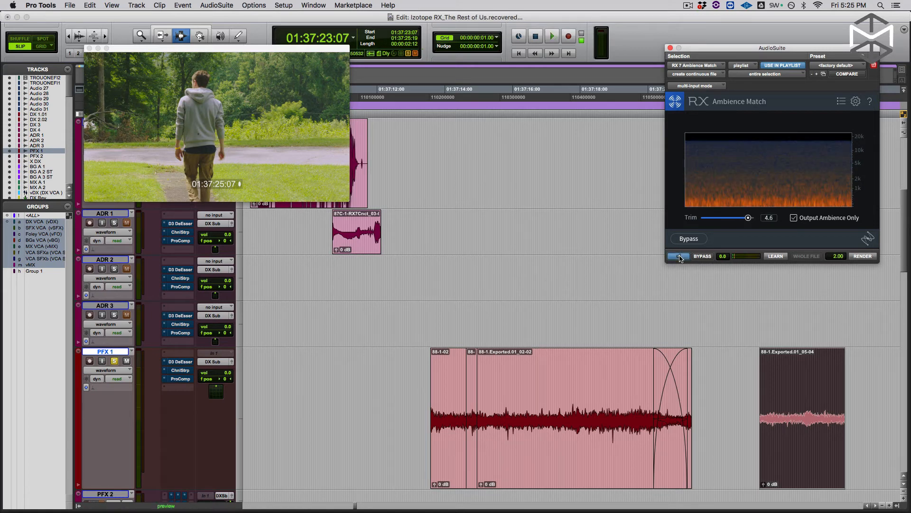
Select the scene's range from 01:36:29:17 to 01:37:24:04 and move the selection down to the empty PFX 2 track.
scroll(580, 310, "down", 2)
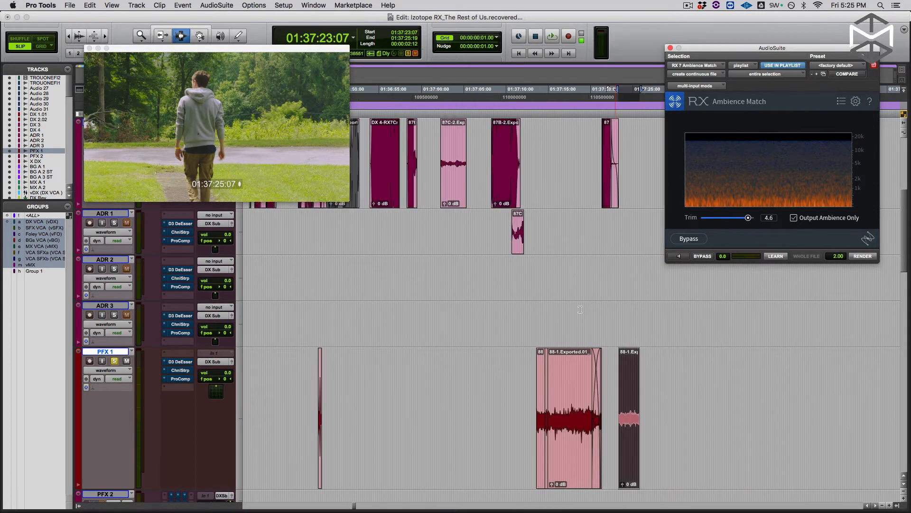
scroll(466, 304, "down", 3)
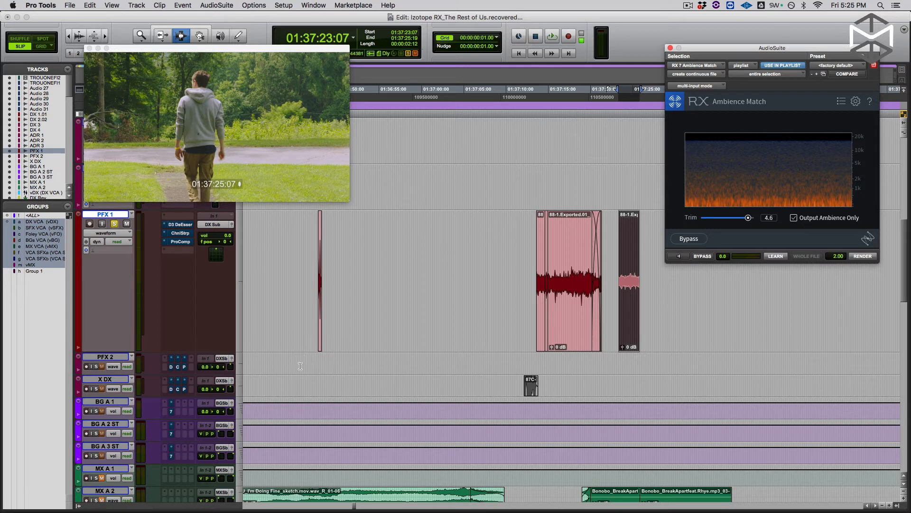
scroll(297, 358, "up", 10)
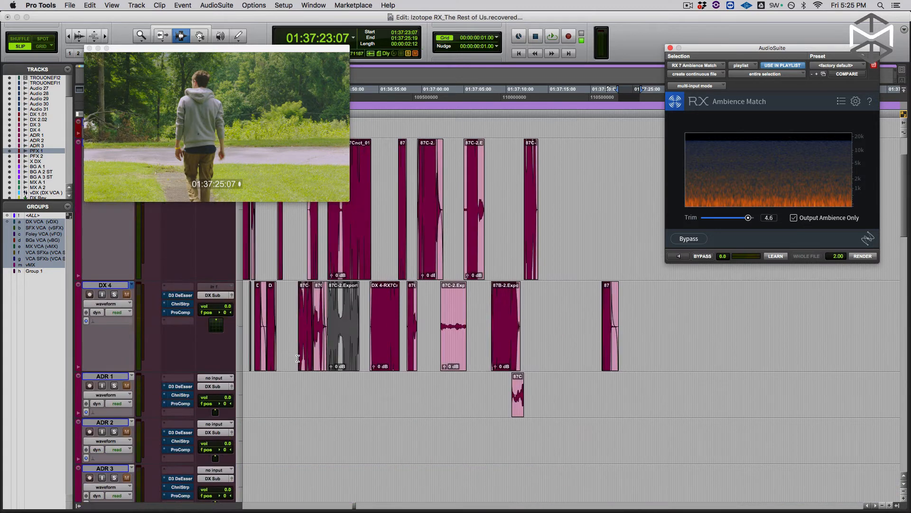
scroll(298, 357, "left", 8)
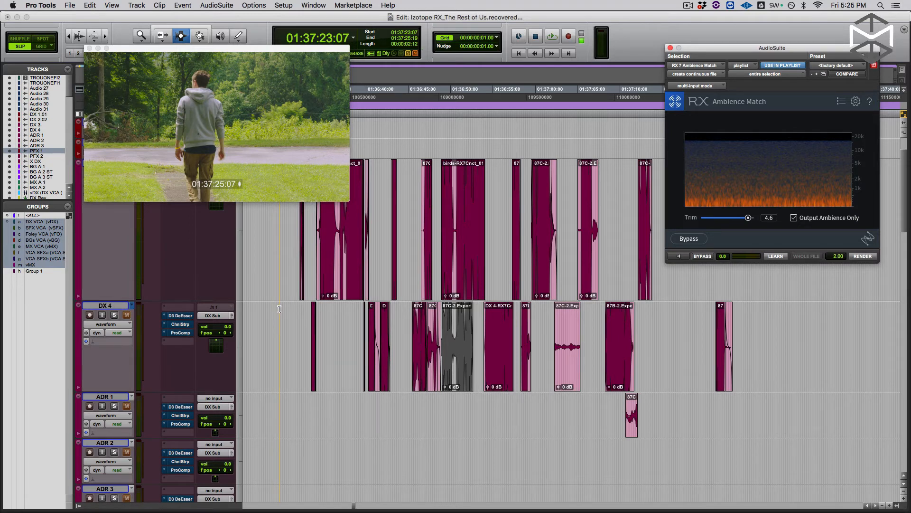
left_click_drag(279, 309, 740, 332)
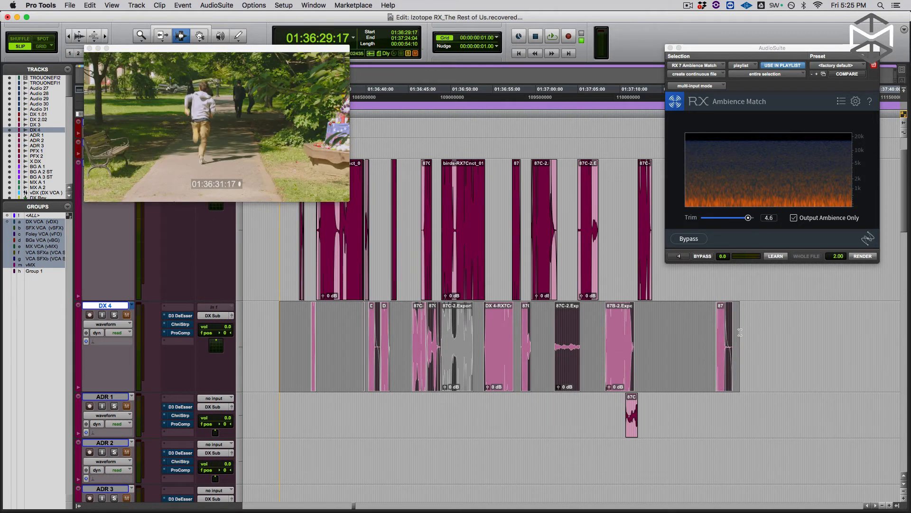
key("semicolon")
key("semicolon")
key("semicolon")
key("semicolon")
key("semicolon")
key("semicolon")
key("p")
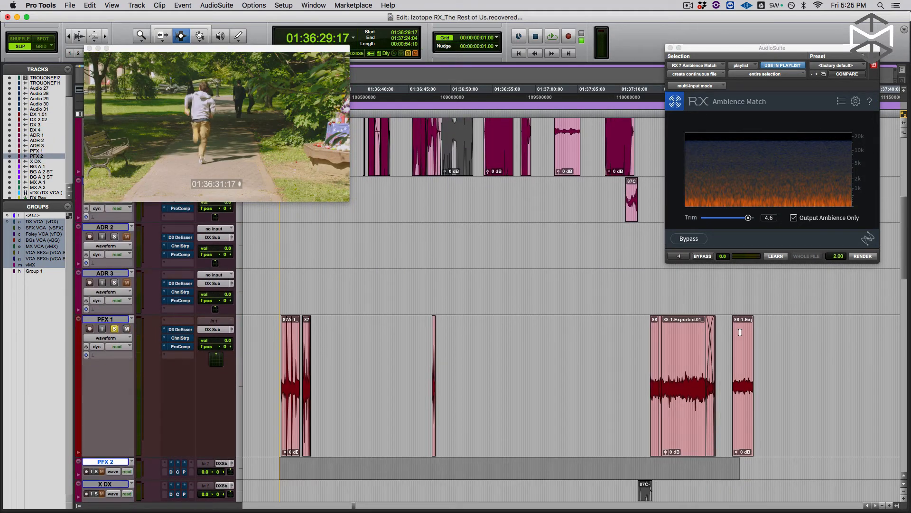
Undo the first ambience render on PFX 2, extend the selection's end to 01:37:27:09 and render the ambience again.
left_click(864, 257)
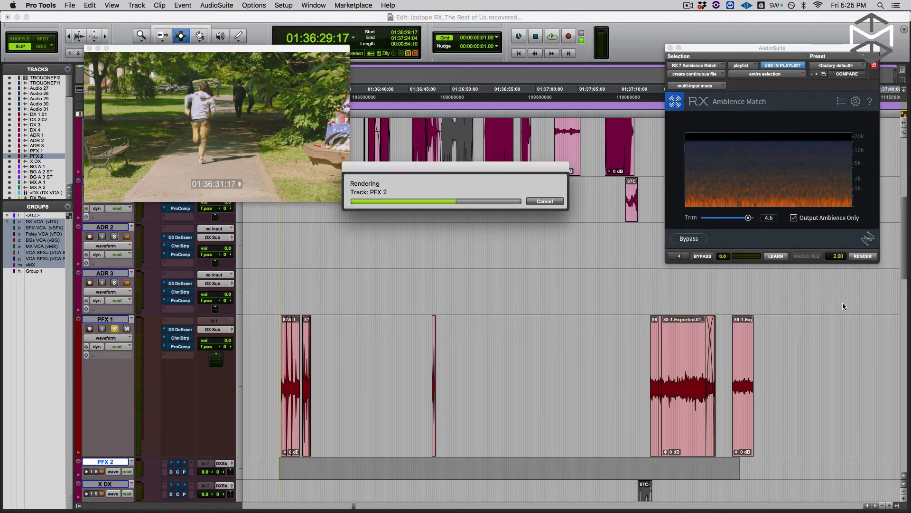
key("super+z")
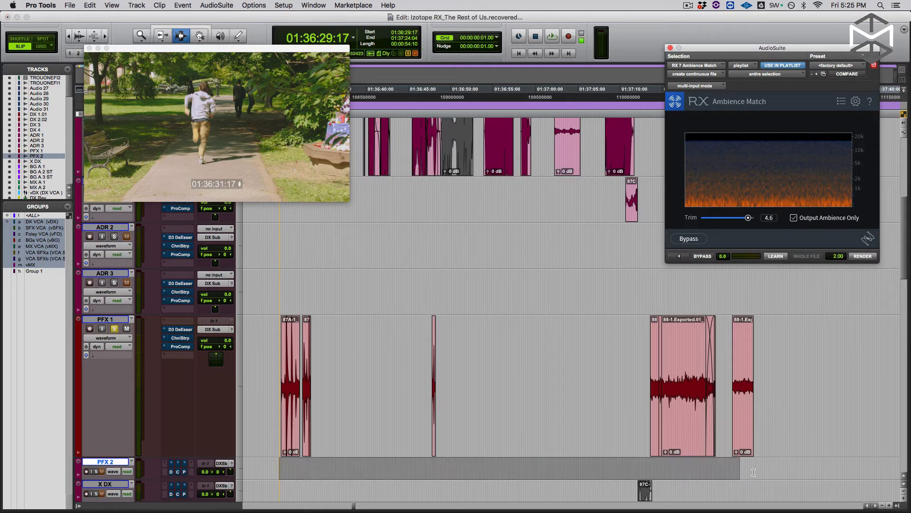
left_click(762, 468, "shift")
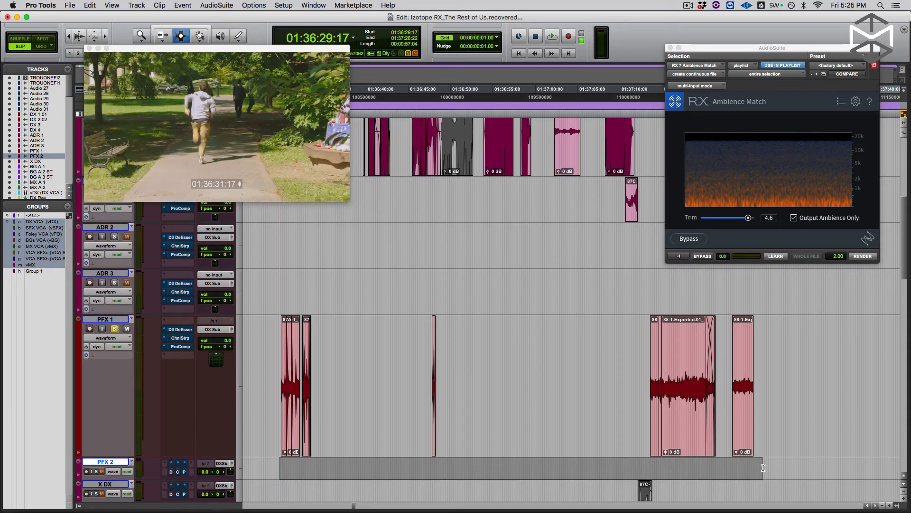
left_click(767, 468, "shift")
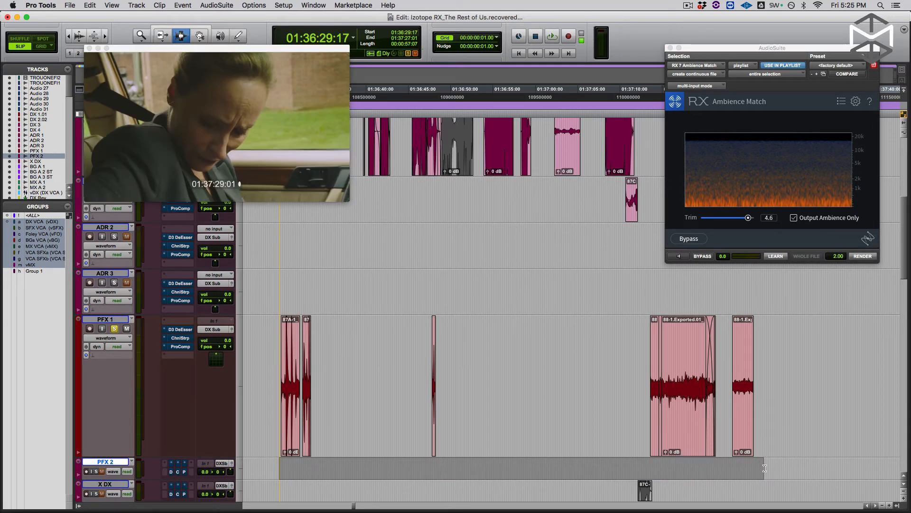
left_click(863, 256)
left_click(867, 258)
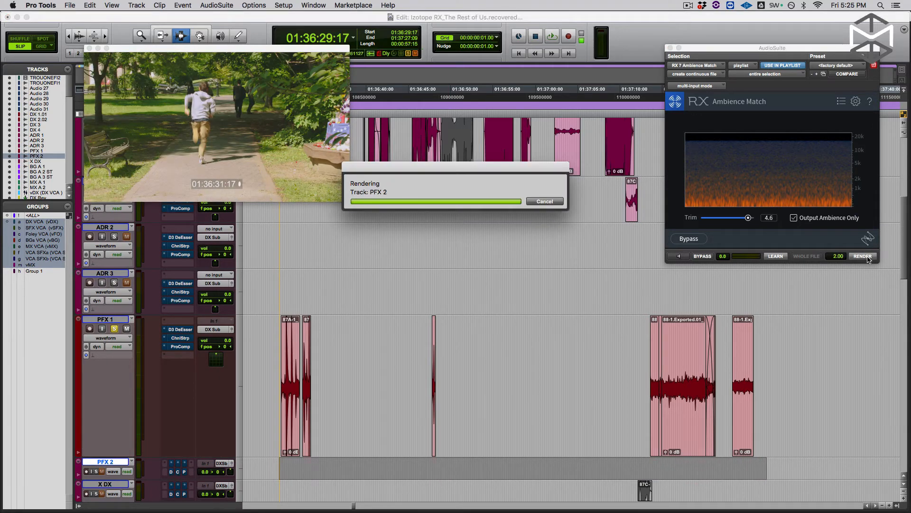
Solo PFX 2 and listen to the beginning of the rendered ambience.
left_click(95, 471)
key("space")
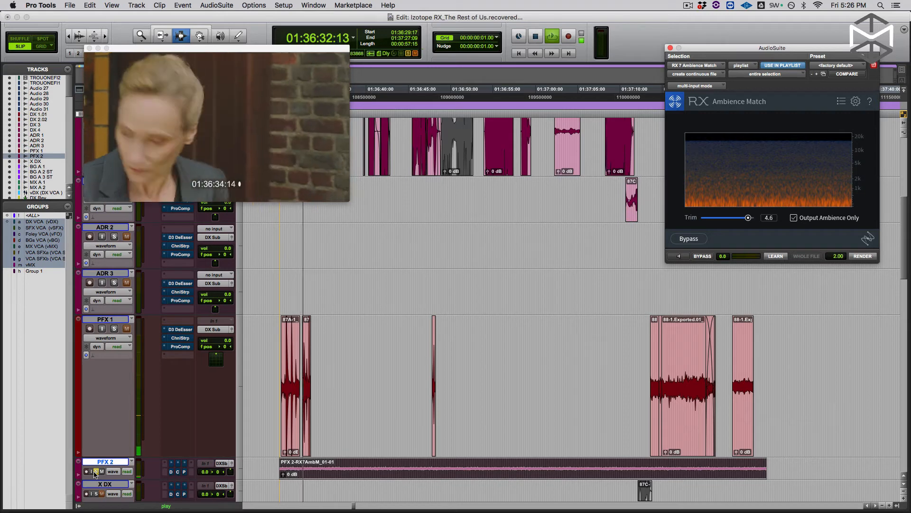
key("space")
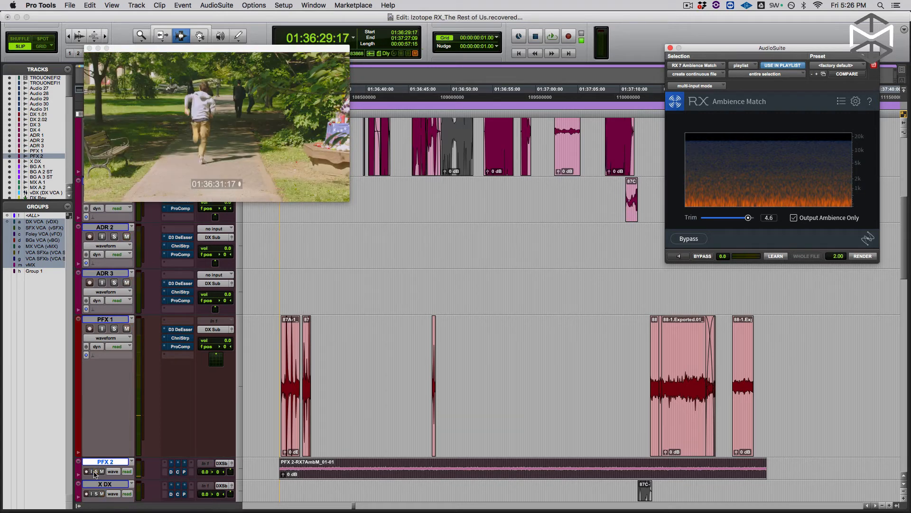
Copy about 6 seconds of rendered ambience from PFX 2 at 01:36:53:07 and paste it onto PFX 1 at 01:36:50:23.
key("p")
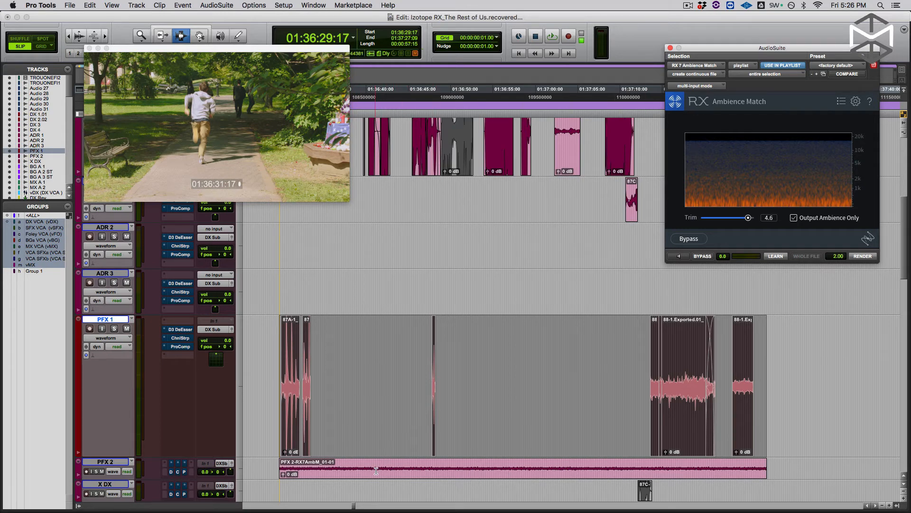
key("semicolon")
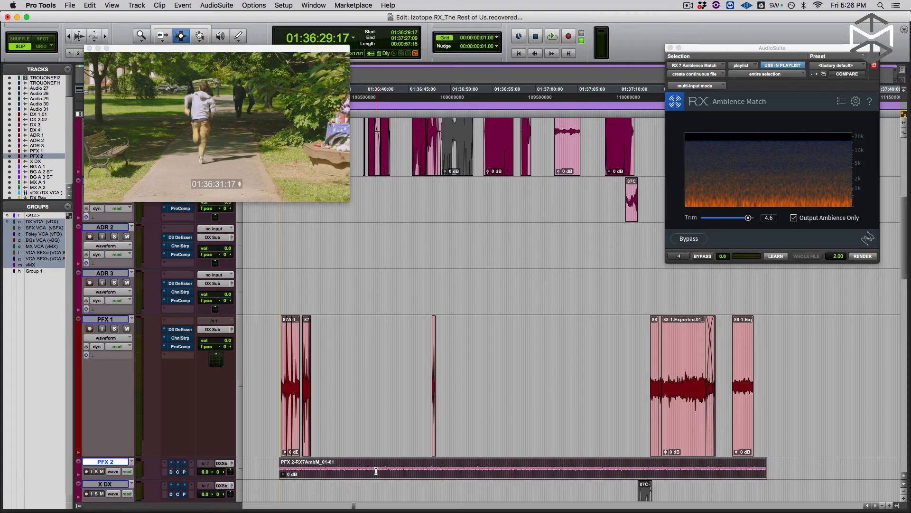
left_click_drag(478, 467, 528, 467)
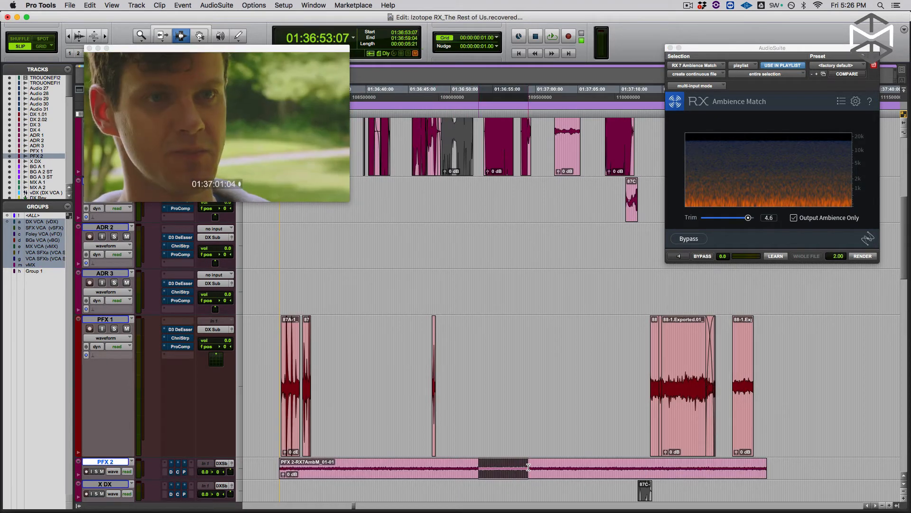
left_click(459, 378)
key("super+v")
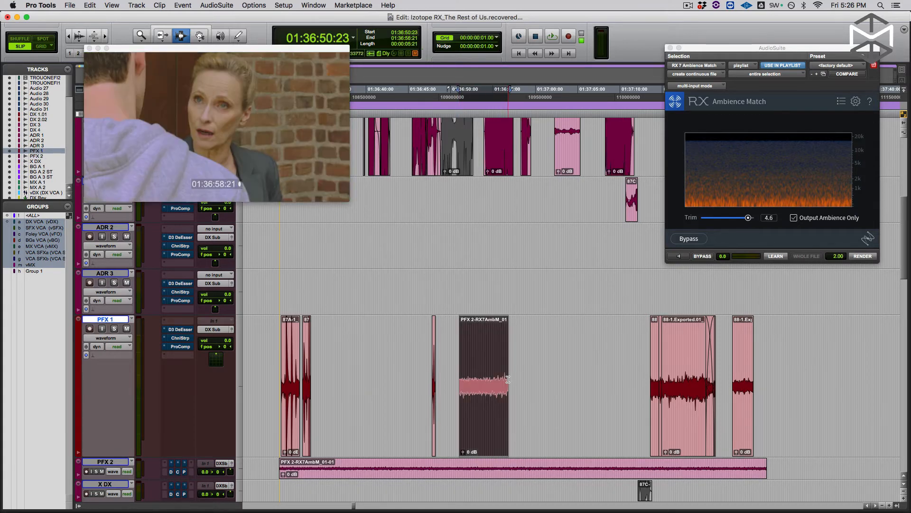
Duplicate the PFX 1 playlist as PFX 1.01 and consolidate all its scene clips into one, from 01:36:29:23 to 01:37:25:19.
double_click(290, 382)
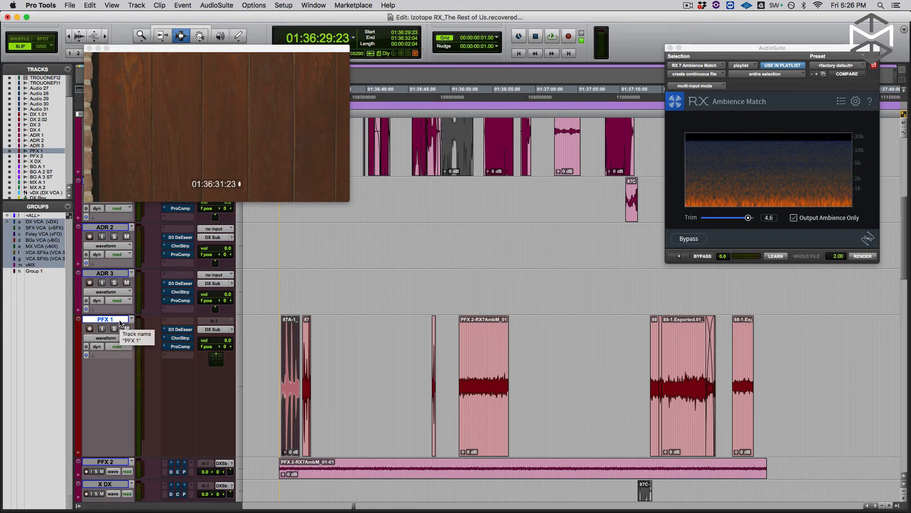
key("ctrl+super+backslash")
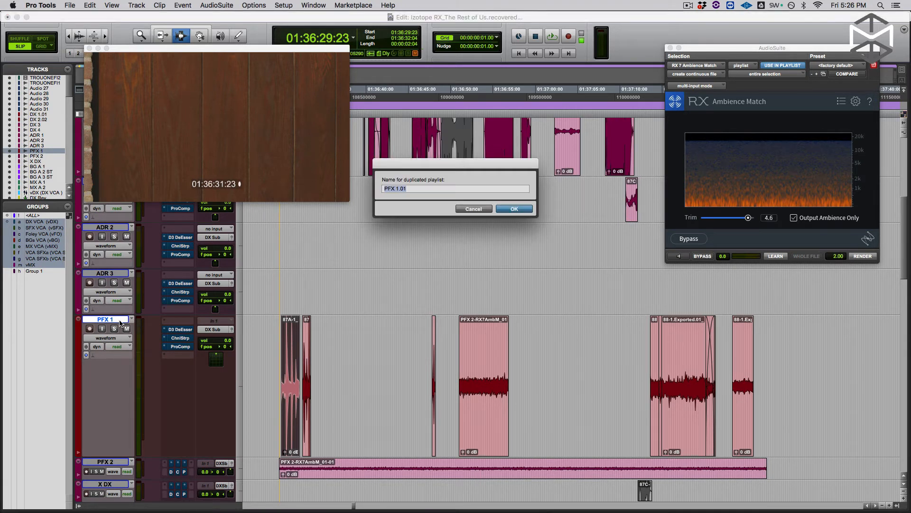
key("Return")
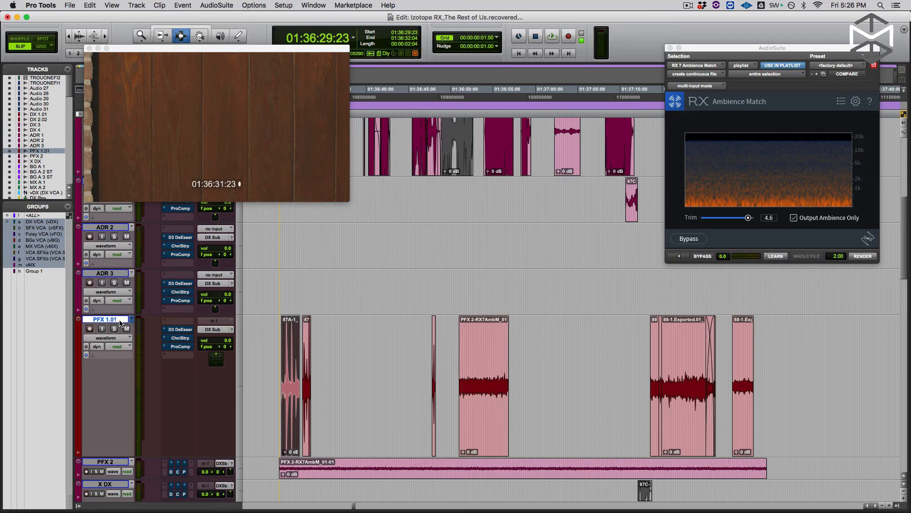
left_click(742, 369, "shift")
key("alt+shift+3")
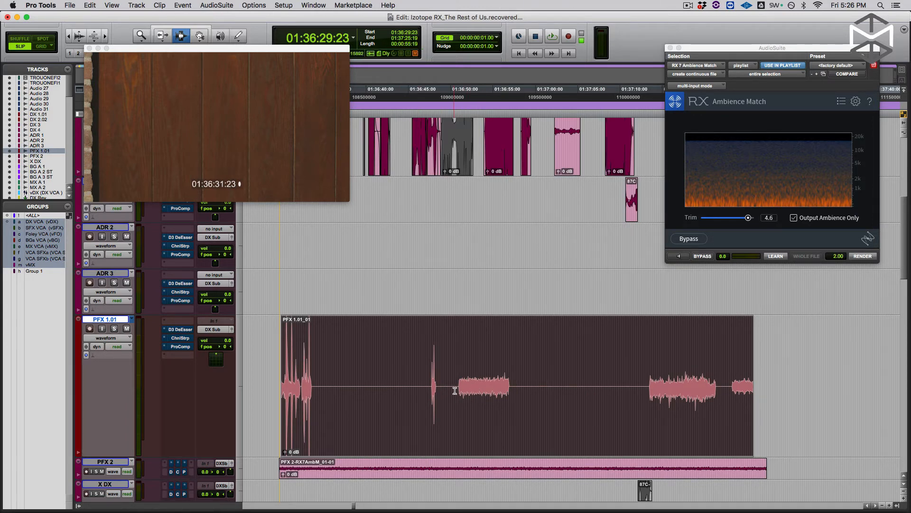
Select the pasted ambience within the consolidated PFX 1.01 clip and send it to RX for repair with RX 7 Connect.
left_click_drag(462, 385, 499, 383)
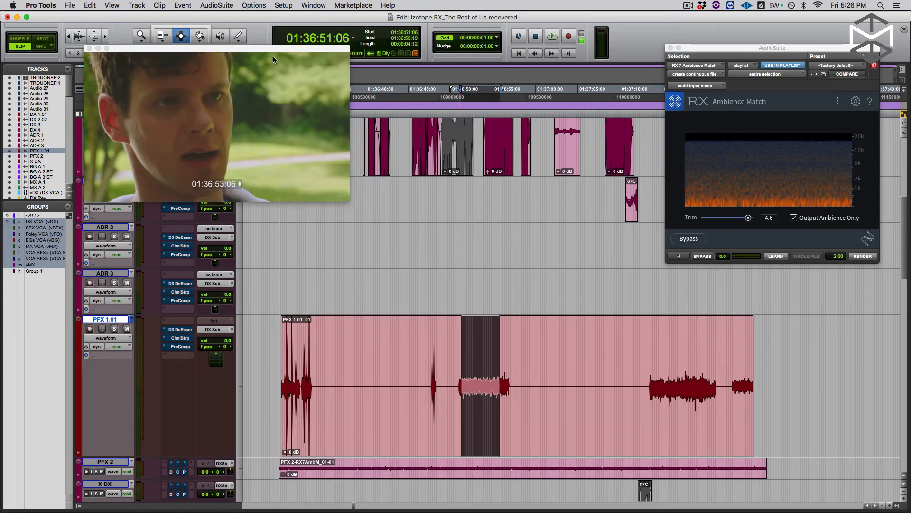
left_click(216, 5)
mouse_move(278, 313)
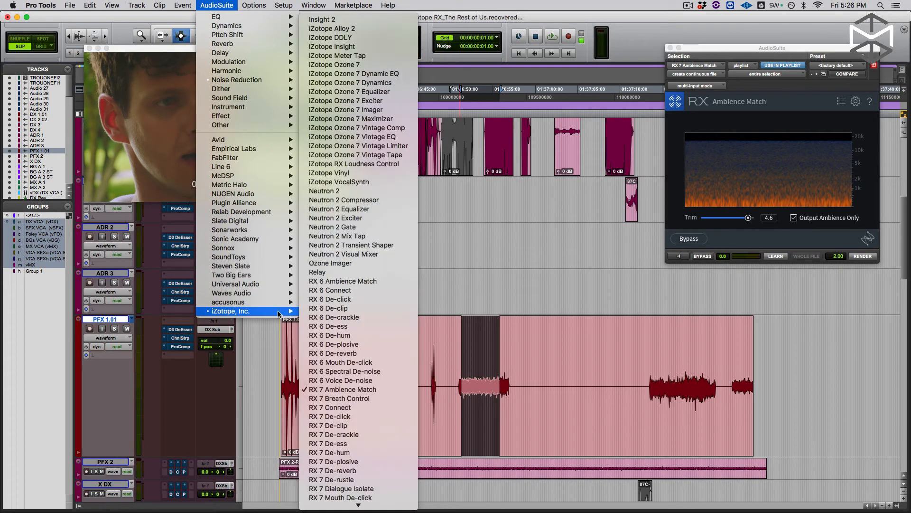
left_click(387, 408)
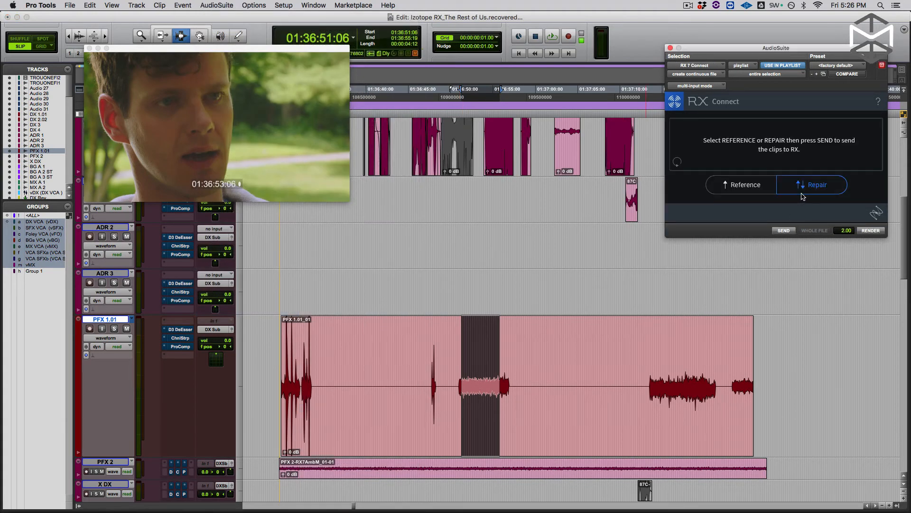
left_click(783, 232)
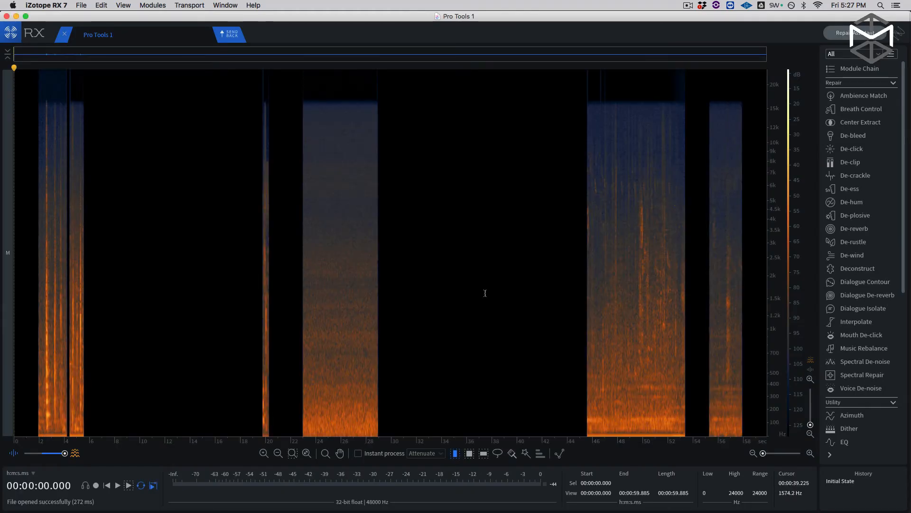
Learn a Spectral De-noise profile from the pasted ambience at 23.3 to 28 seconds, render it over the whole file and play the result.
left_click(309, 268)
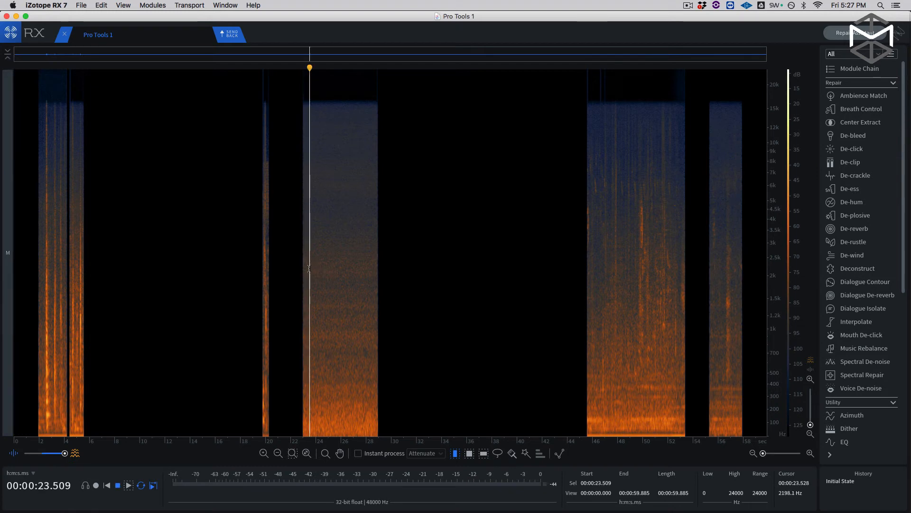
left_click_drag(307, 268, 366, 266)
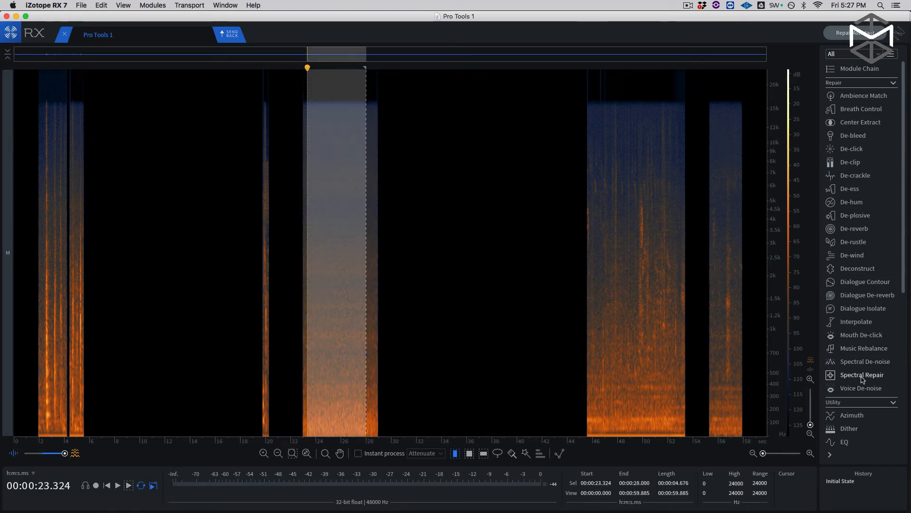
left_click(875, 366)
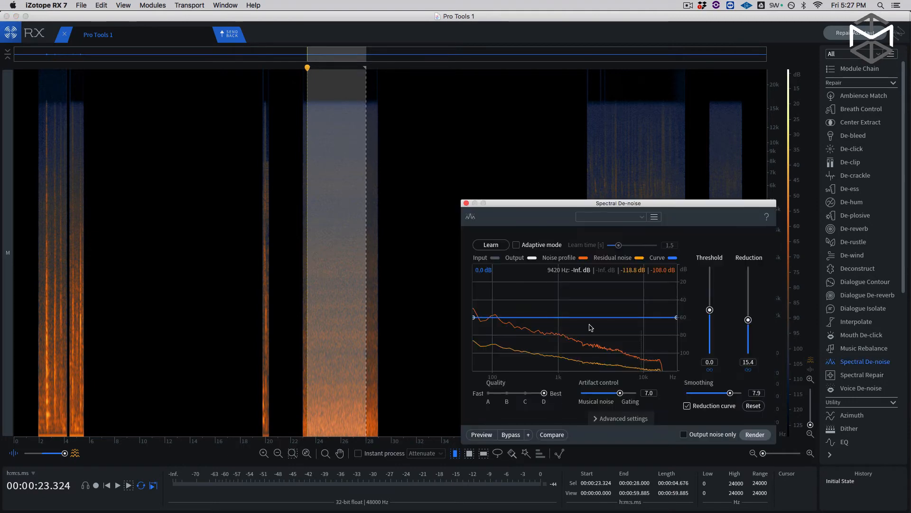
left_click(490, 245)
key("super+a")
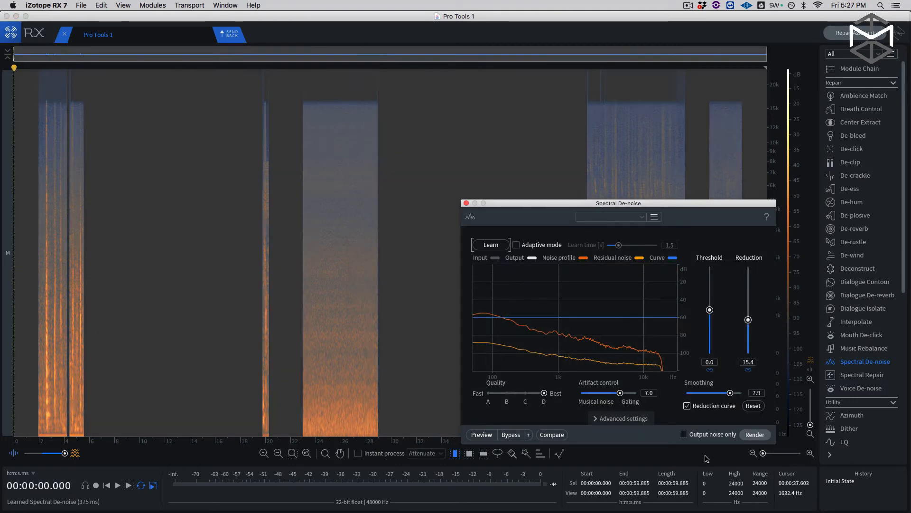
left_click(754, 435)
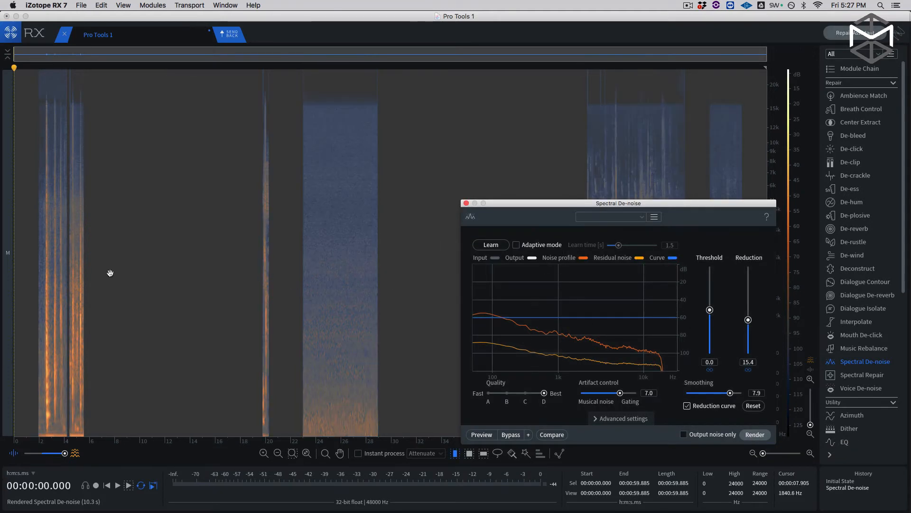
left_click(25, 217)
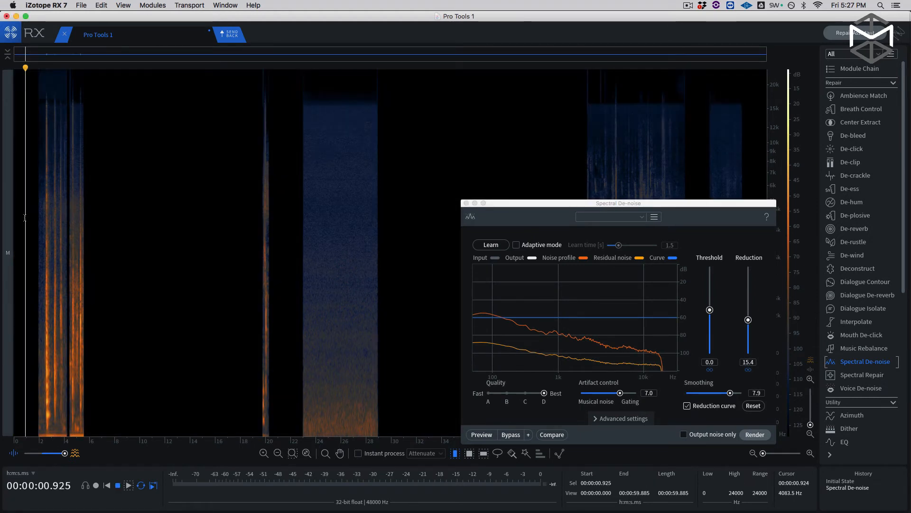
key("space")
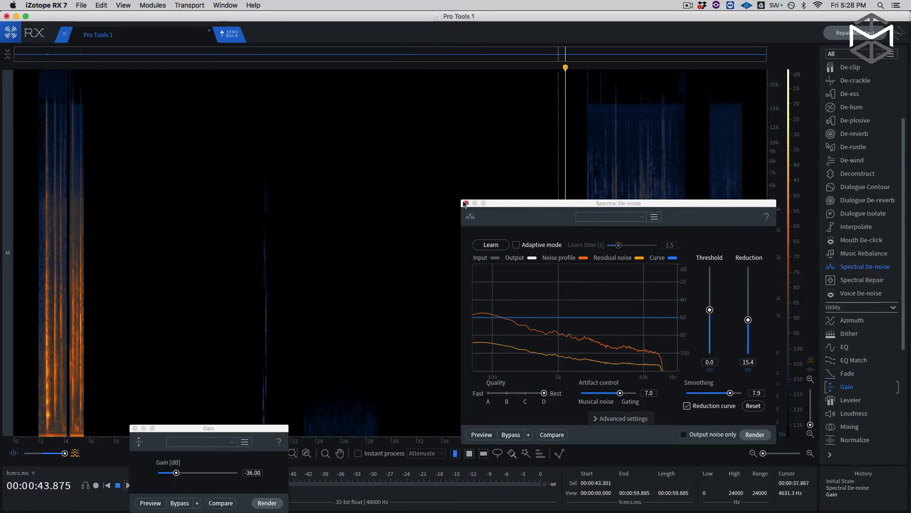
Close Spectral De-noise and lasso the curved bird chirp just after 2 seconds in the spectrogram.
left_click(465, 203)
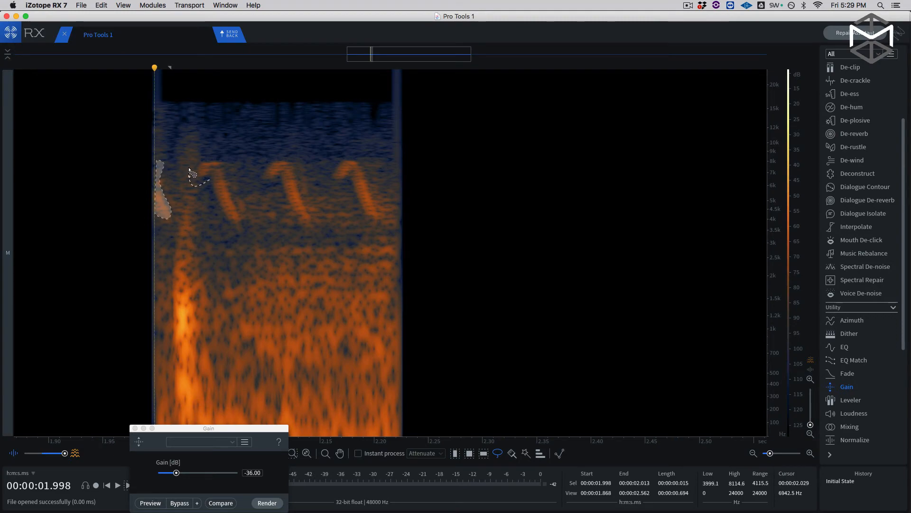
left_click_drag(177, 161, 253, 215)
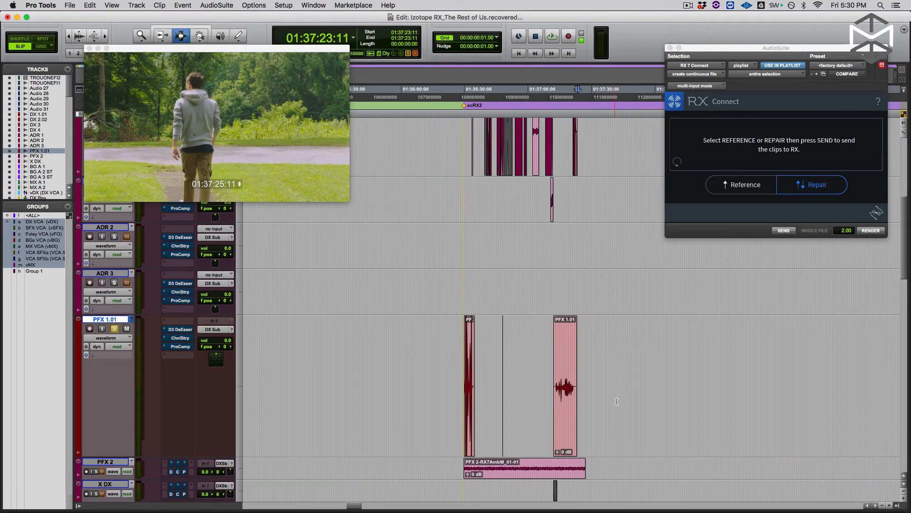
Select DX 3 through X DX from 01:36:30:08 to 01:37:32:11, resize these tracks to an equal height and solo them.
scroll(558, 491, "down", 3)
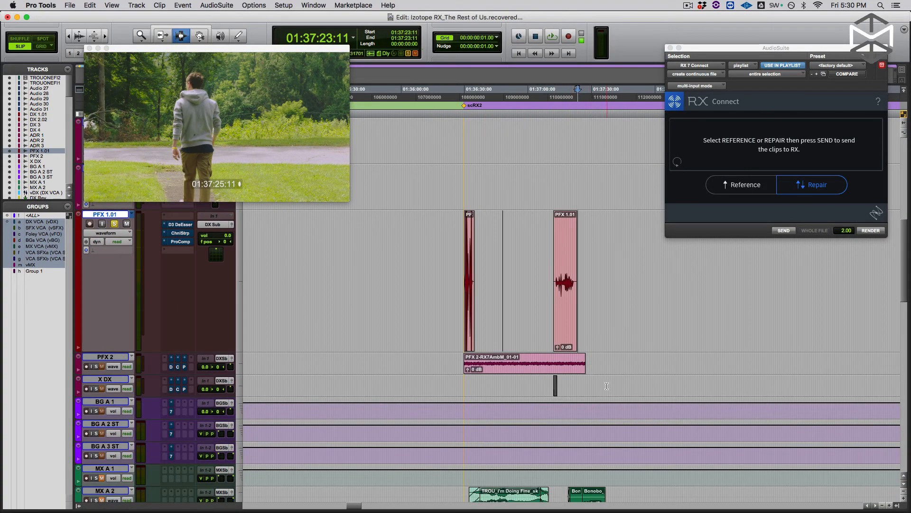
left_click_drag(597, 387, 465, 195)
key("ctrl+super+Up")
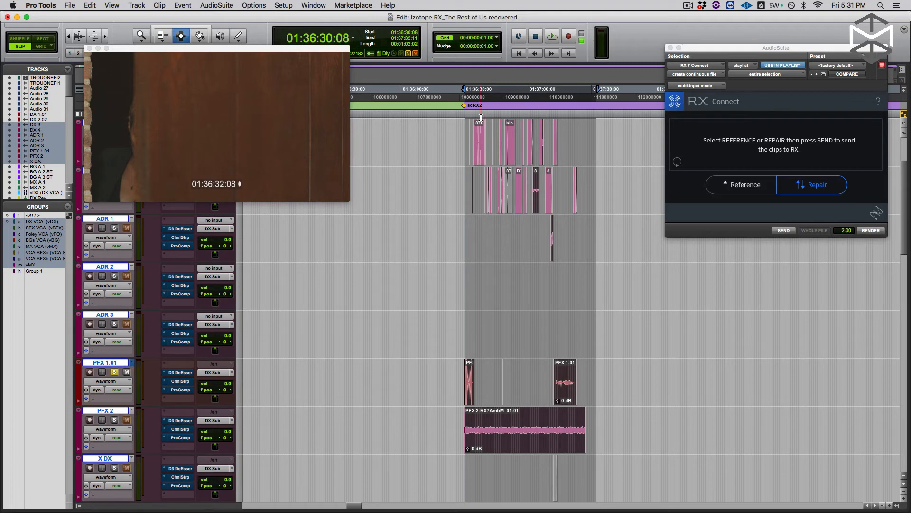
left_click(114, 276)
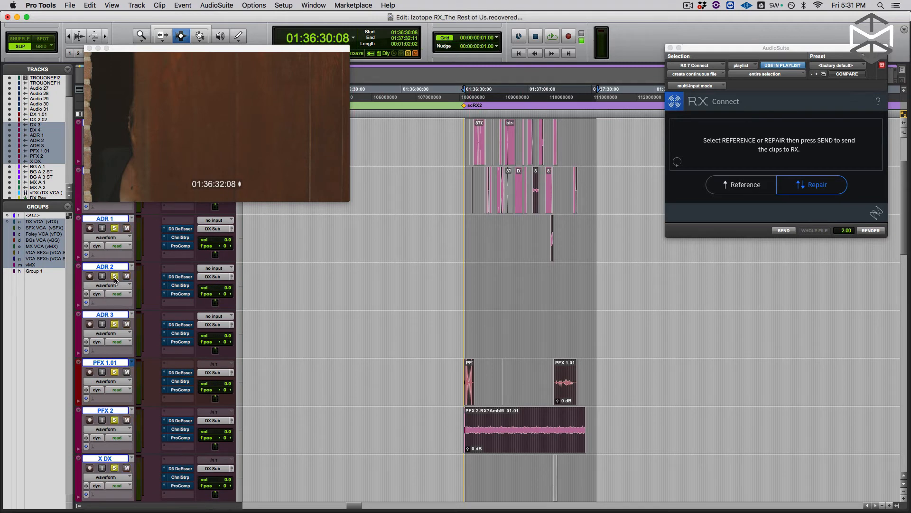
Play the scene from 01:36:28:19 while lowering the PFX 2 ambience clip's gain to -5.6 dB, and close RX Connect.
left_click(463, 149)
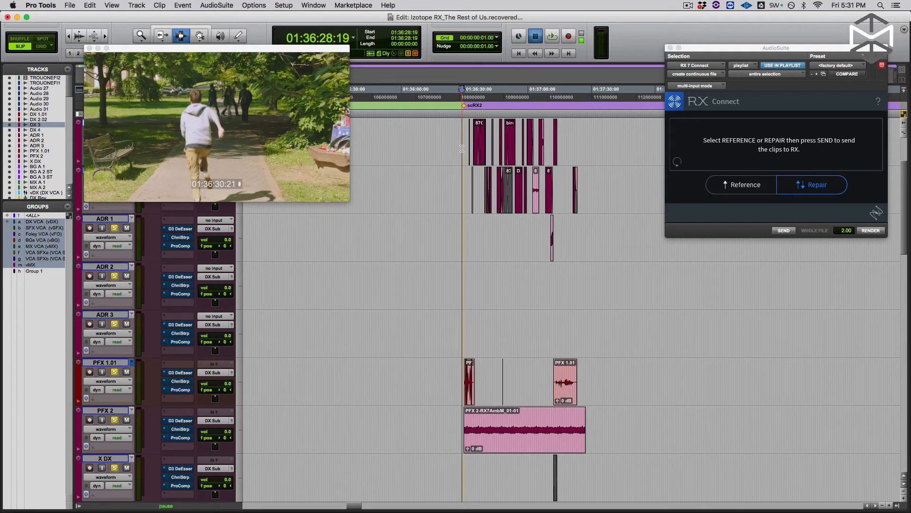
key("space")
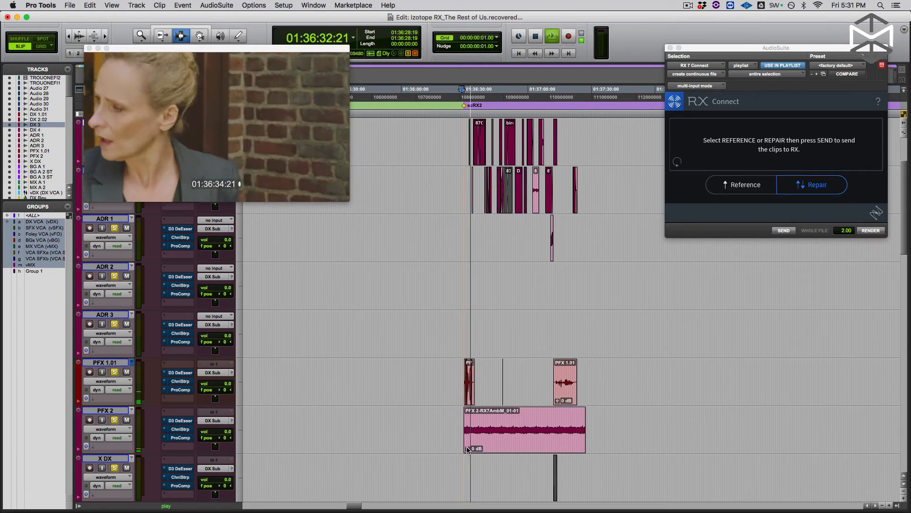
left_click_drag(469, 447, 469, 456)
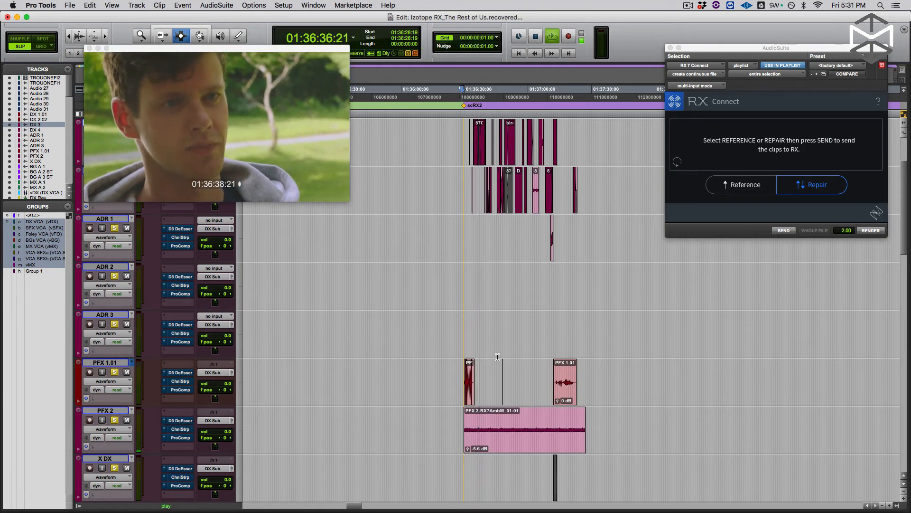
key("t")
key("t")
key("t")
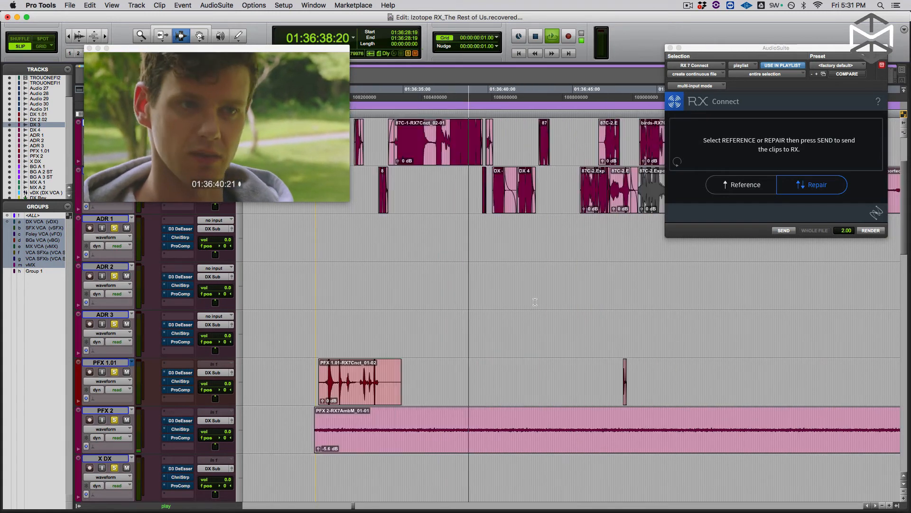
key("r")
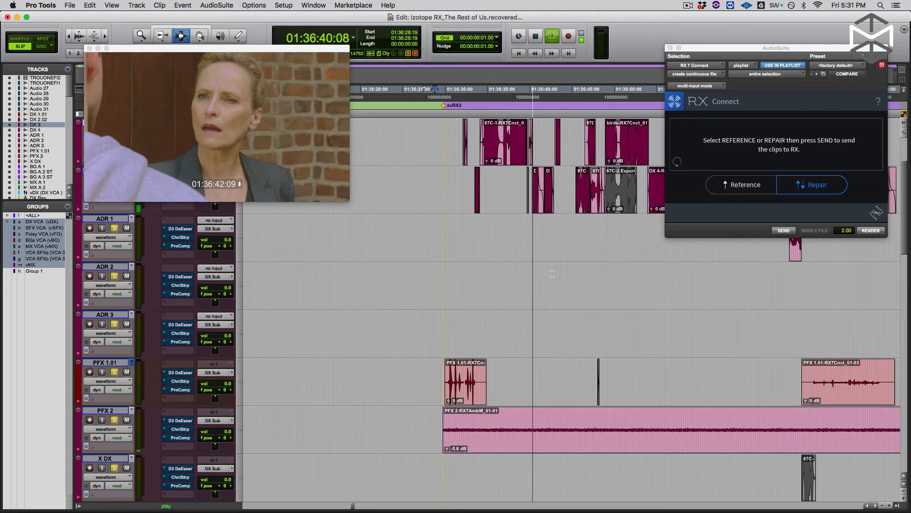
left_click(670, 49)
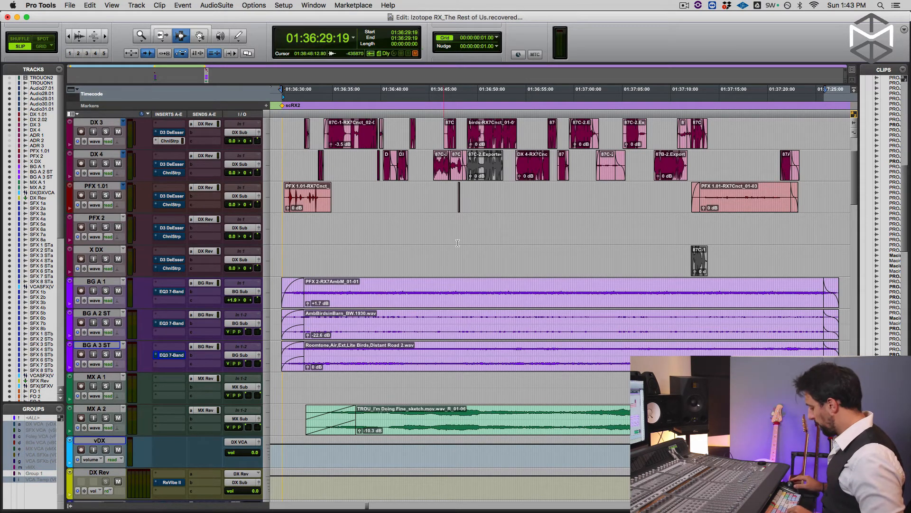
Show the video window, switch it to Fullscreen and play the scene from 01:36:29:19.
key("super+9")
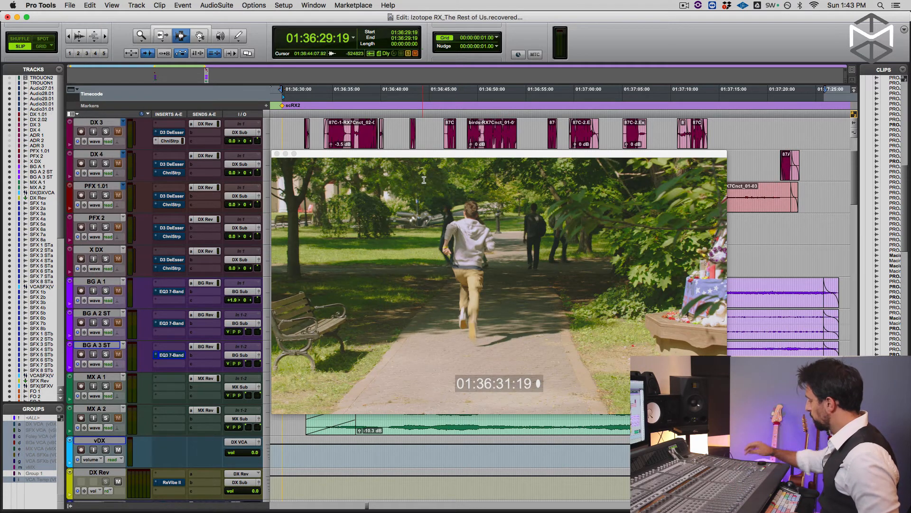
right_click(441, 198)
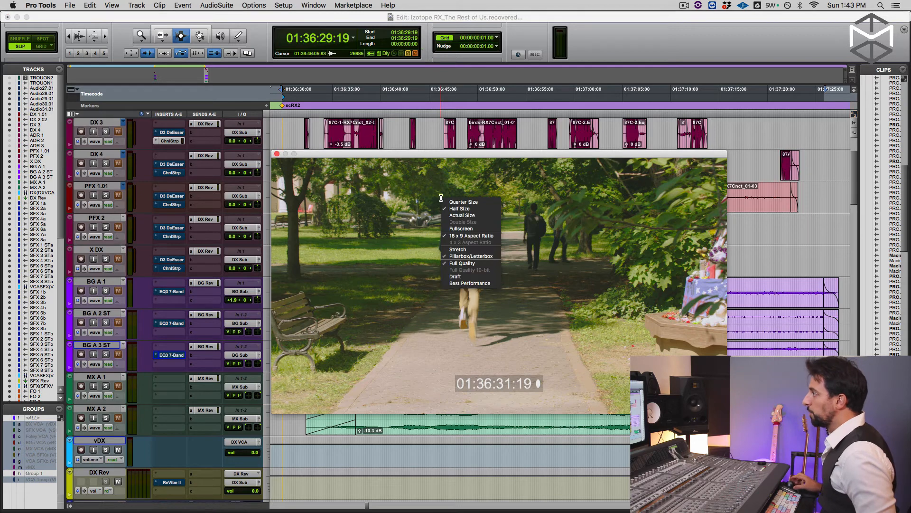
left_click(462, 229)
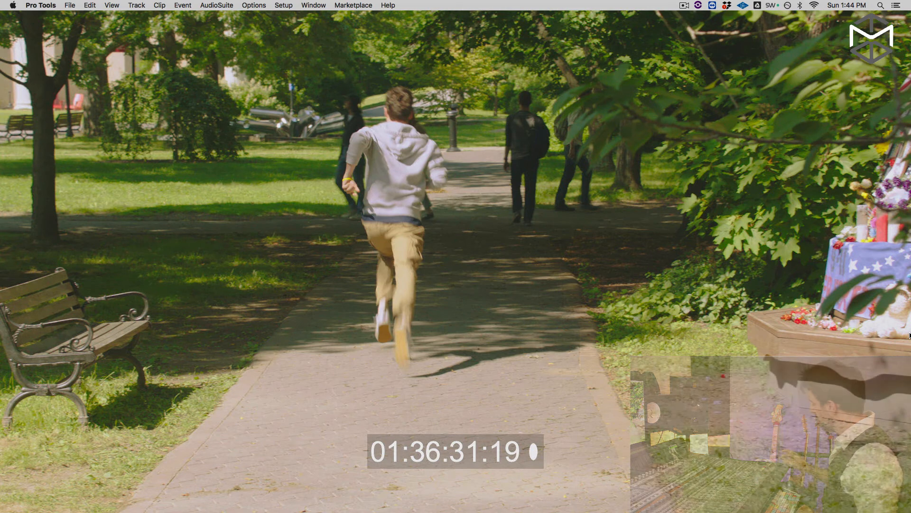
key("space")
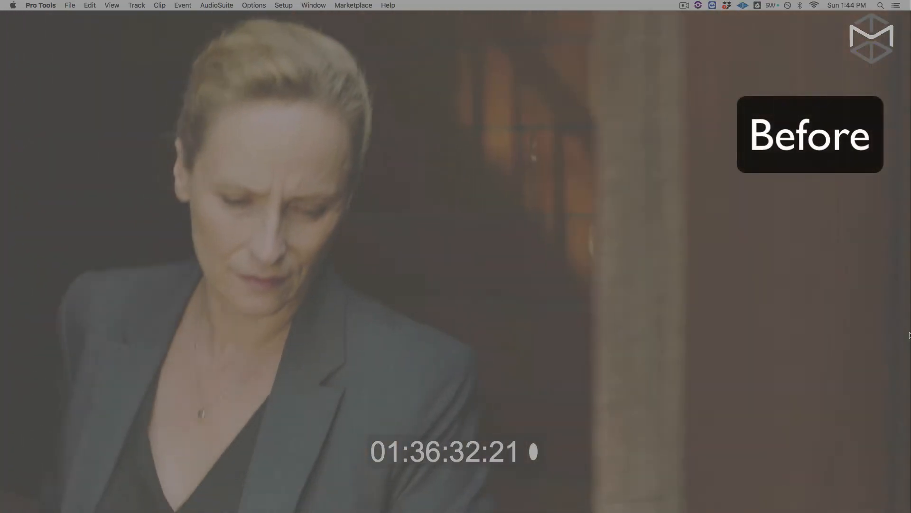
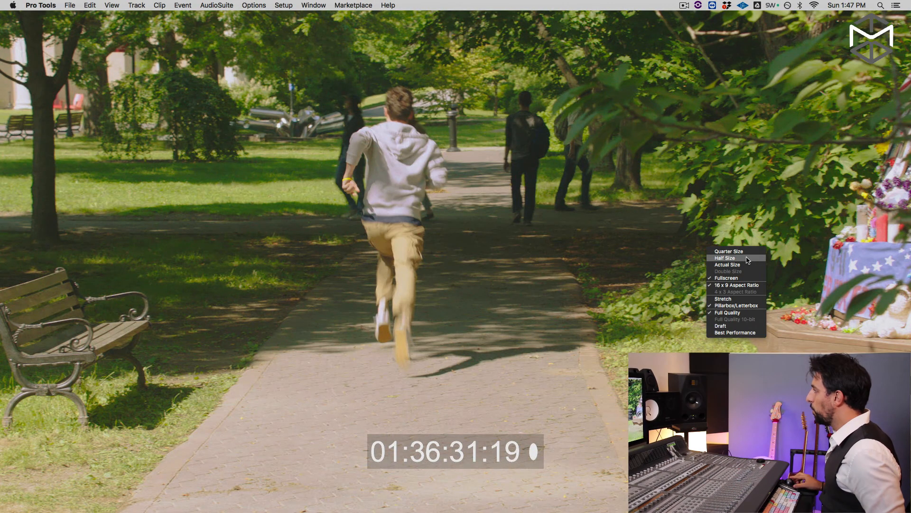
Set the video window to Half Size, hide it and recall memory location 1 to show the dialogue tracks.
left_click(747, 260)
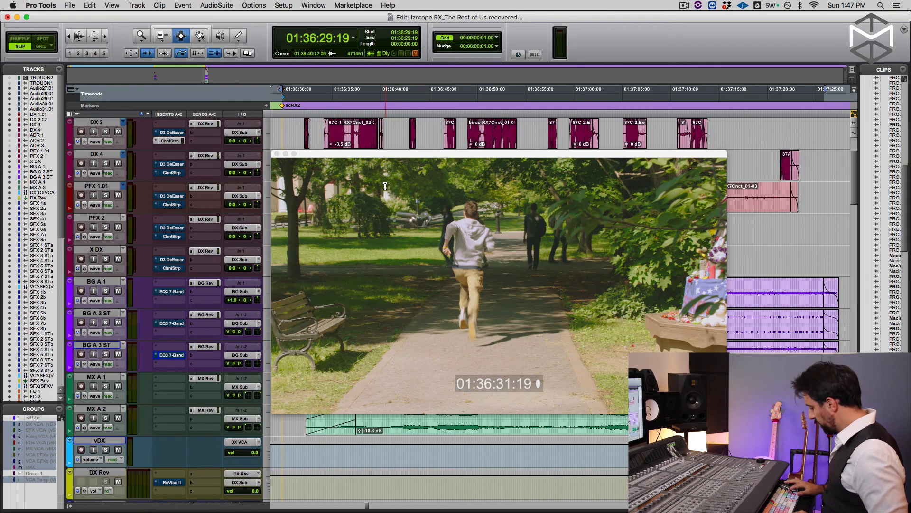
key("super+9")
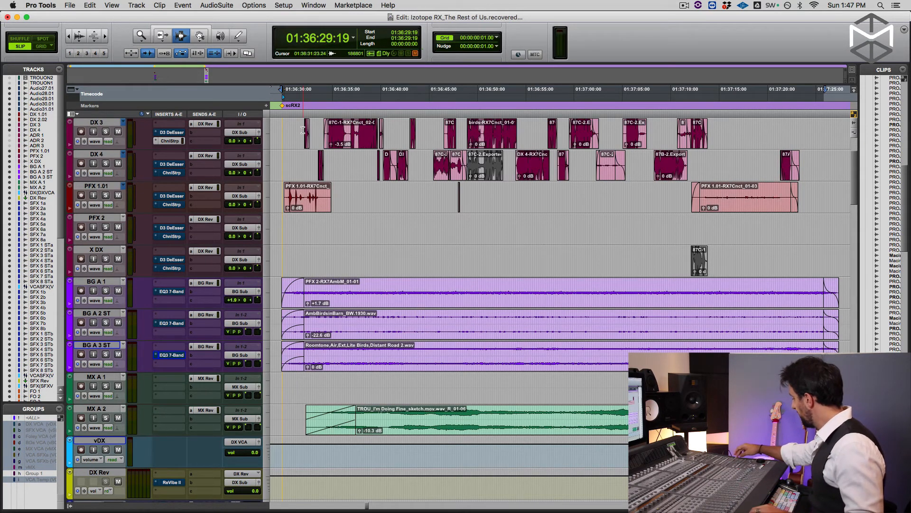
key("alt")
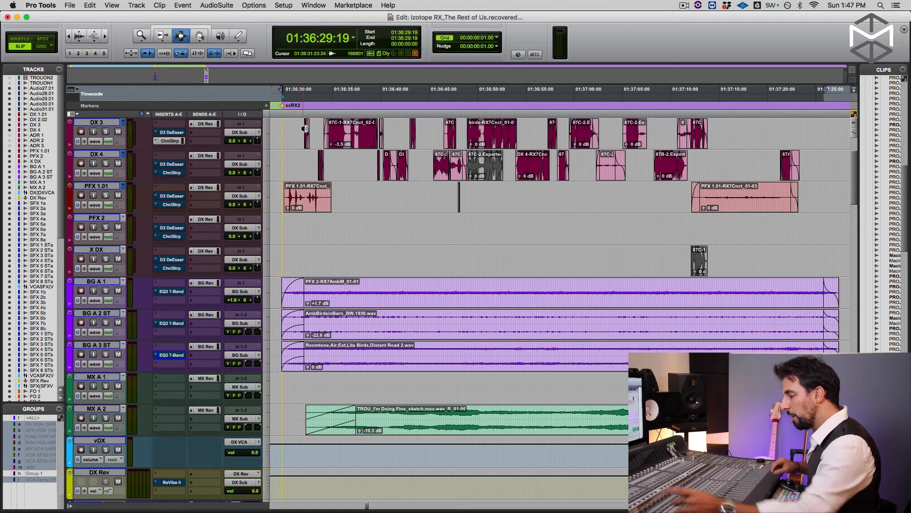
key("KP_Decimal")
key("1")
key("KP_Decimal")
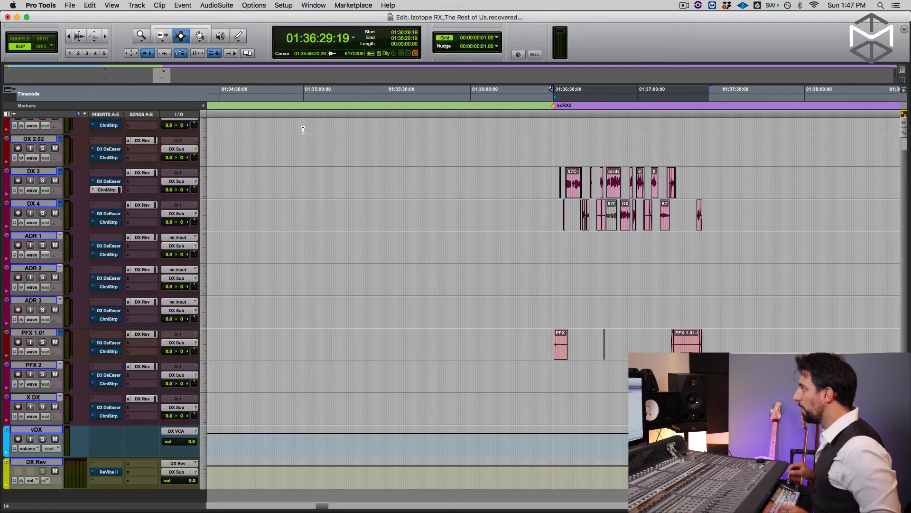
Play the dialogue from 01:36:28:20 on DX 3, first without picture and again with the video window shown and enlarged beside the clips.
left_click(550, 177)
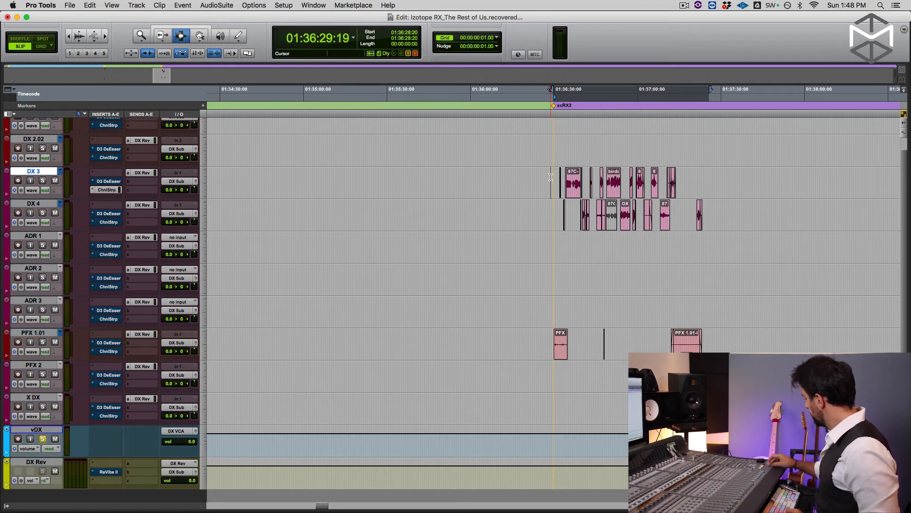
key("space")
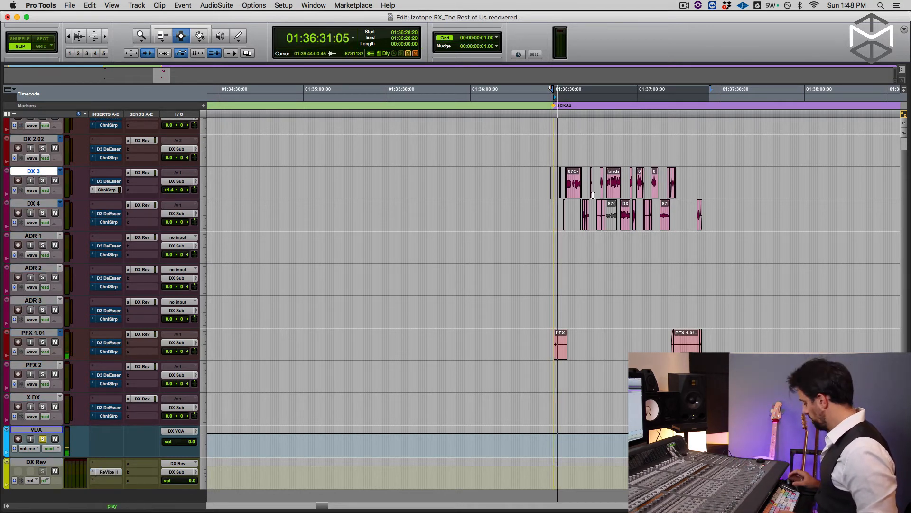
key("space")
key("super+9")
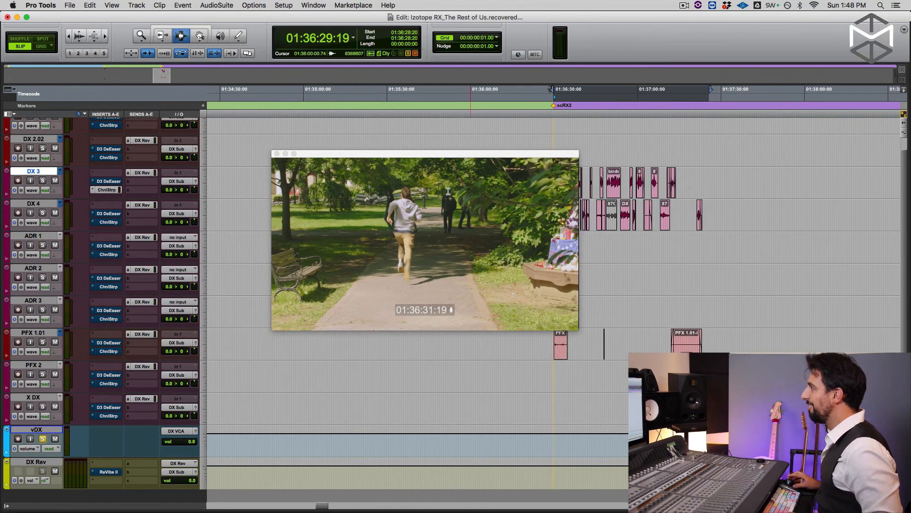
left_click_drag(412, 152, 289, 106)
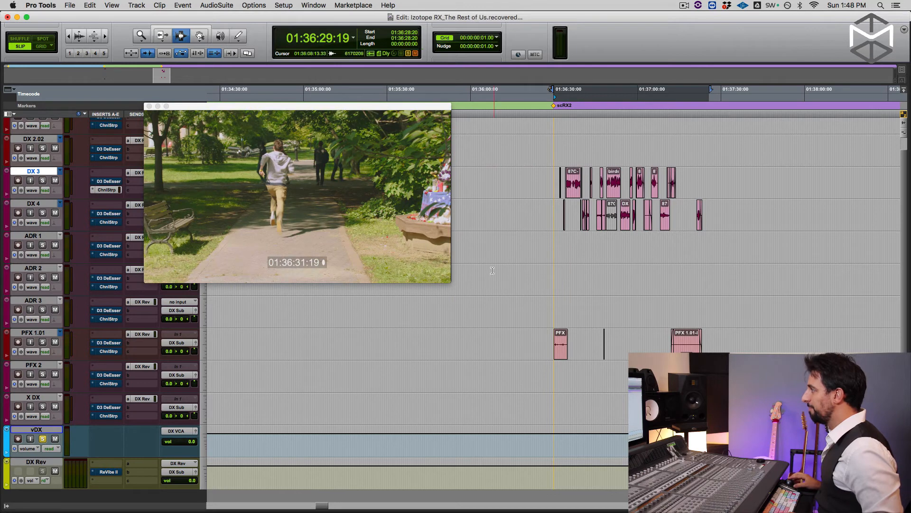
left_click_drag(451, 282, 508, 315)
key("space")
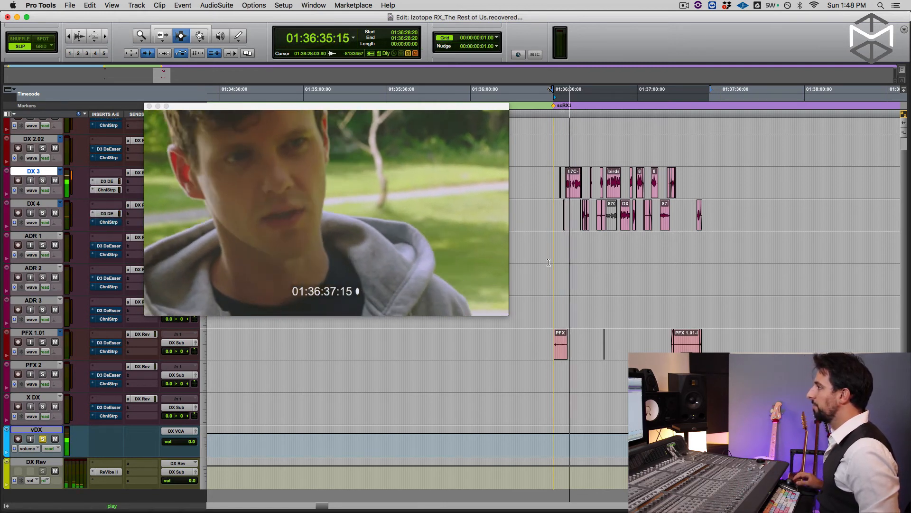
key("space")
Move the video window off the track controls and place the DX 3 output panner window below it.
left_click_drag(353, 106, 403, 94)
left_click(170, 162)
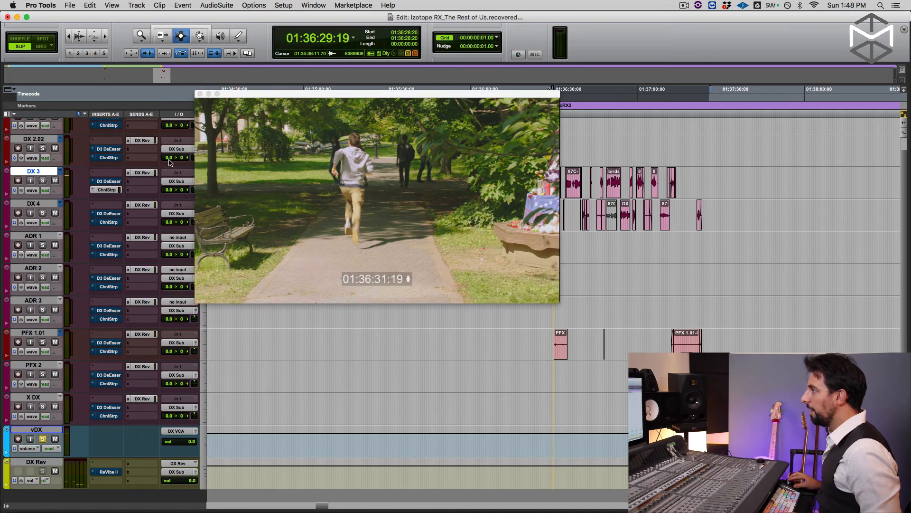
left_click(185, 183)
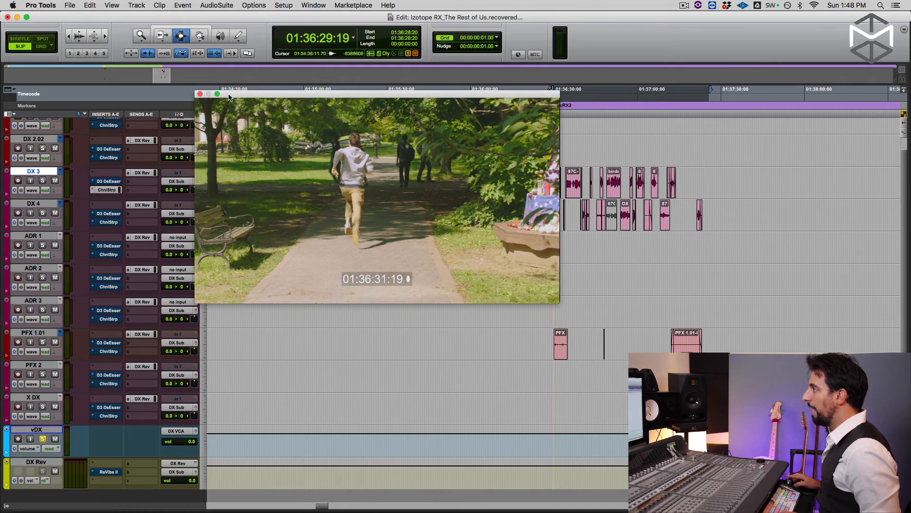
left_click(227, 98)
left_click_drag(227, 98, 257, 95)
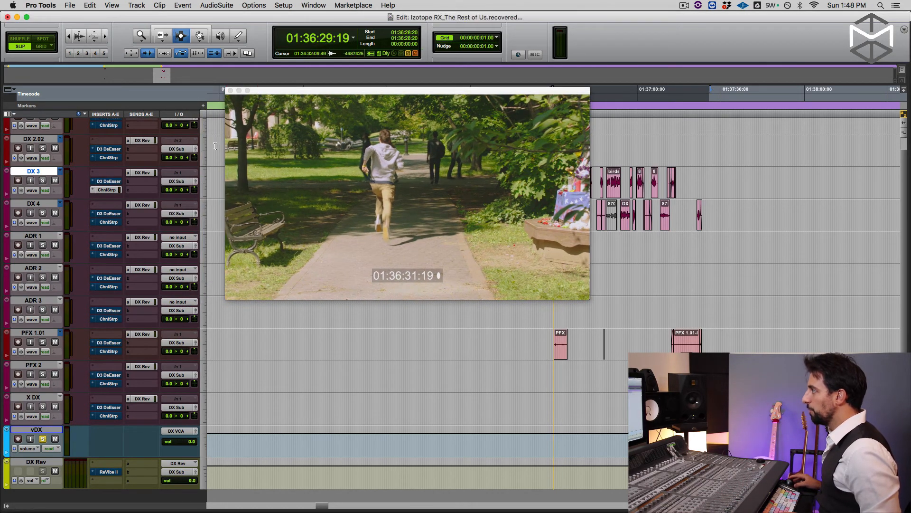
left_click(195, 182)
left_click_drag(573, 148, 258, 299)
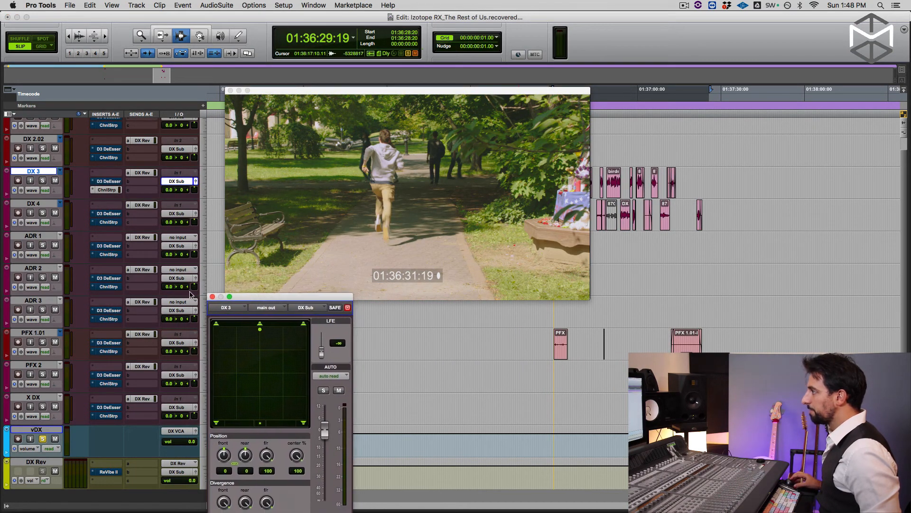
Open the DX 4 output panner window beside the DX 3 one and move the video clear of the dialogue clips.
left_click(176, 214)
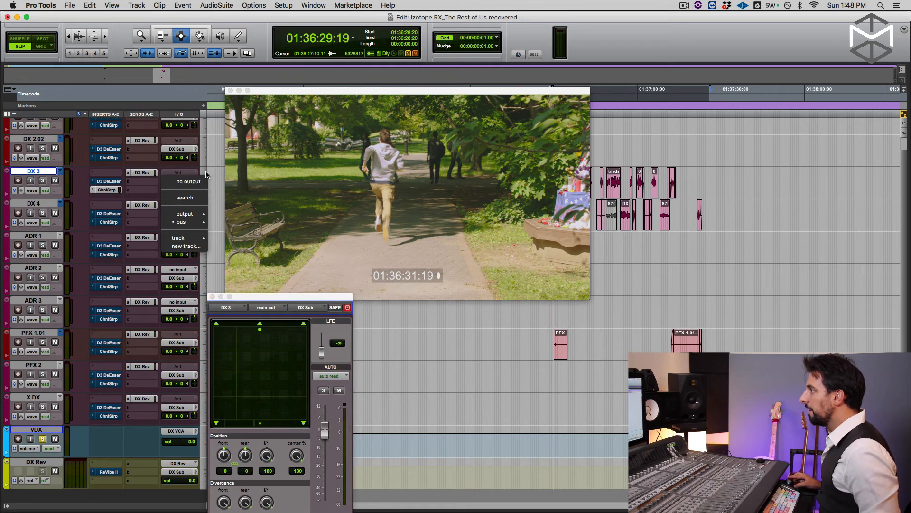
key("Escape")
left_click(195, 214)
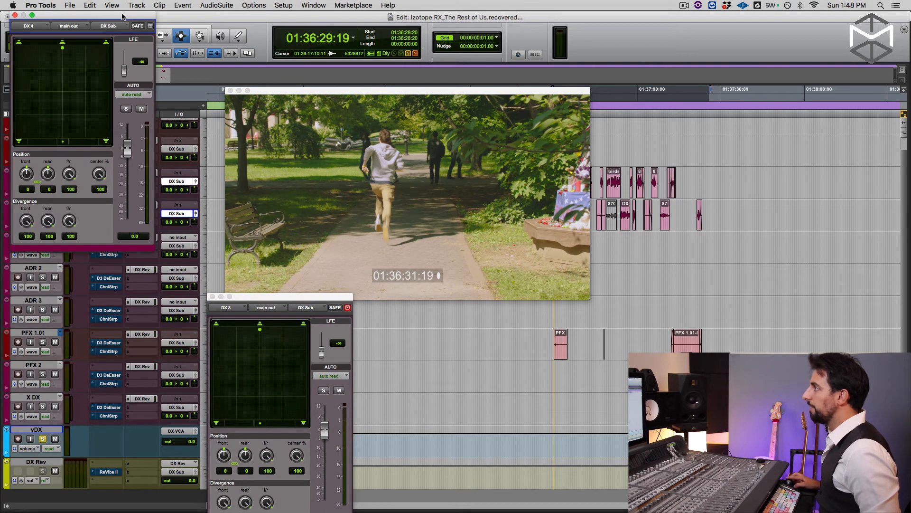
left_click_drag(122, 17, 476, 302)
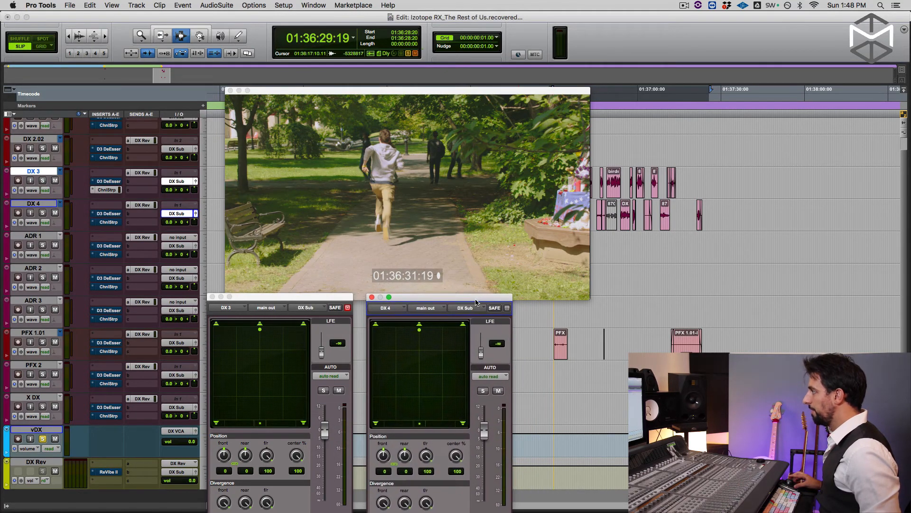
left_click_drag(551, 89, 500, 82)
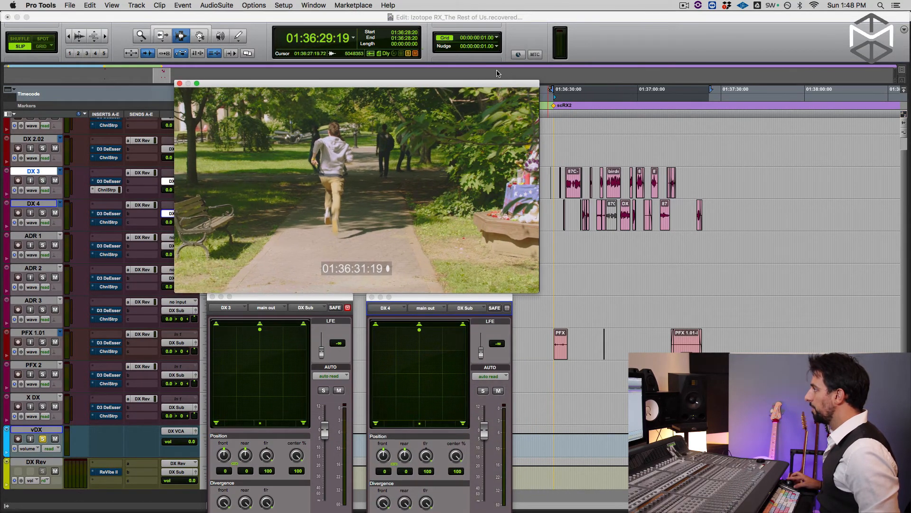
key("ctrl+alt+super+w")
key("ctrl+alt+super+w")
Select DX 3 and DX 4 from 01:36:30:17 to 01:37:26:15, increase their track height and display the front pan position automation.
left_click_drag(562, 186, 712, 217)
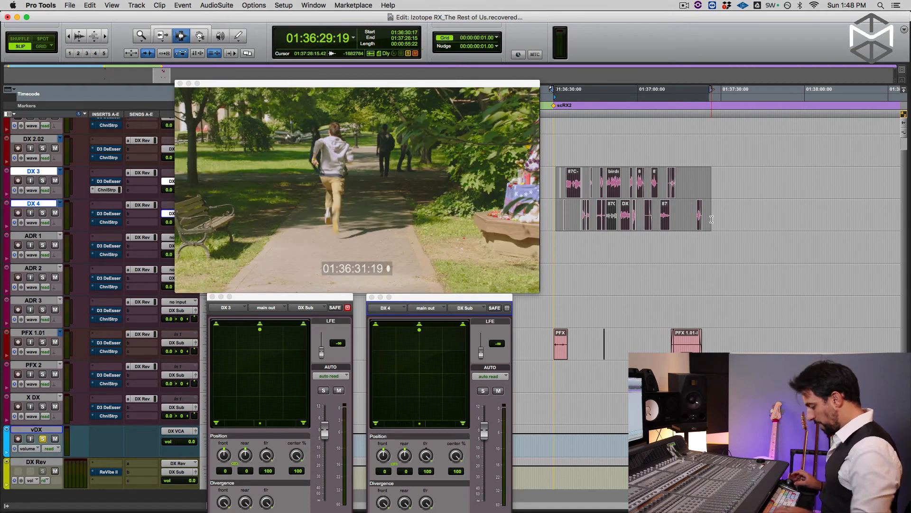
key("ctrl+minus")
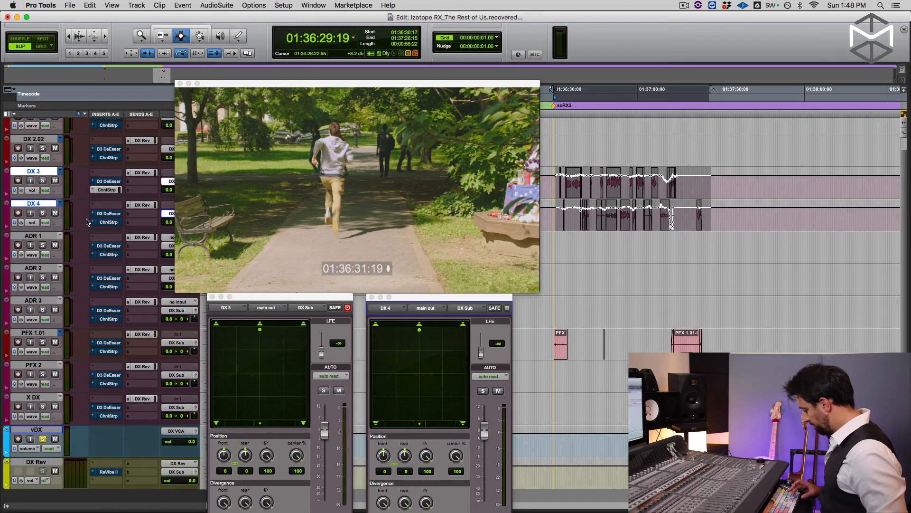
key("ctrl+Up")
left_click(46, 235)
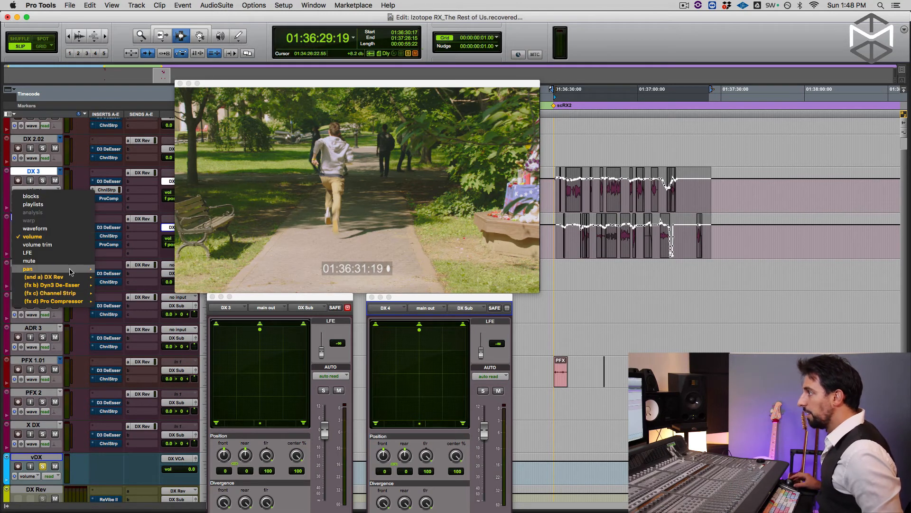
mouse_move(76, 278)
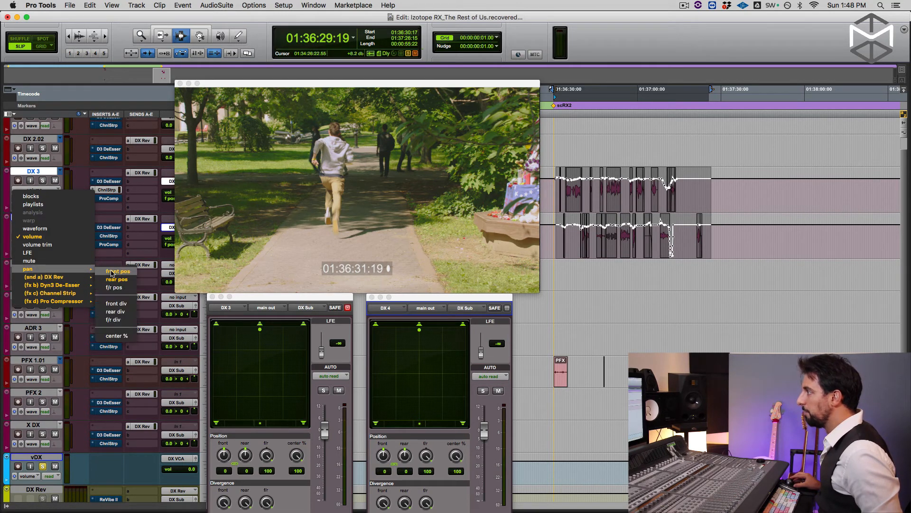
left_click(111, 273)
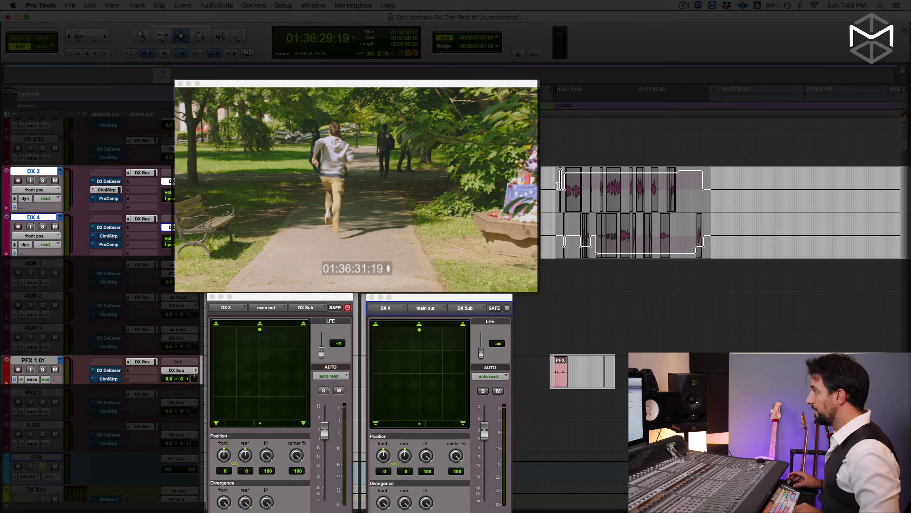
Play the scene to review the dialogue panning, and close the DX 3 and DX 4 output windows.
key("space")
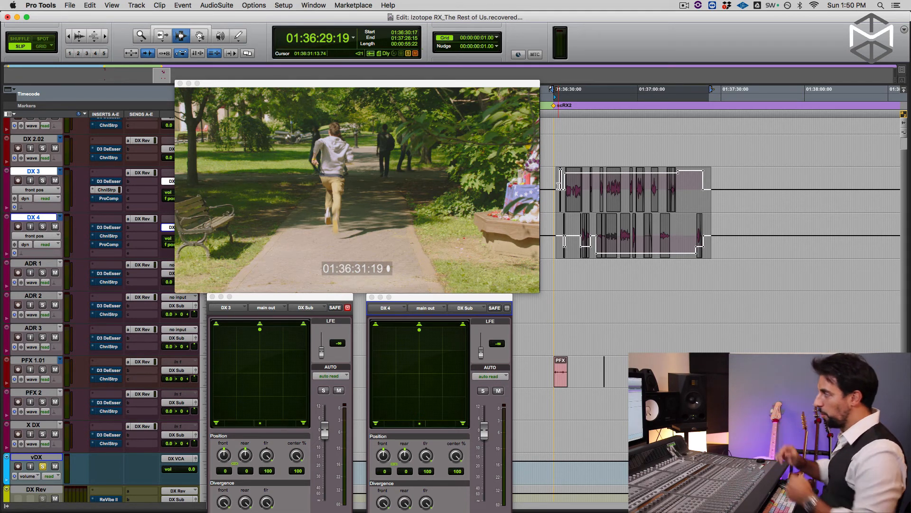
left_click(213, 297)
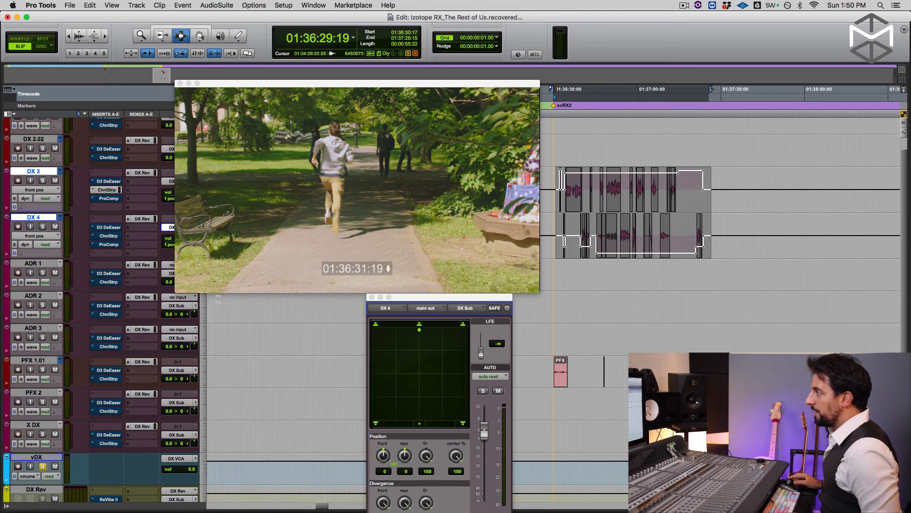
left_click(371, 297)
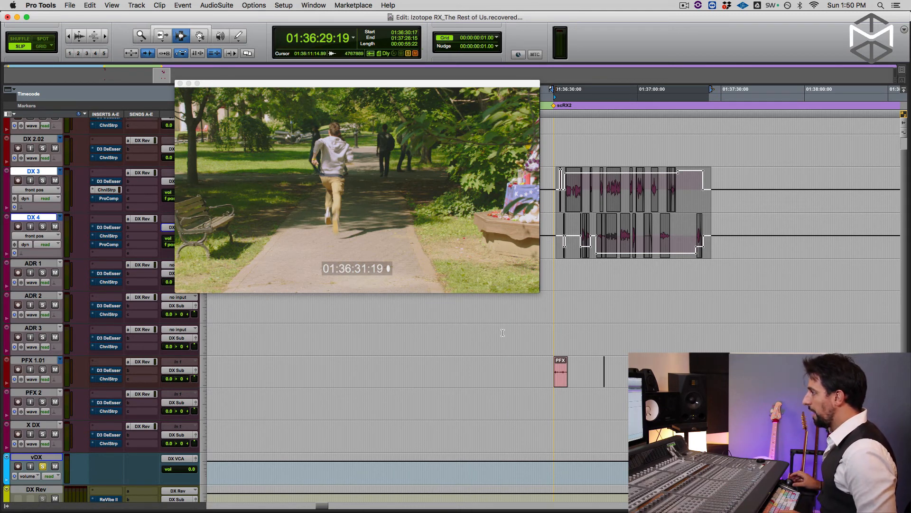
Open ReVibe II on the DX Rev track, play the scene comparing the reverb on and off, and close the plug-in.
scroll(503, 332, "down", 1)
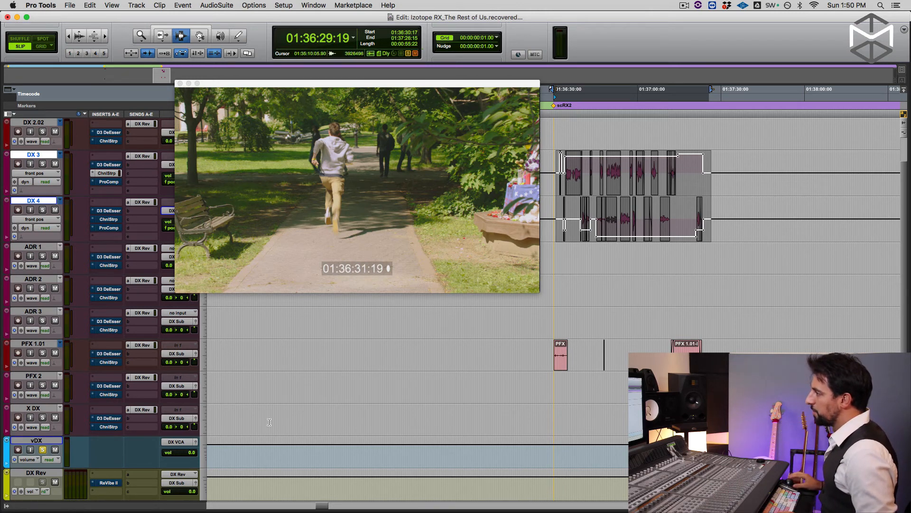
left_click(103, 483)
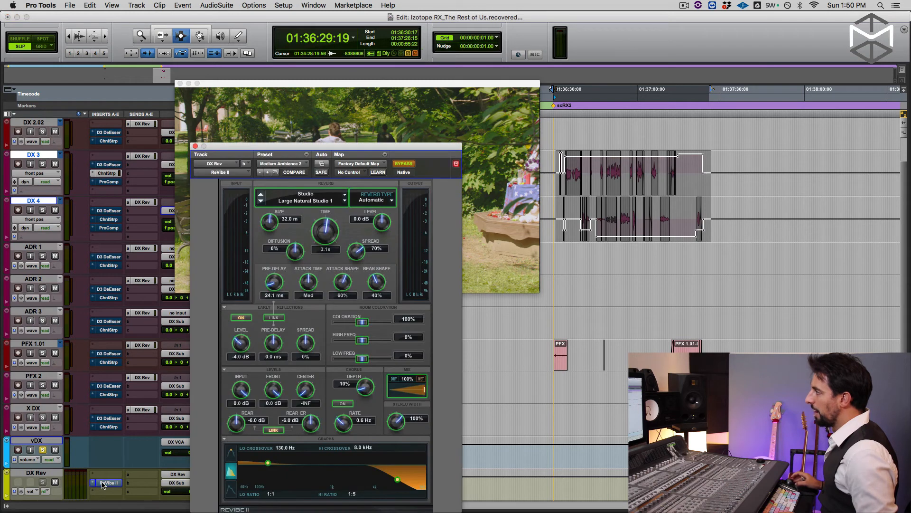
left_click_drag(351, 148, 408, 107)
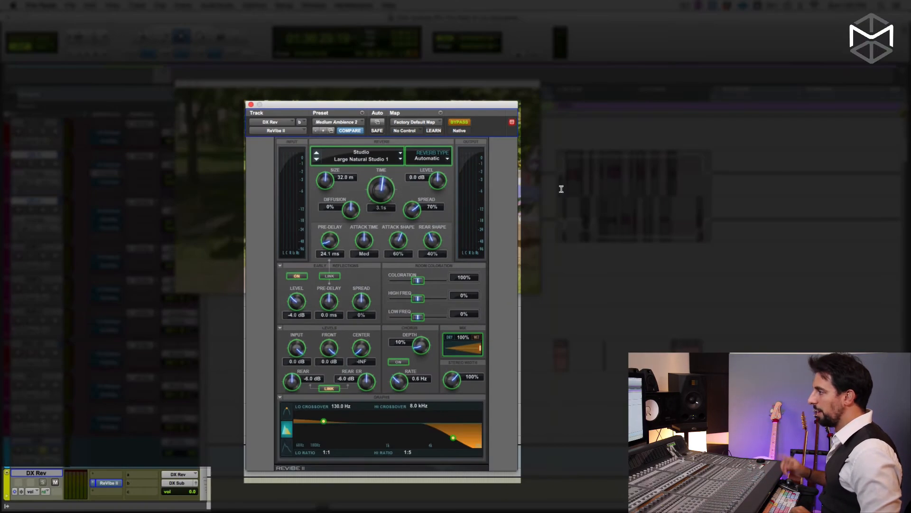
key("space")
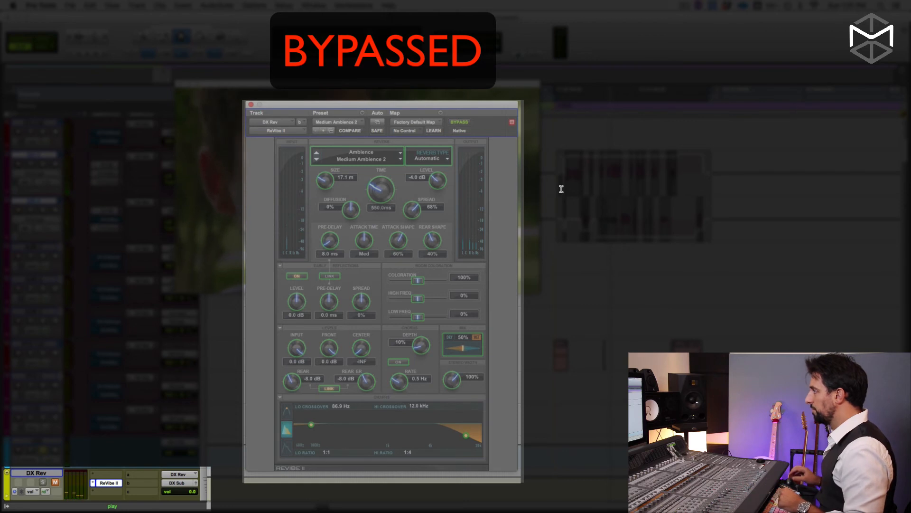
key("shift+m")
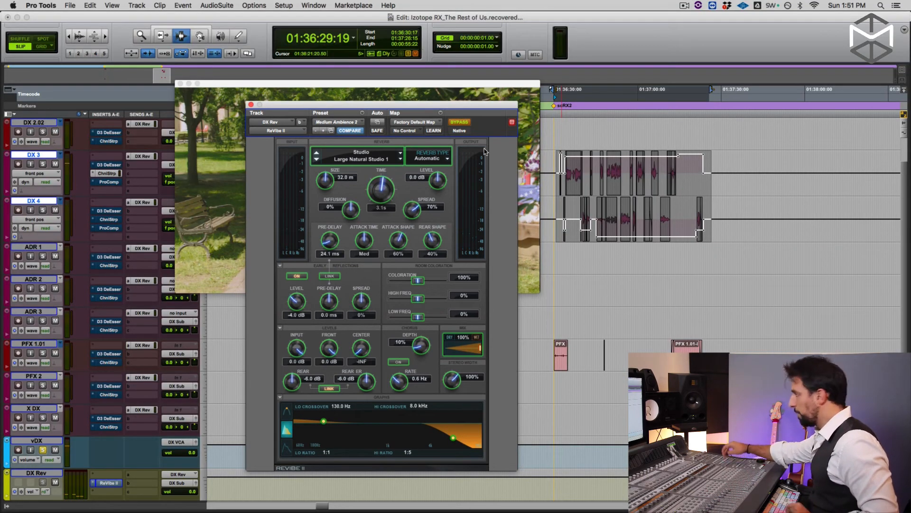
key("super+w")
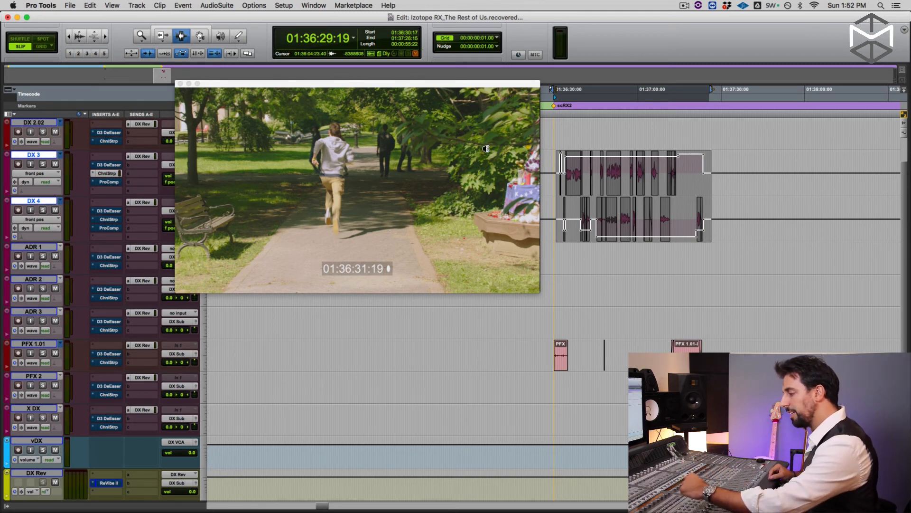
Recall memory location 2 to show the background ambience tracks.
key("period")
key("2")
key("period")
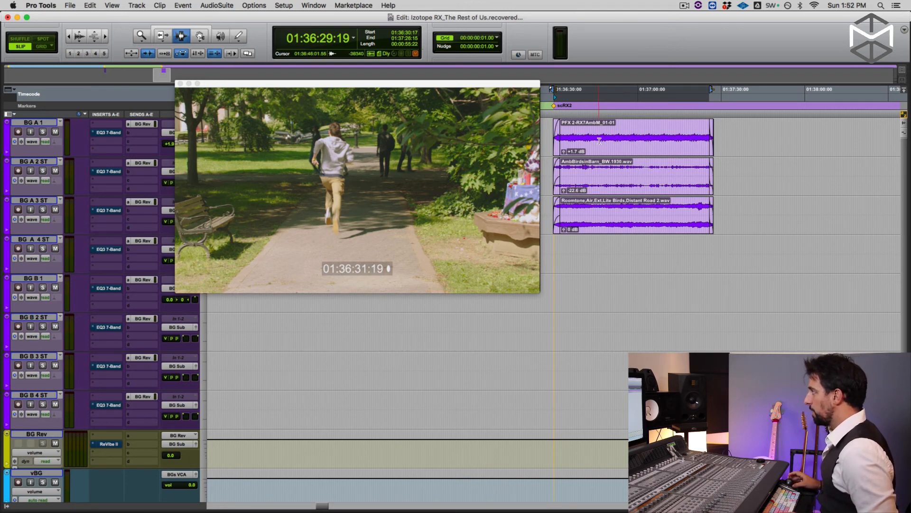
Select the ambience clips on BG A 1 through BG A 3 ST, increase these tracks' height and zoom in on the timeline.
left_click_drag(599, 140, 594, 223)
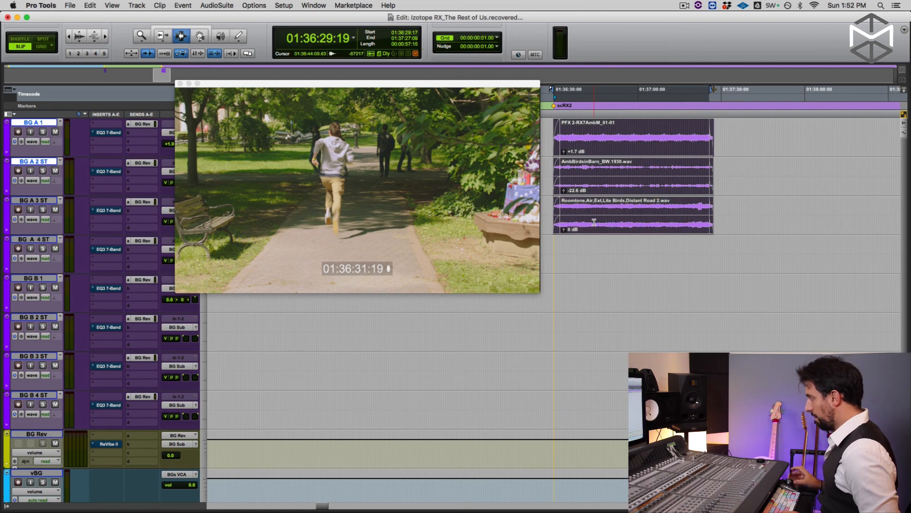
key("ctrl+Up")
key("ctrl+Up")
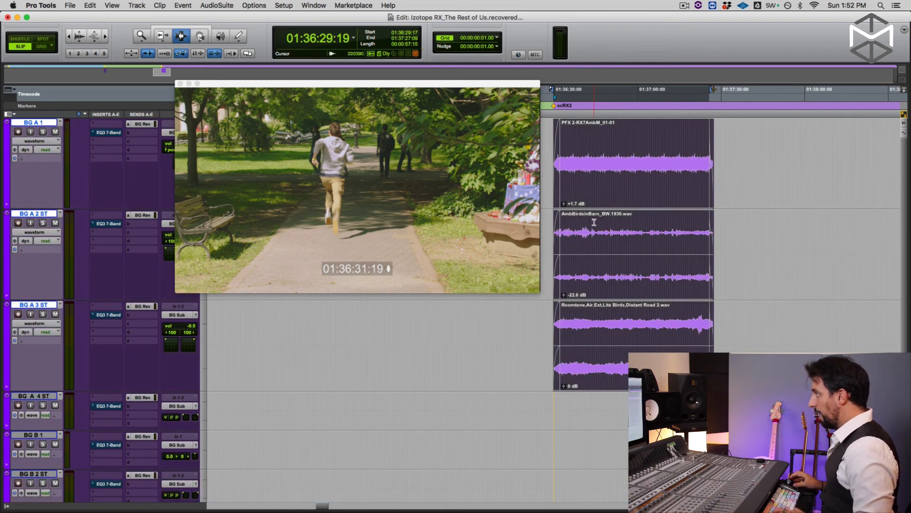
key("t")
key("ctrl+Down")
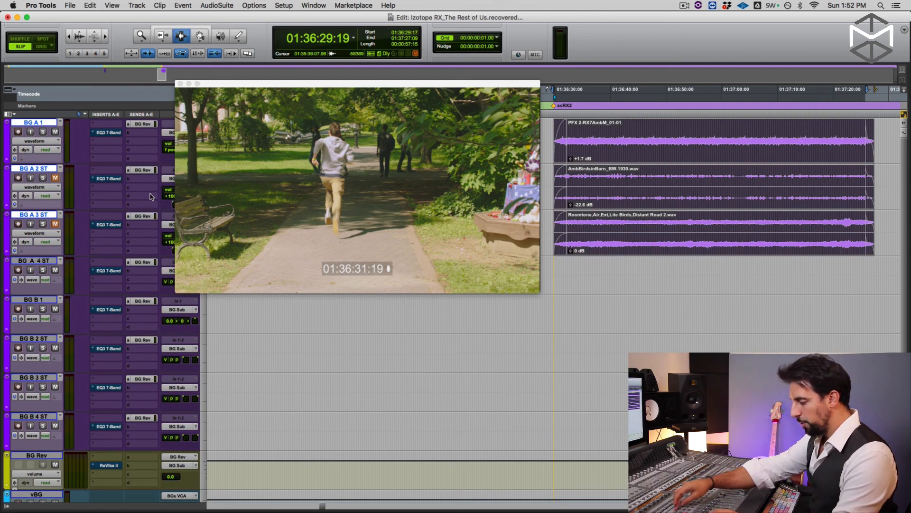
Switch the BG A 1, BG A 2 ST and BG A 3 ST tracks from waveform to volume automation view.
key("ctrl+alt+p")
key("ctrl+alt+p")
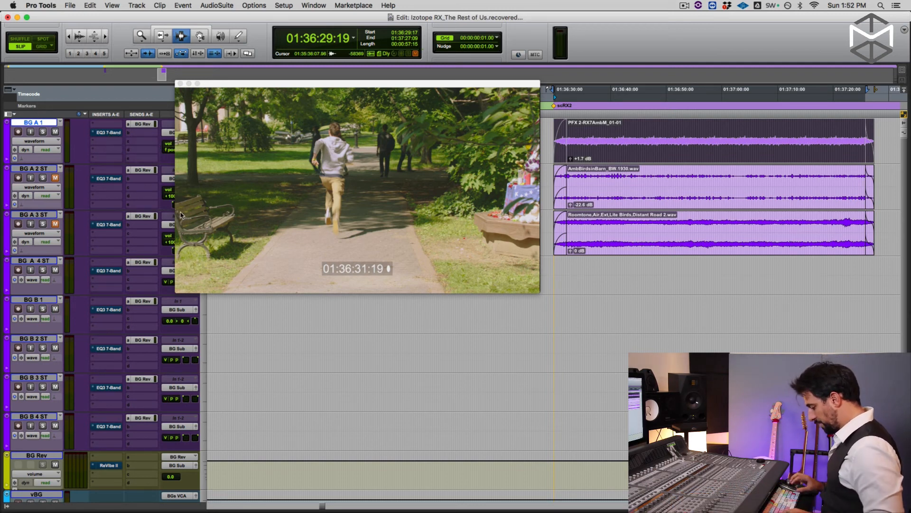
key("Down")
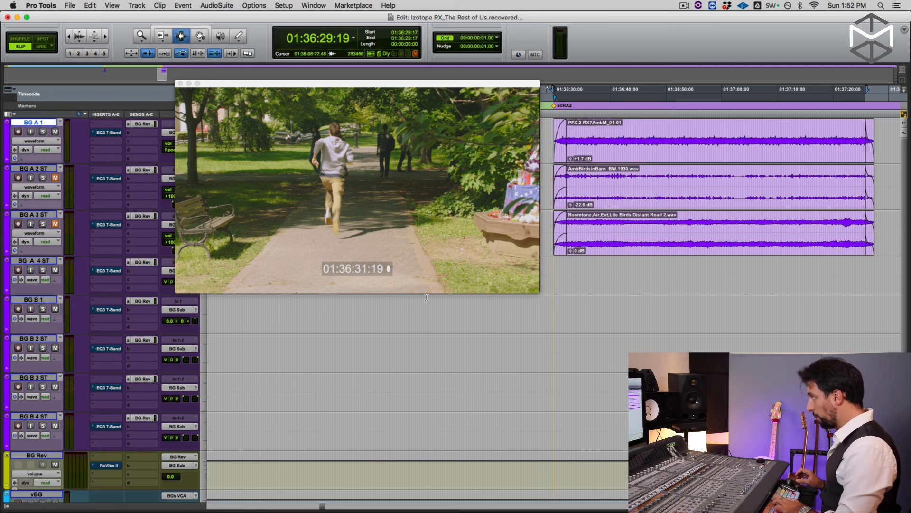
key("minus")
key("semicolon")
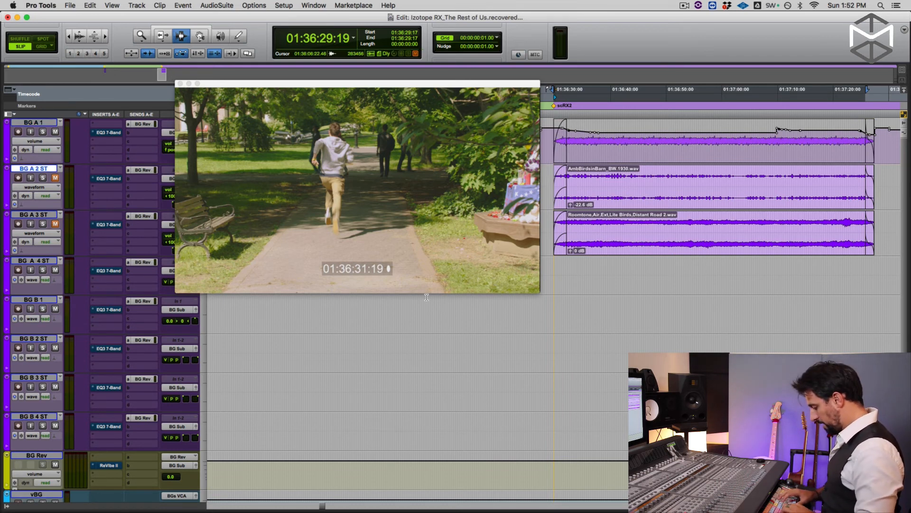
key("minus")
key("semicolon")
key("minus")
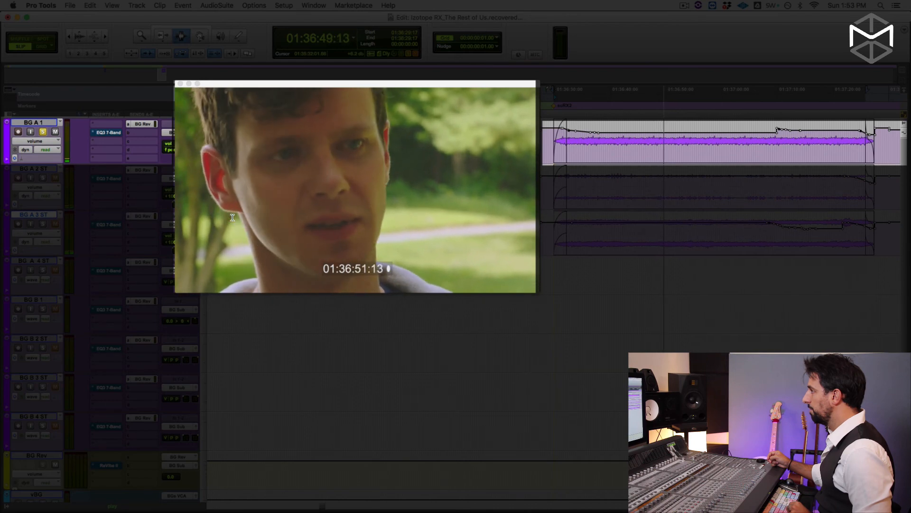
Play the scene with the three BG A ambience tracks soloed individually and together to review the backgrounds.
key("space")
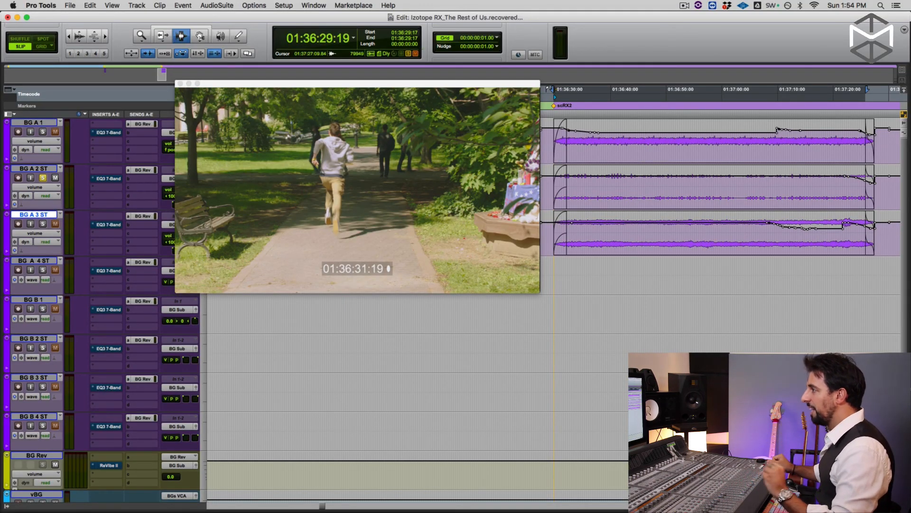
key("shift+s")
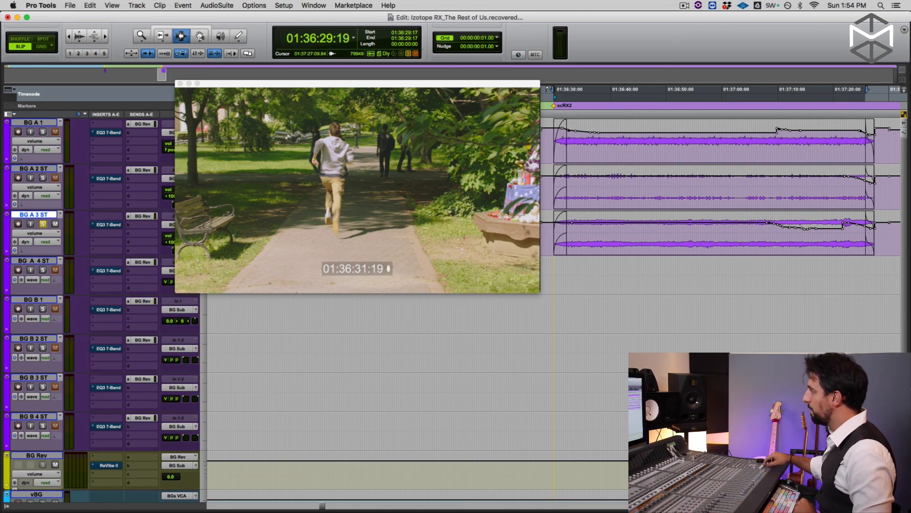
key("space")
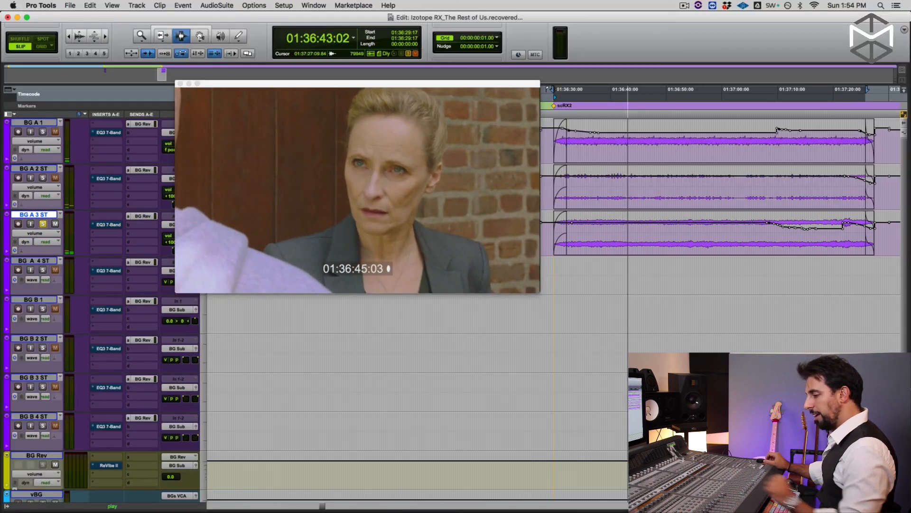
key("space")
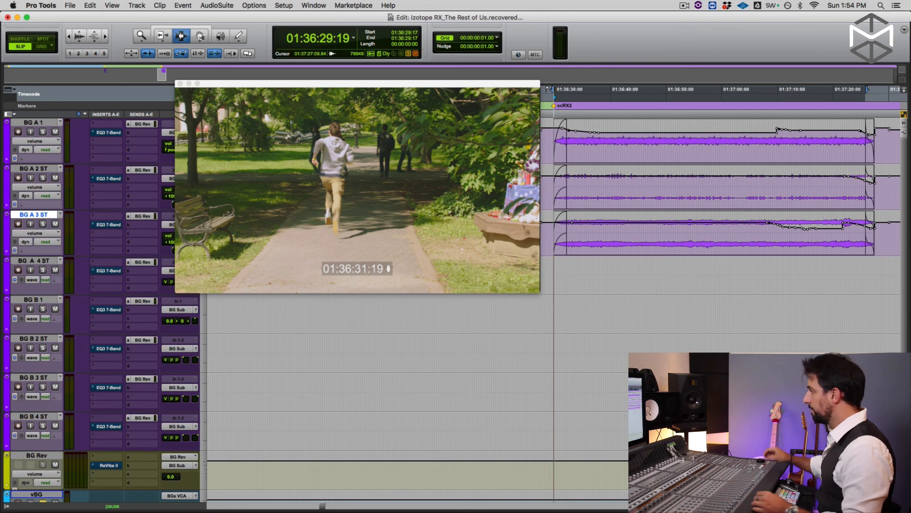
key("space")
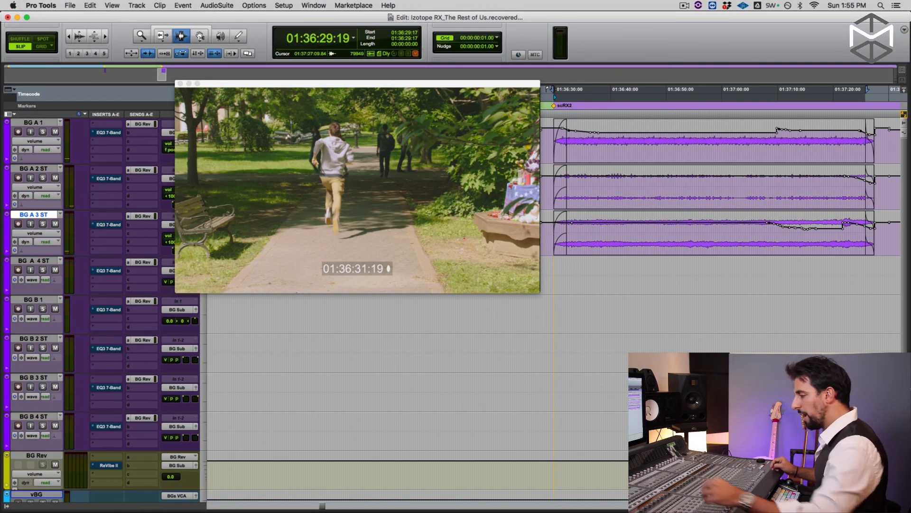
Recall memory location 3 to show the music tracks.
key("KP_Decimal")
key("KP_3")
key("KP_Decimal")
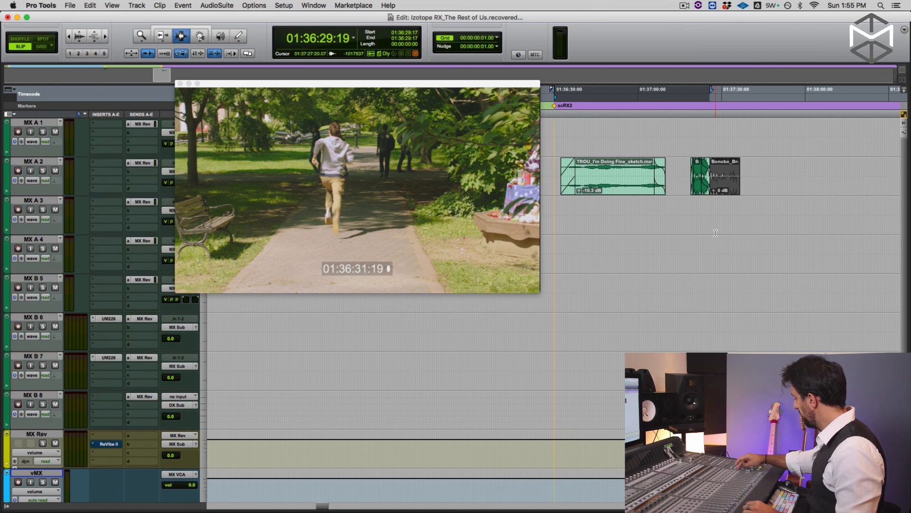
Play the scene to audition the music on the MX A 2 track.
key("shift+s")
key("super+a")
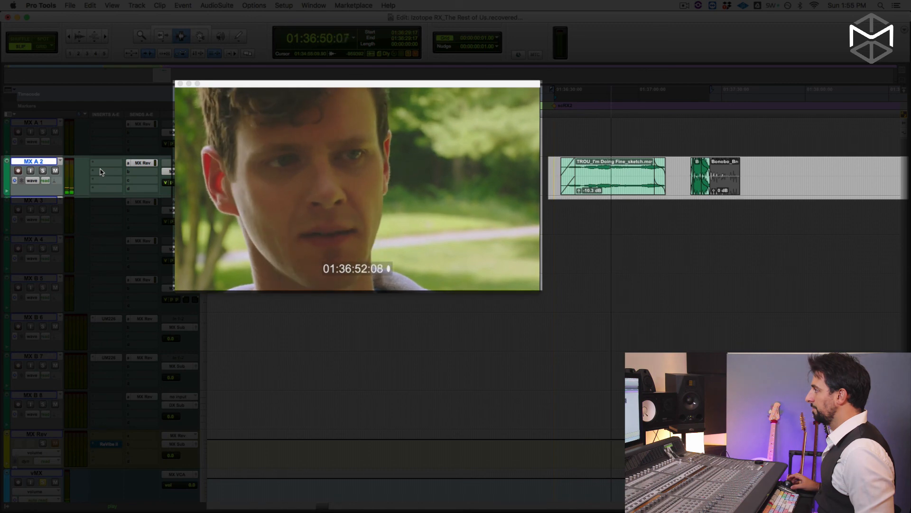
key("space")
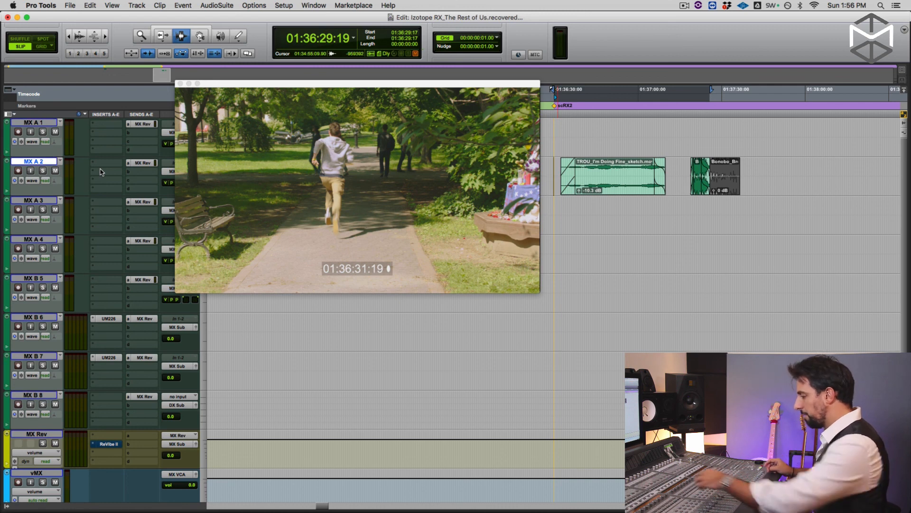
Recall memory location 1 to show the full session's tracks with the track and clip lists.
key("period")
key("1")
key("period")
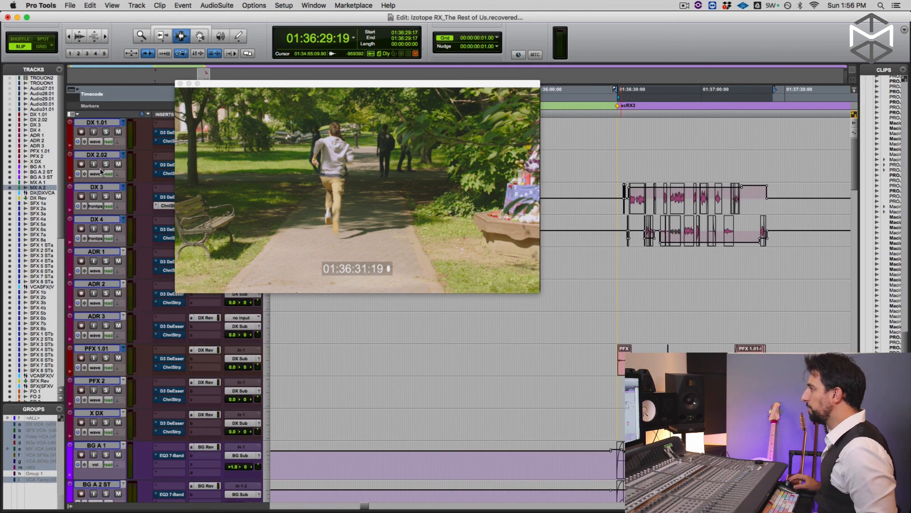
Reposition and enlarge the video window, and play the scene from its start at the scRX2 marker.
left_click_drag(298, 88, 269, 74)
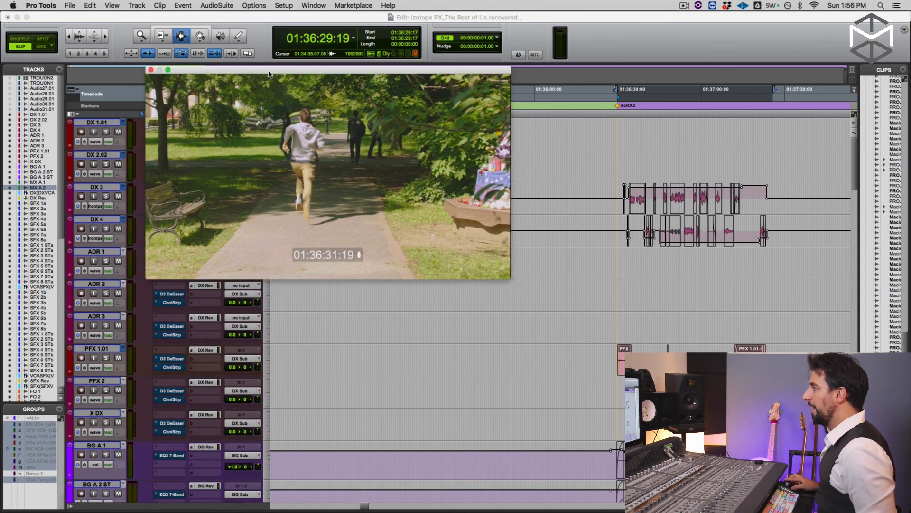
left_click_drag(508, 277, 615, 323)
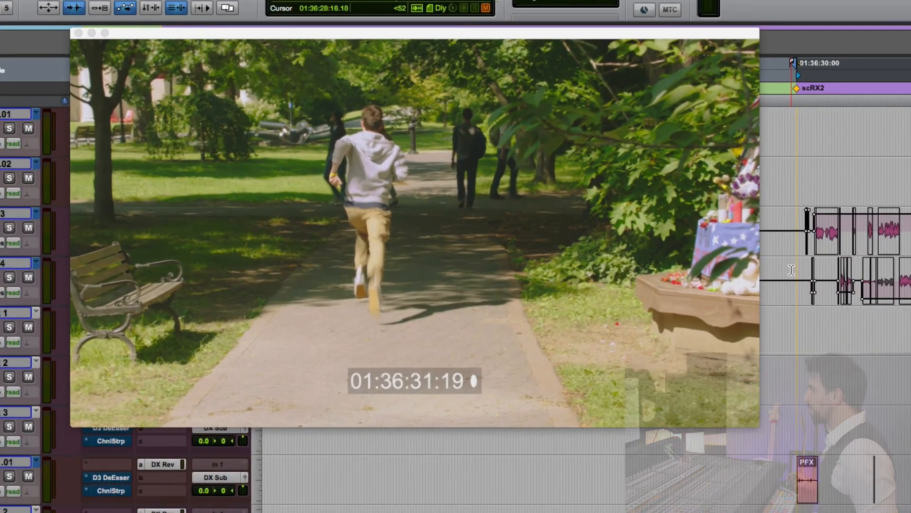
key("space")
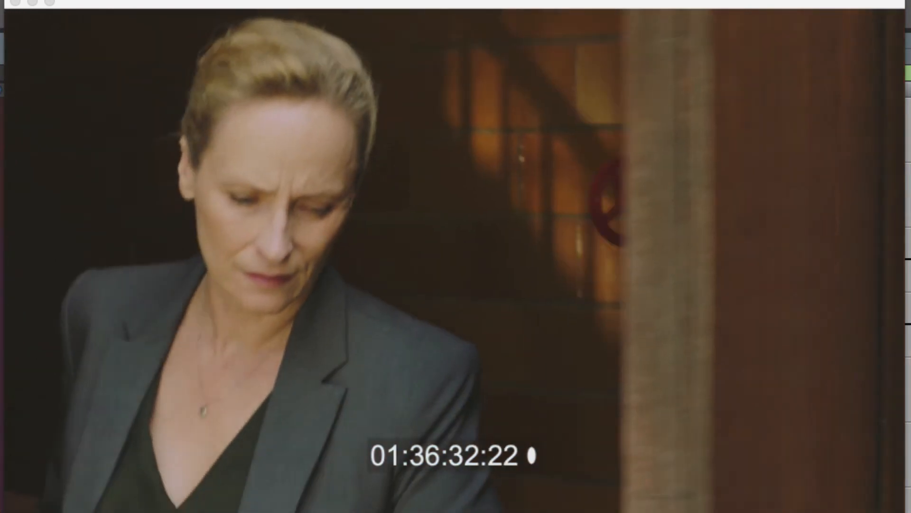